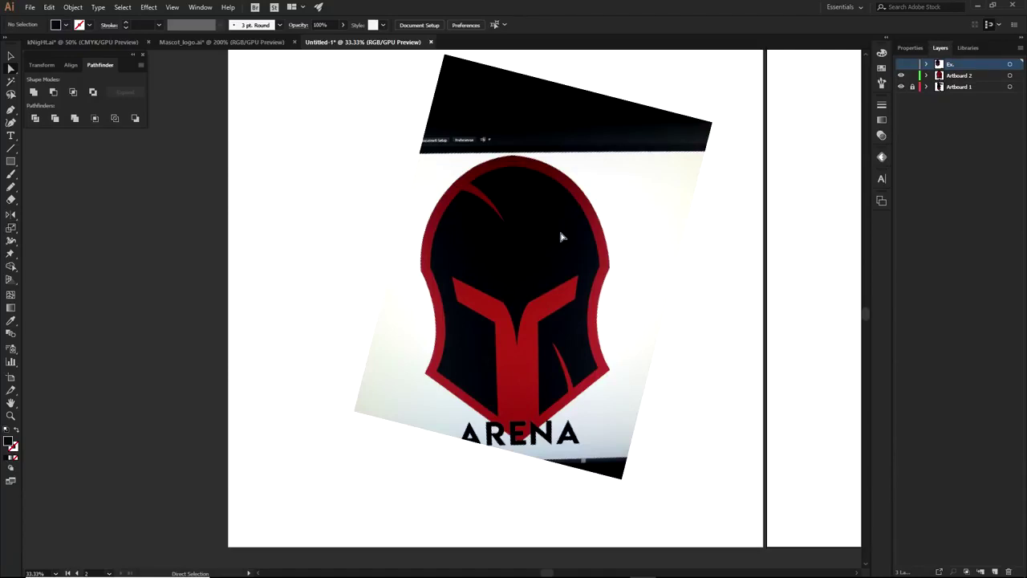
Step: Compare the photographed original helmet logo with the redesigned ARENA helmet on the second artboard
{"action": "scroll", "coordinate": [519, 257], "scroll_direction": "up", "scroll_amount": 1}
{"action": "left_click_drag", "start_coordinate": [575, 309], "coordinate": [596, 280]}
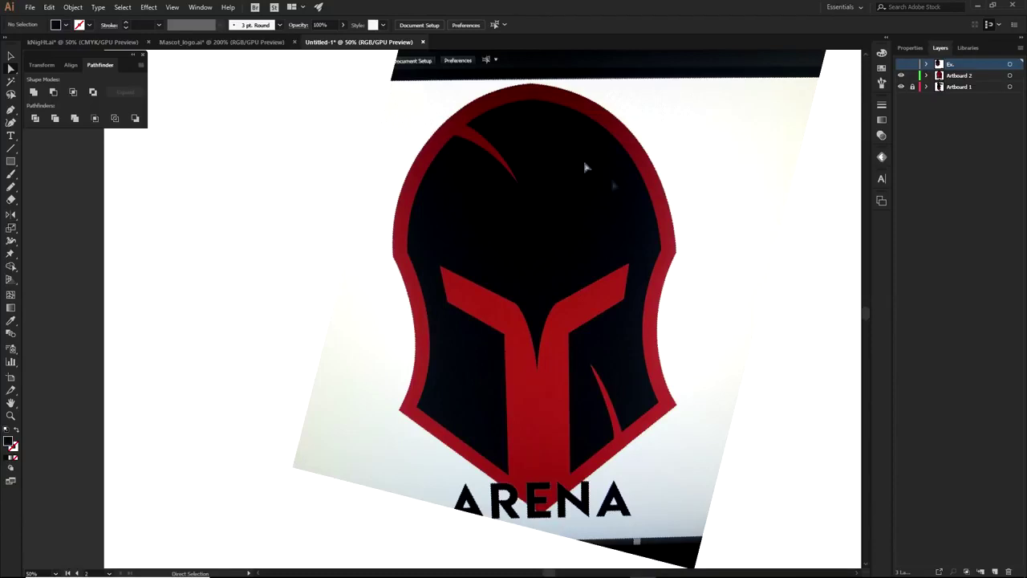
{"action": "scroll", "coordinate": [579, 199], "scroll_direction": "down", "scroll_amount": 2}
{"action": "left_click_drag", "start_coordinate": [686, 243], "coordinate": [488, 253]}
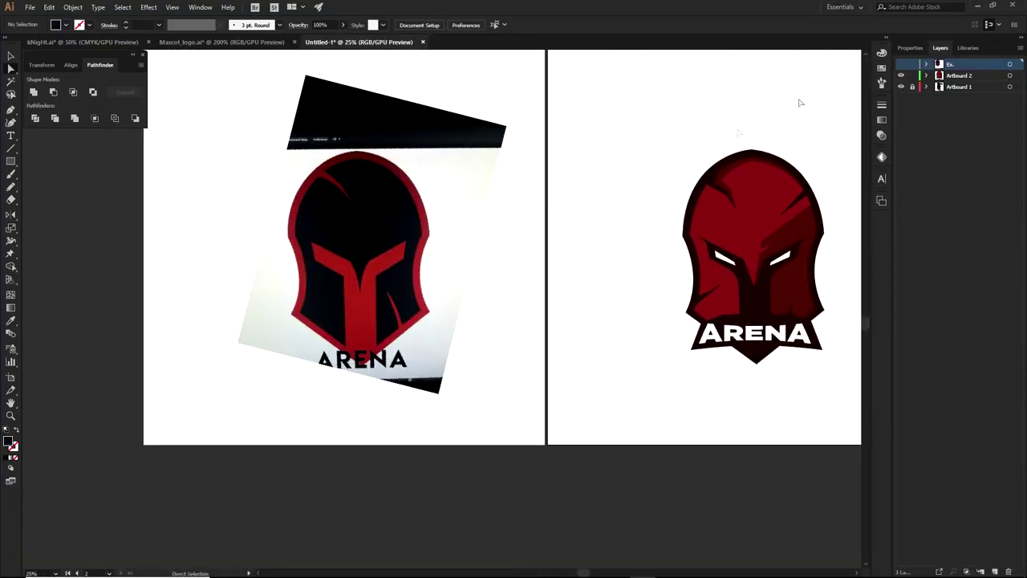
{"action": "left_click_drag", "start_coordinate": [798, 237], "coordinate": [637, 250]}
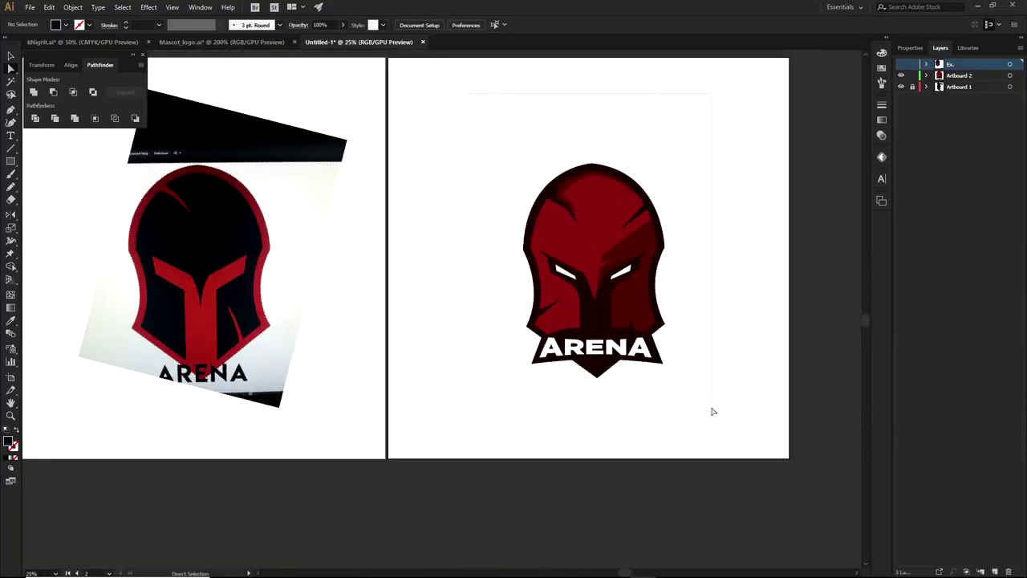
{"action": "key", "text": "ctrl+a"}
{"action": "key", "text": "ctrl+shift+a"}
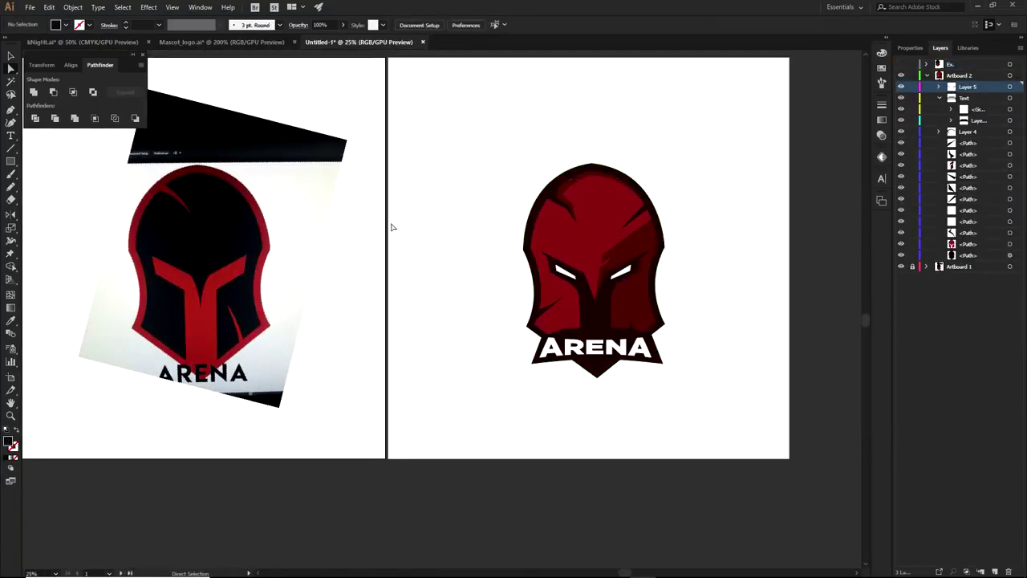
{"action": "left_click", "coordinate": [928, 75]}
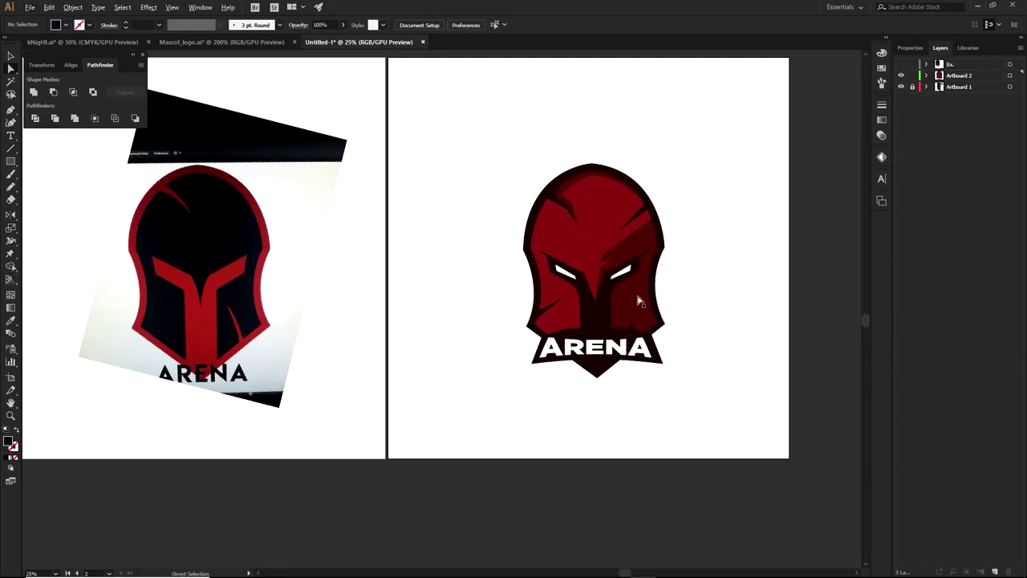
Step: Examine the eye and nose area of the redesigned helmet against the same area in the original
{"action": "scroll", "coordinate": [618, 284], "scroll_direction": "up", "scroll_amount": 5}
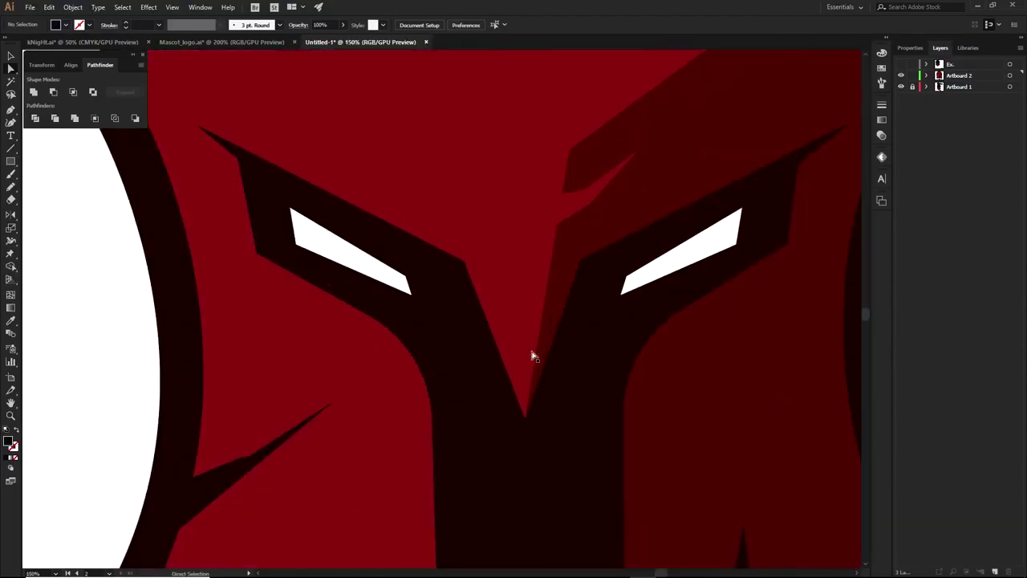
{"action": "scroll", "coordinate": [525, 374], "scroll_direction": "down", "scroll_amount": 3}
{"action": "left_click_drag", "start_coordinate": [511, 323], "coordinate": [552, 329]}
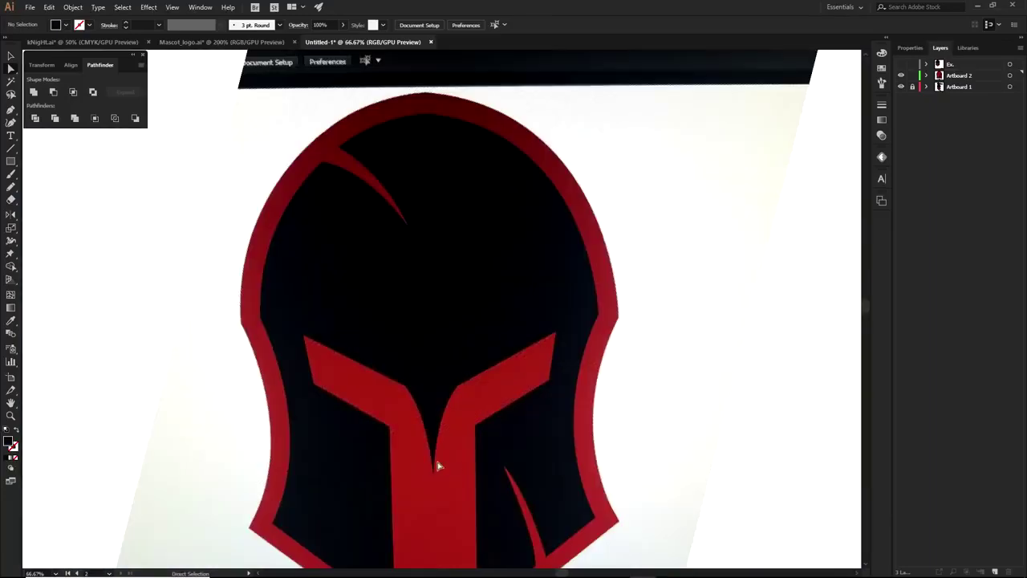
{"action": "scroll", "coordinate": [438, 465], "scroll_direction": "down", "scroll_amount": 3}
{"action": "left_click_drag", "start_coordinate": [578, 399], "coordinate": [358, 334]}
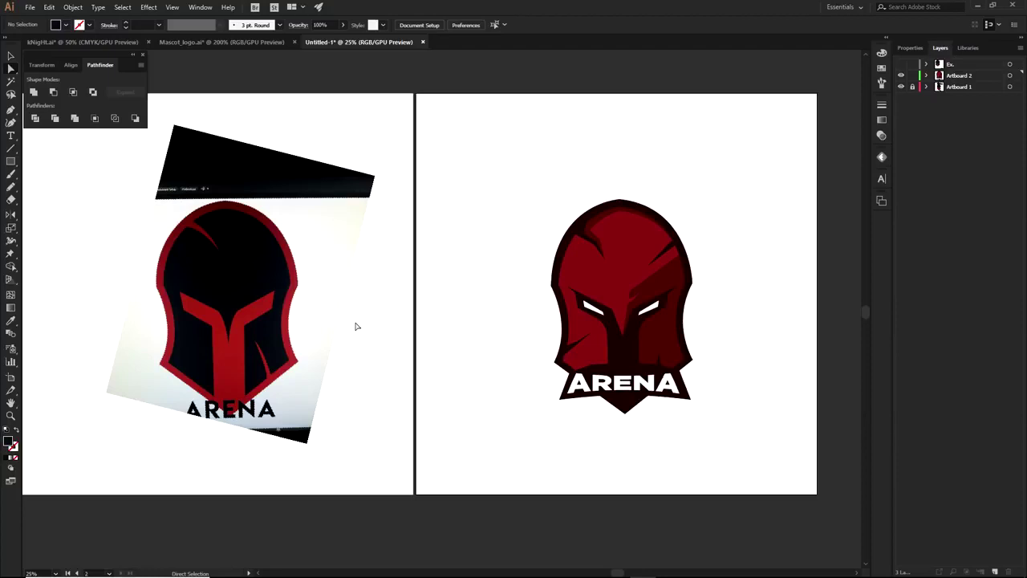
{"action": "scroll", "coordinate": [586, 329], "scroll_direction": "up", "scroll_amount": 2}
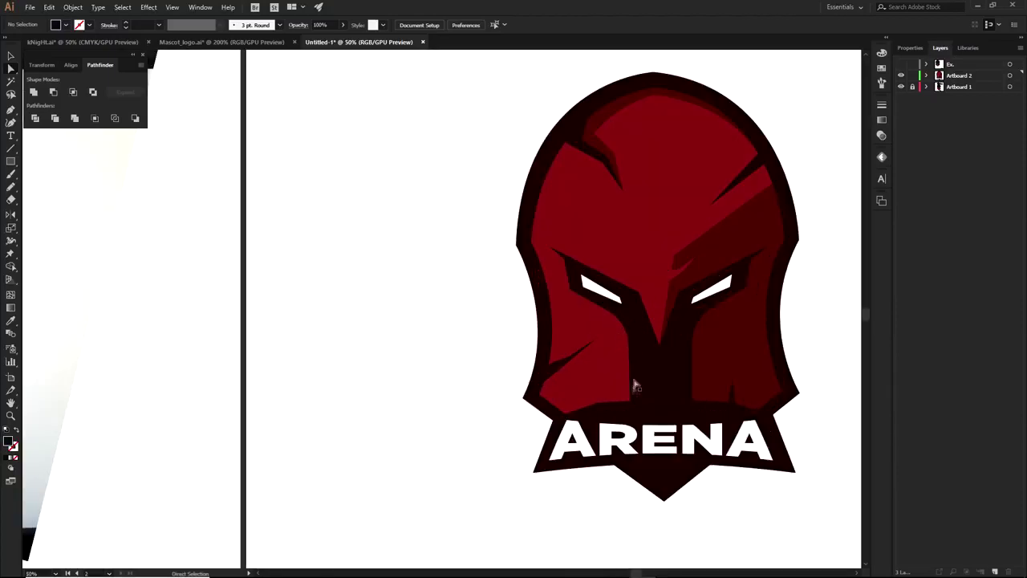
{"action": "scroll", "coordinate": [634, 386], "scroll_direction": "down", "scroll_amount": 2}
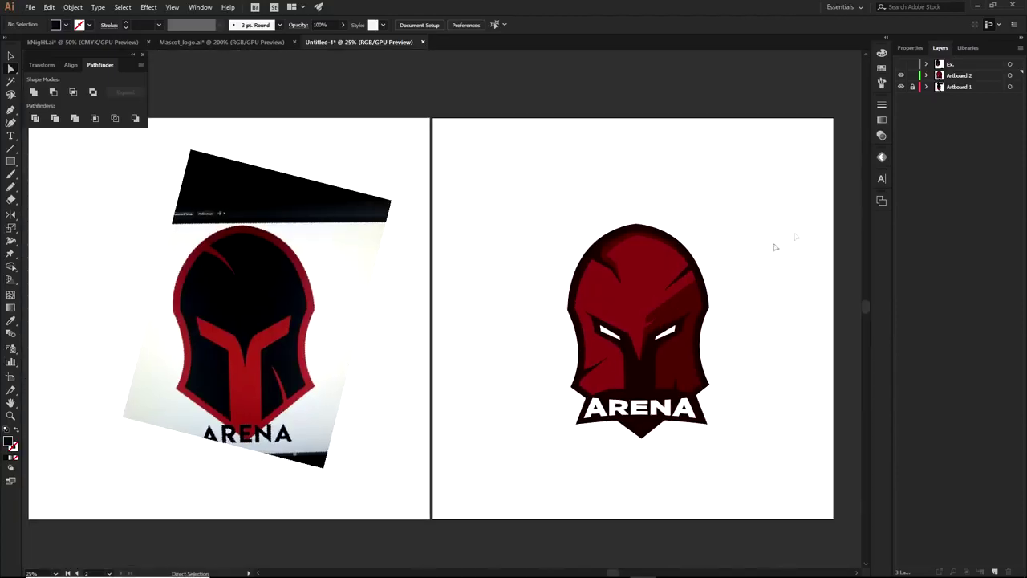
Step: Show the Ex. layer and hide the Artboard 2 layer to work on the plain helmet example
{"action": "left_click", "coordinate": [901, 65]}
{"action": "left_click", "coordinate": [901, 75]}
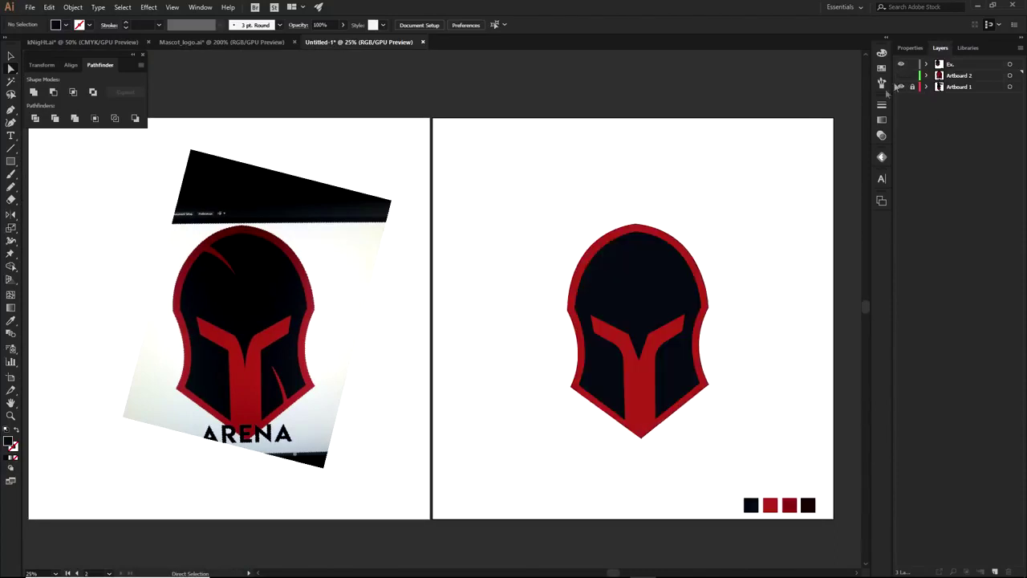
{"action": "left_click", "coordinate": [623, 286]}
{"action": "left_click", "coordinate": [757, 341]}
{"action": "left_click_drag", "start_coordinate": [763, 369], "coordinate": [733, 343]}
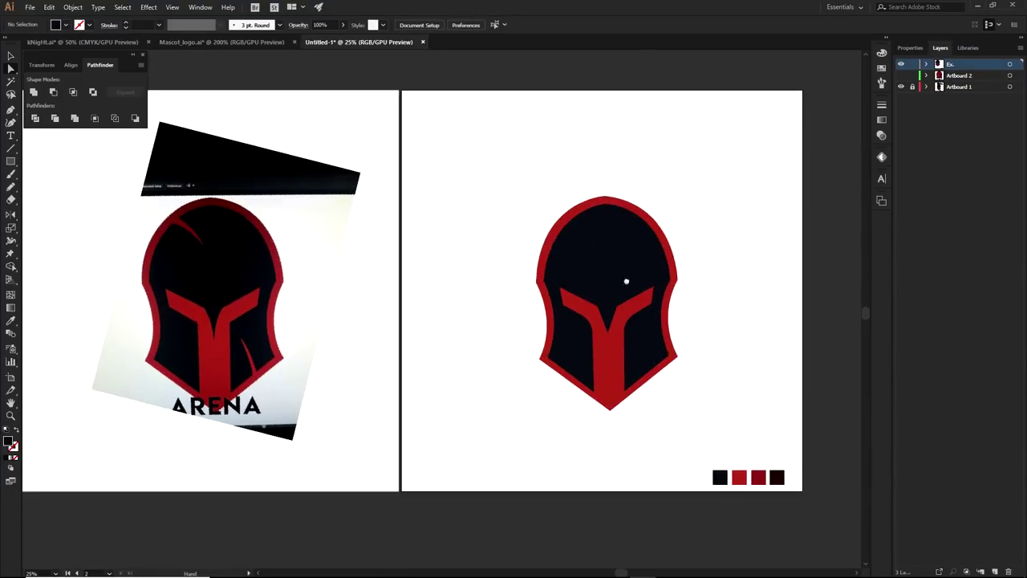
{"action": "left_click_drag", "start_coordinate": [627, 280], "coordinate": [626, 302]}
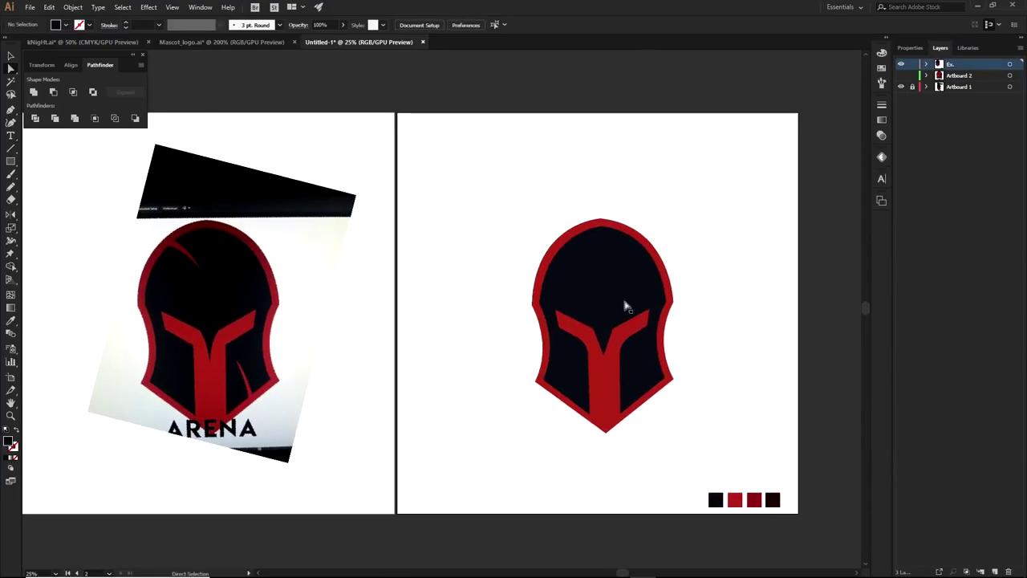
Step: Fill the outer helmet shape with the dark navy sampled from the palette squares
{"action": "scroll", "coordinate": [638, 374], "scroll_direction": "up", "scroll_amount": 1}
{"action": "left_click", "coordinate": [601, 394]}
{"action": "key", "text": "i"}
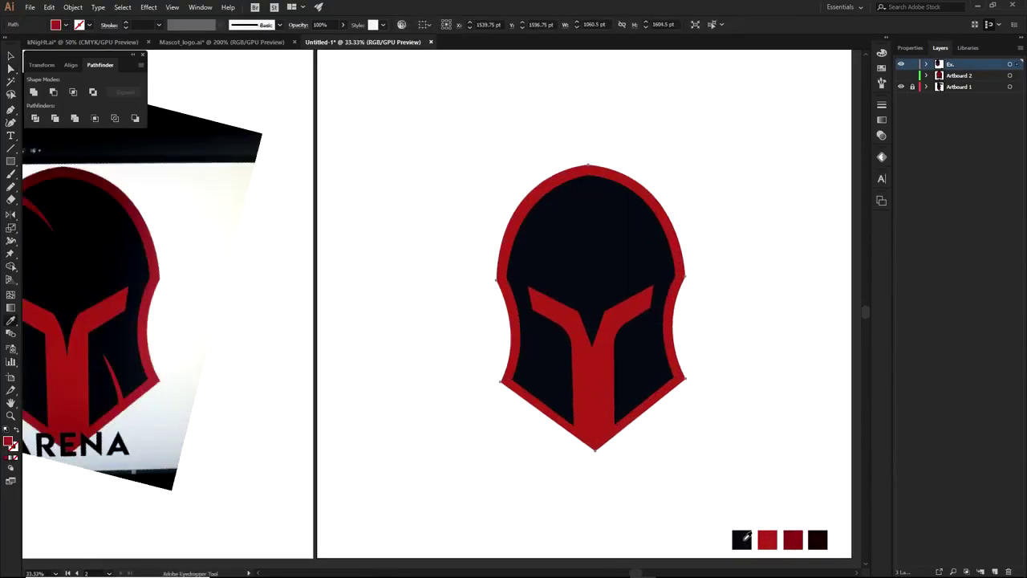
{"action": "left_click", "coordinate": [742, 539]}
{"action": "key", "text": "a"}
Step: Fill the inner face shape of the helmet with the bright red sampled from the palette squares
{"action": "left_click", "coordinate": [618, 353]}
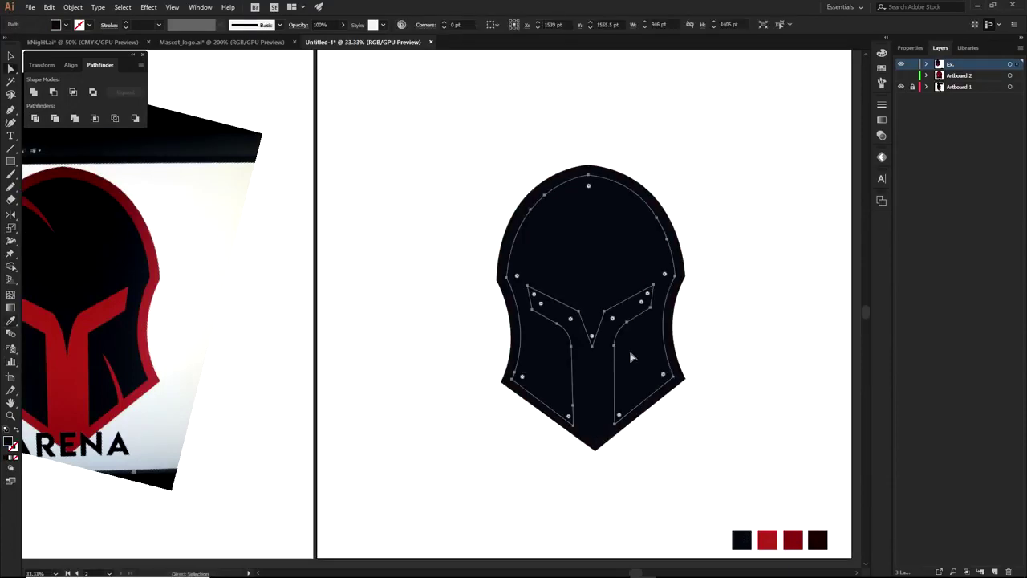
{"action": "key", "text": "o"}
{"action": "key", "text": "i"}
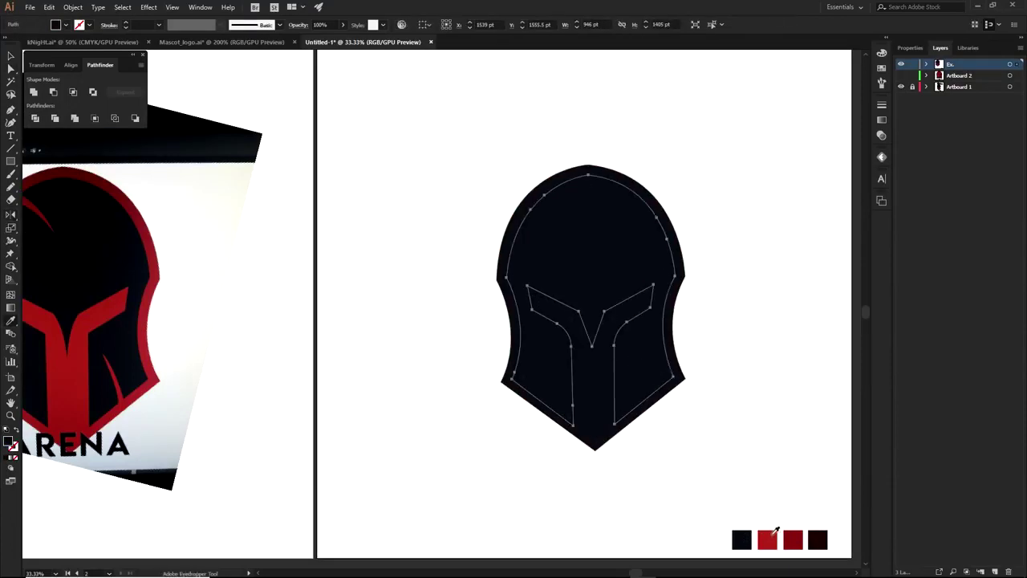
{"action": "left_click", "coordinate": [770, 536]}
{"action": "key", "text": "a"}
{"action": "left_click", "coordinate": [738, 464]}
{"action": "scroll", "coordinate": [722, 441], "scroll_direction": "down", "scroll_amount": 1}
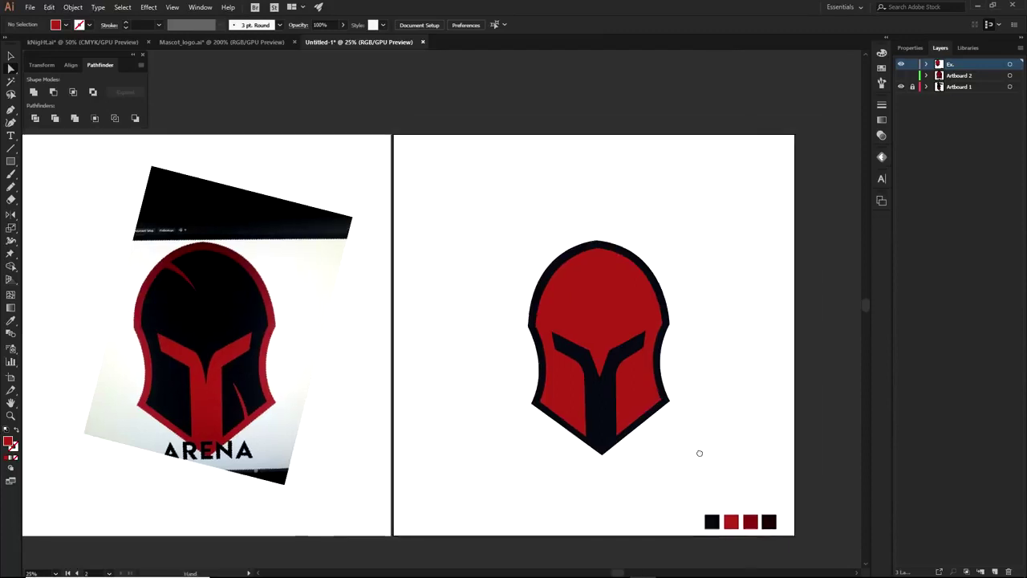
{"action": "left_click_drag", "start_coordinate": [738, 417], "coordinate": [740, 388]}
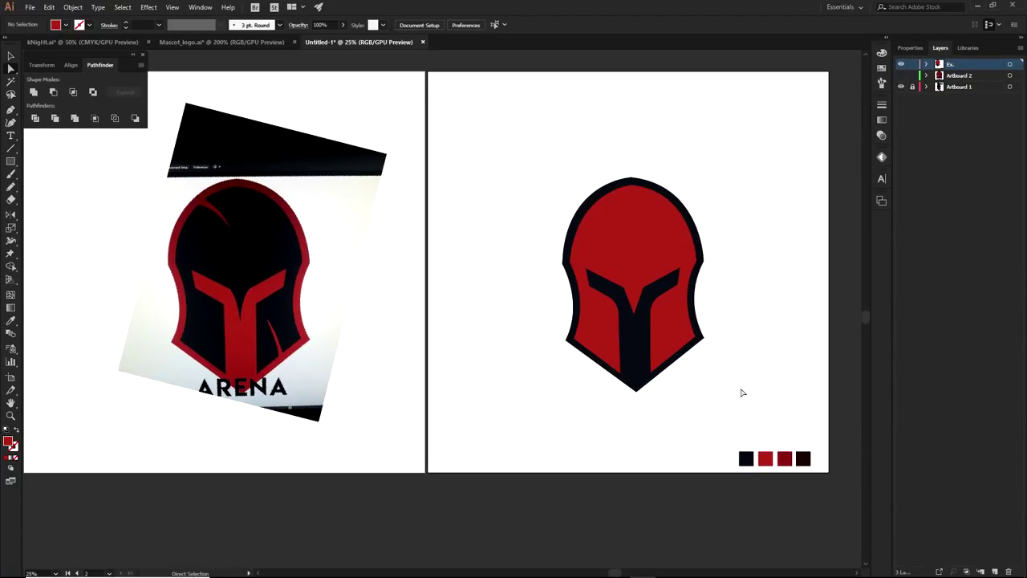
Step: Move the red face shape off the dark helmet silhouette to show the two separate shapes, and undo the move
{"action": "scroll", "coordinate": [645, 359], "scroll_direction": "up", "scroll_amount": 3}
{"action": "left_click_drag", "start_coordinate": [618, 330], "coordinate": [570, 413]}
{"action": "scroll", "coordinate": [592, 395], "scroll_direction": "down", "scroll_amount": 1}
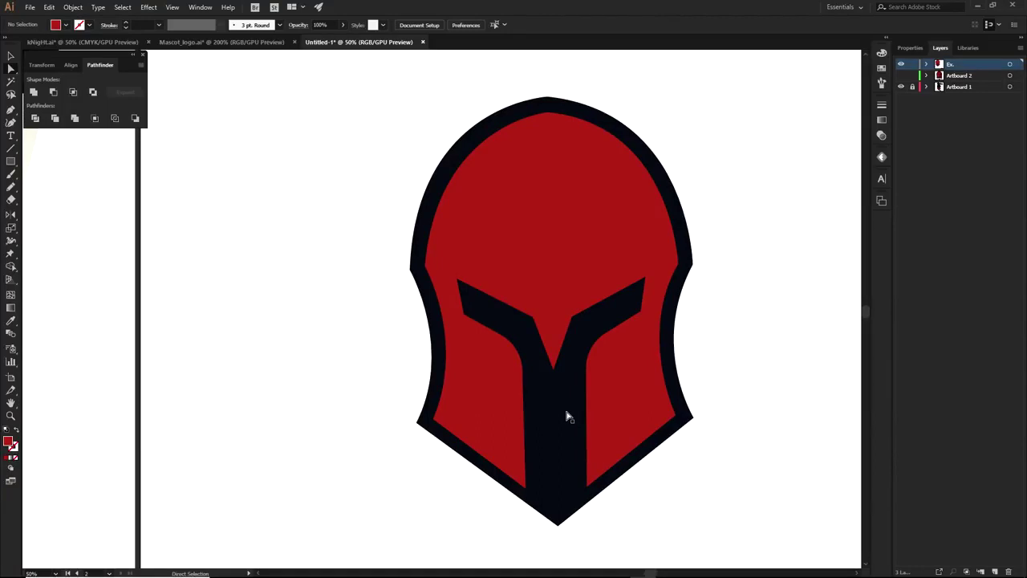
{"action": "scroll", "coordinate": [567, 383], "scroll_direction": "down", "scroll_amount": 1}
{"action": "left_click_drag", "start_coordinate": [567, 383], "coordinate": [608, 391]}
{"action": "left_click_drag", "start_coordinate": [591, 312], "coordinate": [416, 311]}
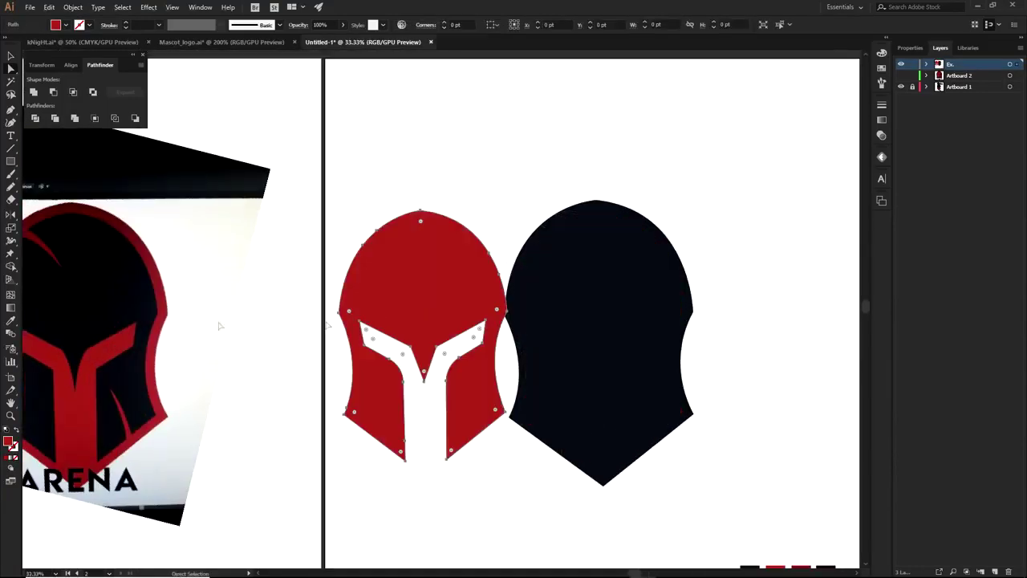
{"action": "left_click", "coordinate": [491, 218]}
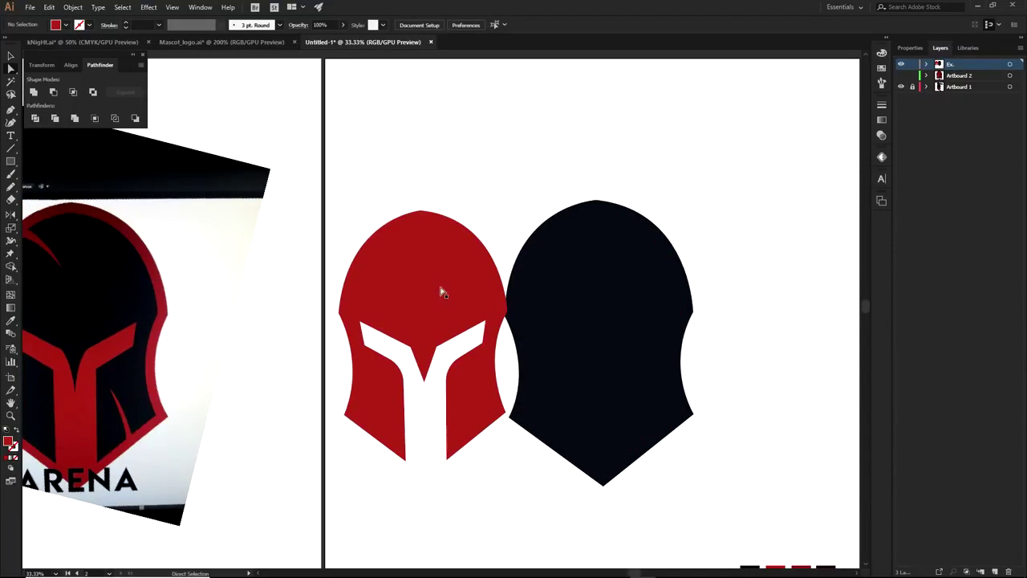
{"action": "key", "text": "ctrl+z"}
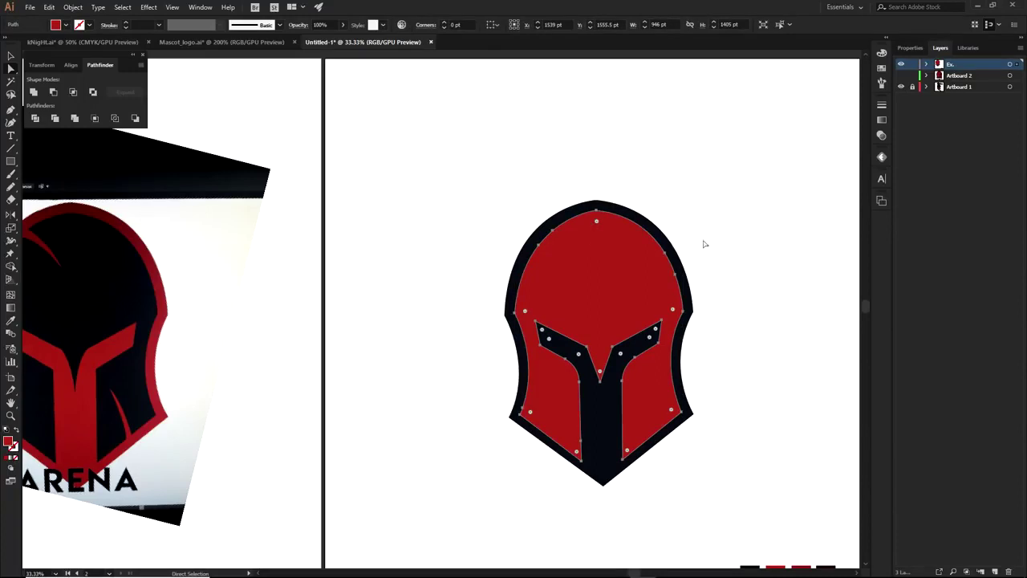
{"action": "scroll", "coordinate": [731, 281], "scroll_direction": "down", "scroll_amount": 2}
{"action": "left_click", "coordinate": [752, 369]}
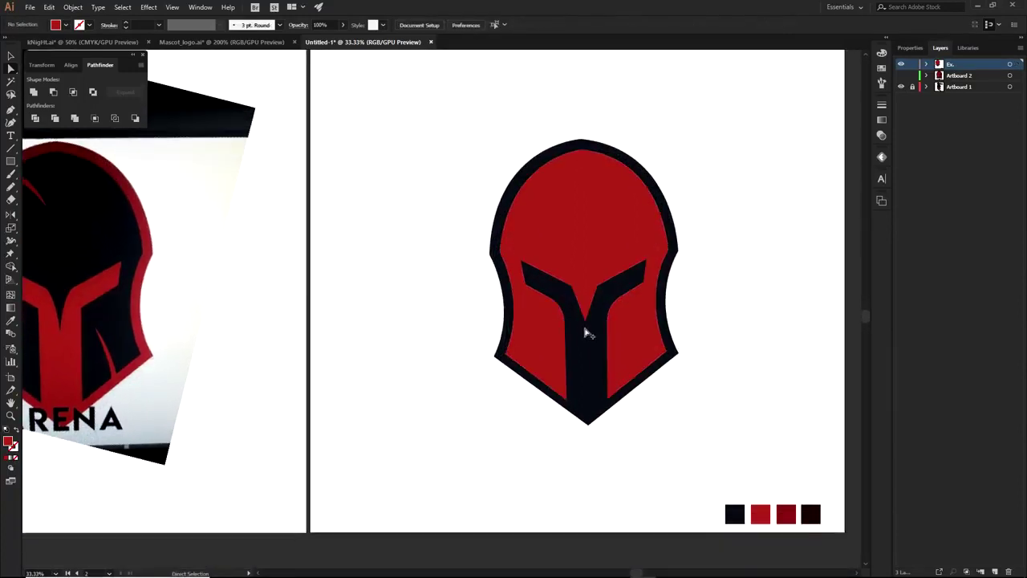
Step: Set the fill of the outer helmet shape to black with the Color Picker
{"action": "scroll", "coordinate": [585, 333], "scroll_direction": "up", "scroll_amount": 3}
{"action": "left_click_drag", "start_coordinate": [625, 333], "coordinate": [583, 383]}
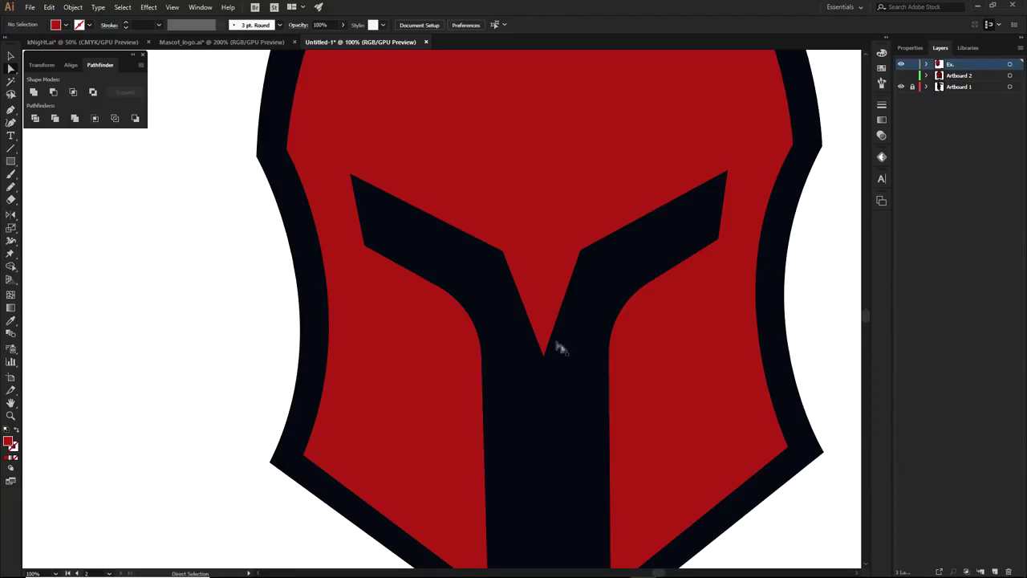
{"action": "left_click", "coordinate": [601, 335]}
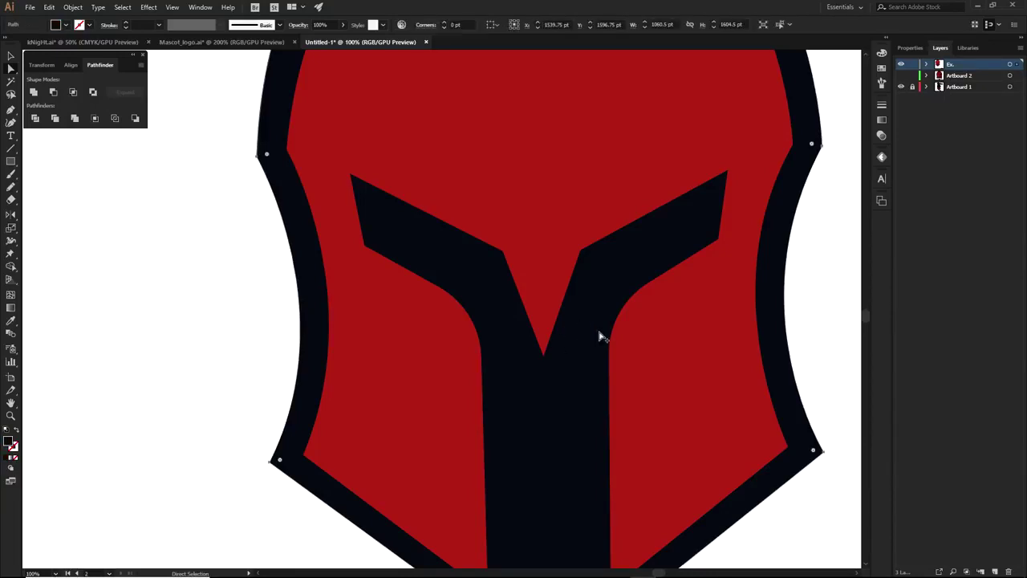
{"action": "scroll", "coordinate": [600, 335], "scroll_direction": "down", "scroll_amount": 1}
{"action": "double_click", "coordinate": [12, 444]}
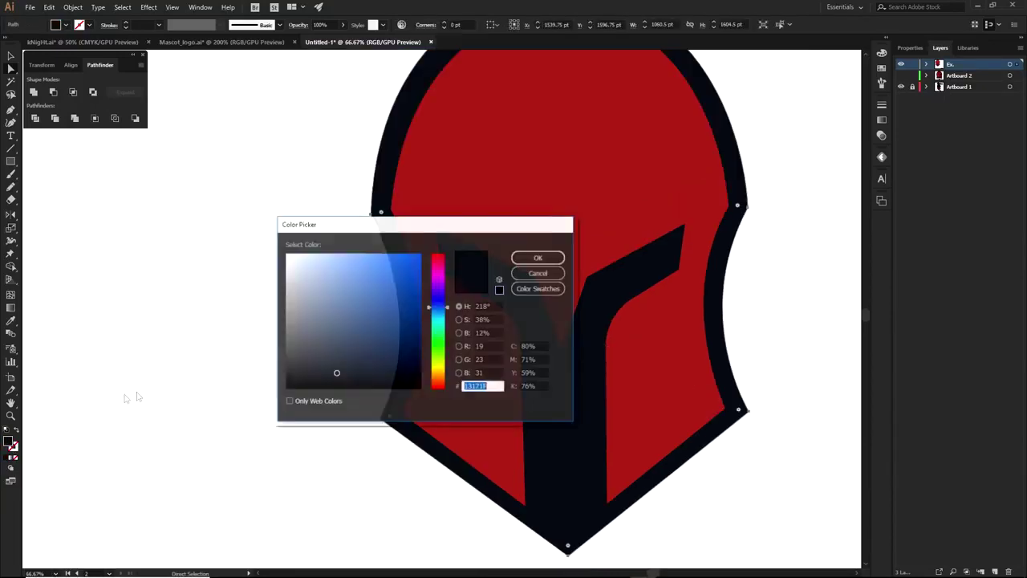
{"action": "left_click", "coordinate": [546, 258]}
{"action": "left_click", "coordinate": [813, 298]}
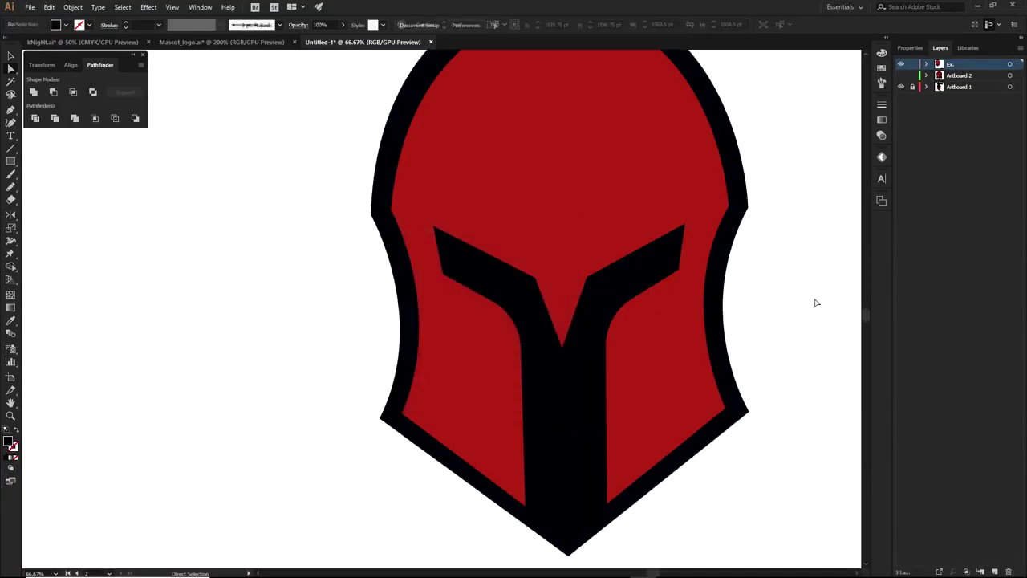
Step: Recolour the outer helmet shape with the darkest, near-black maroon sampled from the palette squares
{"action": "left_click", "coordinate": [580, 366]}
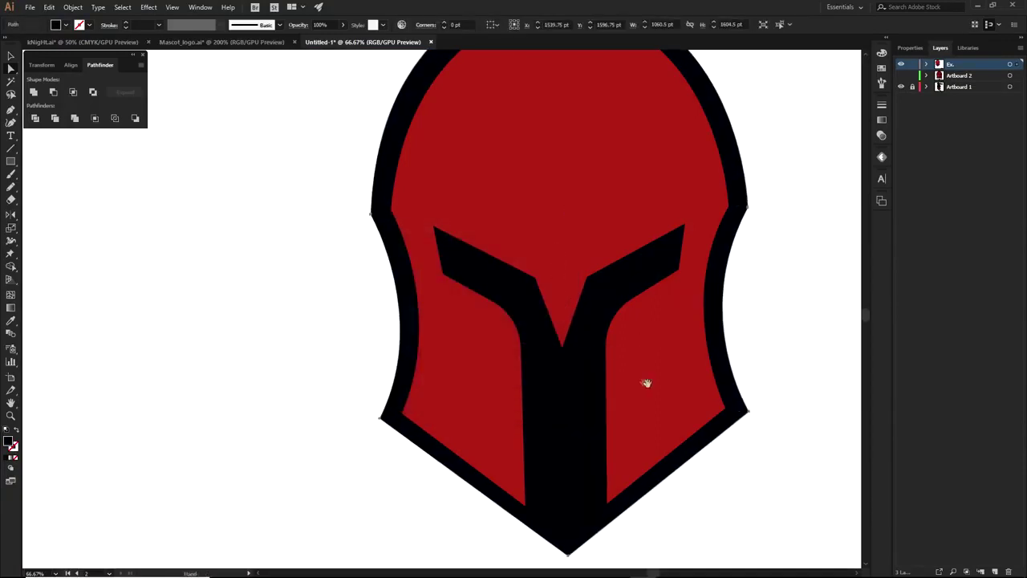
{"action": "left_click_drag", "start_coordinate": [642, 381], "coordinate": [500, 271]}
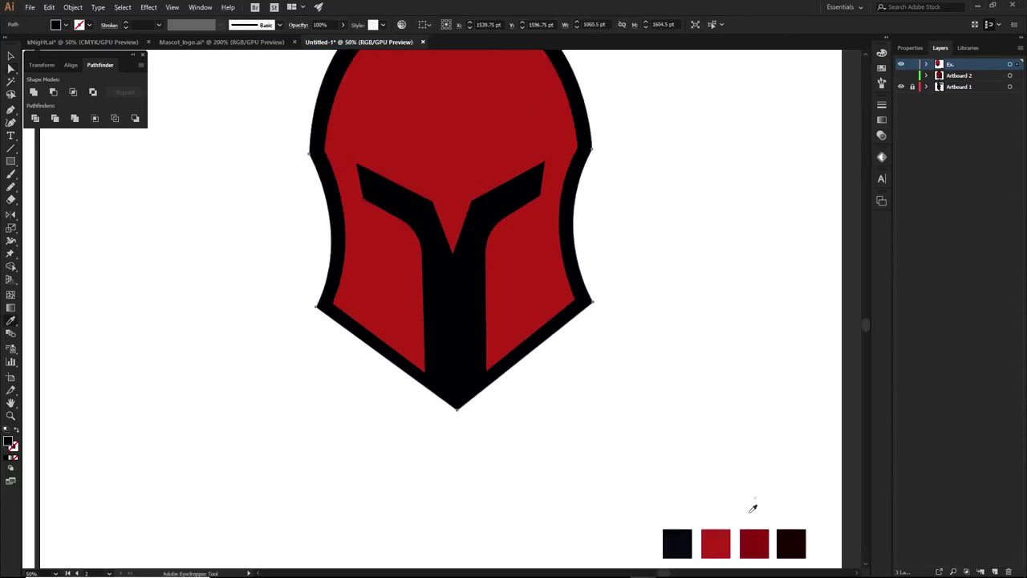
{"action": "left_click", "coordinate": [758, 538]}
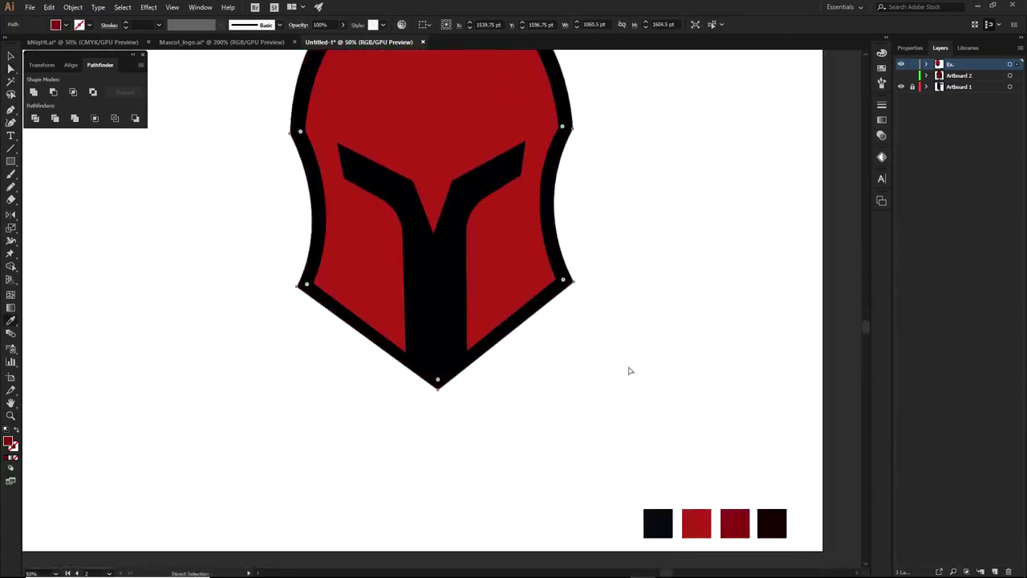
{"action": "key", "text": "i"}
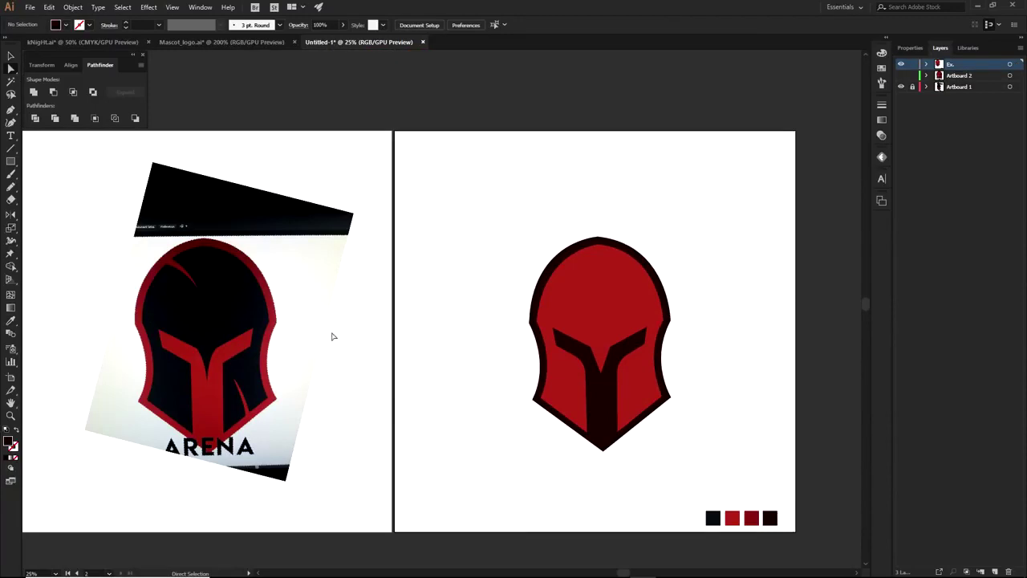
{"action": "scroll", "coordinate": [616, 357], "scroll_direction": "up", "scroll_amount": 2}
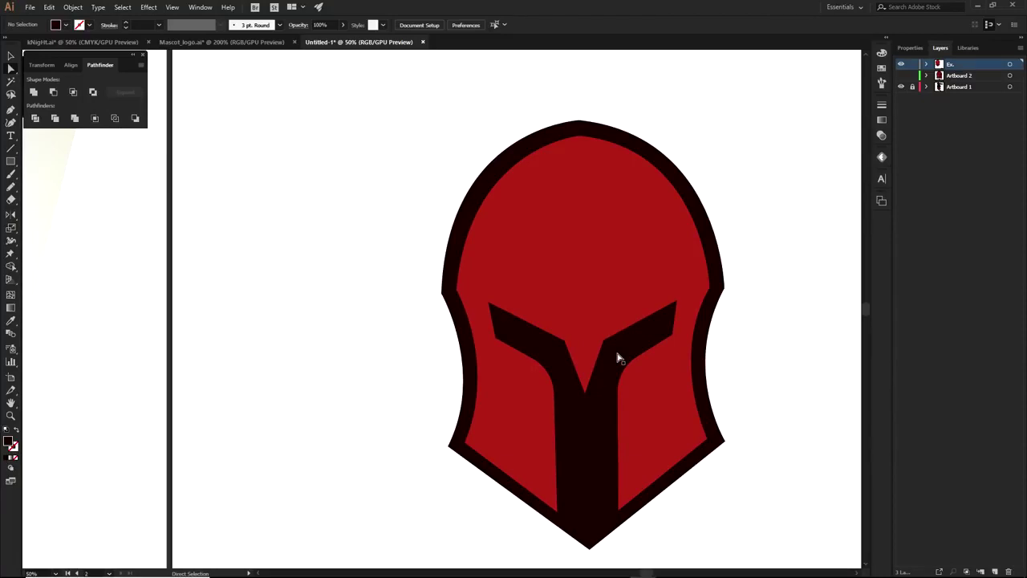
{"action": "scroll", "coordinate": [616, 354], "scroll_direction": "down", "scroll_amount": 2}
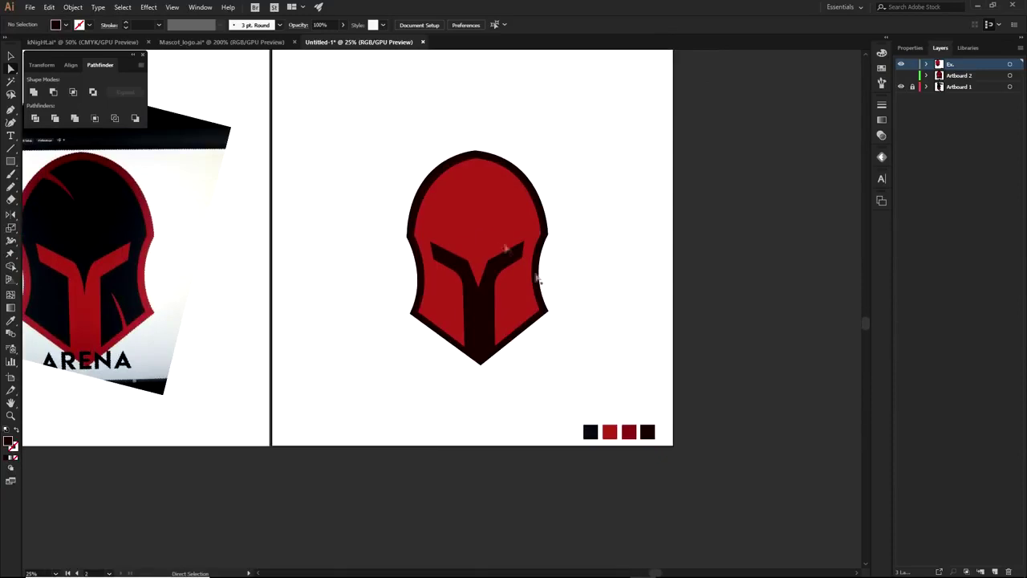
Step: Recolour the inner face shape of the helmet with the dark red sampled from the palette squares
{"action": "left_click", "coordinate": [486, 231]}
{"action": "key", "text": "i"}
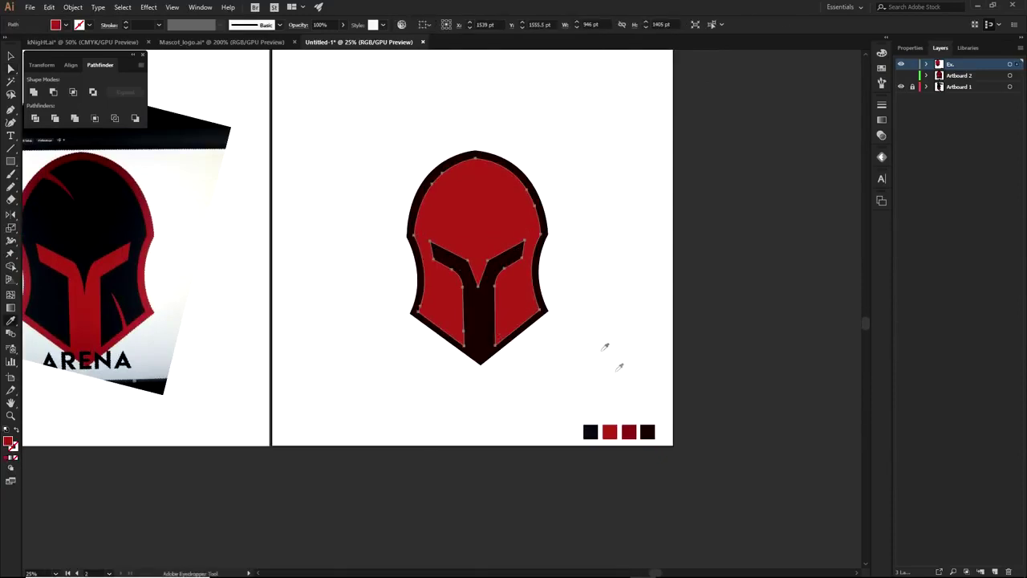
{"action": "left_click", "coordinate": [632, 434]}
{"action": "key", "text": "ctrl+shift+a"}
{"action": "left_click_drag", "start_coordinate": [557, 280], "coordinate": [630, 345]}
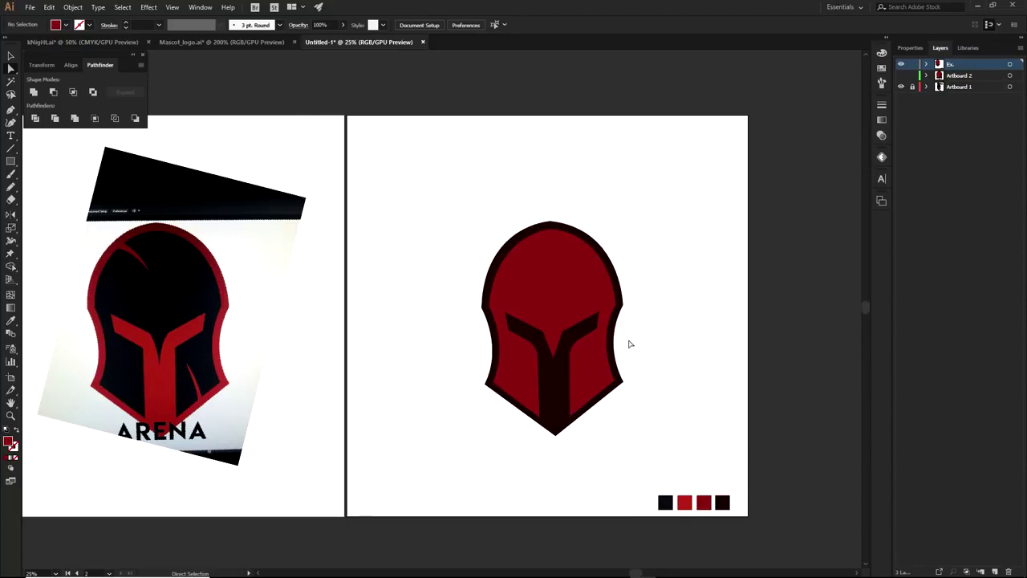
Step: Undo the dark red recolouring of the inner face shape and check the fill's values in the Color Picker
{"action": "key", "text": "ctrl+z"}
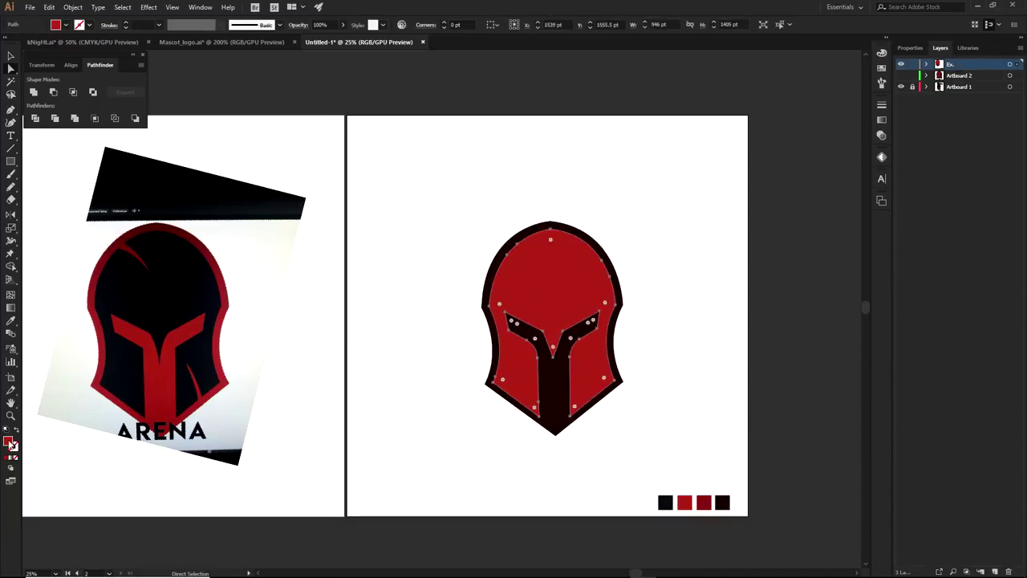
{"action": "double_click", "coordinate": [10, 442]}
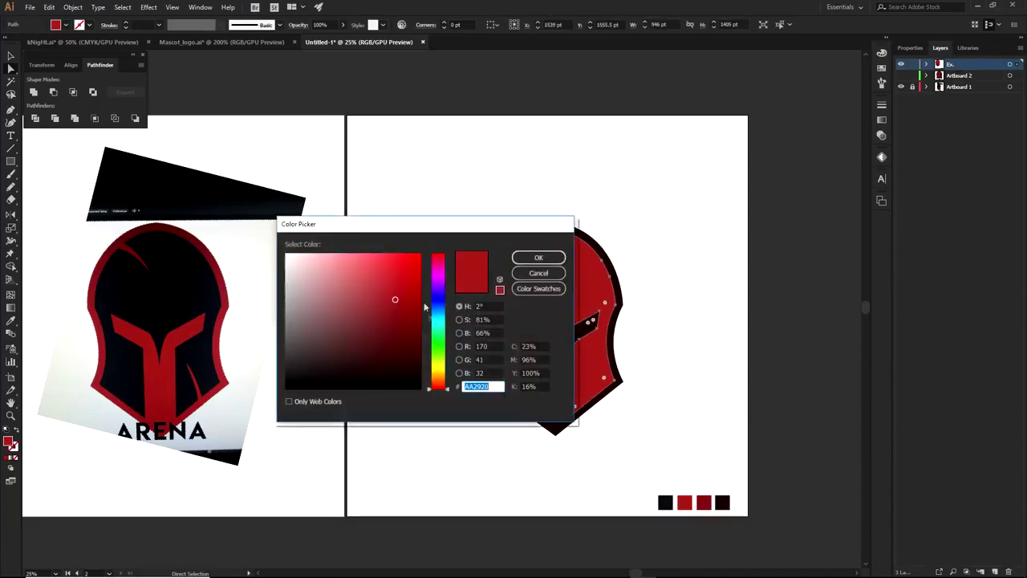
{"action": "key", "text": "Escape"}
Step: Recolour the inner face shape with the dark red sampled from the palette squares and check its values in the Color Picker
{"action": "key", "text": "i"}
{"action": "left_click", "coordinate": [704, 503]}
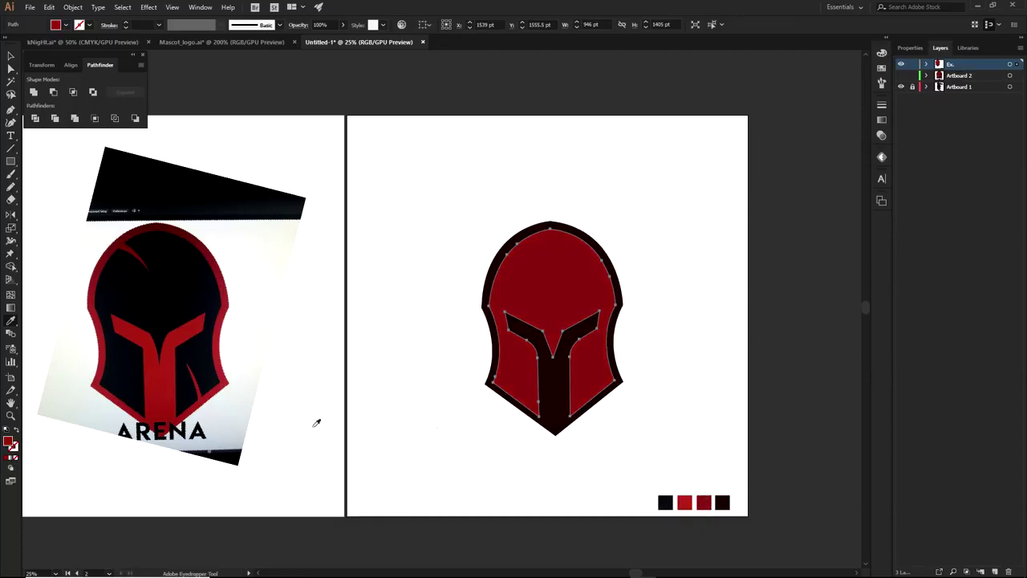
{"action": "double_click", "coordinate": [10, 443]}
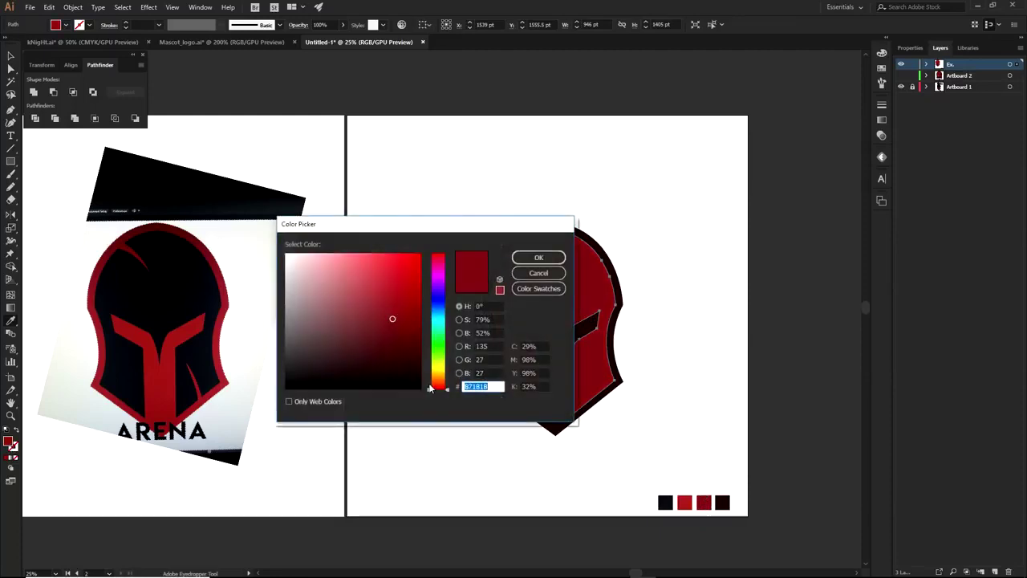
{"action": "left_click", "coordinate": [538, 273]}
{"action": "key", "text": "a"}
{"action": "left_click", "coordinate": [619, 234]}
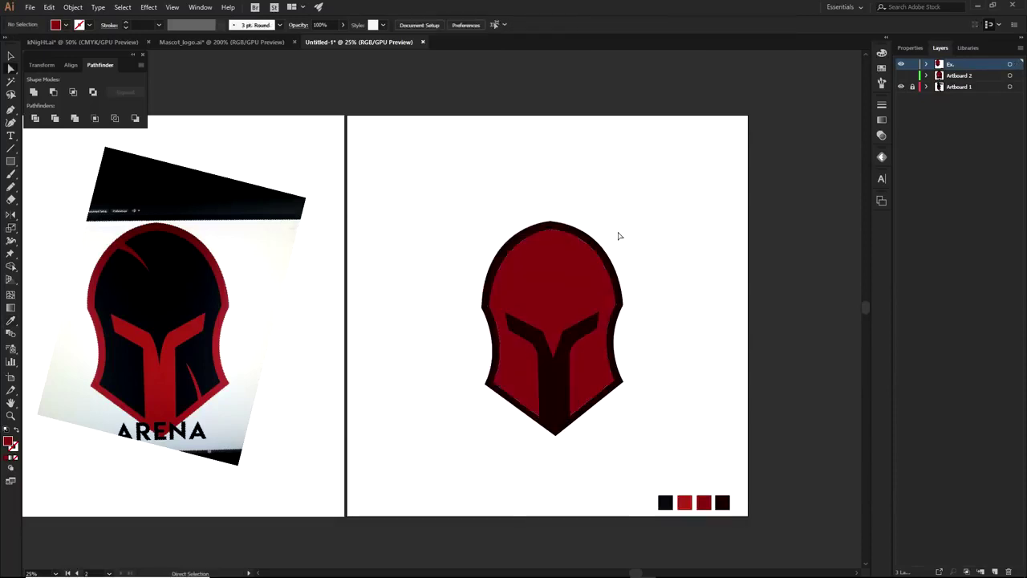
Step: Move the dark red face shape aside and above the near-black silhouette to separate the two shapes, and undo the moves
{"action": "scroll", "coordinate": [619, 236], "scroll_direction": "up", "scroll_amount": 1}
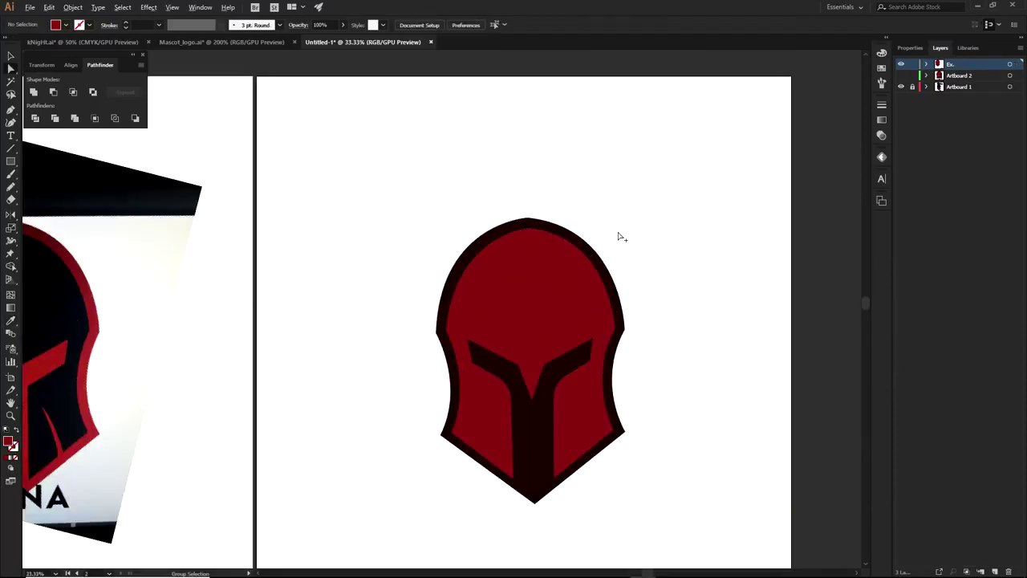
{"action": "left_click_drag", "start_coordinate": [645, 327], "coordinate": [699, 300]}
{"action": "left_click_drag", "start_coordinate": [597, 282], "coordinate": [434, 281]}
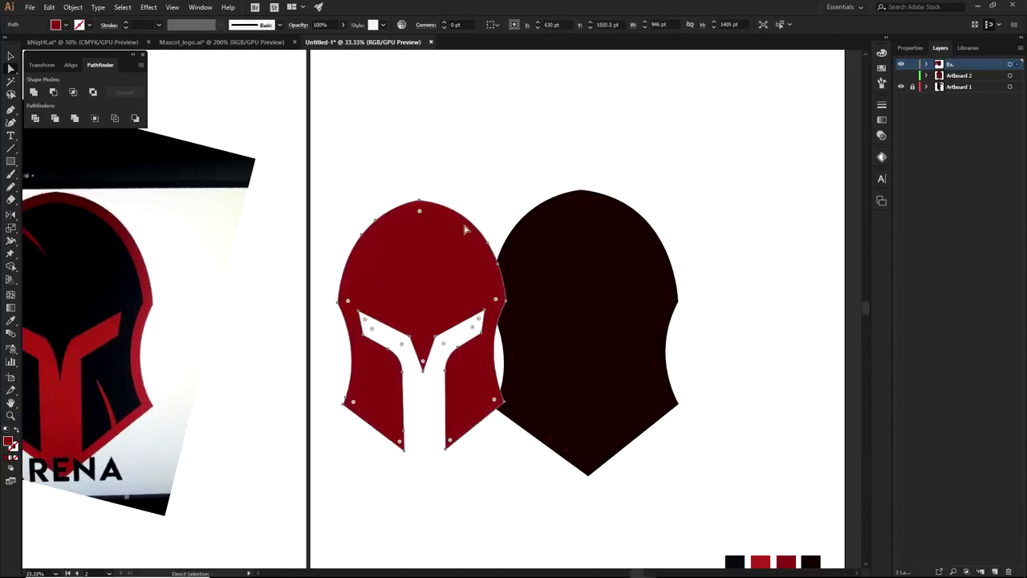
{"action": "left_click", "coordinate": [481, 190]}
{"action": "left_click_drag", "start_coordinate": [451, 249], "coordinate": [567, 280]}
{"action": "left_click_drag", "start_coordinate": [500, 292], "coordinate": [515, 117]}
{"action": "left_click", "coordinate": [690, 190]}
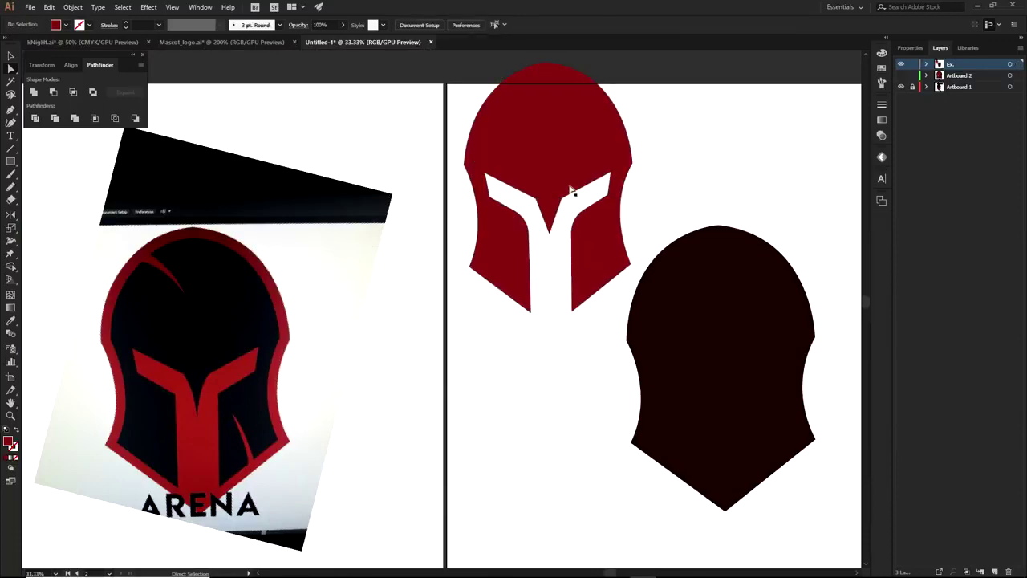
{"action": "key", "text": "ctrl+z"}
{"action": "key", "text": "ctrl+z"}
{"action": "key", "text": "ctrl+z"}
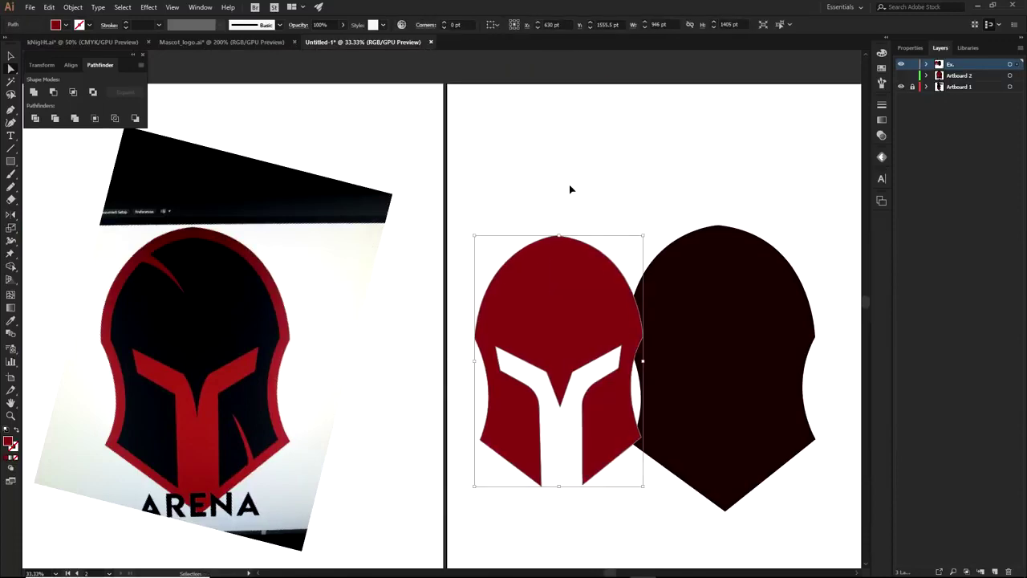
{"action": "key", "text": "ctrl+z"}
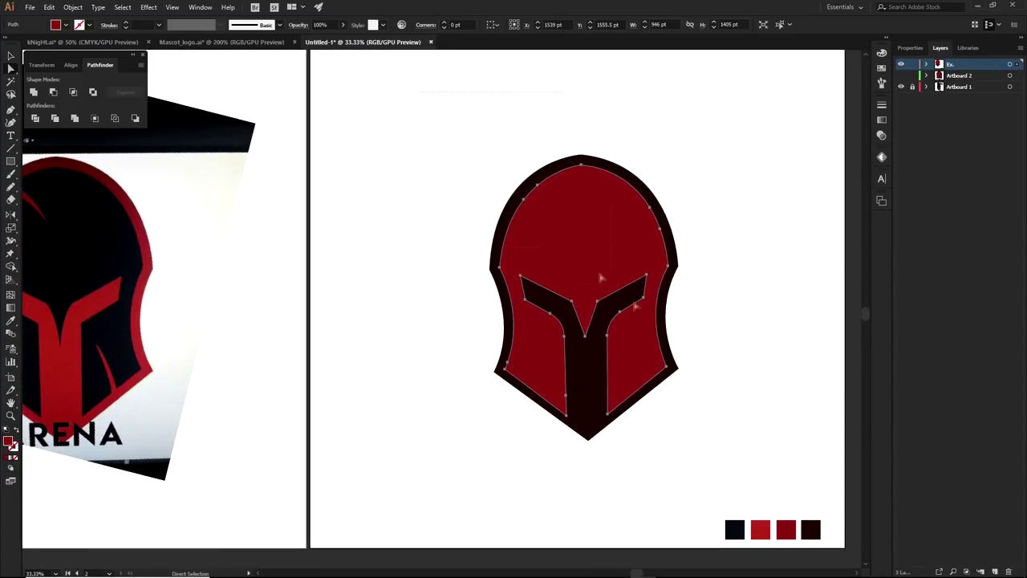
Step: Subtract the dark red face shape from the near-black helmet silhouette behind it and select the resulting compound path for inspection
{"action": "key", "text": "Delete"}
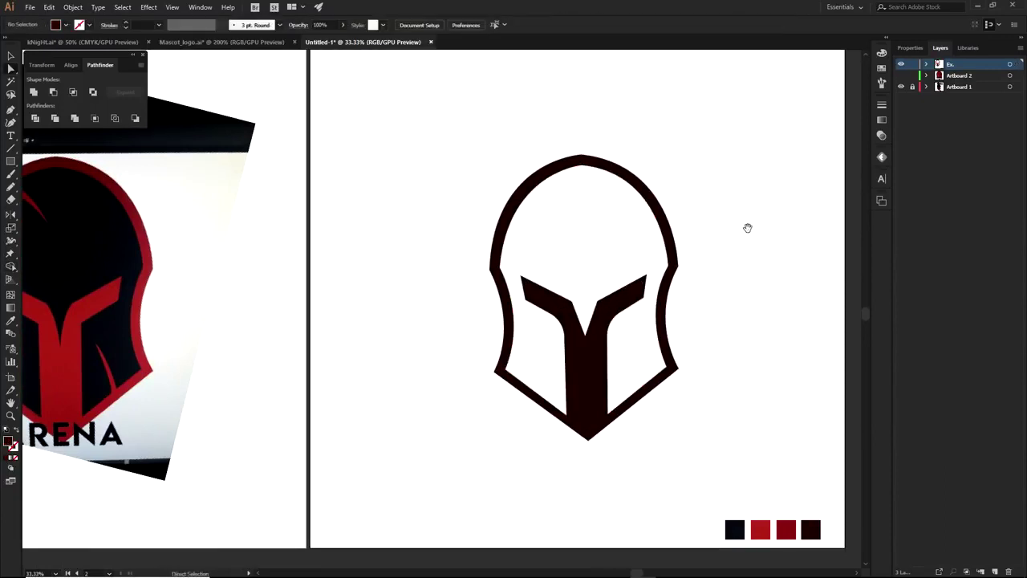
{"action": "scroll", "coordinate": [747, 227], "scroll_direction": "up", "scroll_amount": 2}
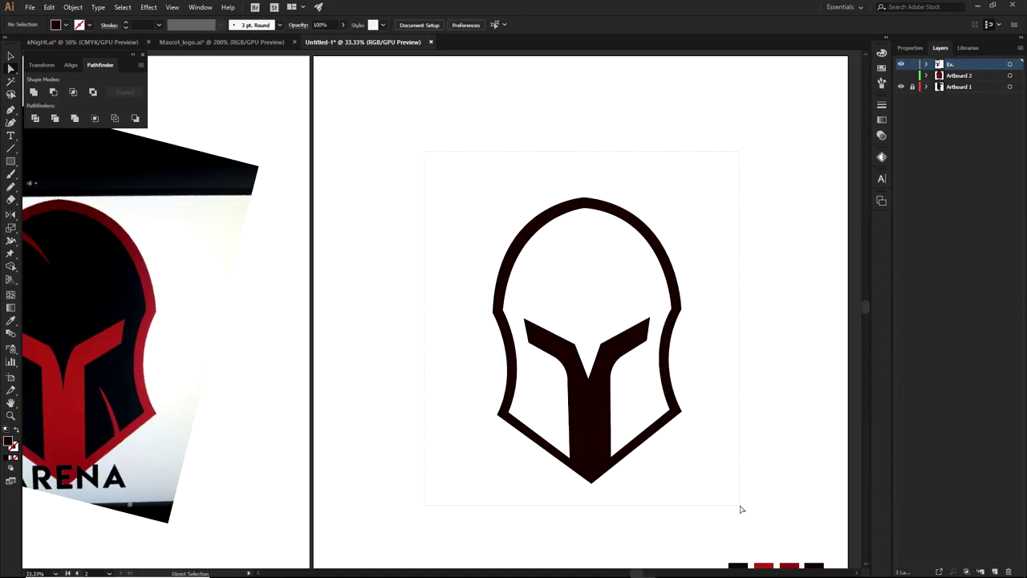
{"action": "key", "text": "ctrl+a"}
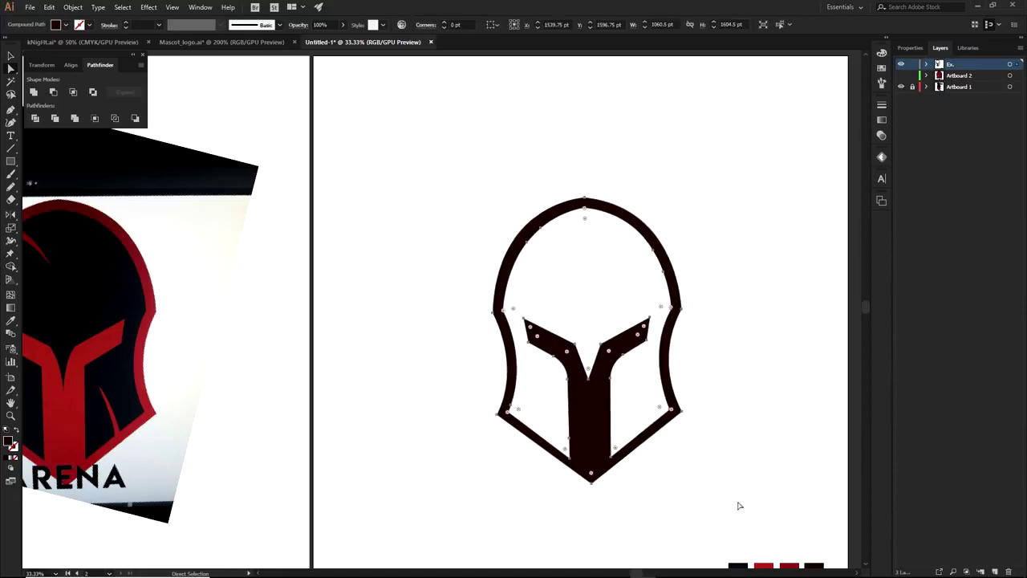
{"action": "left_click", "coordinate": [703, 489]}
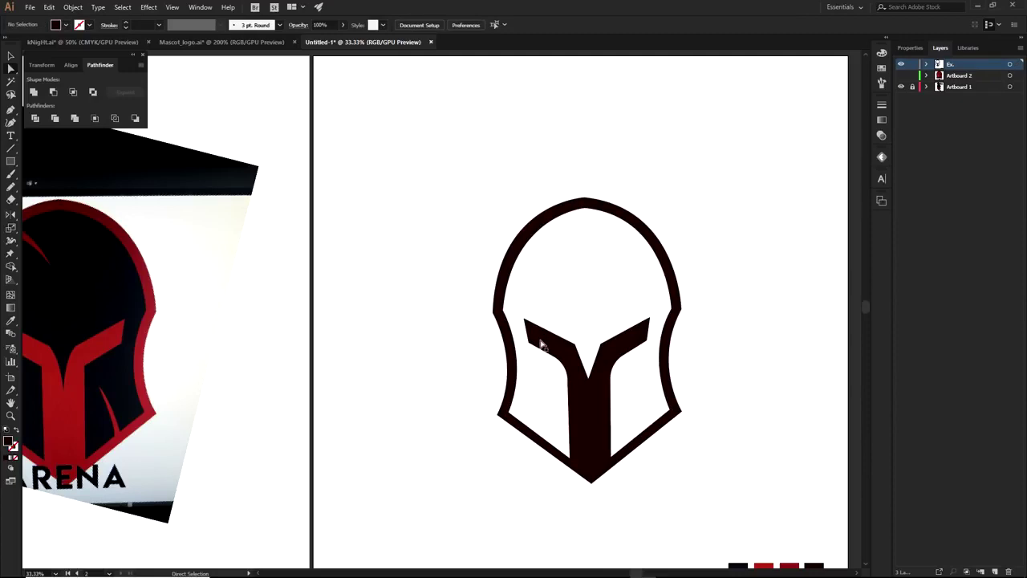
Step: Draw a jagged, pointed crack with the Pen tool, running inward from the upper-left edge of the helmet dome
{"action": "key", "text": "p"}
{"action": "scroll", "coordinate": [594, 281], "scroll_direction": "up", "scroll_amount": 2}
{"action": "left_click", "coordinate": [497, 233]}
{"action": "left_click", "coordinate": [515, 287]}
{"action": "left_click", "coordinate": [510, 229]}
{"action": "left_click", "coordinate": [495, 184]}
{"action": "left_click", "coordinate": [468, 217]}
{"action": "key", "text": "a"}
{"action": "left_click", "coordinate": [615, 366]}
{"action": "left_click", "coordinate": [573, 301]}
{"action": "key", "text": "ctrl+z"}
{"action": "key", "text": "ctrl+z"}
Step: Draw a wide jagged crack with the Pen tool, rising from the lower-right cheek edge of the helmet outline
{"action": "left_click_drag", "start_coordinate": [633, 344], "coordinate": [522, 137]}
{"action": "scroll", "coordinate": [617, 405], "scroll_direction": "up", "scroll_amount": 1}
{"action": "left_click", "coordinate": [577, 447]}
{"action": "left_click", "coordinate": [574, 410]}
{"action": "left_click", "coordinate": [573, 370]}
{"action": "left_click", "coordinate": [564, 354]}
{"action": "left_click", "coordinate": [588, 377]}
{"action": "left_click", "coordinate": [638, 416]}
{"action": "left_click", "coordinate": [639, 450], "text": "ctrl"}
Step: Draw a jagged crack with the Pen tool, pointing inward from the lower-left corner of the helmet outline
{"action": "left_click_drag", "start_coordinate": [556, 461], "coordinate": [772, 471]}
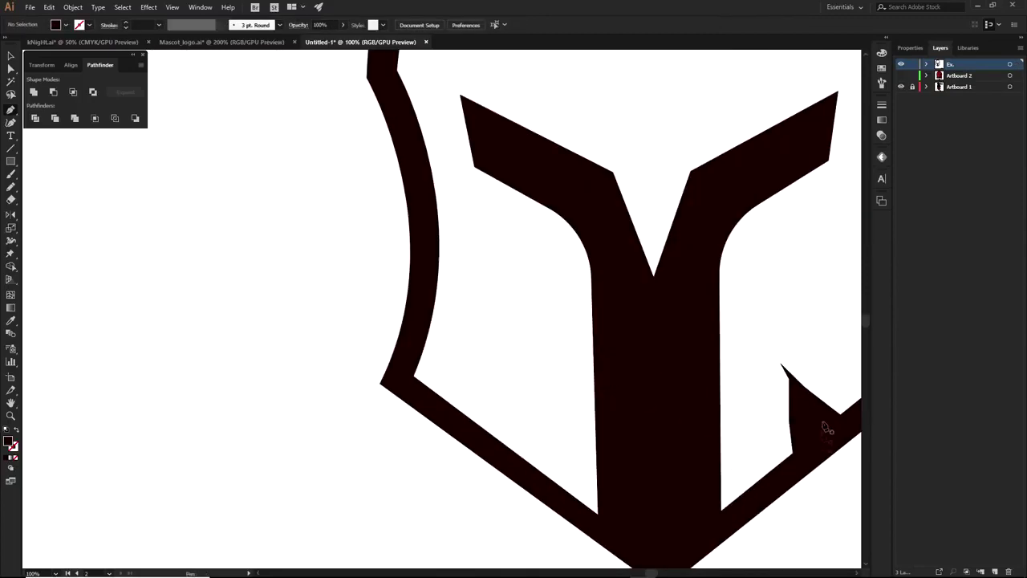
{"action": "left_click", "coordinate": [791, 383], "text": "ctrl"}
{"action": "left_click", "coordinate": [307, 387], "text": "ctrl"}
{"action": "scroll", "coordinate": [411, 357], "scroll_direction": "up", "scroll_amount": 1}
{"action": "left_click", "coordinate": [404, 379]}
{"action": "left_click", "coordinate": [473, 347]}
{"action": "left_click", "coordinate": [550, 333]}
{"action": "scroll", "coordinate": [424, 416], "scroll_direction": "down", "scroll_amount": 3}
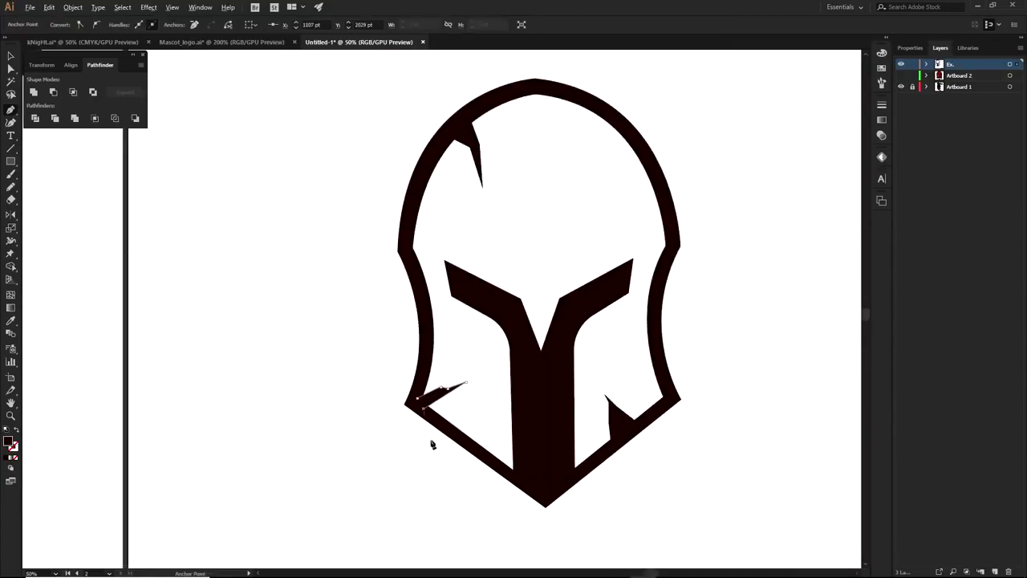
{"action": "left_click", "coordinate": [495, 340], "text": "ctrl"}
Step: Draw a thin triangular crack with the Pen tool, pointing inward from the upper-right edge of the helmet dome
{"action": "left_click_drag", "start_coordinate": [642, 278], "coordinate": [654, 351]}
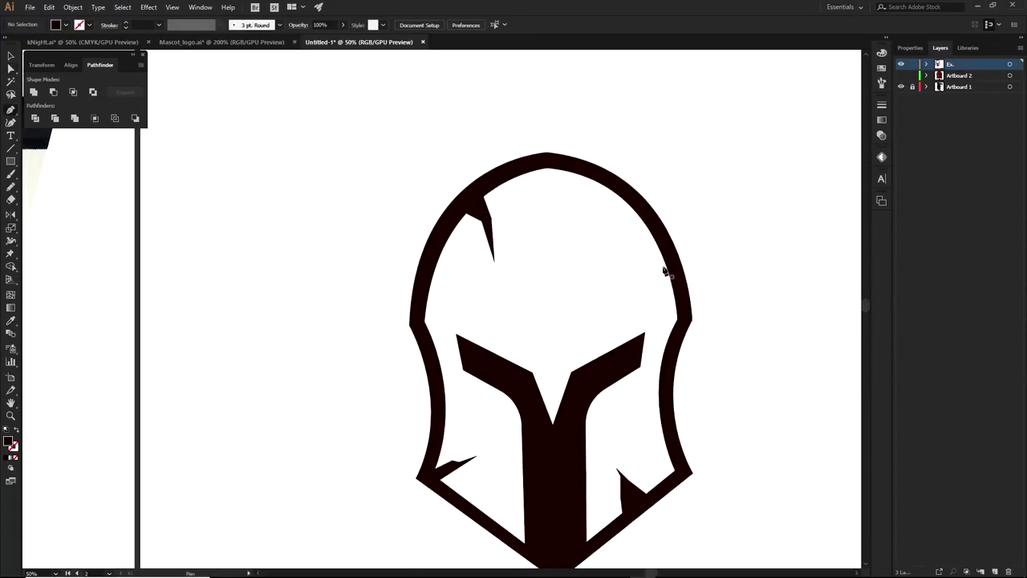
{"action": "scroll", "coordinate": [666, 284], "scroll_direction": "up", "scroll_amount": 3}
{"action": "left_click", "coordinate": [647, 213]}
{"action": "left_click", "coordinate": [575, 285]}
{"action": "left_click", "coordinate": [658, 219]}
{"action": "left_click", "coordinate": [648, 214]}
{"action": "left_click", "coordinate": [709, 206], "text": "ctrl"}
{"action": "scroll", "coordinate": [709, 207], "scroll_direction": "down", "scroll_amount": 3}
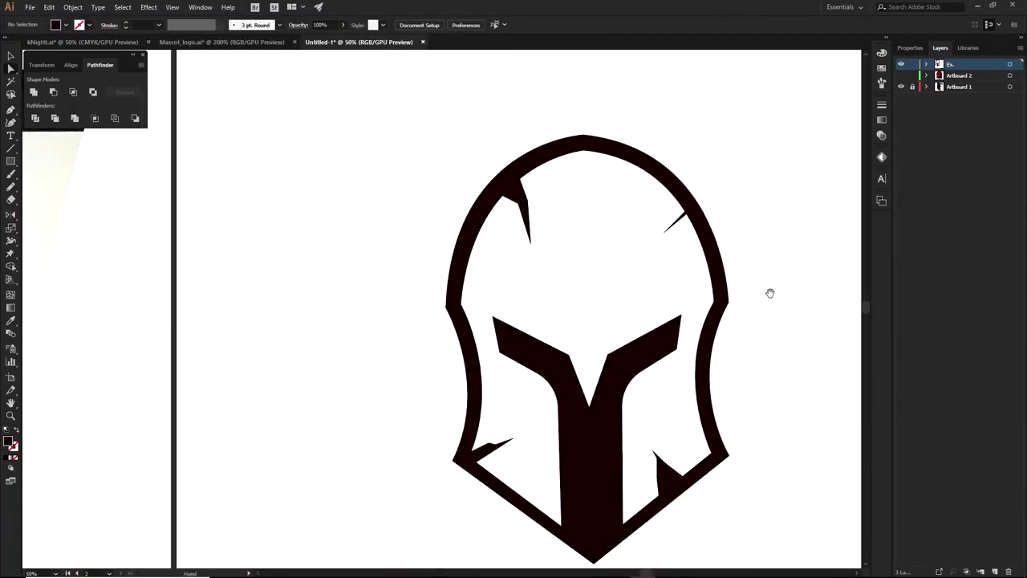
Step: Reshape the thin upper-right crack by moving its anchor points to widen its base and lengthen its tip
{"action": "scroll", "coordinate": [687, 216], "scroll_direction": "up", "scroll_amount": 3}
{"action": "left_click", "coordinate": [685, 210]}
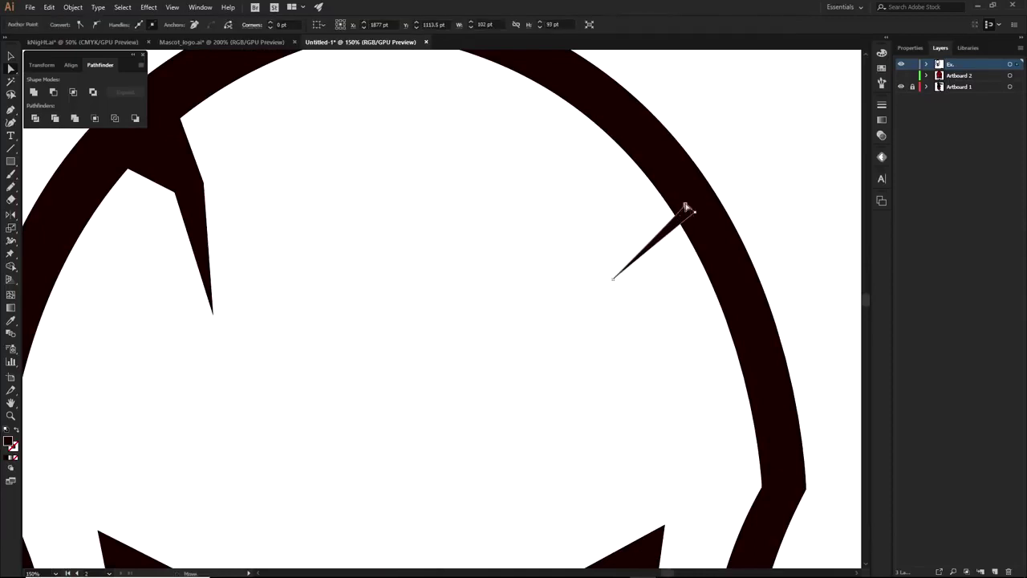
{"action": "left_click_drag", "start_coordinate": [687, 210], "coordinate": [674, 169]}
{"action": "left_click_drag", "start_coordinate": [615, 280], "coordinate": [600, 286]}
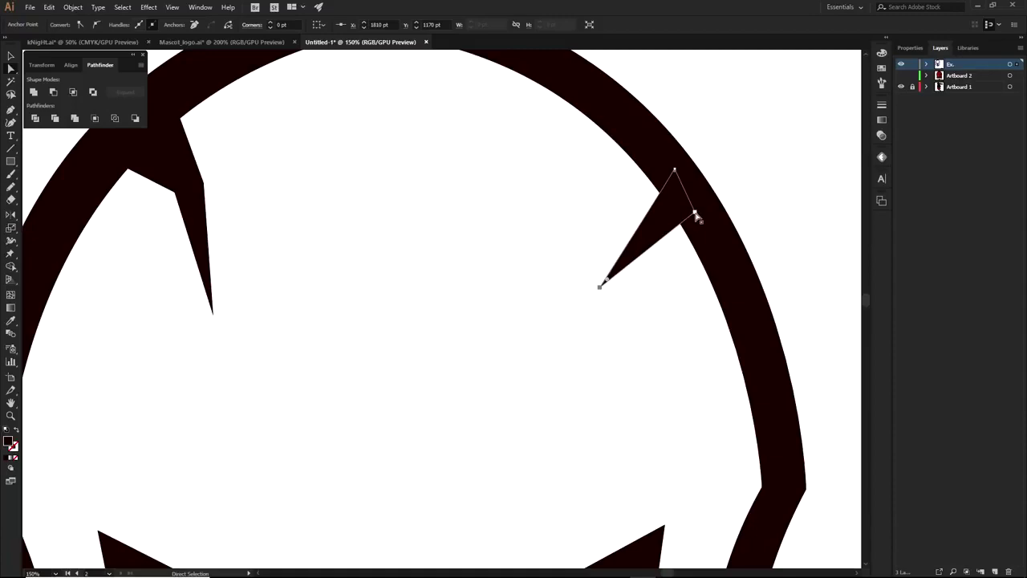
{"action": "left_click", "coordinate": [760, 182]}
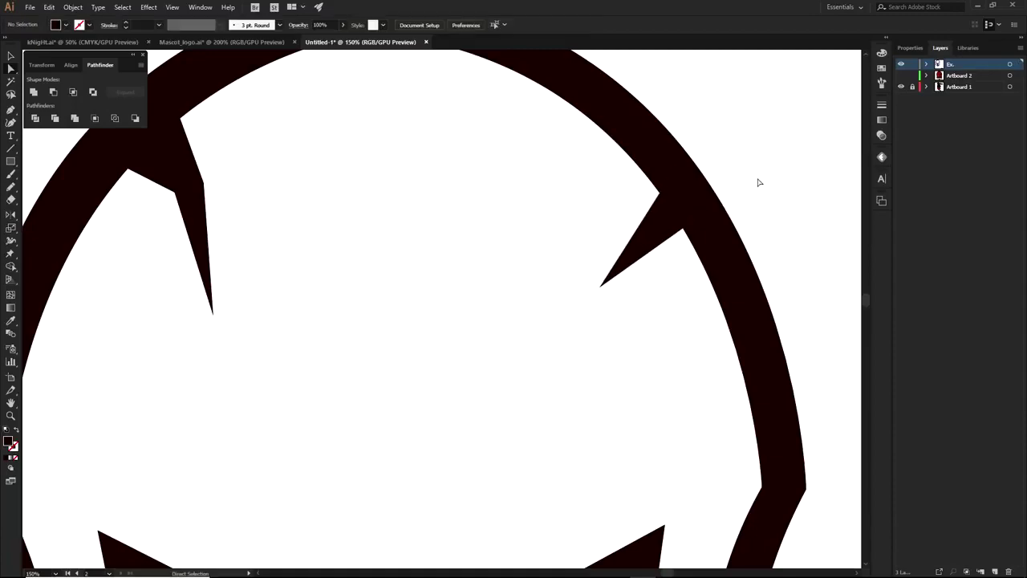
{"action": "scroll", "coordinate": [759, 183], "scroll_direction": "down", "scroll_amount": 5}
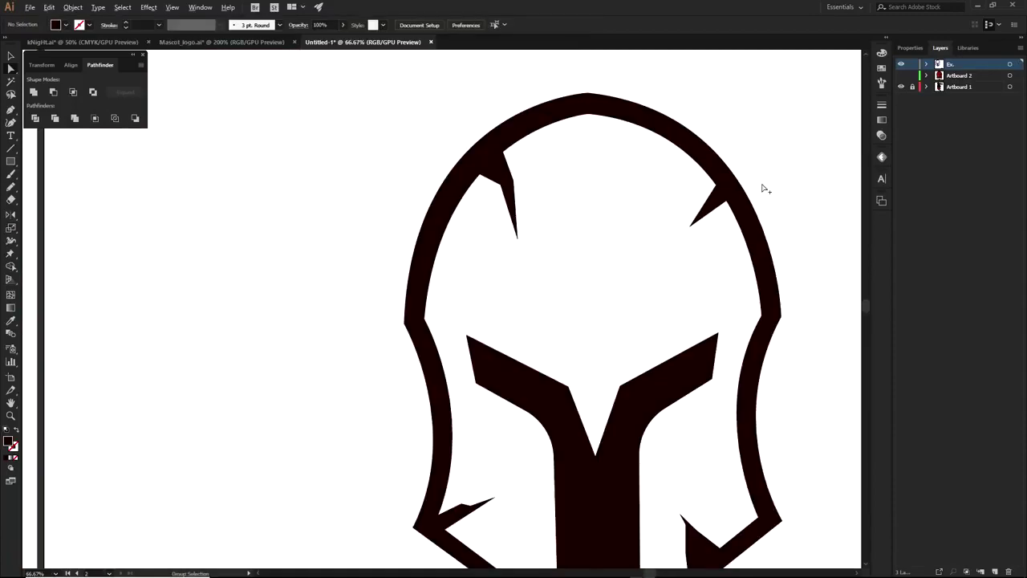
{"action": "left_click_drag", "start_coordinate": [766, 211], "coordinate": [686, 231]}
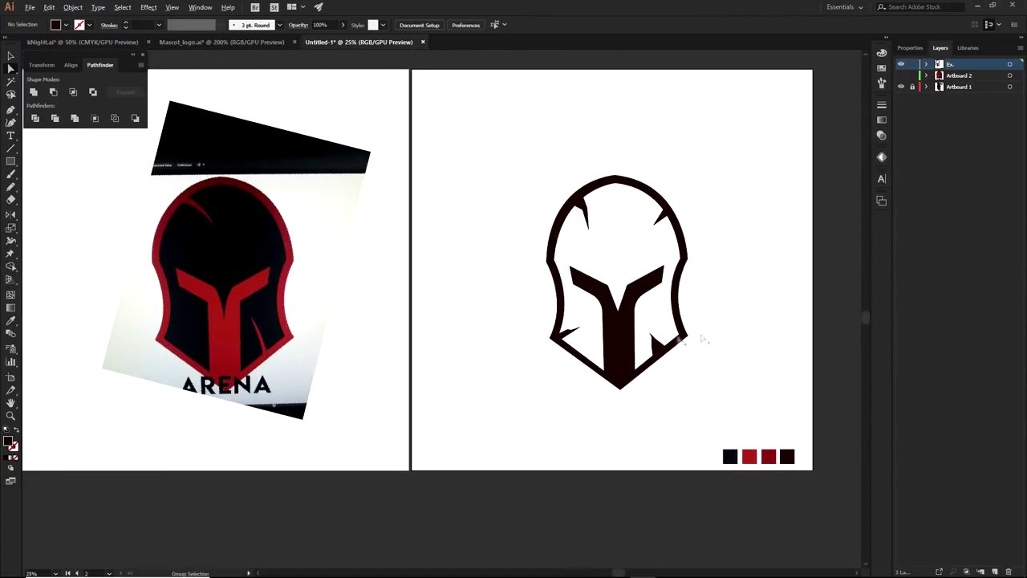
{"action": "scroll", "coordinate": [540, 354], "scroll_direction": "up", "scroll_amount": 4}
{"action": "left_click", "coordinate": [591, 371]}
{"action": "left_click", "coordinate": [594, 411]}
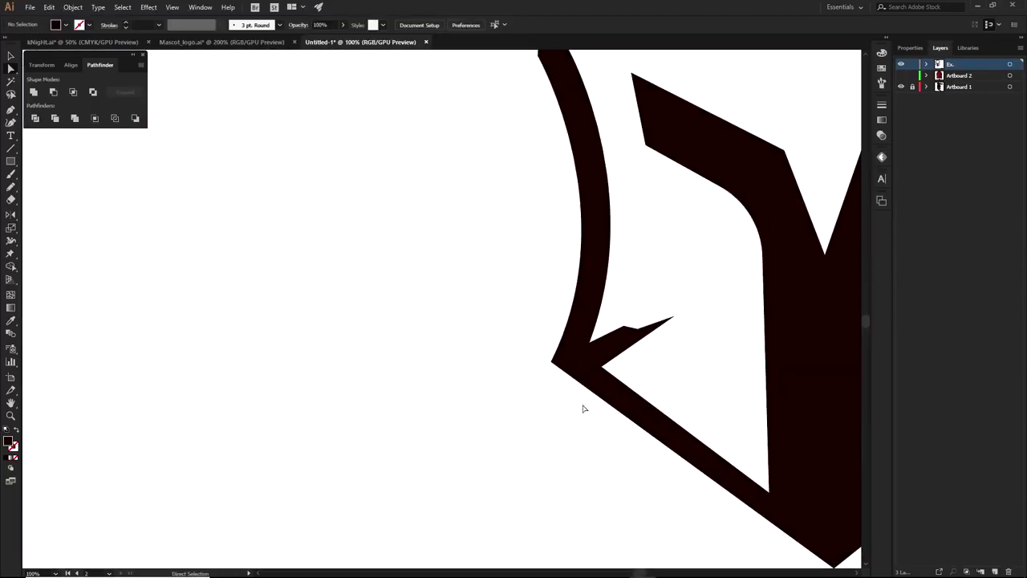
{"action": "scroll", "coordinate": [586, 410], "scroll_direction": "down", "scroll_amount": 2}
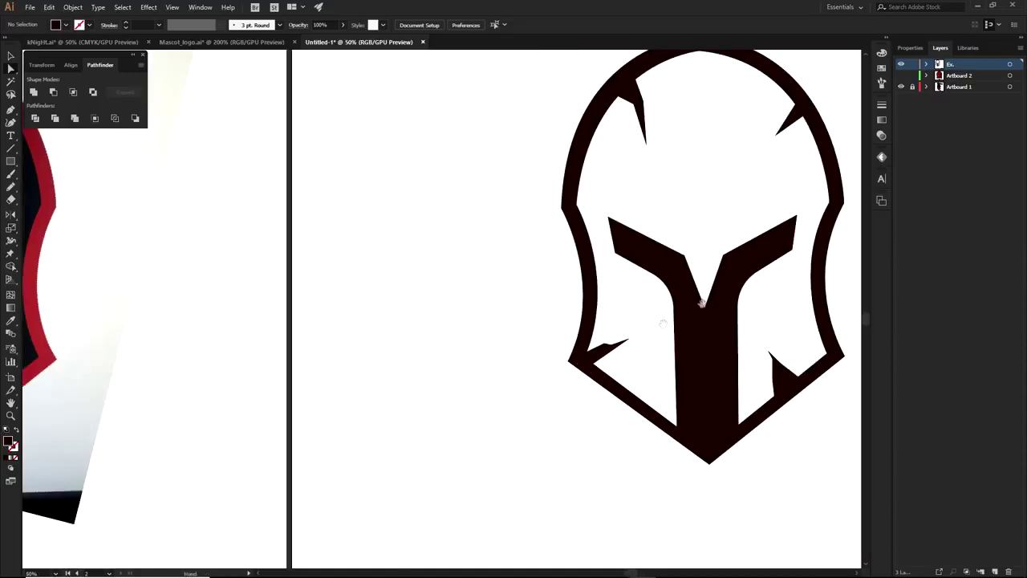
Step: Try making the upper-right dome crack smaller by shifting it into the outline, and undo the changes
{"action": "left_click", "coordinate": [726, 128]}
{"action": "left_click_drag", "start_coordinate": [740, 113], "coordinate": [733, 128]}
{"action": "scroll", "coordinate": [775, 120], "scroll_direction": "up", "scroll_amount": 5}
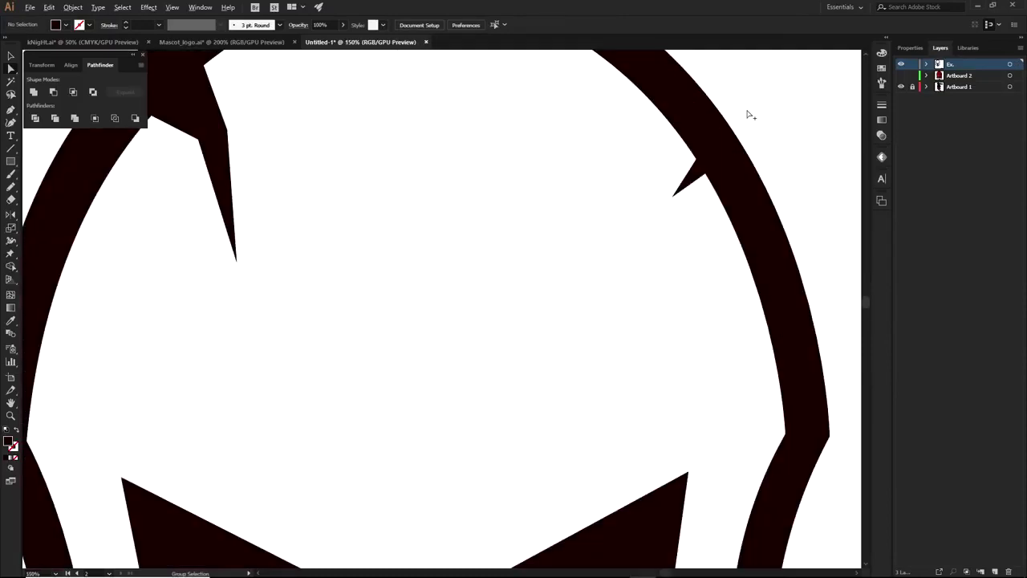
{"action": "left_click_drag", "start_coordinate": [677, 177], "coordinate": [701, 211]}
{"action": "left_click", "coordinate": [812, 154]}
{"action": "scroll", "coordinate": [818, 150], "scroll_direction": "down", "scroll_amount": 7}
{"action": "left_click_drag", "start_coordinate": [824, 197], "coordinate": [787, 186]}
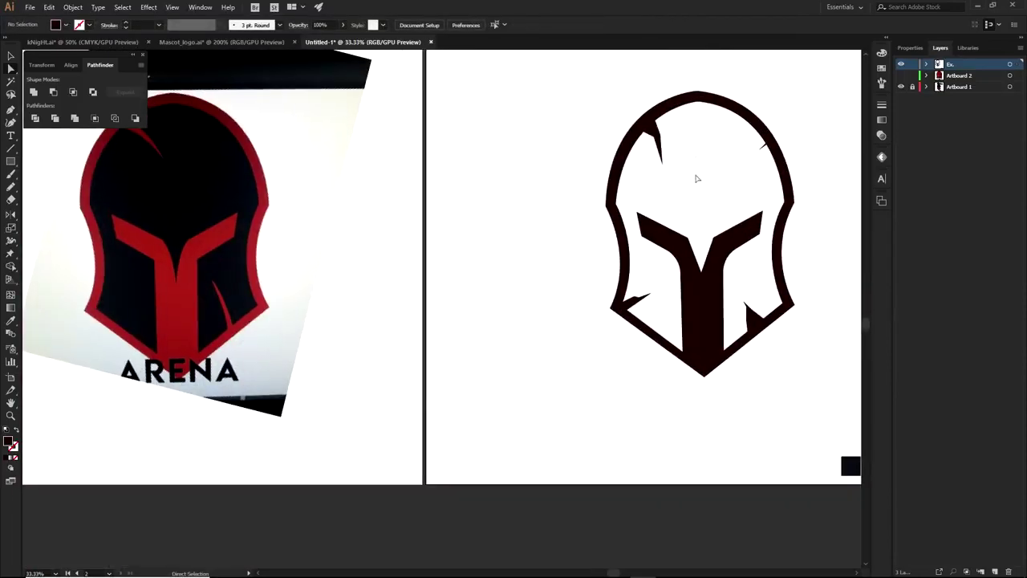
{"action": "key", "text": "ctrl+z"}
{"action": "key", "text": "ctrl+z"}
{"action": "left_click", "coordinate": [816, 115]}
Step: Draw a sharp pointed extension with the Pen tool along the top edge of the left visor arm, past its outer corner
{"action": "scroll", "coordinate": [674, 265], "scroll_direction": "up", "scroll_amount": 8}
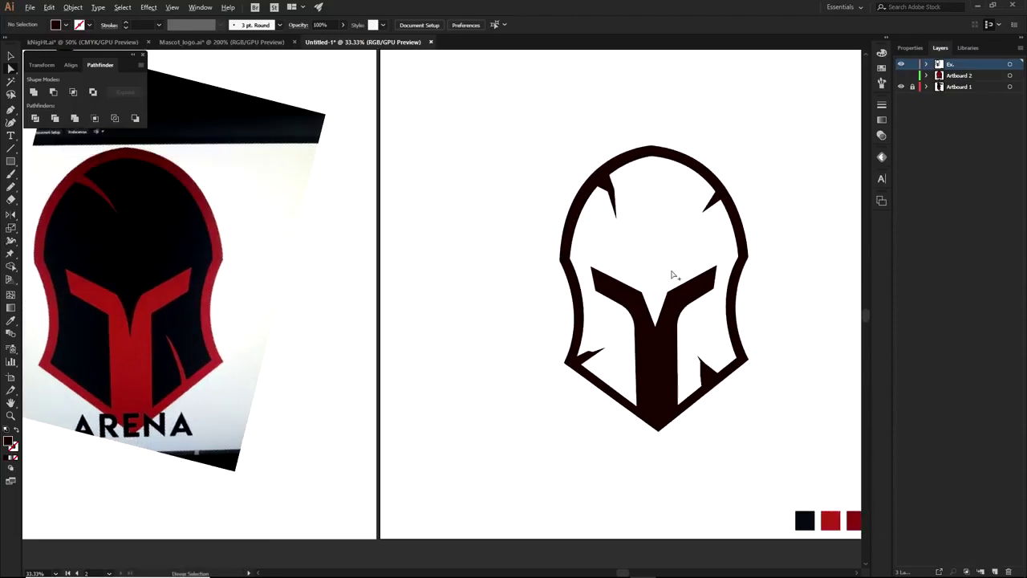
{"action": "key", "text": "p"}
{"action": "left_click_drag", "start_coordinate": [421, 319], "coordinate": [583, 390]}
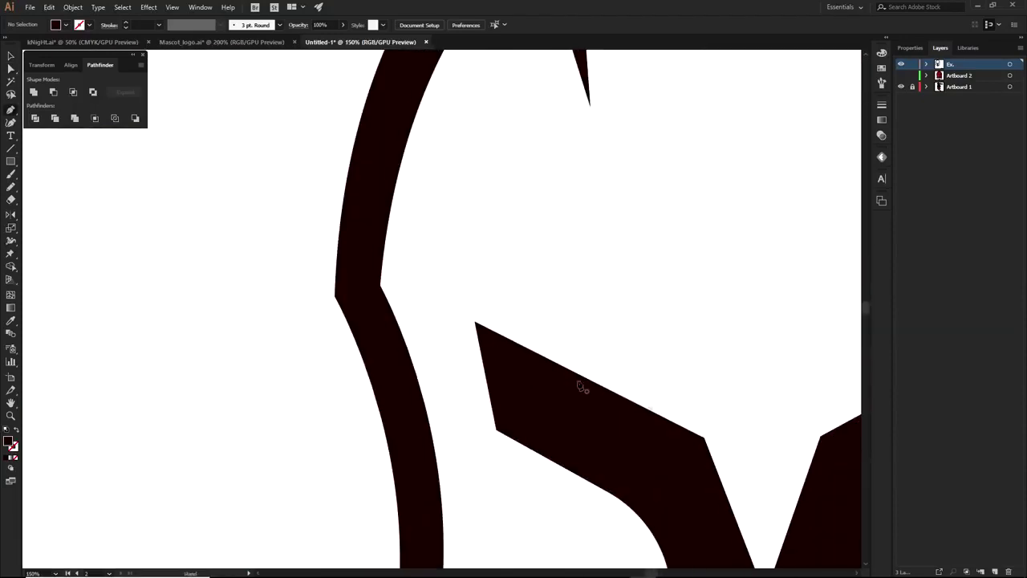
{"action": "left_click", "coordinate": [474, 322]}
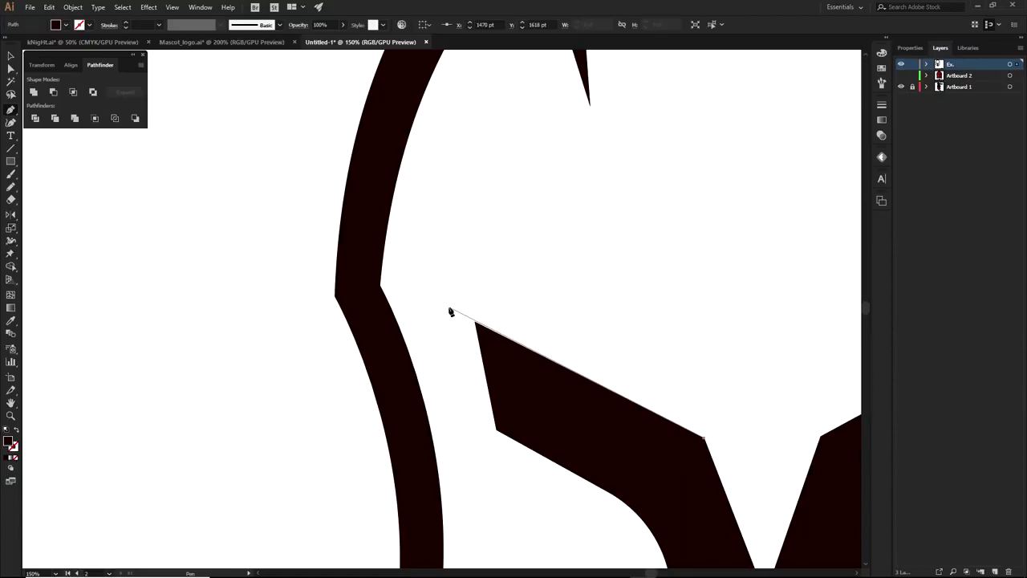
{"action": "left_click", "coordinate": [444, 307]}
{"action": "left_click", "coordinate": [516, 363]}
{"action": "key", "text": "a"}
{"action": "left_click", "coordinate": [355, 410]}
{"action": "scroll", "coordinate": [393, 353], "scroll_direction": "down", "scroll_amount": 2}
{"action": "mouse_move", "coordinate": [478, 369]}
{"action": "left_mouse_down"}
{"action": "mouse_move", "coordinate": [491, 383]}
{"action": "mouse_move", "coordinate": [472, 363]}
{"action": "left_mouse_up"}
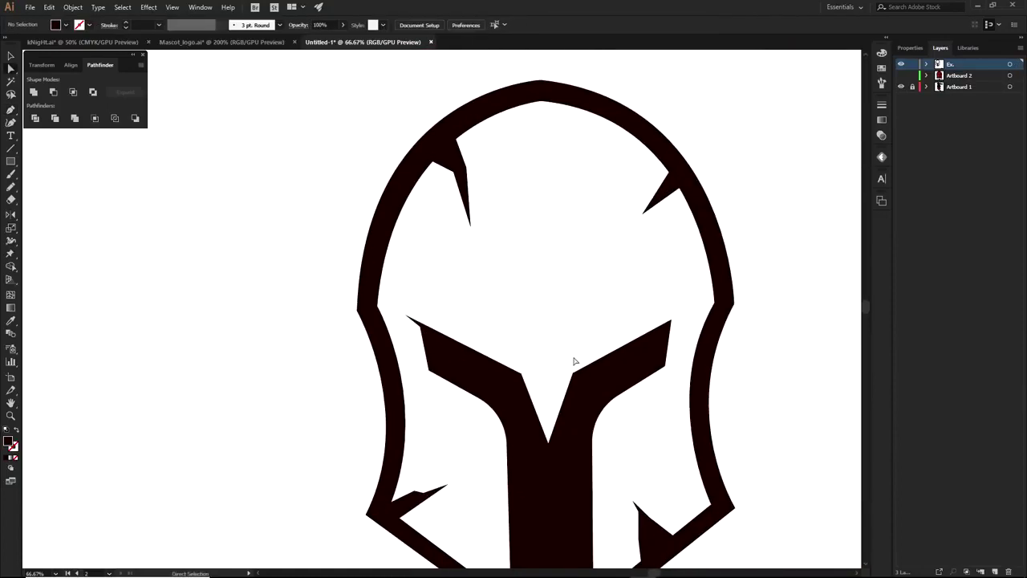
Step: Draw a matching sharp pointed extension with the Pen tool along the top edge of the right visor arm
{"action": "left_click", "coordinate": [423, 331], "text": "ctrl"}
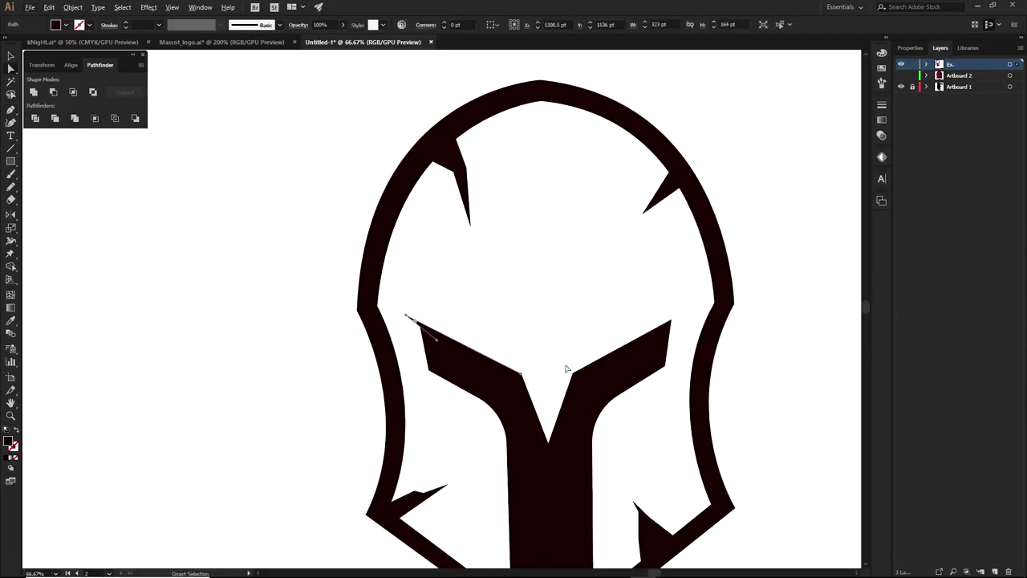
{"action": "scroll", "coordinate": [688, 321], "scroll_direction": "up", "scroll_amount": 2}
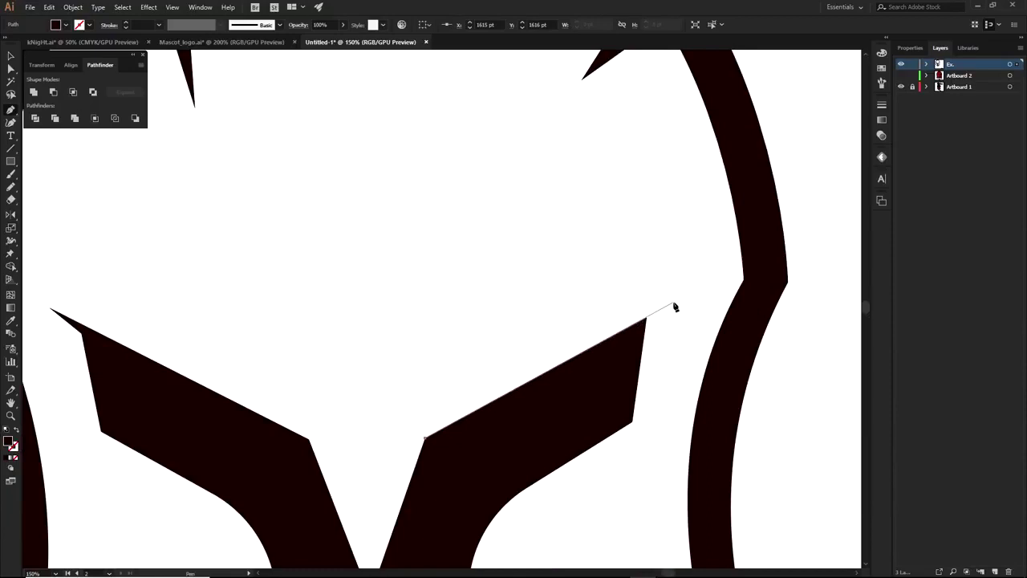
{"action": "left_click", "coordinate": [674, 304]}
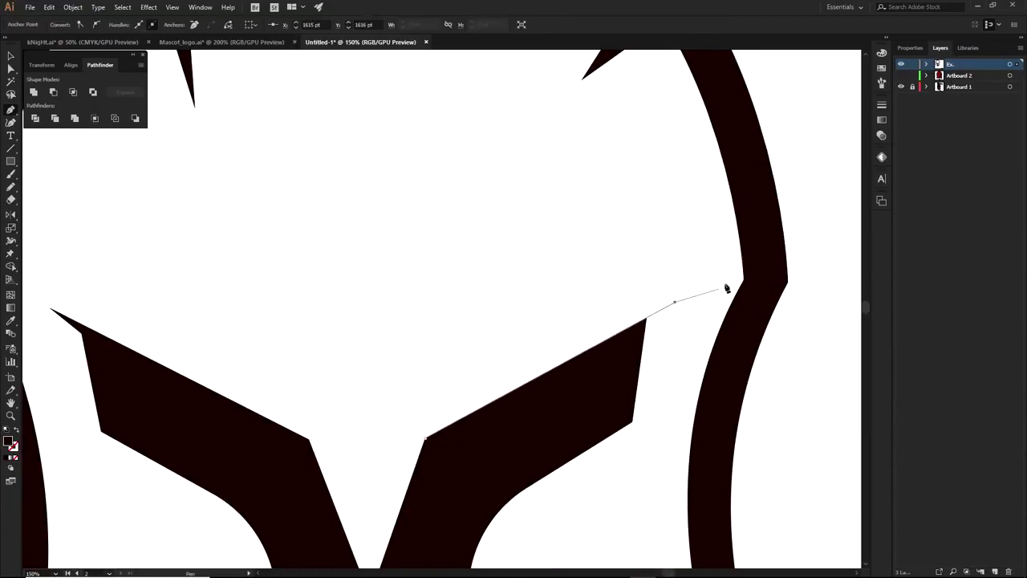
{"action": "left_click_drag", "start_coordinate": [607, 379], "coordinate": [604, 375]}
{"action": "key", "text": "a"}
{"action": "scroll", "coordinate": [752, 287], "scroll_direction": "down", "scroll_amount": 2}
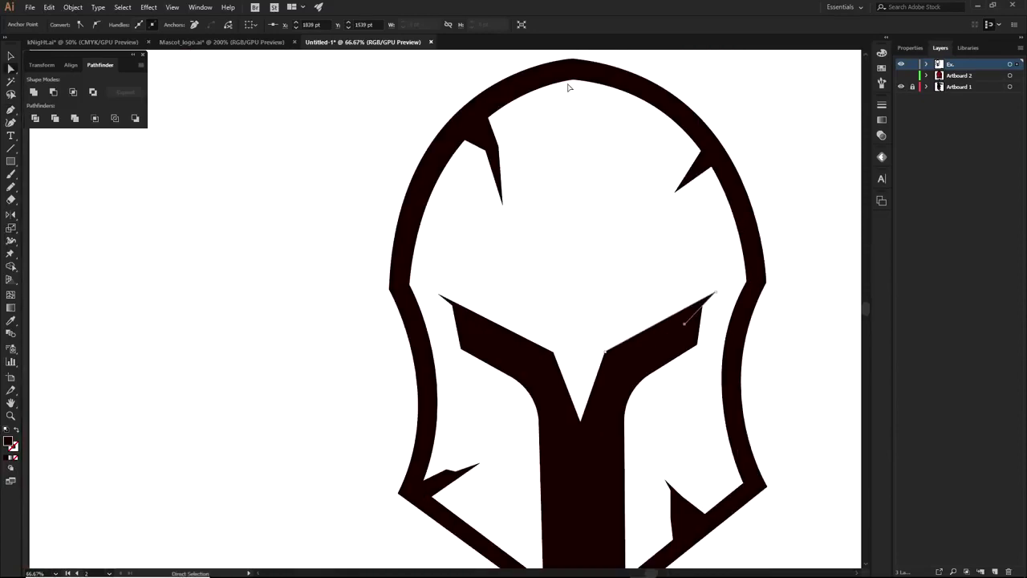
{"action": "left_click", "coordinate": [825, 169]}
{"action": "scroll", "coordinate": [366, 316], "scroll_direction": "up", "scroll_amount": 3}
{"action": "left_click", "coordinate": [626, 285]}
{"action": "left_click", "coordinate": [422, 387]}
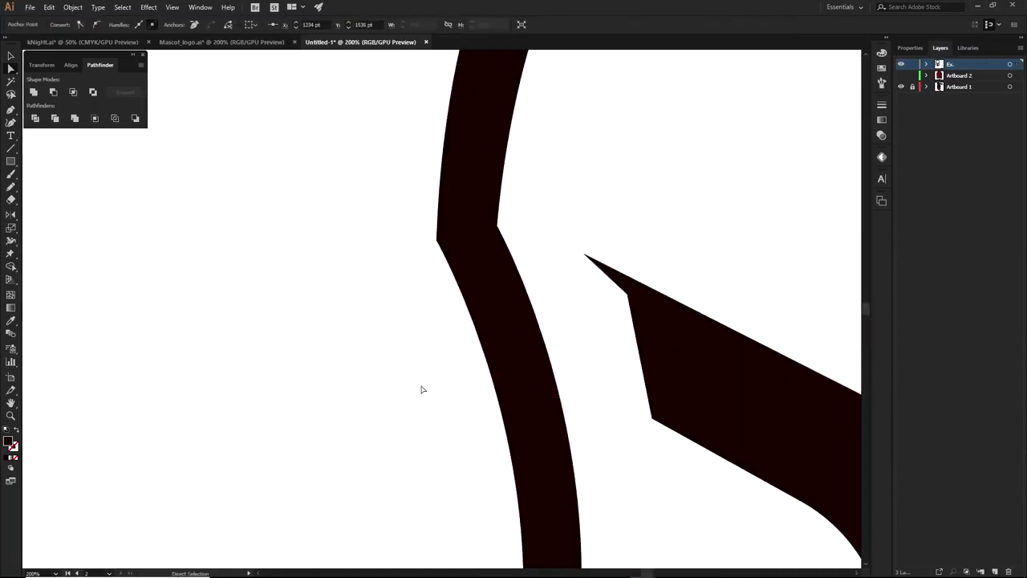
{"action": "scroll", "coordinate": [423, 387], "scroll_direction": "down", "scroll_amount": 5}
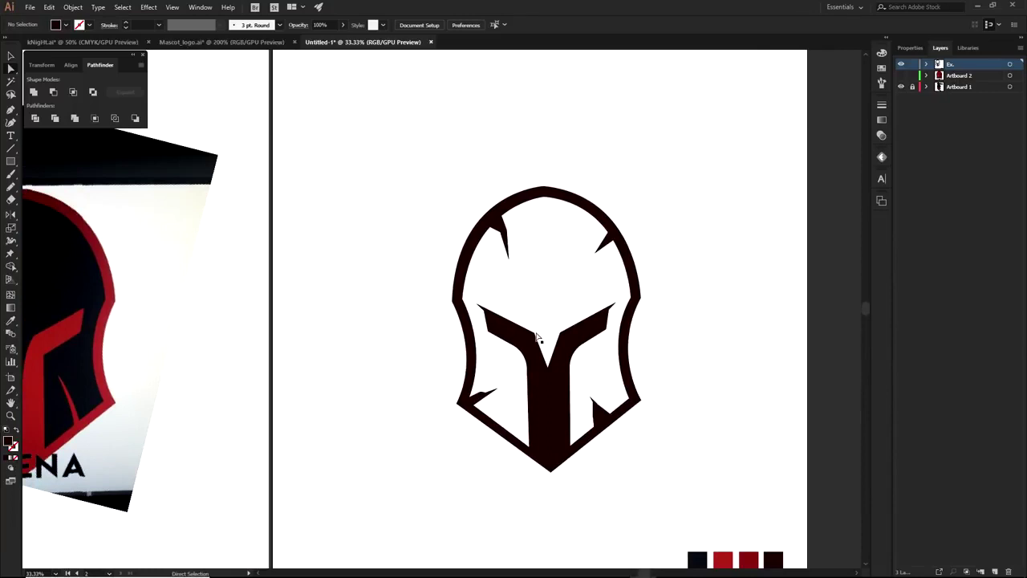
{"action": "scroll", "coordinate": [429, 337], "scroll_direction": "left", "scroll_amount": 3}
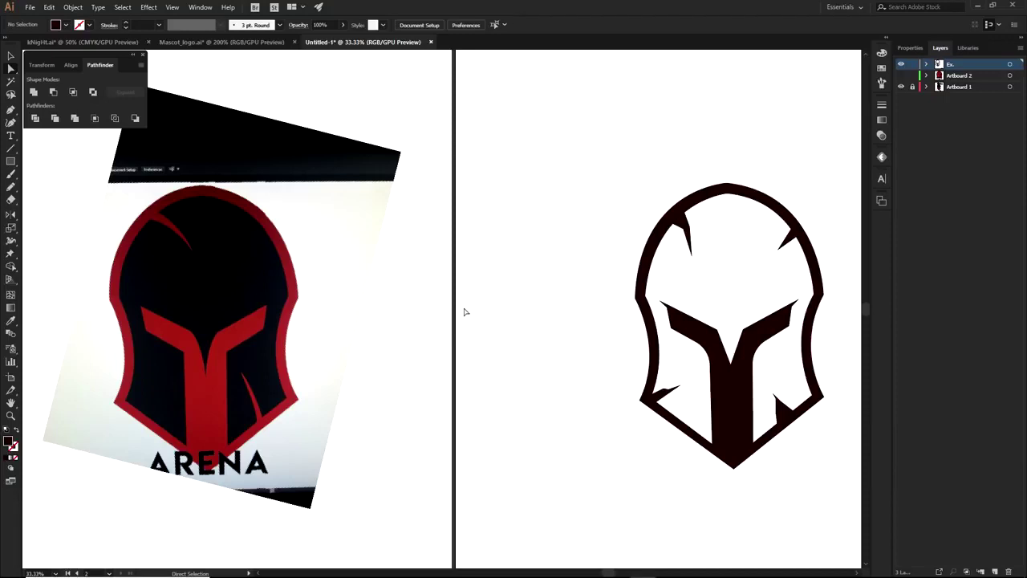
{"action": "left_click_drag", "start_coordinate": [672, 289], "coordinate": [566, 260]}
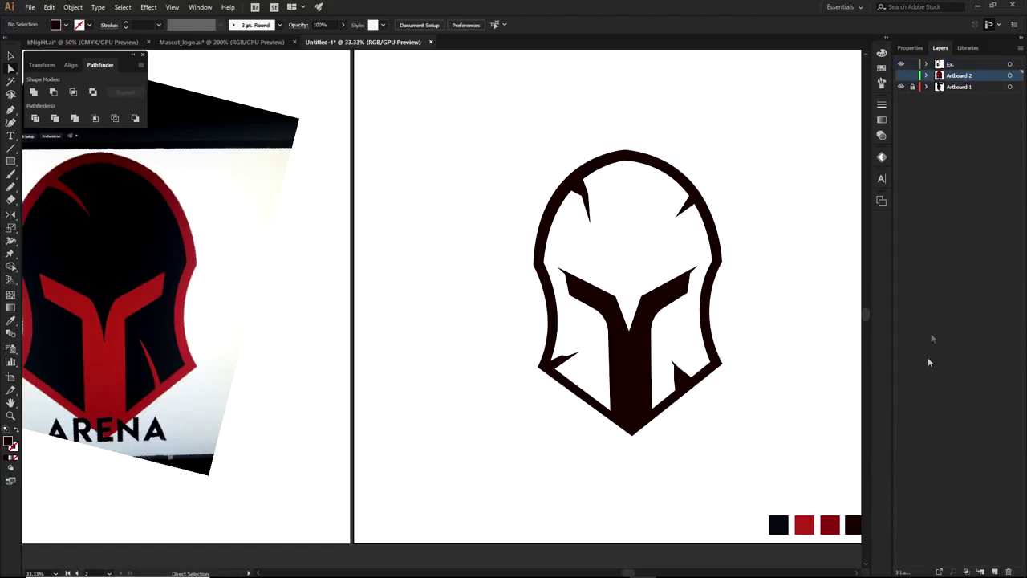
Step: Add a new layer beneath the helmet outline layer and start an unfilled Pen-tool path down the middle of the outline's right side
{"action": "left_click", "coordinate": [995, 572]}
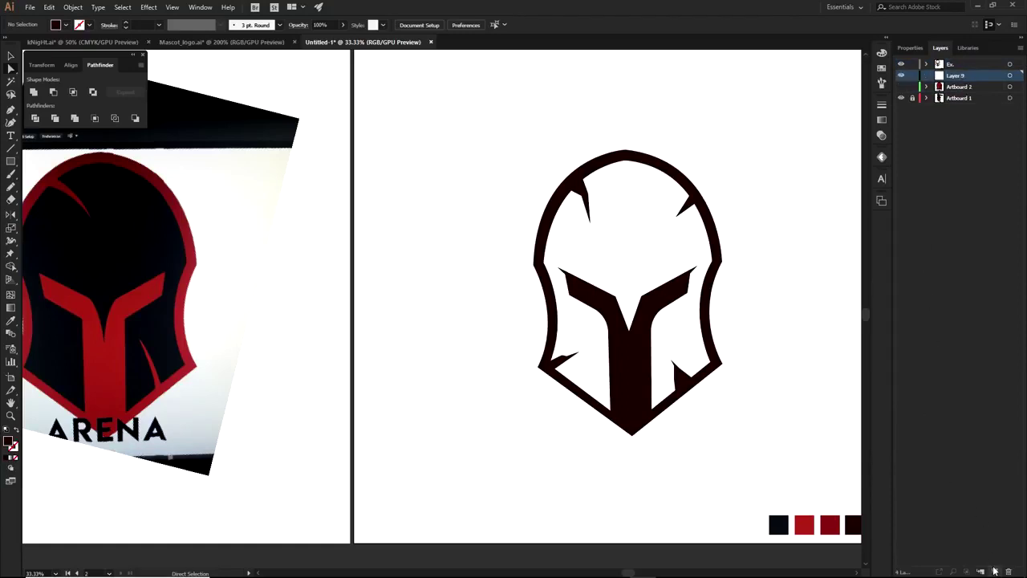
{"action": "key", "text": "p"}
{"action": "scroll", "coordinate": [724, 263], "scroll_direction": "up", "scroll_amount": 2}
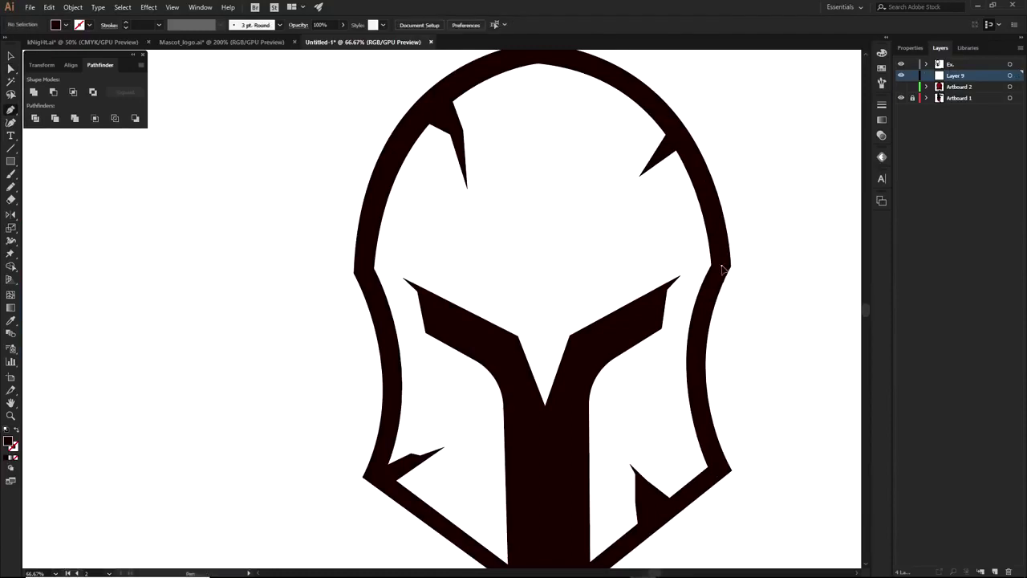
{"action": "left_click", "coordinate": [721, 265]}
{"action": "left_click_drag", "start_coordinate": [705, 444], "coordinate": [743, 294]}
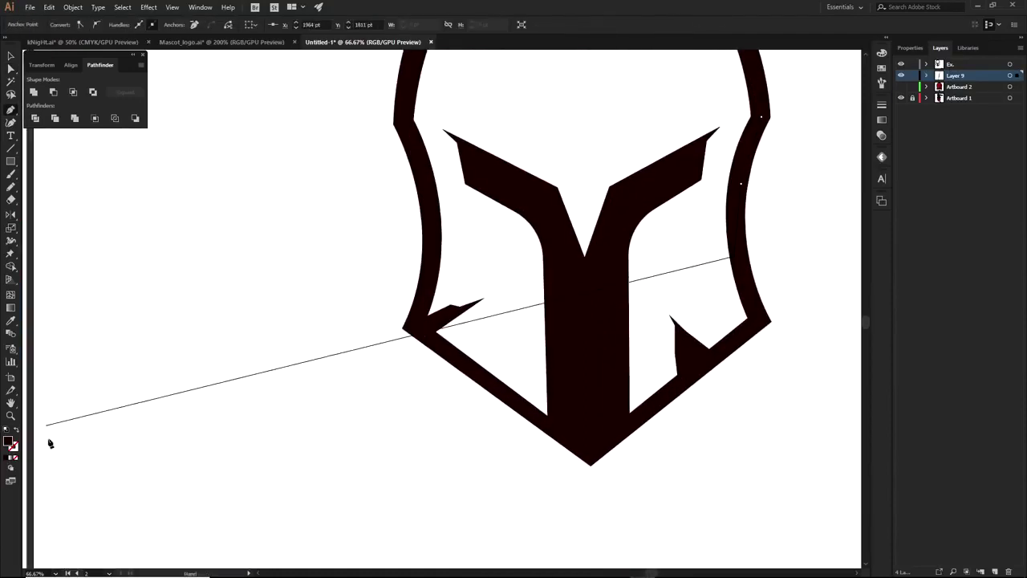
{"action": "left_click", "coordinate": [15, 458]}
{"action": "scroll", "coordinate": [605, 354], "scroll_direction": "down", "scroll_amount": 1}
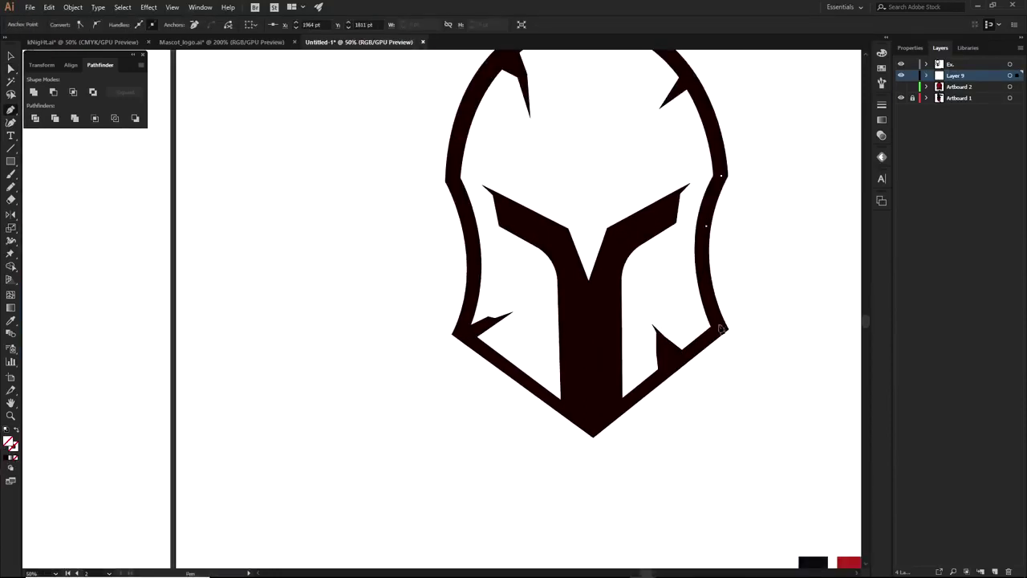
Step: Continue the silhouette path around the chin, left cheek and dome within the outline, and close it at the right temple
{"action": "left_click", "coordinate": [471, 288]}
{"action": "left_click_drag", "start_coordinate": [474, 190], "coordinate": [423, 312]}
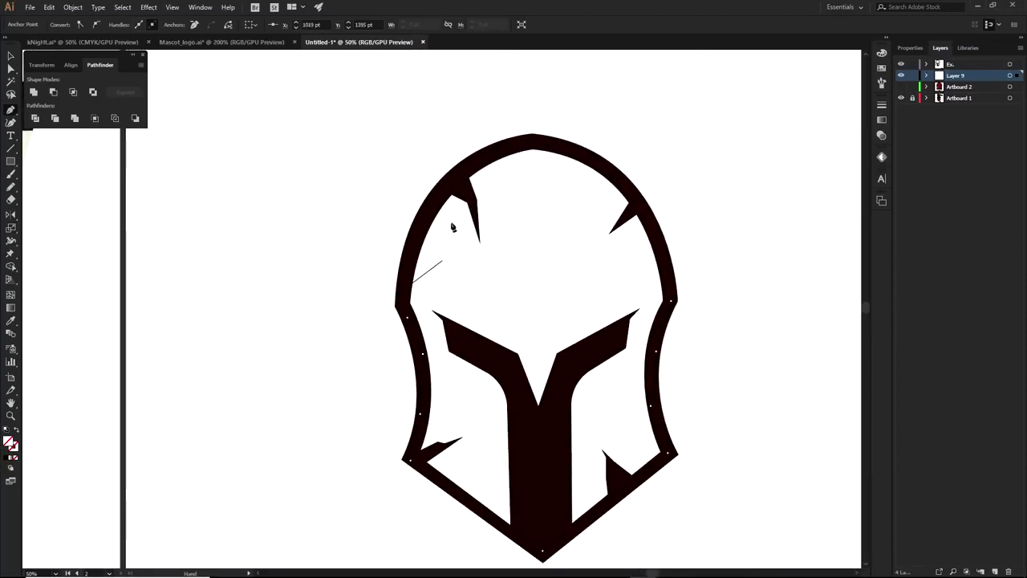
{"action": "left_click_drag", "start_coordinate": [490, 153], "coordinate": [534, 147]}
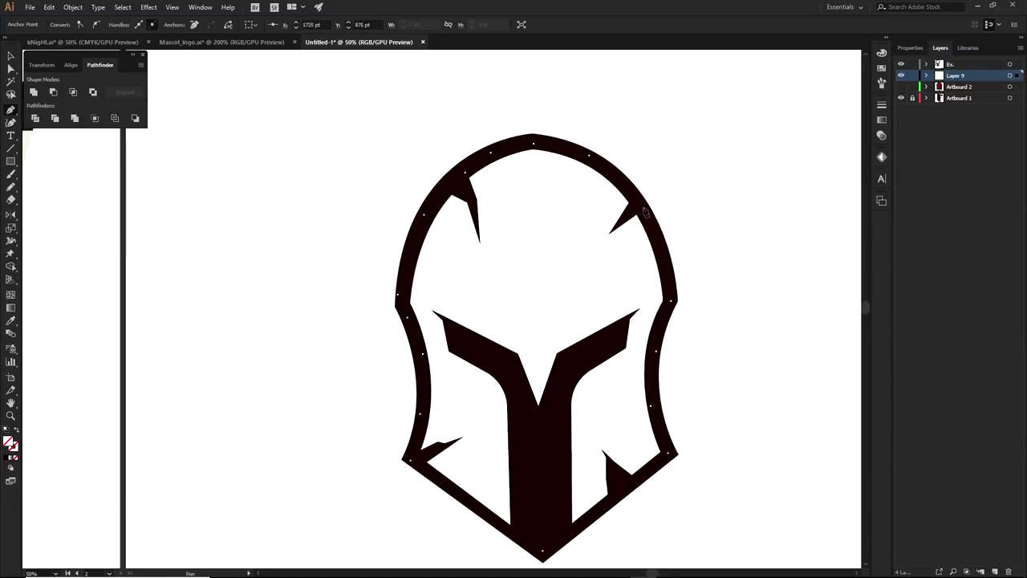
{"action": "left_click", "coordinate": [674, 302]}
{"action": "left_click", "coordinate": [671, 301]}
Step: Fill the helmet silhouette with the dark red palette swatch and deselect it
{"action": "scroll", "coordinate": [715, 325], "scroll_direction": "down", "scroll_amount": 1}
{"action": "left_click_drag", "start_coordinate": [723, 362], "coordinate": [686, 314]}
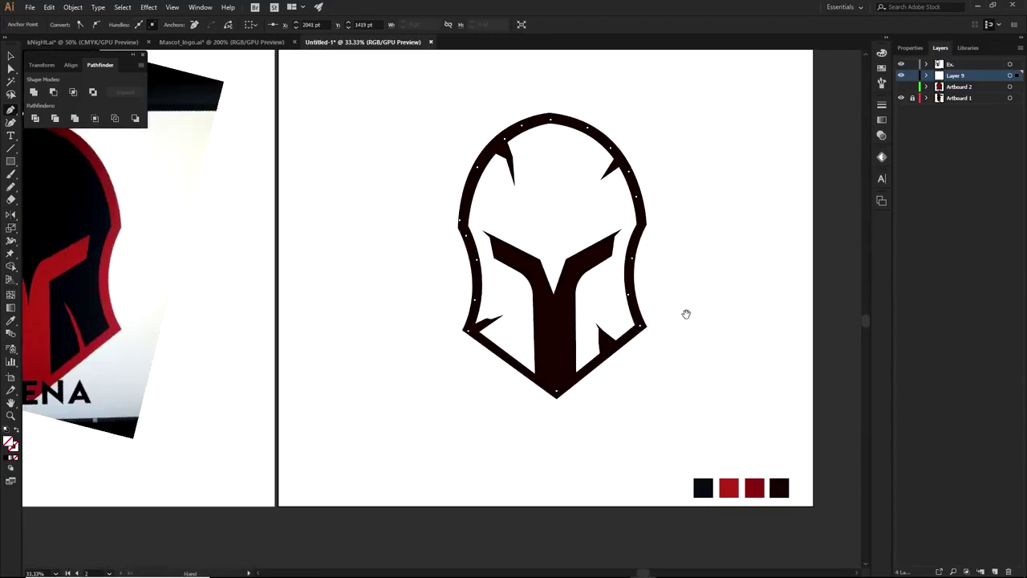
{"action": "key", "text": "i"}
{"action": "left_click", "coordinate": [754, 488]}
{"action": "key", "text": "a"}
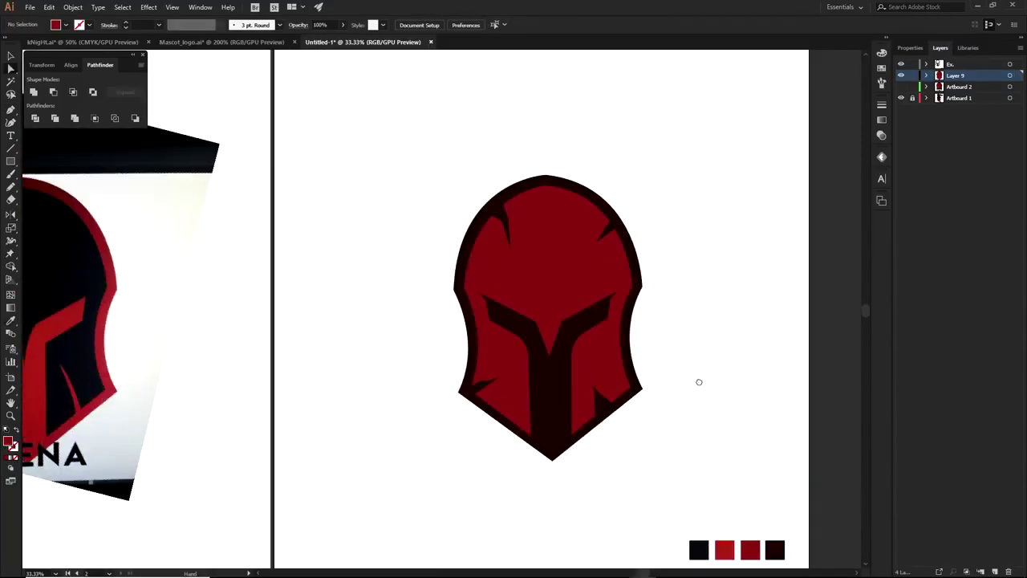
{"action": "left_click_drag", "start_coordinate": [699, 382], "coordinate": [690, 362]}
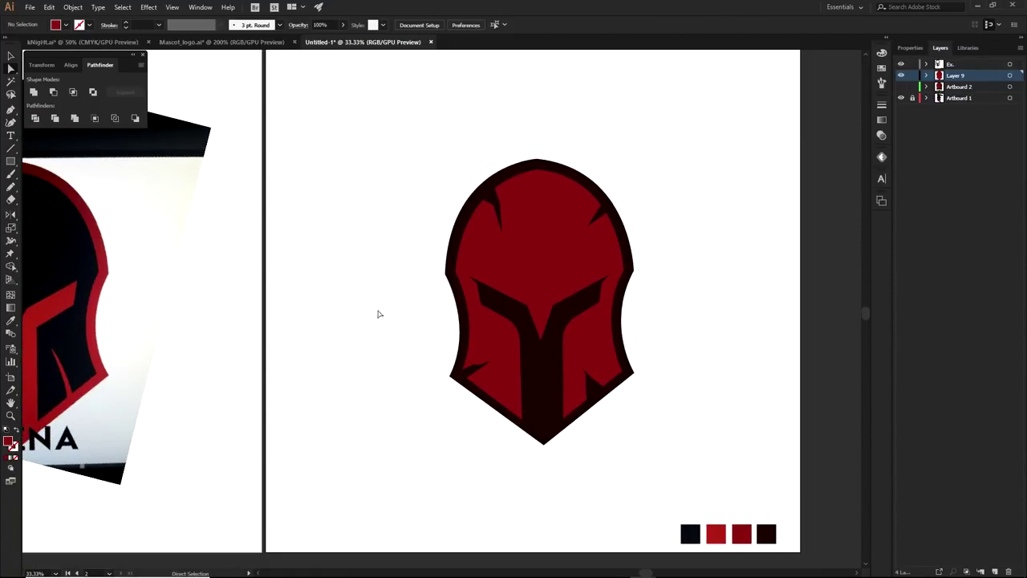
Step: Create a new layer above the red silhouette and start a Pen-tool shading shape from the visor notch, over the right brow, to the outline
{"action": "left_click", "coordinate": [996, 571]}
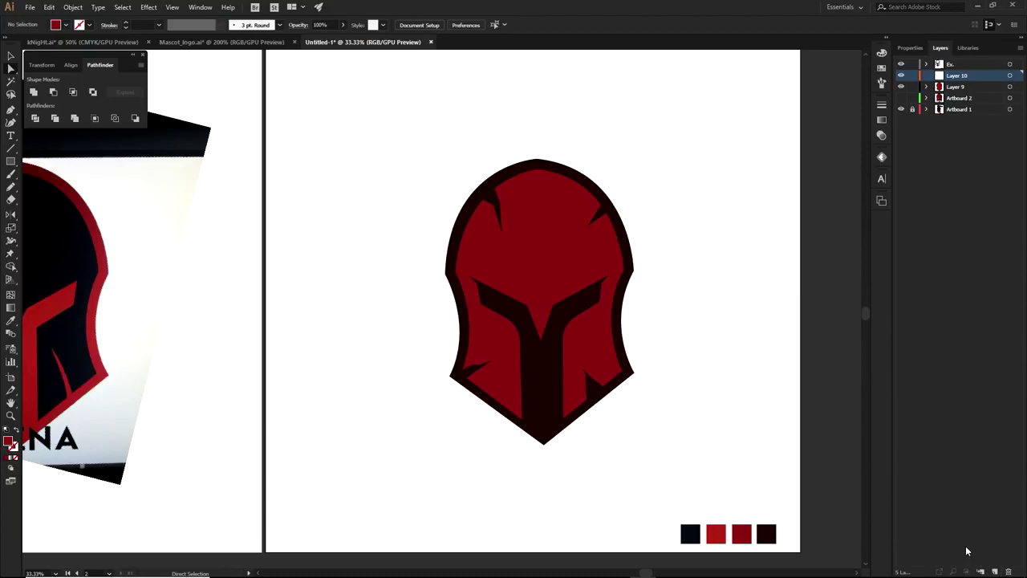
{"action": "key", "text": "p"}
{"action": "scroll", "coordinate": [541, 297], "scroll_direction": "up", "scroll_amount": 2}
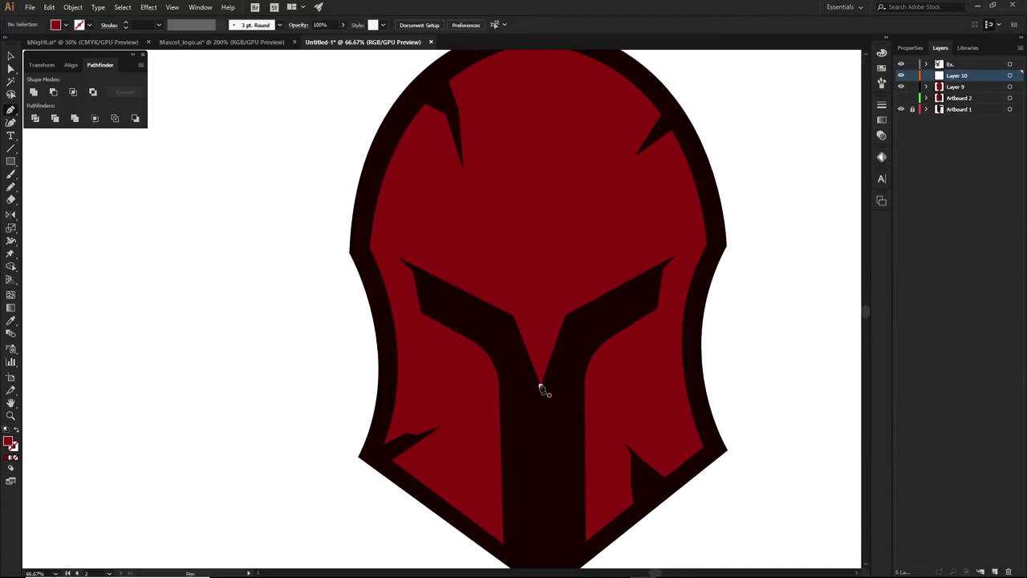
{"action": "left_click", "coordinate": [541, 386]}
{"action": "scroll", "coordinate": [563, 313], "scroll_direction": "up", "scroll_amount": 3}
{"action": "left_click", "coordinate": [573, 326]}
{"action": "scroll", "coordinate": [572, 326], "scroll_direction": "down", "scroll_amount": 1}
{"action": "scroll", "coordinate": [573, 329], "scroll_direction": "down", "scroll_amount": 2}
{"action": "left_click", "coordinate": [562, 286]}
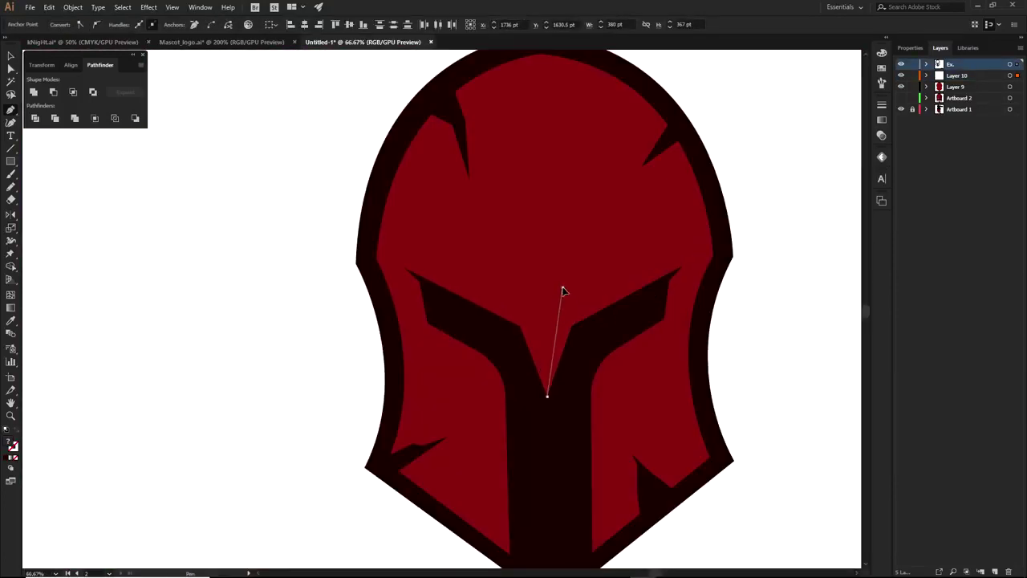
{"action": "left_click", "coordinate": [716, 194]}
{"action": "left_click", "coordinate": [723, 251]}
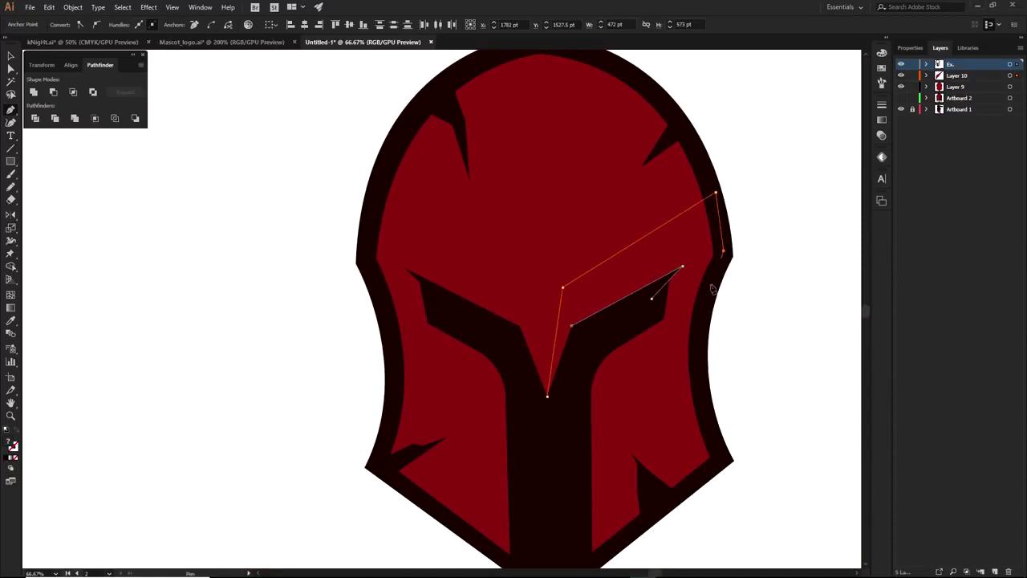
Step: Complete the shading shape down the right cheek, along the chin and back up to the visor notch, and sample a fill for it
{"action": "scroll", "coordinate": [711, 277], "scroll_direction": "down", "scroll_amount": 3}
{"action": "left_click", "coordinate": [722, 194]}
{"action": "scroll", "coordinate": [562, 295], "scroll_direction": "up", "scroll_amount": 7}
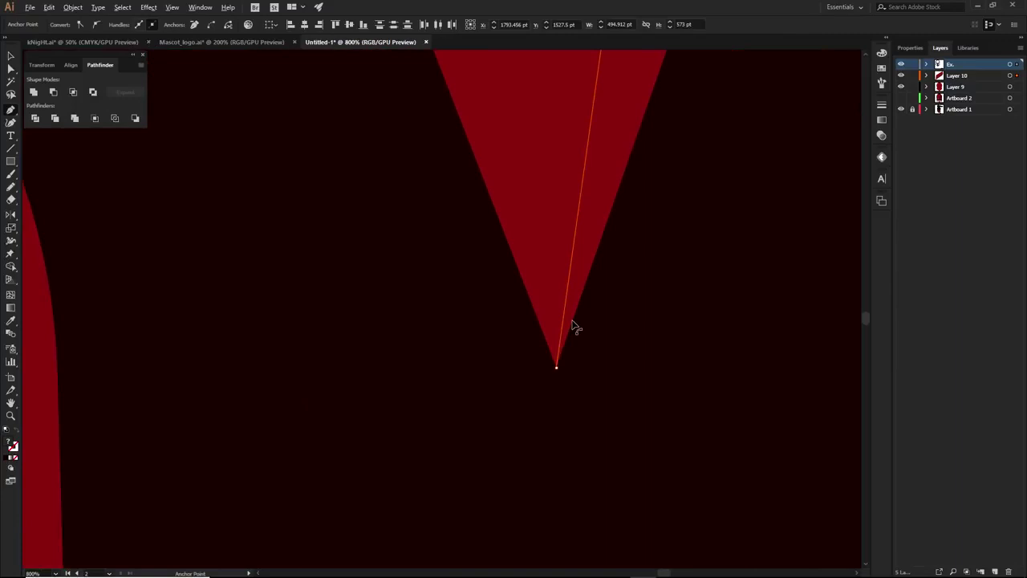
{"action": "scroll", "coordinate": [575, 319], "scroll_direction": "down", "scroll_amount": 8}
{"action": "left_click", "coordinate": [687, 288]}
{"action": "left_click", "coordinate": [703, 368]}
{"action": "left_click", "coordinate": [604, 449]}
{"action": "left_click", "coordinate": [594, 366]}
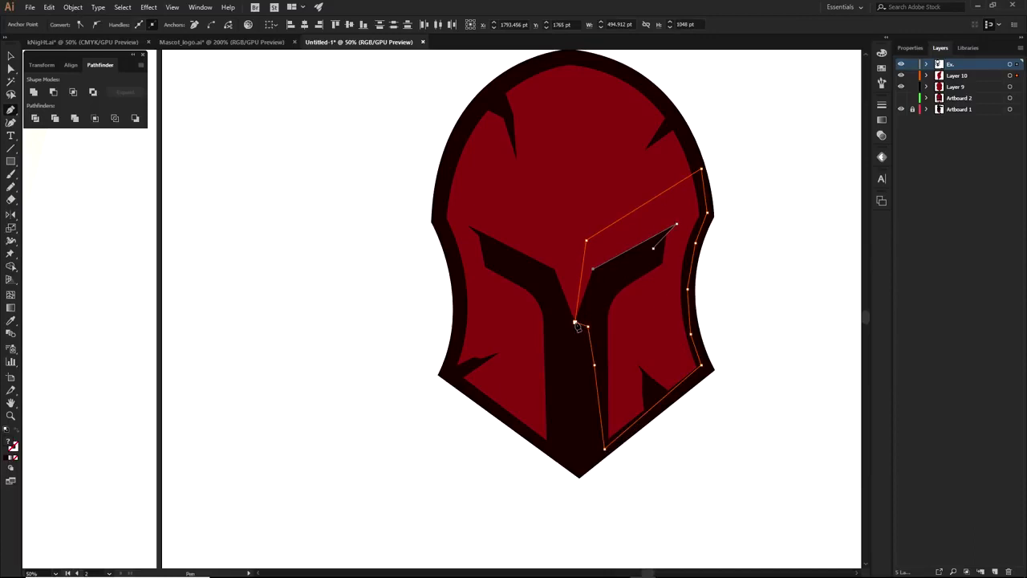
{"action": "key", "text": "i"}
{"action": "left_click", "coordinate": [462, 308]}
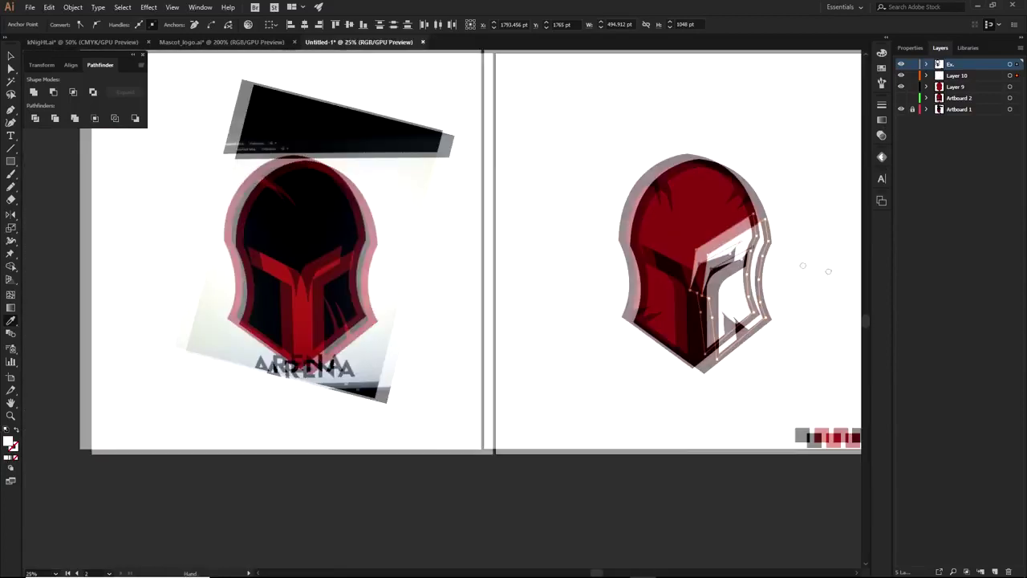
Step: Show the finished logo in Artboard 2 and draw a 200 × 200 pt swatch square filled with its dark maroon shading colour
{"action": "left_click", "coordinate": [901, 98]}
{"action": "key", "text": "a"}
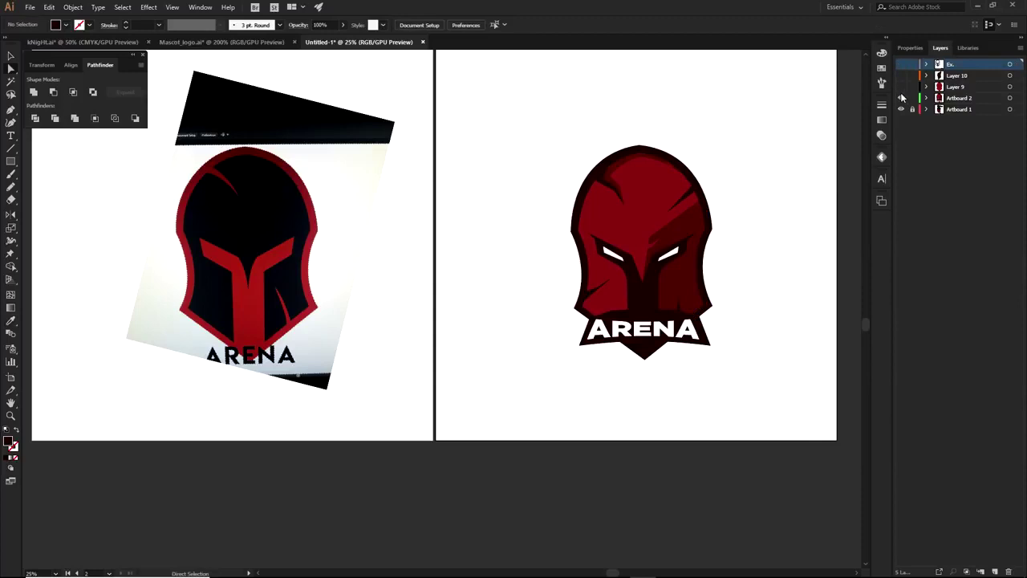
{"action": "left_click", "coordinate": [677, 289]}
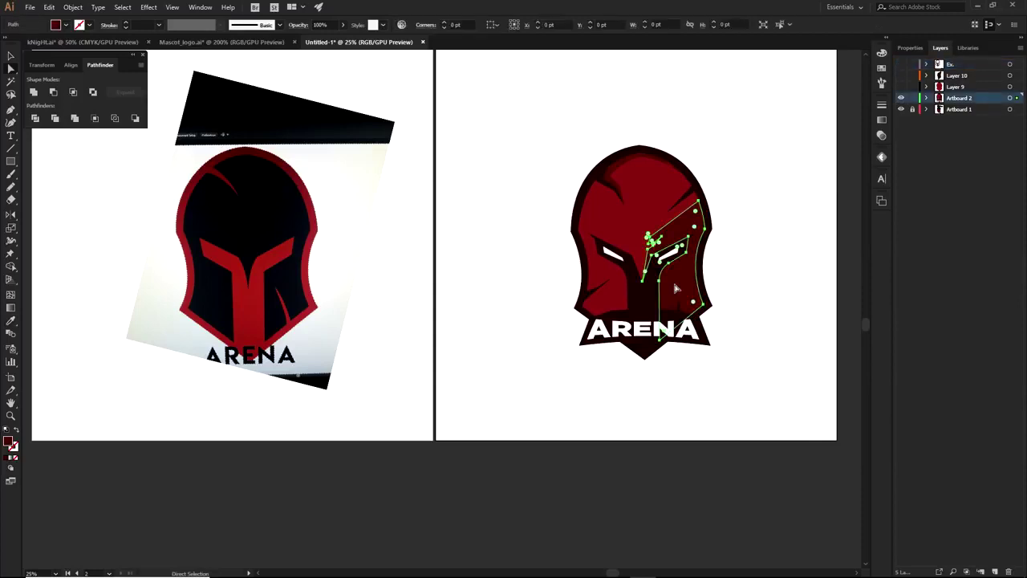
{"action": "key", "text": "m"}
{"action": "left_click_drag", "start_coordinate": [768, 408], "coordinate": [782, 423]}
{"action": "key", "text": "i"}
{"action": "key", "text": "a"}
{"action": "left_click", "coordinate": [768, 409]}
Step: Move the maroon swatch square from Artboard 2 into the working layers, show those layers and hide Artboard 2
{"action": "left_click", "coordinate": [928, 97]}
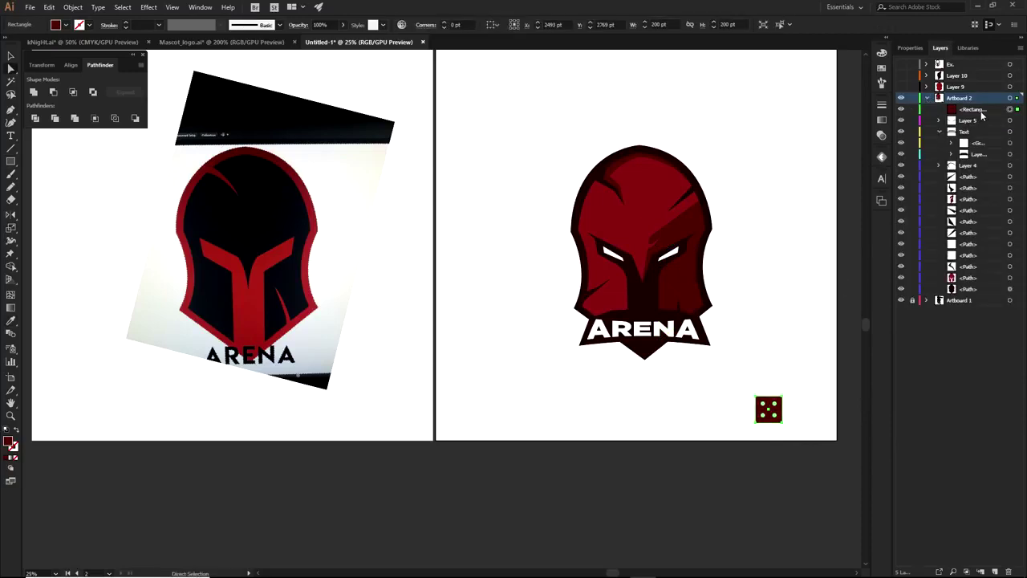
{"action": "left_click", "coordinate": [975, 109]}
{"action": "left_click", "coordinate": [955, 76]}
{"action": "left_click_drag", "start_coordinate": [954, 81], "coordinate": [902, 64]}
{"action": "left_click", "coordinate": [927, 98]}
{"action": "left_click", "coordinate": [901, 98]}
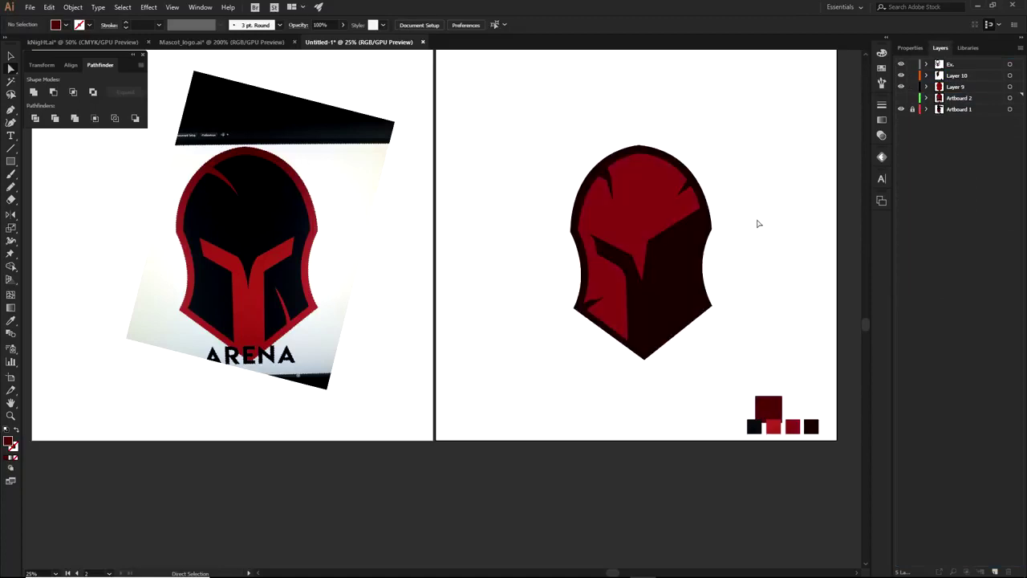
Step: Move the maroon swatch clear of the colour palette and fill the helmet's right-side shading shape with its colour
{"action": "left_click_drag", "start_coordinate": [766, 409], "coordinate": [725, 414]}
{"action": "scroll", "coordinate": [718, 367], "scroll_direction": "up", "scroll_amount": 1}
{"action": "left_click", "coordinate": [673, 203]}
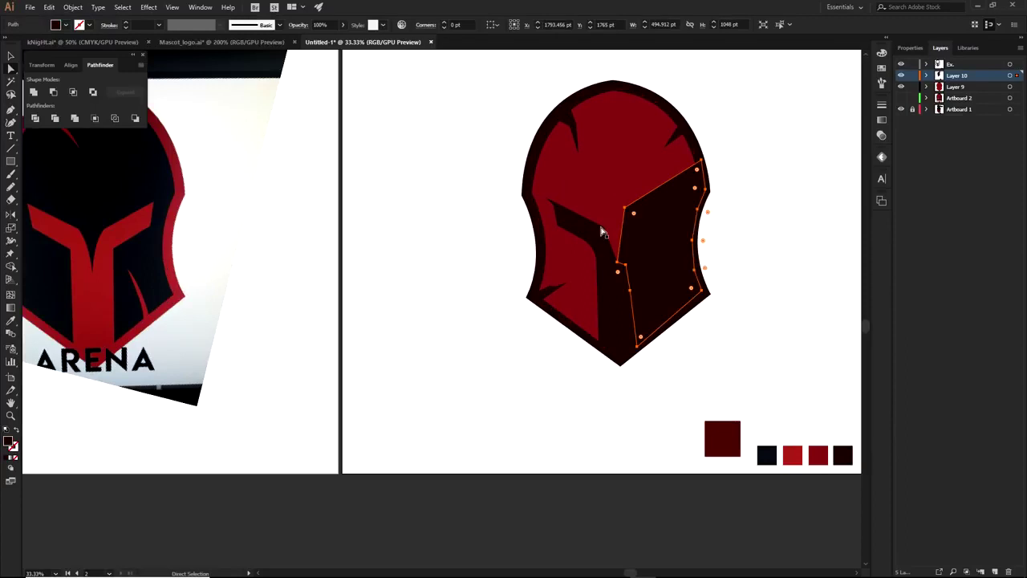
{"action": "key", "text": "i"}
{"action": "left_click", "coordinate": [724, 426]}
{"action": "left_click", "coordinate": [766, 360]}
{"action": "scroll", "coordinate": [673, 313], "scroll_direction": "up", "scroll_amount": 1}
{"action": "scroll", "coordinate": [672, 313], "scroll_direction": "up", "scroll_amount": 1}
{"action": "scroll", "coordinate": [673, 313], "scroll_direction": "down", "scroll_amount": 1}
{"action": "left_click_drag", "start_coordinate": [688, 246], "coordinate": [706, 371]}
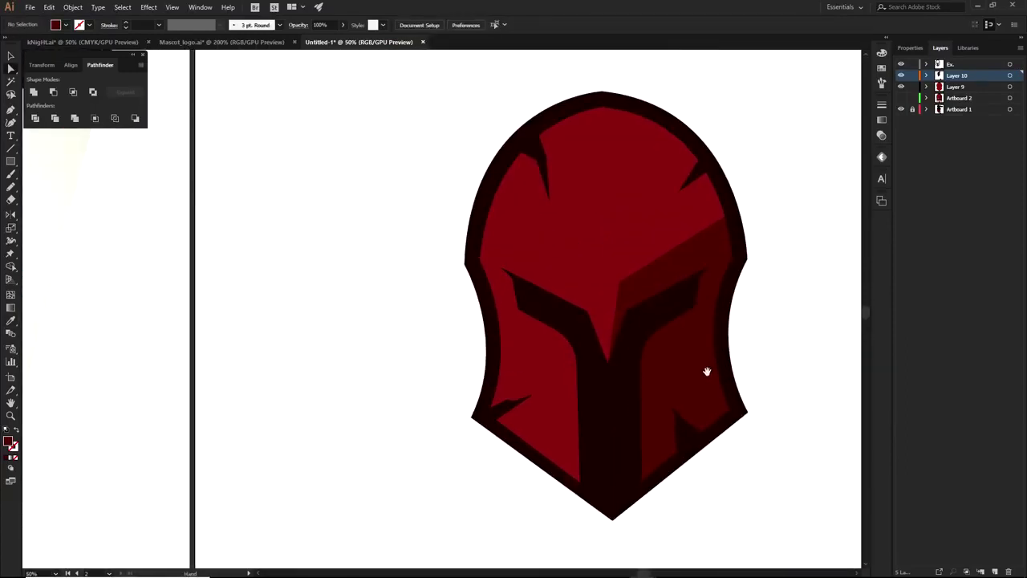
{"action": "left_click", "coordinate": [654, 328]}
{"action": "left_click", "coordinate": [647, 285]}
{"action": "left_click_drag", "start_coordinate": [646, 284], "coordinate": [491, 202]}
{"action": "key", "text": "ctrl+z"}
{"action": "left_click", "coordinate": [797, 266]}
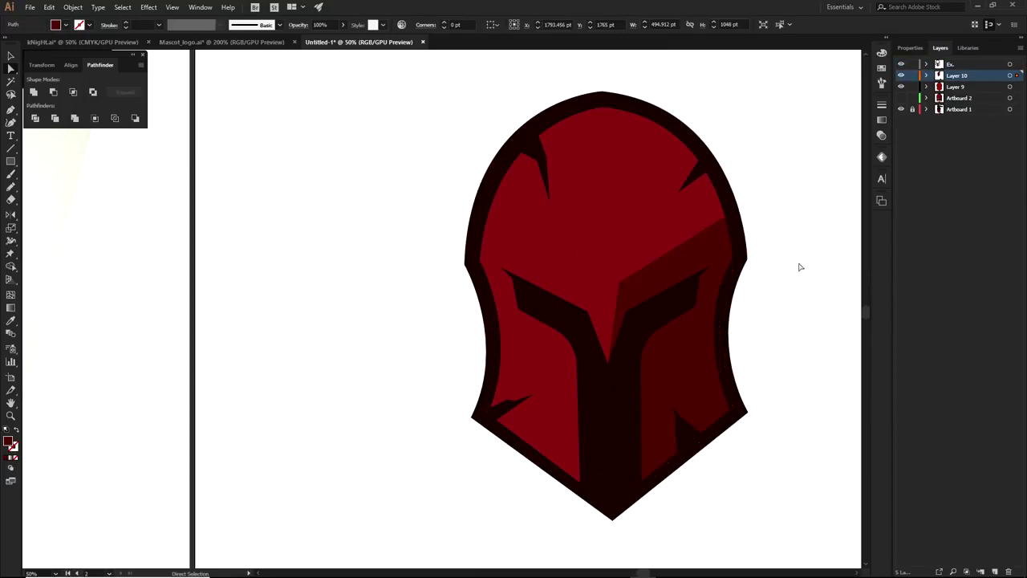
Step: Raise the outer upper anchor of the right-side shading shape to make its brow edge steeper
{"action": "left_click", "coordinate": [714, 248]}
{"action": "left_click_drag", "start_coordinate": [735, 212], "coordinate": [721, 283]}
{"action": "left_click", "coordinate": [751, 191]}
Step: Start a maroon Pen-tool shading shape at the upper-left crack's tip, following its right edge and curving up to the dome's peak
{"action": "scroll", "coordinate": [754, 190], "scroll_direction": "down", "scroll_amount": 2}
{"action": "scroll", "coordinate": [647, 307], "scroll_direction": "up", "scroll_amount": 3}
{"action": "key", "text": "p"}
{"action": "scroll", "coordinate": [575, 266], "scroll_direction": "up", "scroll_amount": 1}
{"action": "left_click", "coordinate": [556, 279]}
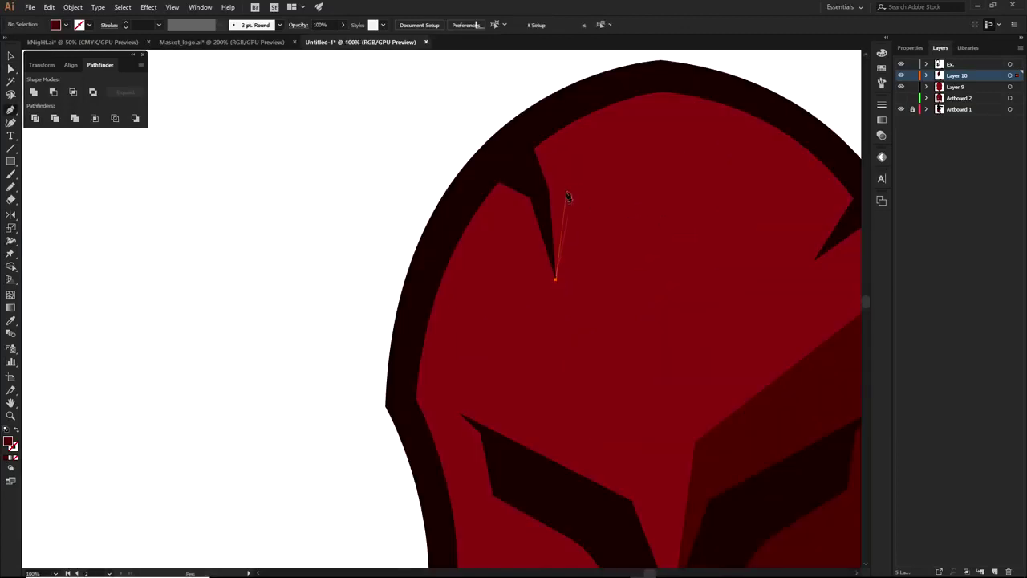
{"action": "left_click", "coordinate": [567, 186]}
{"action": "left_click", "coordinate": [558, 154]}
{"action": "left_click_drag", "start_coordinate": [661, 108], "coordinate": [709, 101]}
{"action": "left_click", "coordinate": [661, 108]}
{"action": "key", "text": "space"}
{"action": "left_click_drag", "start_coordinate": [751, 151], "coordinate": [608, 153]}
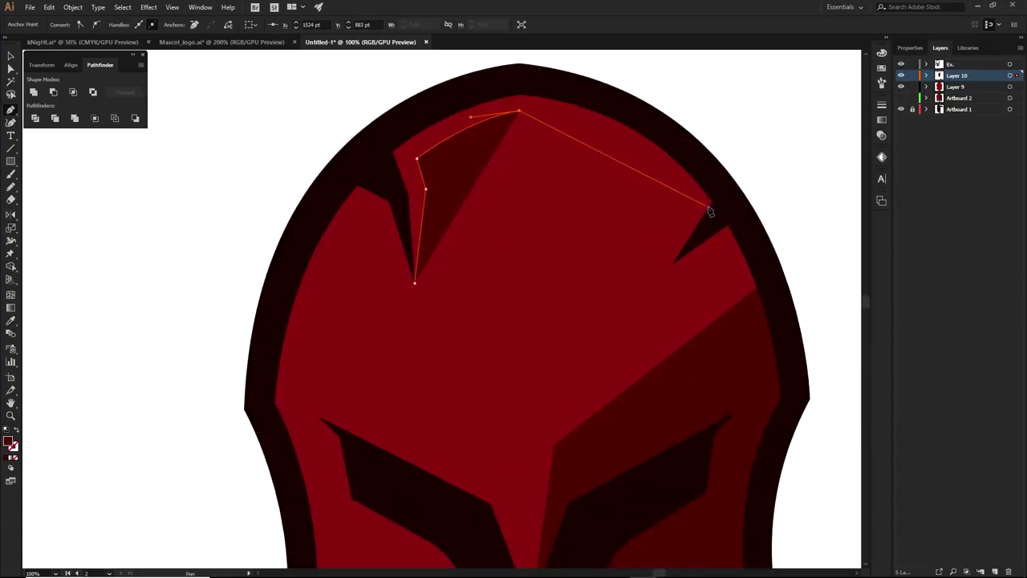
Step: Extend the dome shading in a curve to the upper-right crack and close it back through the outline to the upper-left crack's tip
{"action": "left_click_drag", "start_coordinate": [711, 200], "coordinate": [596, 101]}
{"action": "left_click", "coordinate": [594, 97]}
{"action": "left_click", "coordinate": [516, 77]}
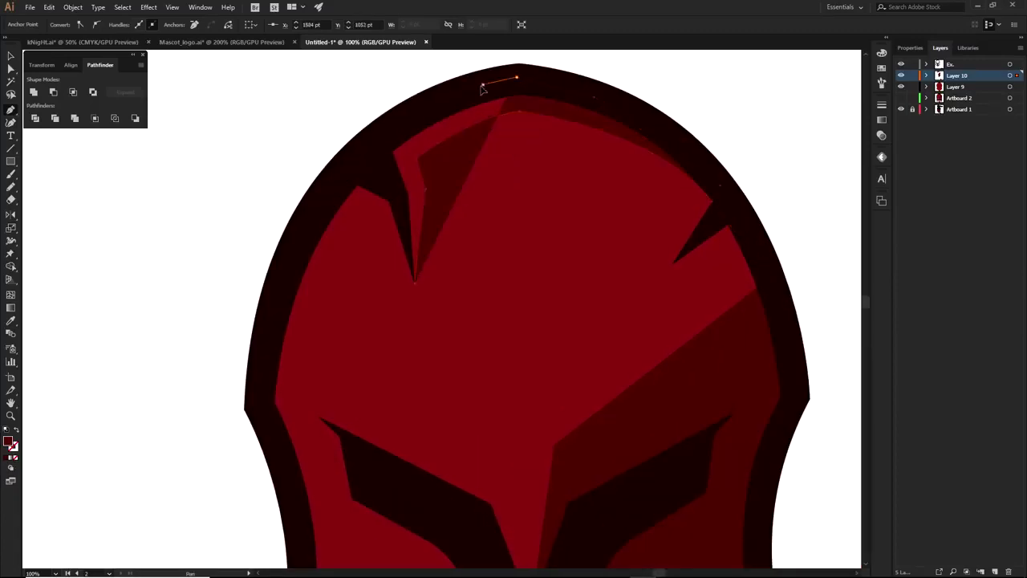
{"action": "left_click", "coordinate": [484, 85]}
{"action": "left_click", "coordinate": [408, 126]}
{"action": "left_click", "coordinate": [372, 150]}
{"action": "left_click", "coordinate": [392, 187]}
{"action": "left_click", "coordinate": [415, 281]}
{"action": "key", "text": "a"}
{"action": "left_click", "coordinate": [790, 148]}
{"action": "scroll", "coordinate": [709, 151], "scroll_direction": "up", "scroll_amount": 3}
{"action": "scroll", "coordinate": [711, 156], "scroll_direction": "down", "scroll_amount": 5}
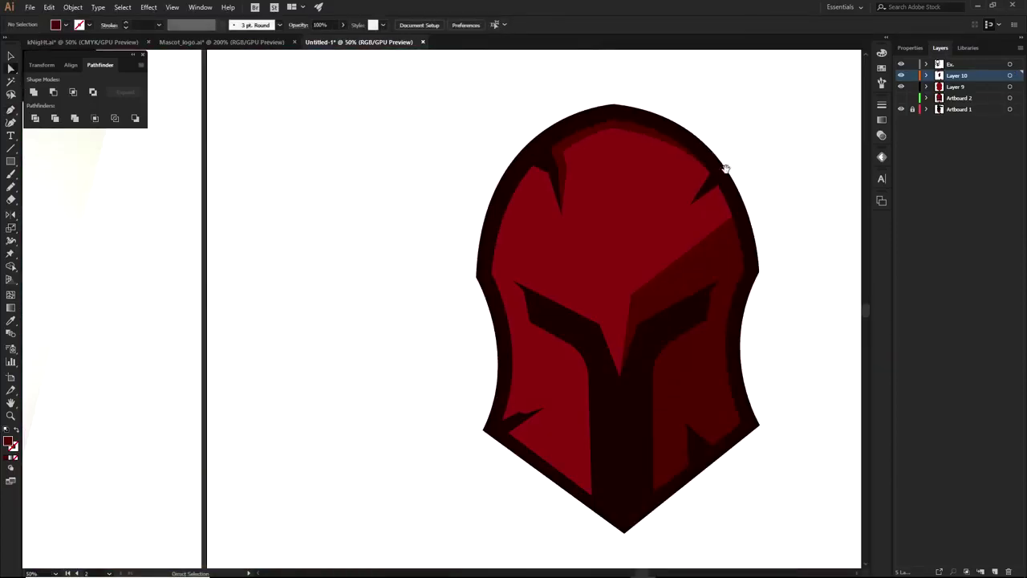
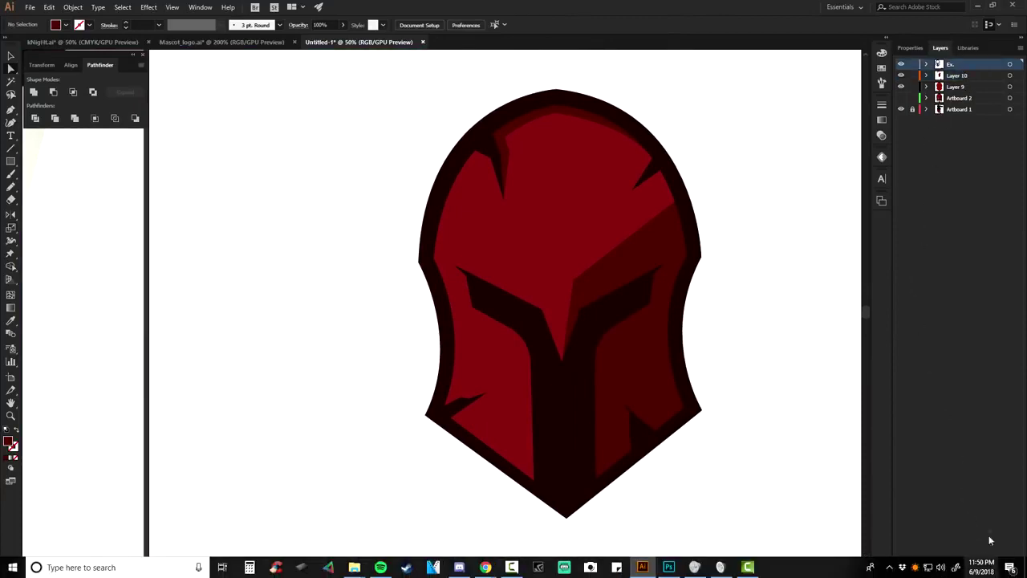
Step: Add a new layer and draw a slanted four-sided eye inside the helmet's right eye socket with the Pen tool
{"action": "left_click", "coordinate": [994, 572]}
{"action": "key", "text": "p"}
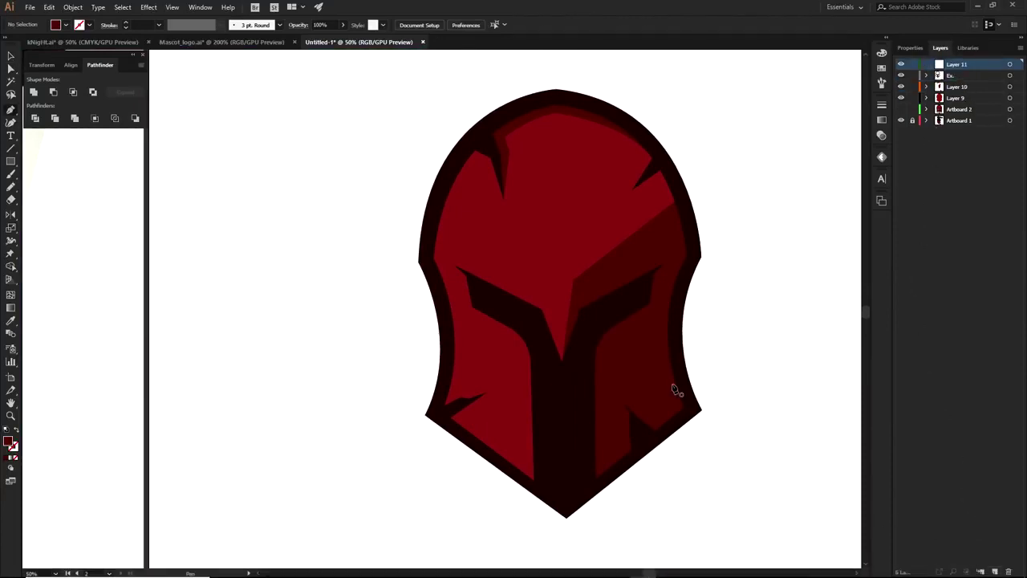
{"action": "scroll", "coordinate": [634, 328], "scroll_direction": "up", "scroll_amount": 3}
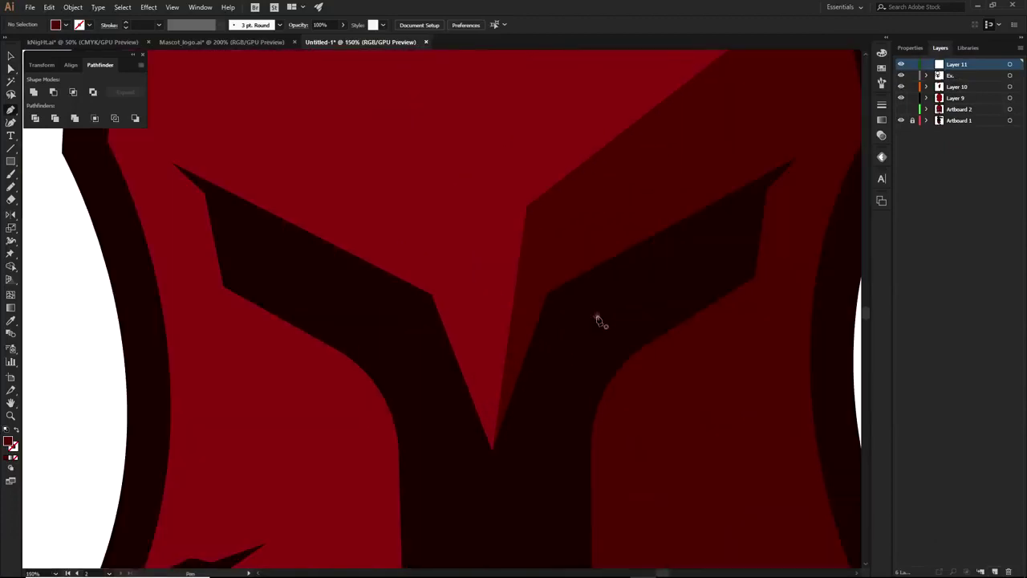
{"action": "left_click", "coordinate": [761, 170]}
{"action": "left_click", "coordinate": [752, 217]}
{"action": "left_click", "coordinate": [634, 289]}
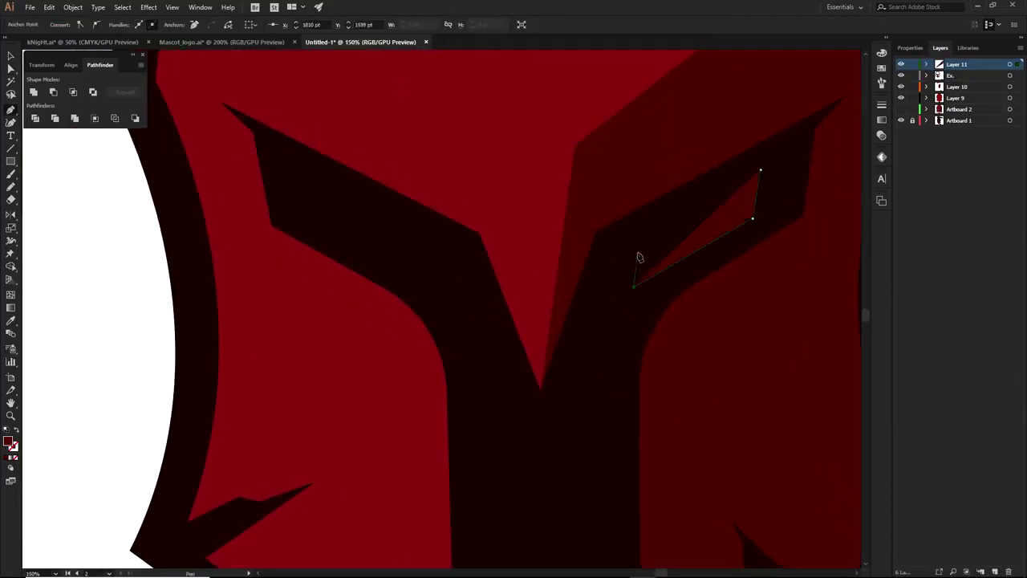
{"action": "left_click", "coordinate": [637, 256]}
{"action": "left_click", "coordinate": [762, 171]}
Step: Fill the right eye shape with white sampled from the artboard background and deselect it
{"action": "scroll", "coordinate": [648, 243], "scroll_direction": "down", "scroll_amount": 3}
{"action": "left_click_drag", "start_coordinate": [648, 244], "coordinate": [632, 247]}
{"action": "key", "text": "i"}
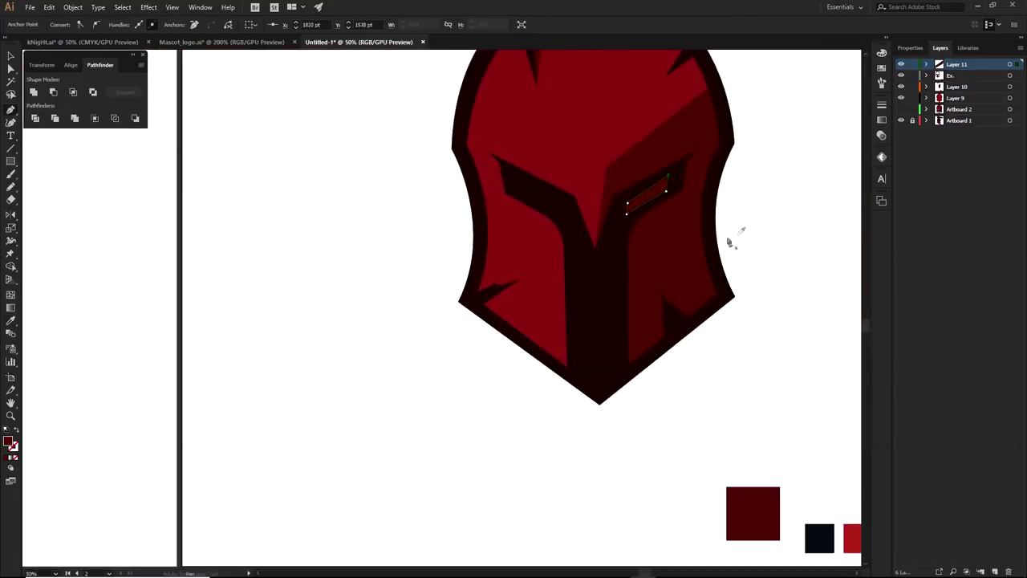
{"action": "left_click", "coordinate": [732, 244]}
{"action": "key", "text": "a"}
{"action": "left_click", "coordinate": [746, 236]}
Step: Duplicate the white eye into the left eye socket and reflect the copy about the vertical axis
{"action": "left_click_drag", "start_coordinate": [652, 198], "coordinate": [539, 198]}
{"action": "right_click", "coordinate": [539, 198]}
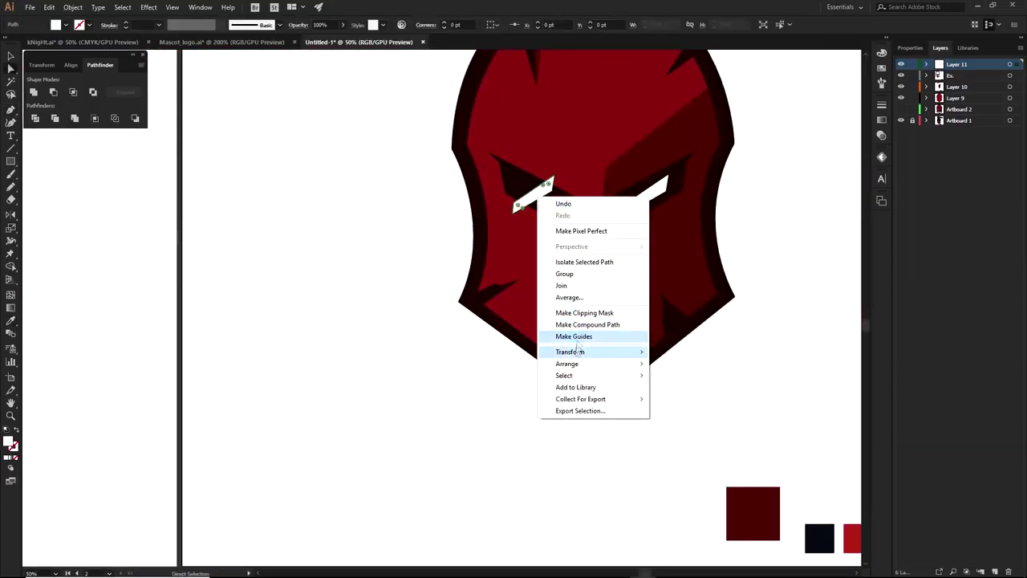
{"action": "mouse_move", "coordinate": [576, 354]}
{"action": "left_click", "coordinate": [690, 393]}
{"action": "left_click", "coordinate": [735, 262]}
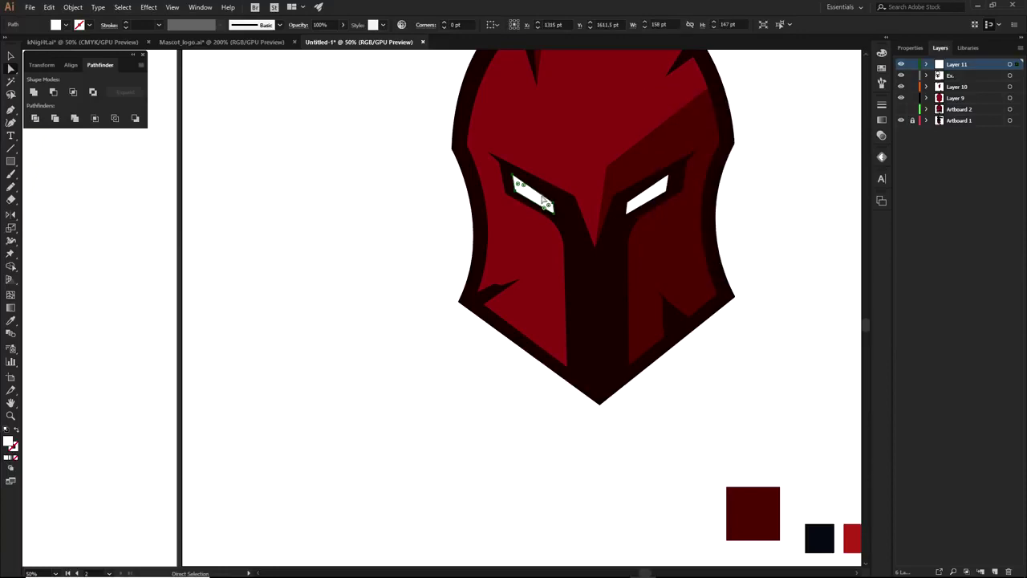
{"action": "key", "text": "ctrl+shift+a"}
{"action": "scroll", "coordinate": [566, 391], "scroll_direction": "down", "scroll_amount": 2}
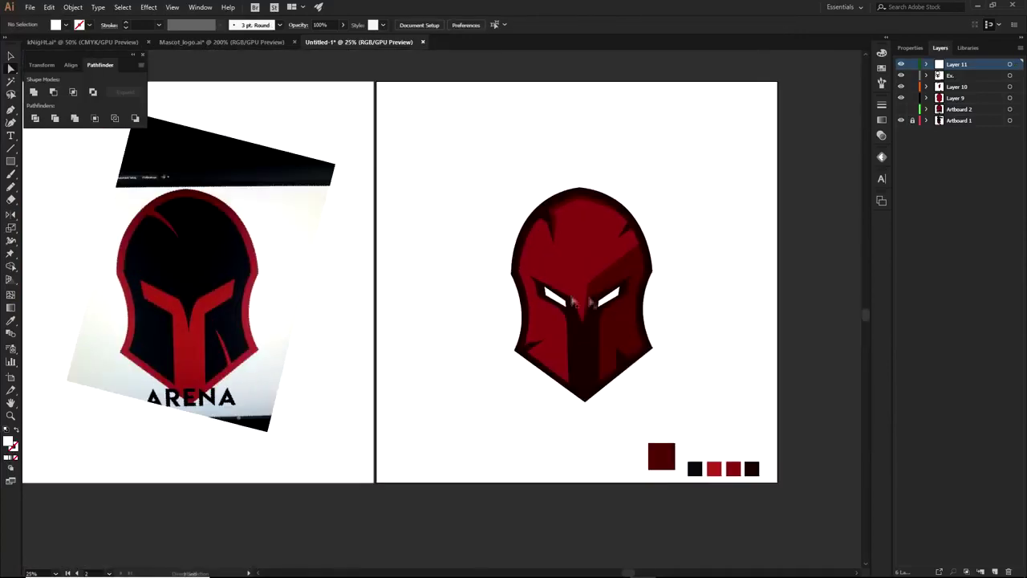
Step: Reshape the left eye by adjusting its outer upper corner and lowering its inner upper corner to taper it toward the nose
{"action": "scroll", "coordinate": [554, 289], "scroll_direction": "up", "scroll_amount": 4}
{"action": "key", "text": "a"}
{"action": "left_click", "coordinate": [518, 287]}
{"action": "left_click_drag", "start_coordinate": [512, 281], "coordinate": [509, 289]}
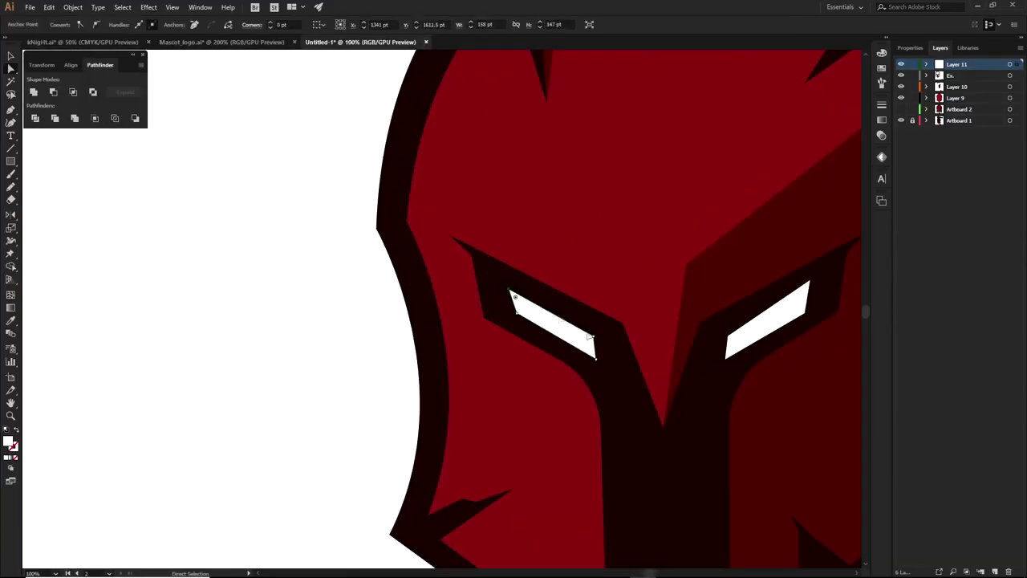
{"action": "left_click_drag", "start_coordinate": [594, 335], "coordinate": [596, 349]}
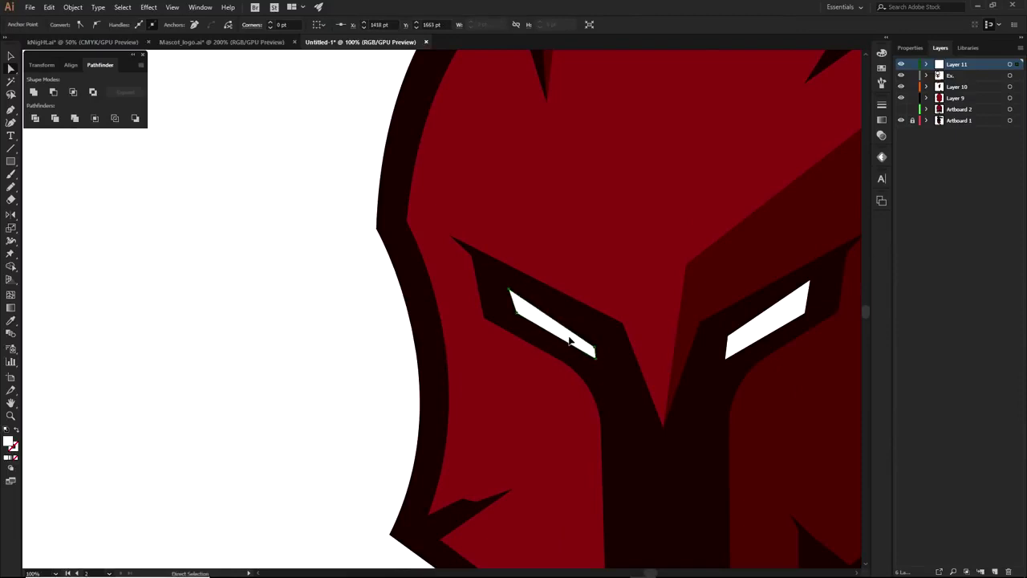
Step: Replace the right eye with a vertically reflected copy of the tapered left eye, positioned inside the right socket
{"action": "left_click", "coordinate": [733, 343]}
{"action": "key", "text": "Delete"}
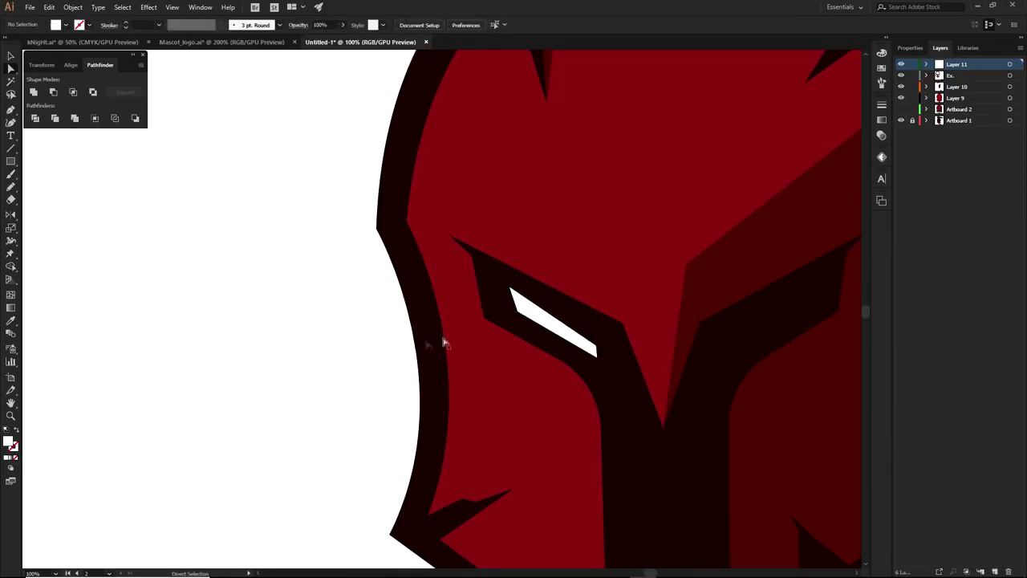
{"action": "scroll", "coordinate": [427, 346], "scroll_direction": "down", "scroll_amount": 2}
{"action": "left_click_drag", "start_coordinate": [470, 317], "coordinate": [559, 317]}
{"action": "right_click", "coordinate": [559, 318]}
{"action": "mouse_move", "coordinate": [590, 471]}
{"action": "left_click", "coordinate": [690, 505]}
{"action": "left_click", "coordinate": [732, 261]}
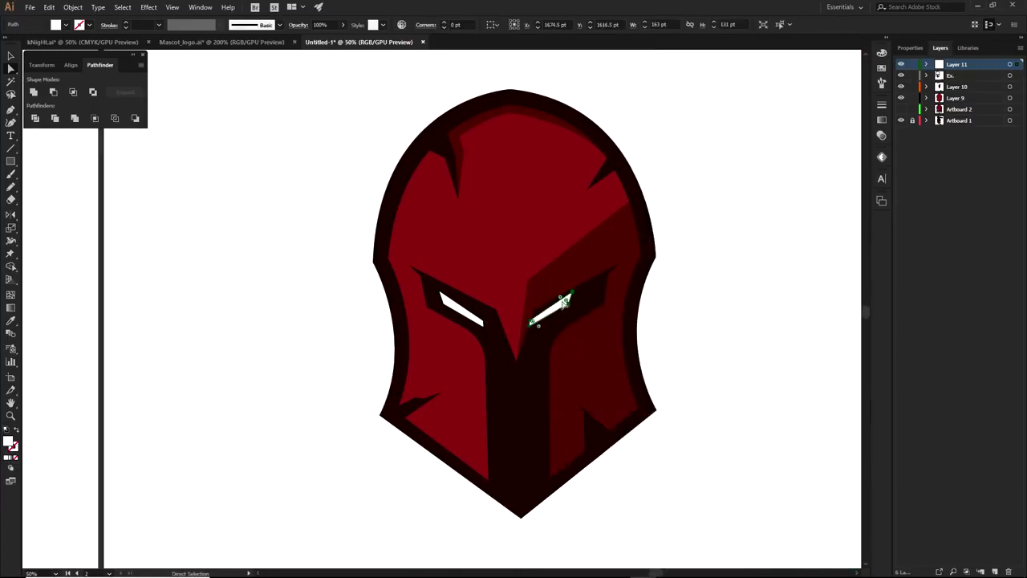
{"action": "left_click_drag", "start_coordinate": [571, 309], "coordinate": [589, 310]}
{"action": "left_click", "coordinate": [679, 315]}
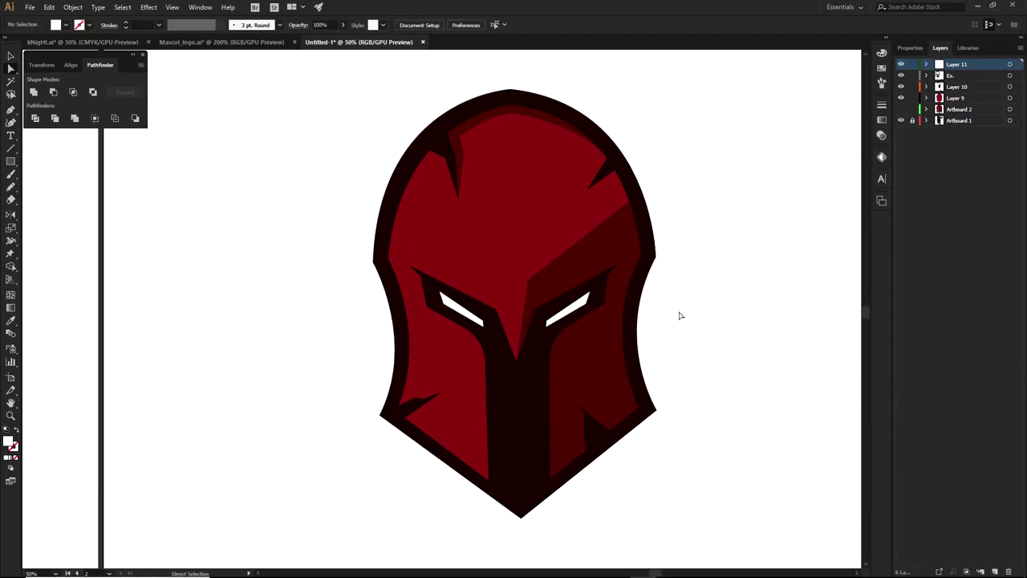
Step: Show the Artboard 2 logo in place of the new helmet layers and expand the Artboard 2 layer's contents
{"action": "scroll", "coordinate": [679, 316], "scroll_direction": "down", "scroll_amount": 2}
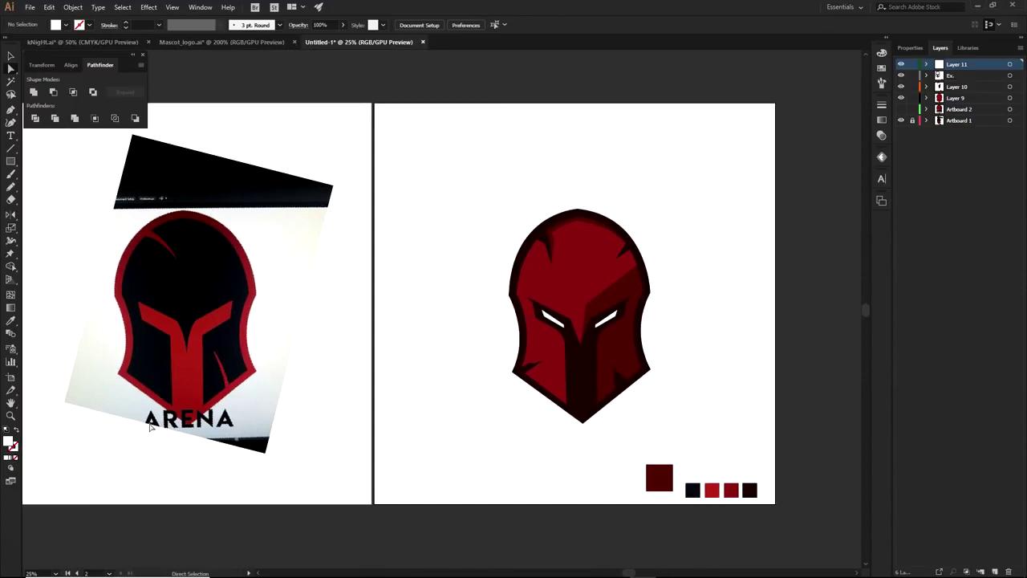
{"action": "left_click_drag", "start_coordinate": [558, 430], "coordinate": [520, 437]}
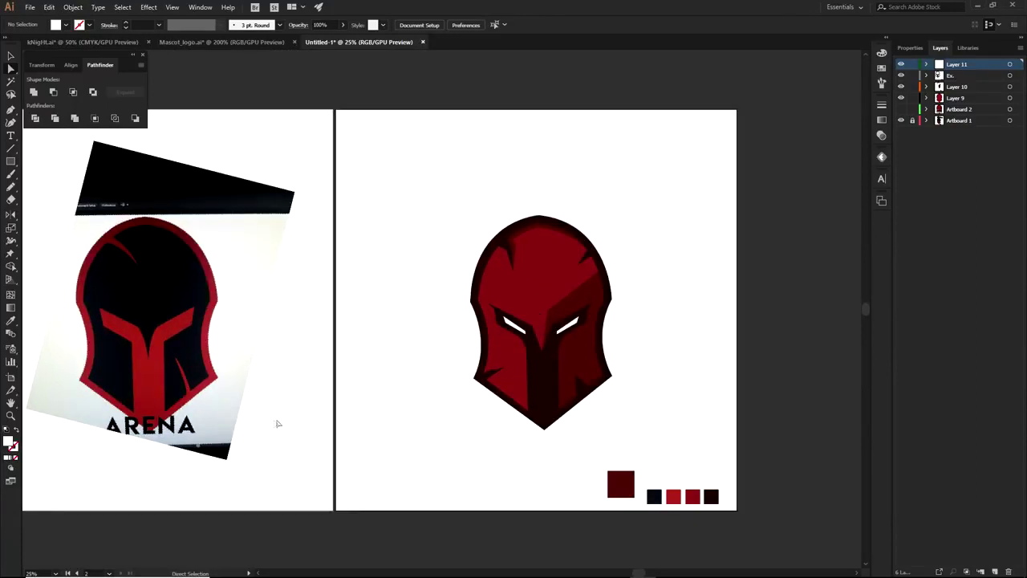
{"action": "scroll", "coordinate": [454, 420], "scroll_direction": "up", "scroll_amount": 2}
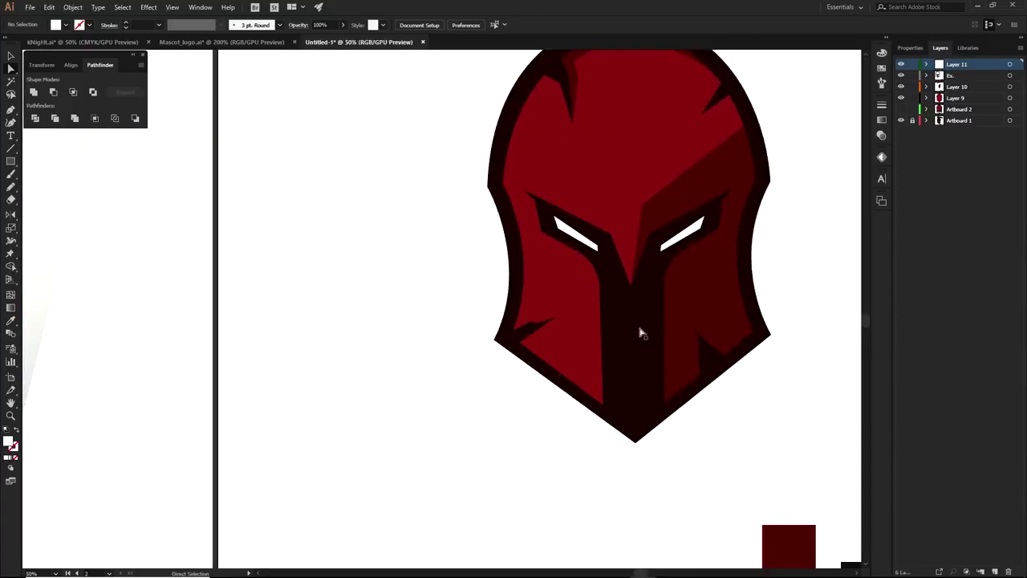
{"action": "left_click_drag", "start_coordinate": [701, 414], "coordinate": [630, 321]}
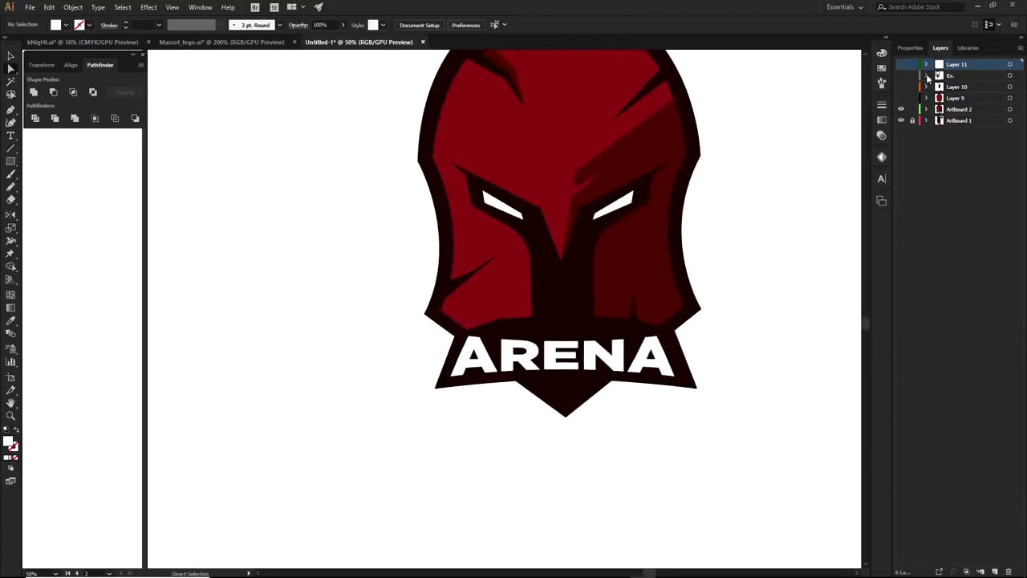
{"action": "left_click", "coordinate": [927, 109]}
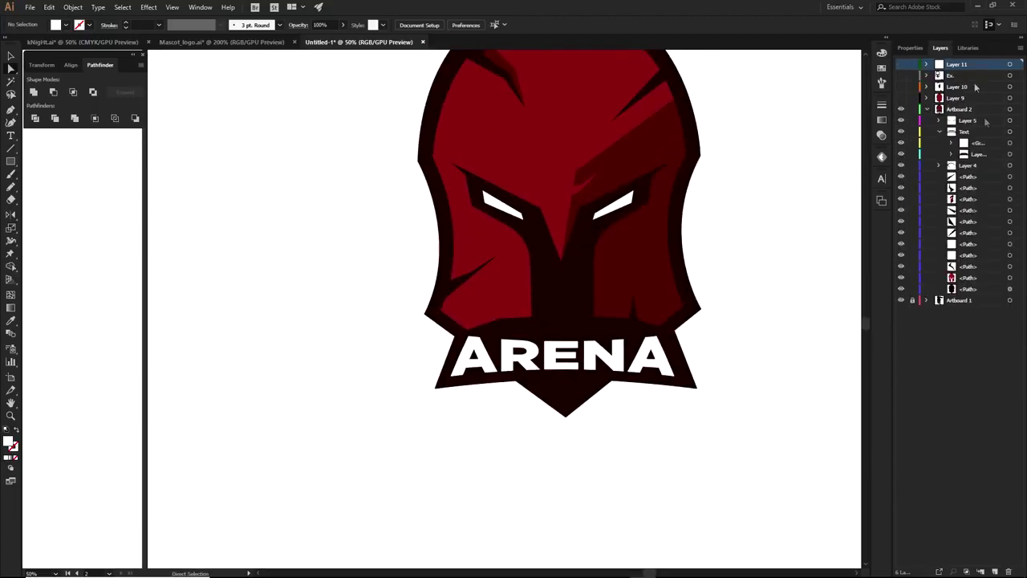
Step: Inspect the dark banner by hiding the ARENA lettering and moving the banner below the helmet, undo the move and show the lettering again
{"action": "left_click", "coordinate": [901, 132]}
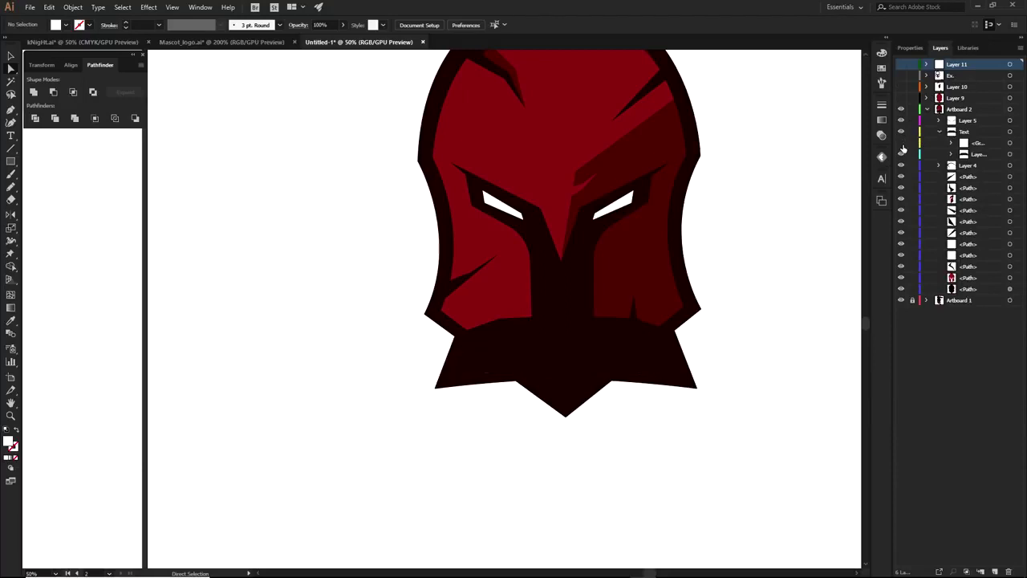
{"action": "left_click", "coordinate": [901, 155]}
{"action": "left_click", "coordinate": [902, 155]}
{"action": "left_click_drag", "start_coordinate": [743, 431], "coordinate": [739, 317]}
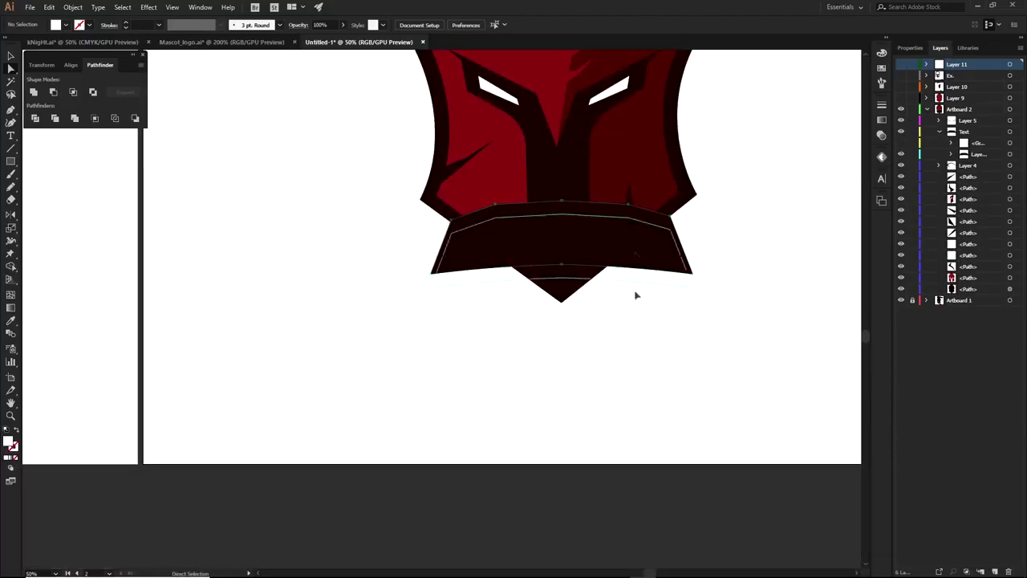
{"action": "left_click_drag", "start_coordinate": [637, 250], "coordinate": [636, 403]}
{"action": "left_click", "coordinate": [747, 324]}
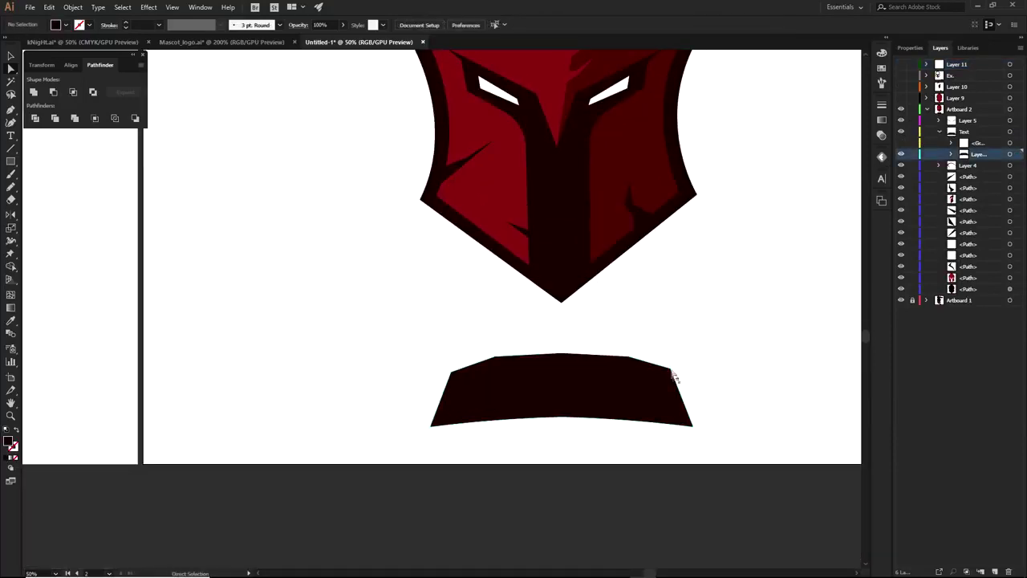
{"action": "key", "text": "ctrl+z"}
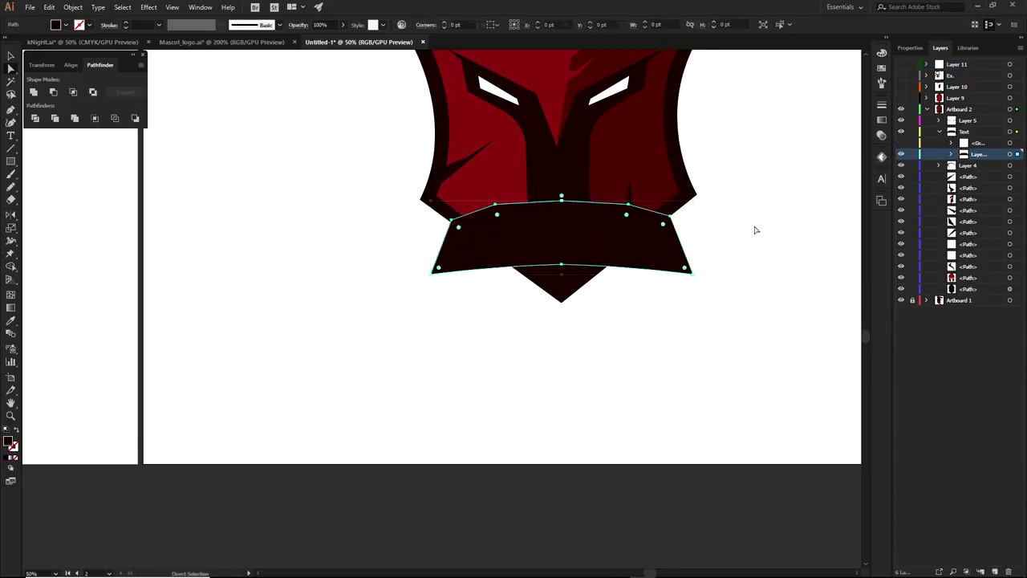
{"action": "left_click", "coordinate": [900, 143]}
Step: Add the text ARENA in Gotham Black at 300 pt and place it beneath the helmet's chin
{"action": "key", "text": "t"}
{"action": "left_click", "coordinate": [553, 376]}
{"action": "type", "text": "ARENA"}
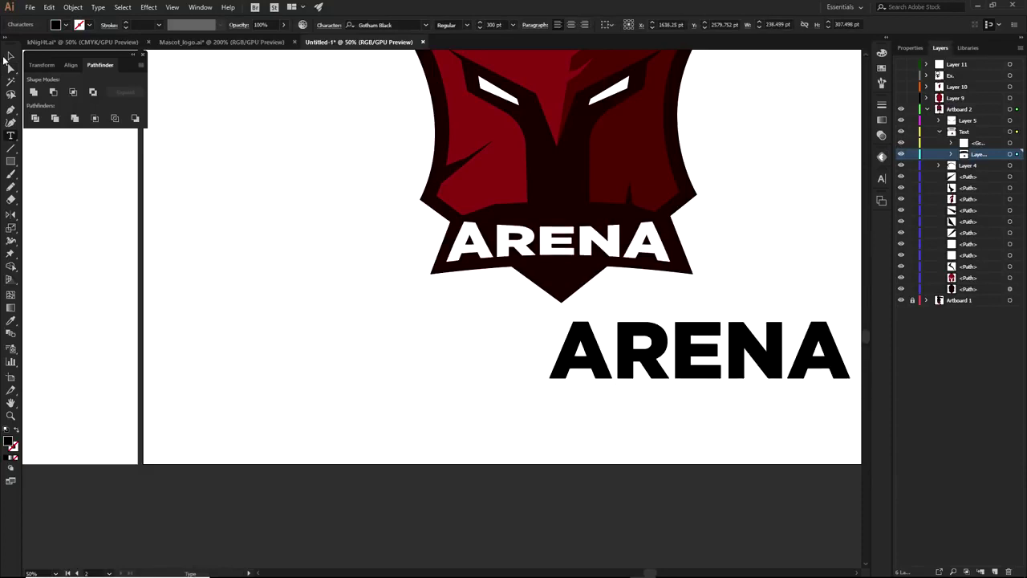
{"action": "left_click", "coordinate": [11, 56]}
{"action": "left_click_drag", "start_coordinate": [646, 351], "coordinate": [522, 352]}
{"action": "left_click_drag", "start_coordinate": [695, 283], "coordinate": [672, 337]}
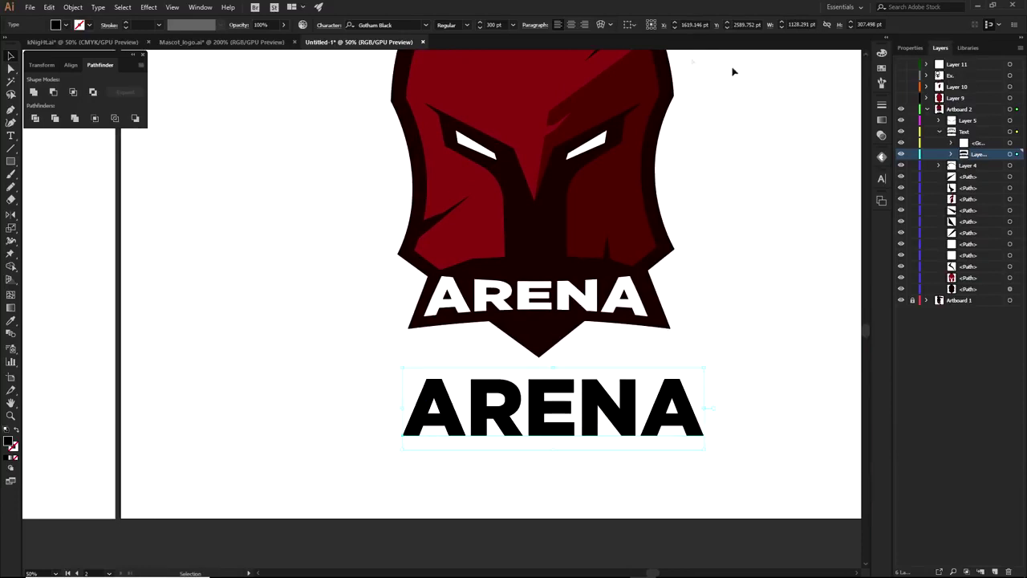
Step: Warp the new ARENA text with a horizontal Bulge at -8% bend and deselect it
{"action": "left_click", "coordinate": [603, 24]}
{"action": "left_click", "coordinate": [711, 220]}
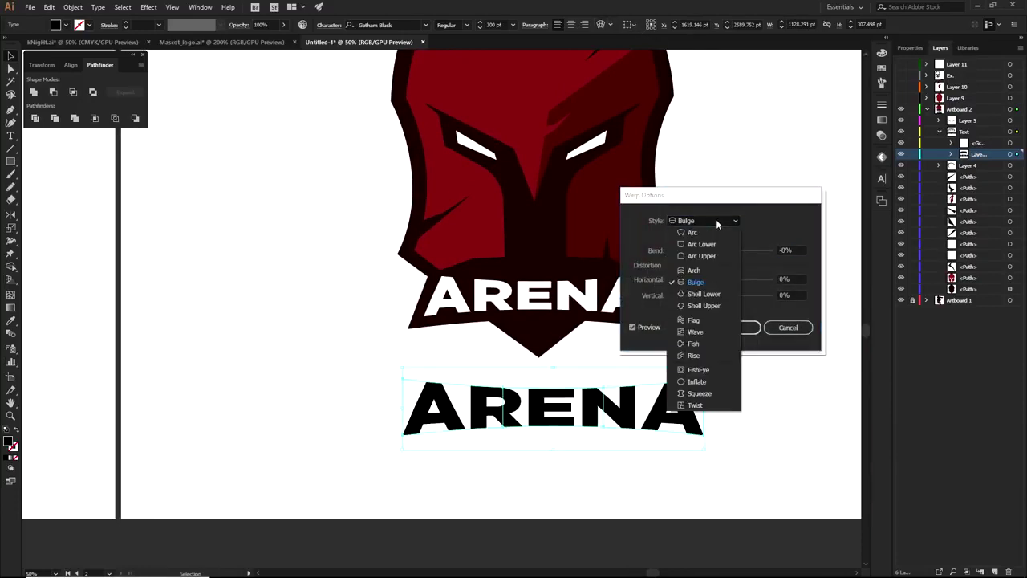
{"action": "left_click", "coordinate": [699, 282]}
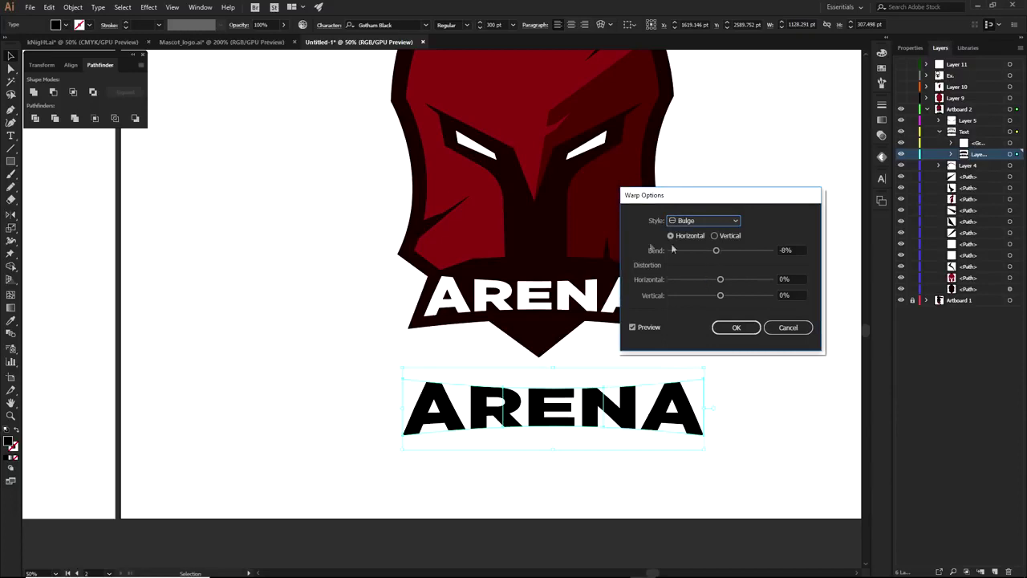
{"action": "left_click", "coordinate": [736, 327]}
{"action": "key", "text": "ctrl+shift+a"}
Step: Draw a light grey left banner half over the new ARENA text with the Pen tool, with a slanted end and curved long edges
{"action": "key", "text": "p"}
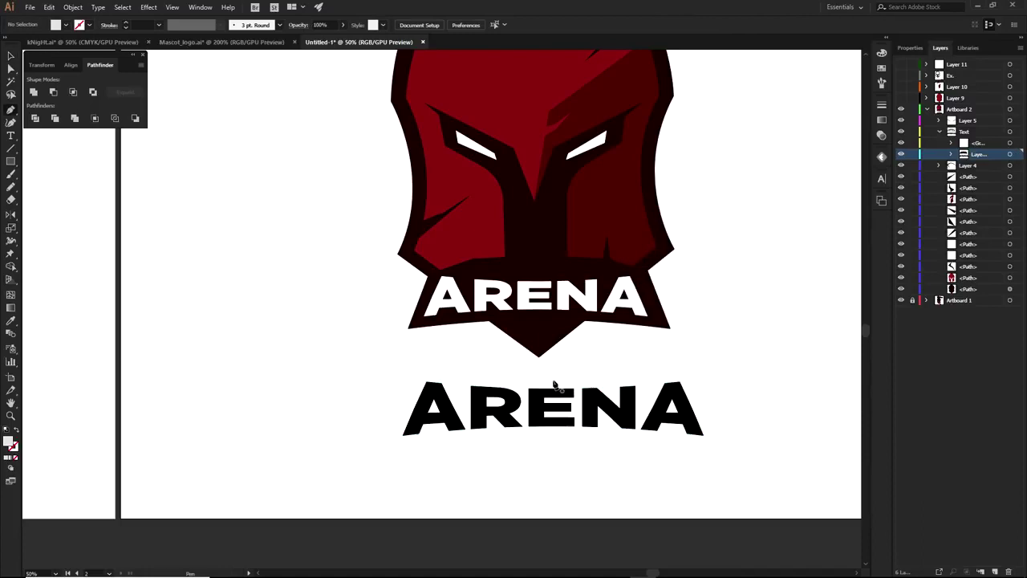
{"action": "left_click", "coordinate": [556, 381]}
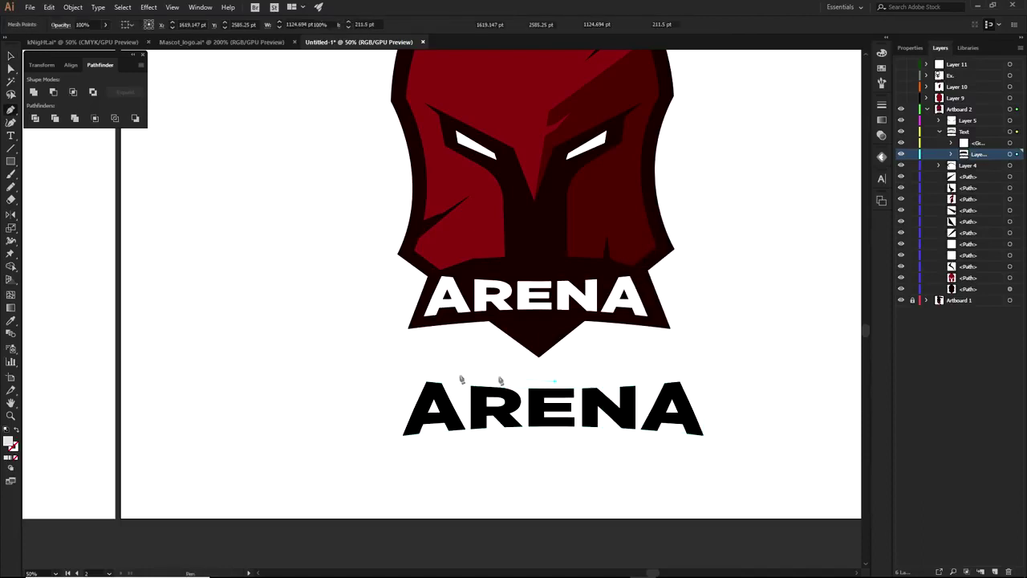
{"action": "left_click", "coordinate": [403, 367]}
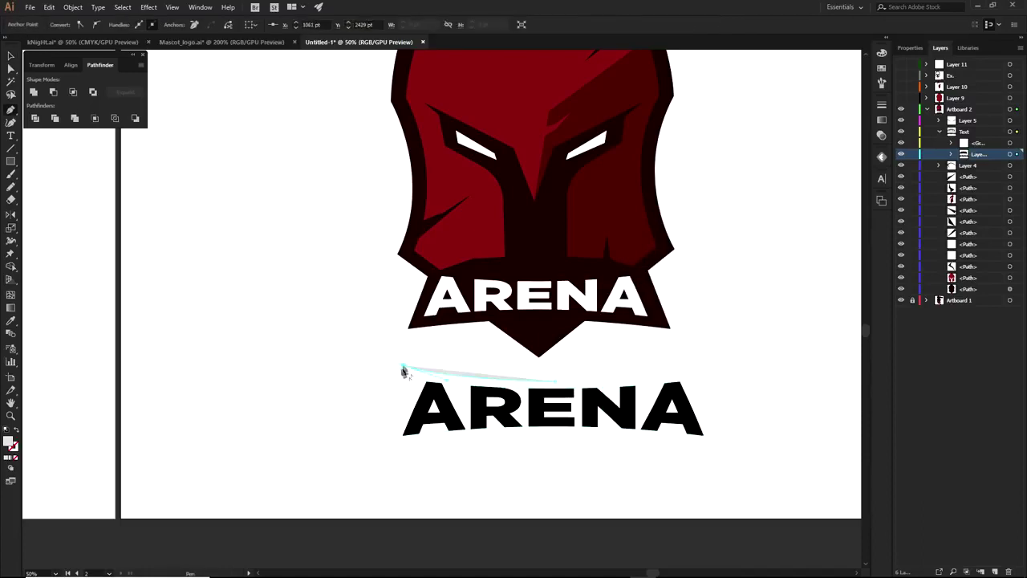
{"action": "left_click", "coordinate": [376, 455]}
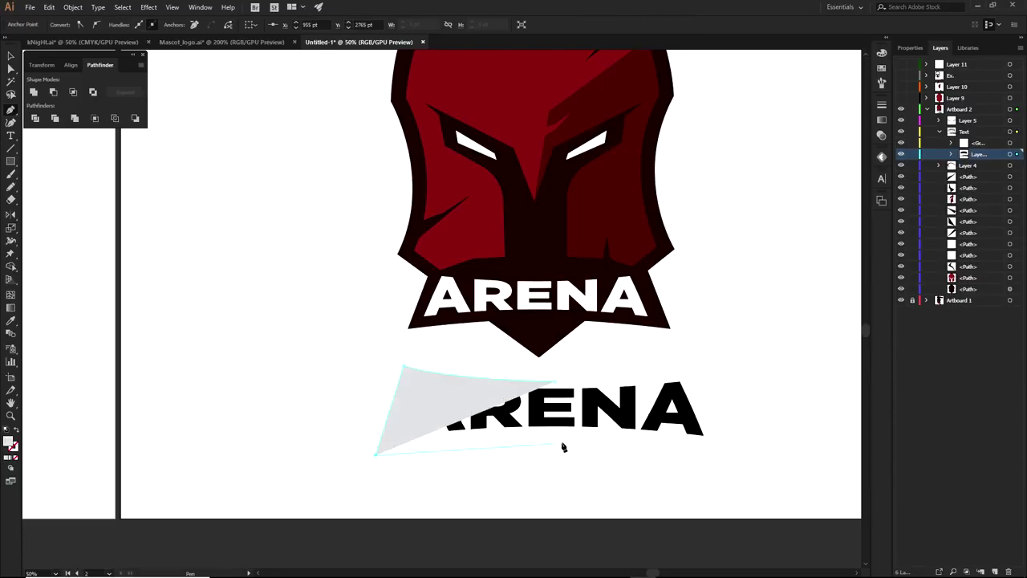
{"action": "left_click", "coordinate": [561, 437]}
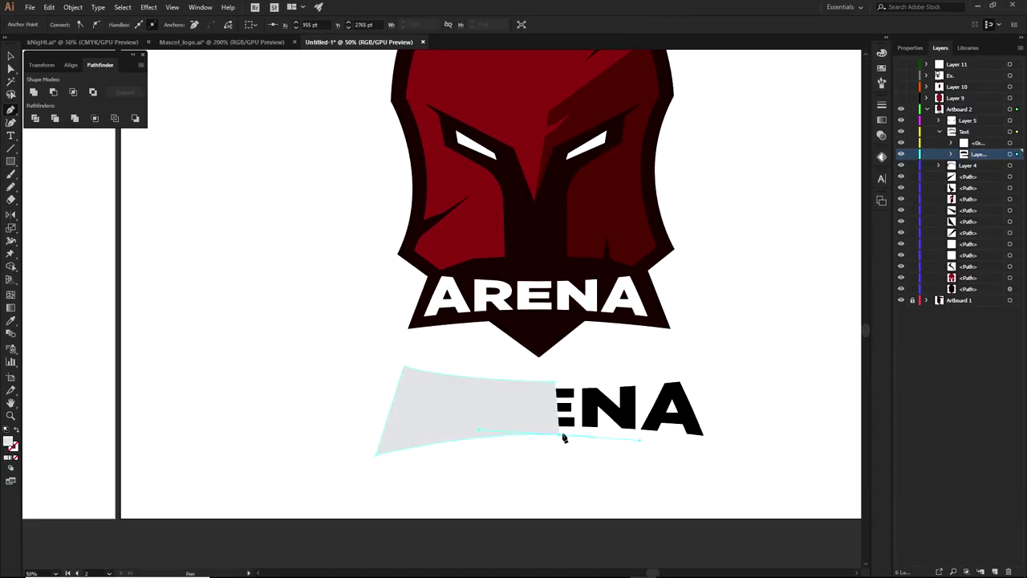
{"action": "scroll", "coordinate": [560, 382], "scroll_direction": "up", "scroll_amount": 2}
{"action": "left_click", "coordinate": [559, 387]}
{"action": "scroll", "coordinate": [557, 388], "scroll_direction": "up", "scroll_amount": 4}
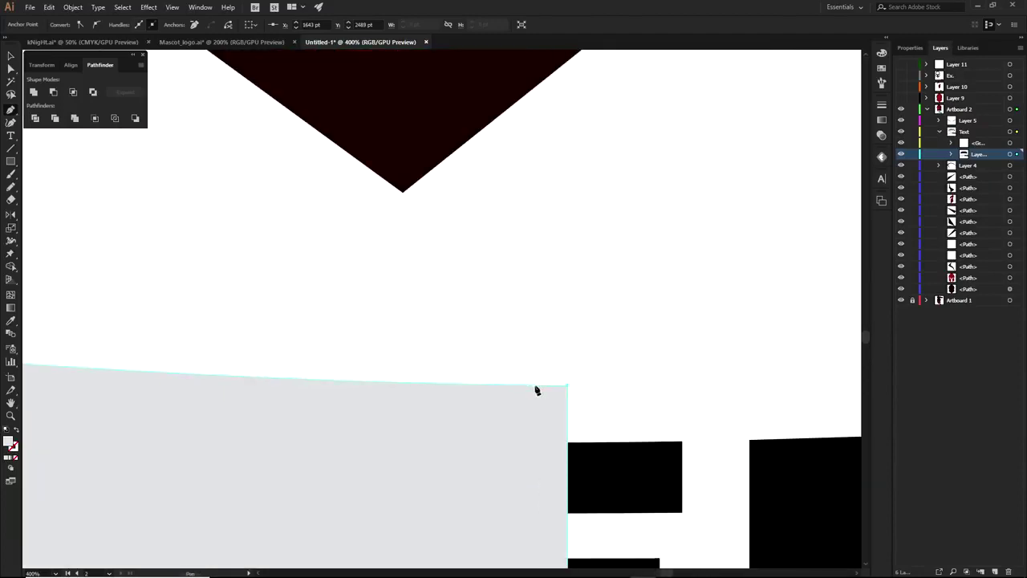
Step: Duplicate the grey banner half to the right and reflect the copy about the vertical axis
{"action": "scroll", "coordinate": [534, 389], "scroll_direction": "down", "scroll_amount": 6}
{"action": "key", "text": "a"}
{"action": "left_click_drag", "start_coordinate": [463, 406], "coordinate": [642, 406]}
{"action": "right_click", "coordinate": [662, 391]}
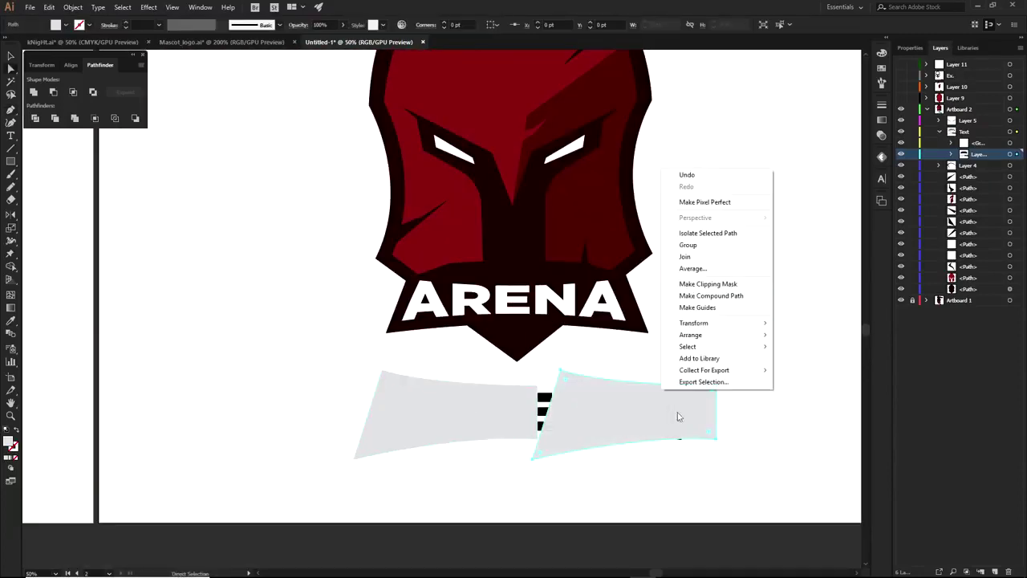
{"action": "mouse_move", "coordinate": [696, 325]}
{"action": "left_click", "coordinate": [797, 362]}
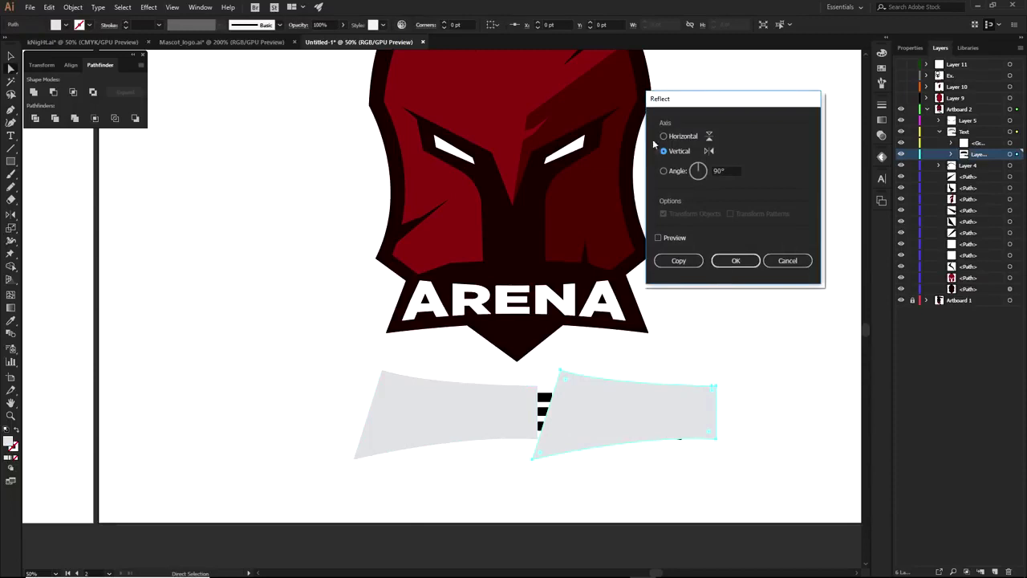
{"action": "left_click", "coordinate": [733, 261]}
Step: Join the two banner halves at the centre, unite them into one shape and expand the sublayer that contains it
{"action": "scroll", "coordinate": [526, 441], "scroll_direction": "up", "scroll_amount": 2}
{"action": "left_click_drag", "start_coordinate": [548, 445], "coordinate": [459, 342]}
{"action": "scroll", "coordinate": [577, 466], "scroll_direction": "down", "scroll_amount": 1}
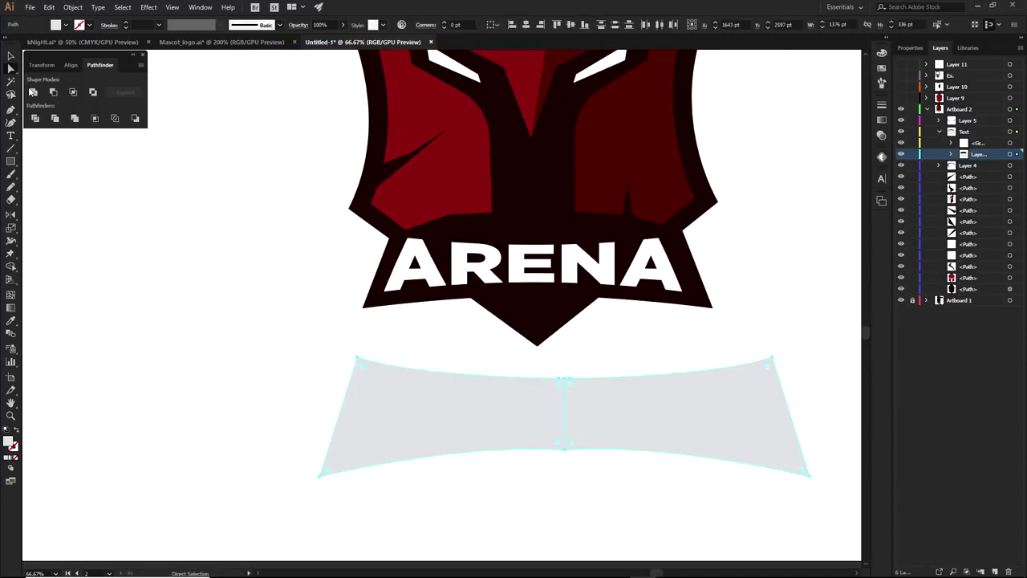
{"action": "left_click", "coordinate": [32, 91]}
{"action": "left_click", "coordinate": [951, 154]}
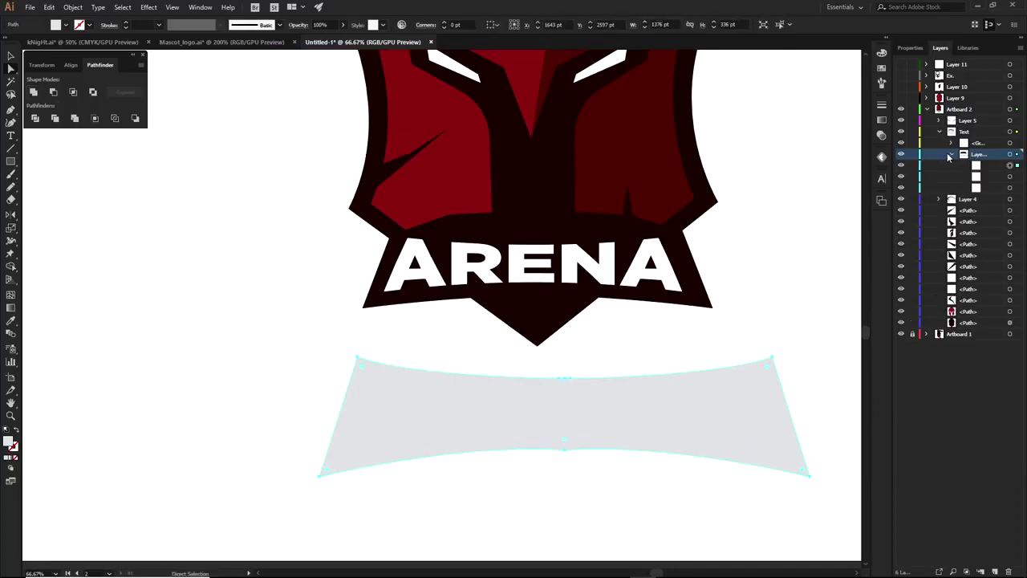
Step: Place the grey banner behind the new warped ARENA text and expand the text envelope into editable shapes
{"action": "left_click", "coordinate": [991, 166]}
{"action": "left_click_drag", "start_coordinate": [994, 167], "coordinate": [988, 183]}
{"action": "left_click", "coordinate": [652, 404]}
{"action": "key", "text": "i"}
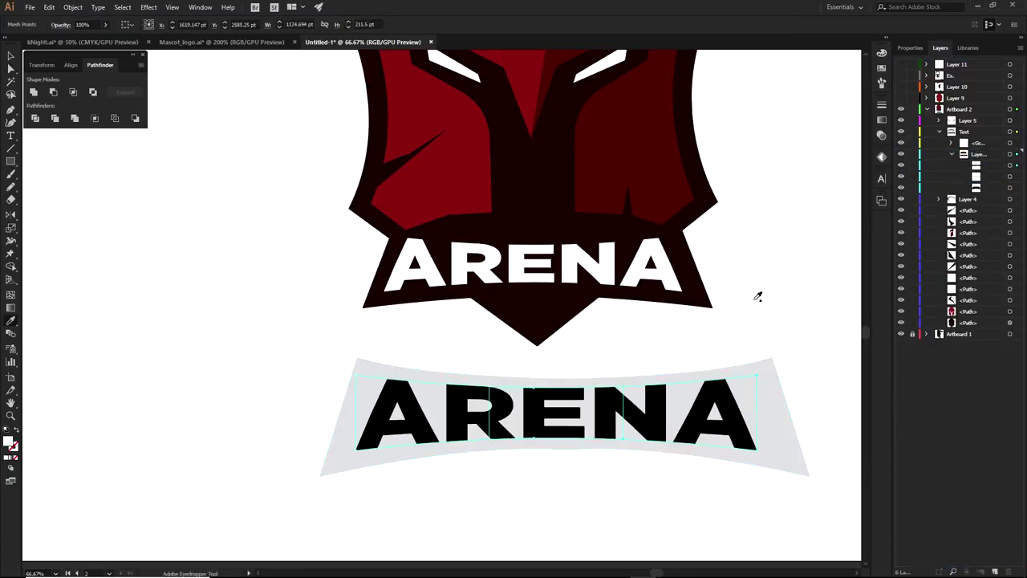
{"action": "left_click", "coordinate": [73, 7]}
{"action": "left_click", "coordinate": [98, 158]}
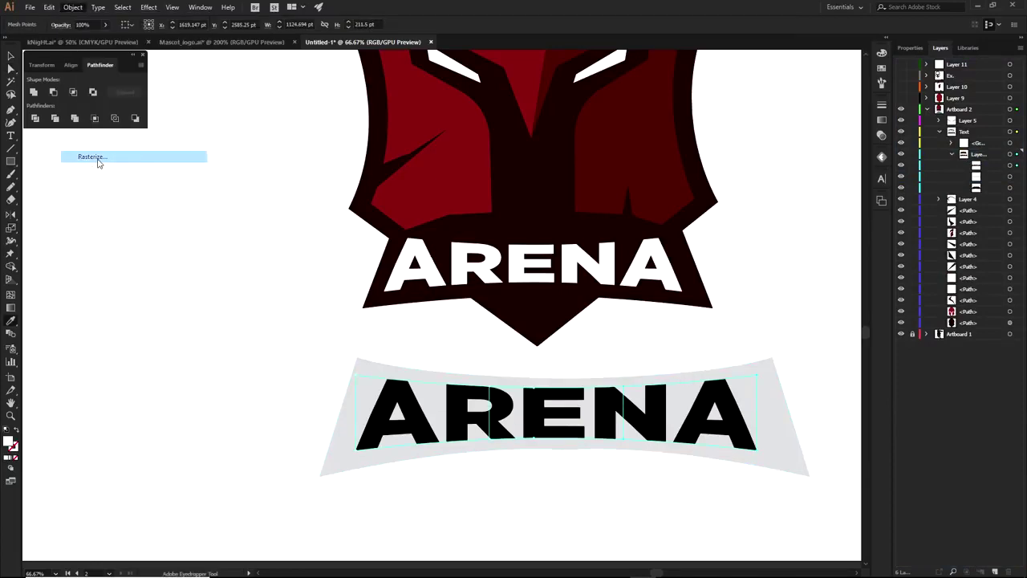
{"action": "left_click", "coordinate": [602, 378]}
{"action": "key", "text": "a"}
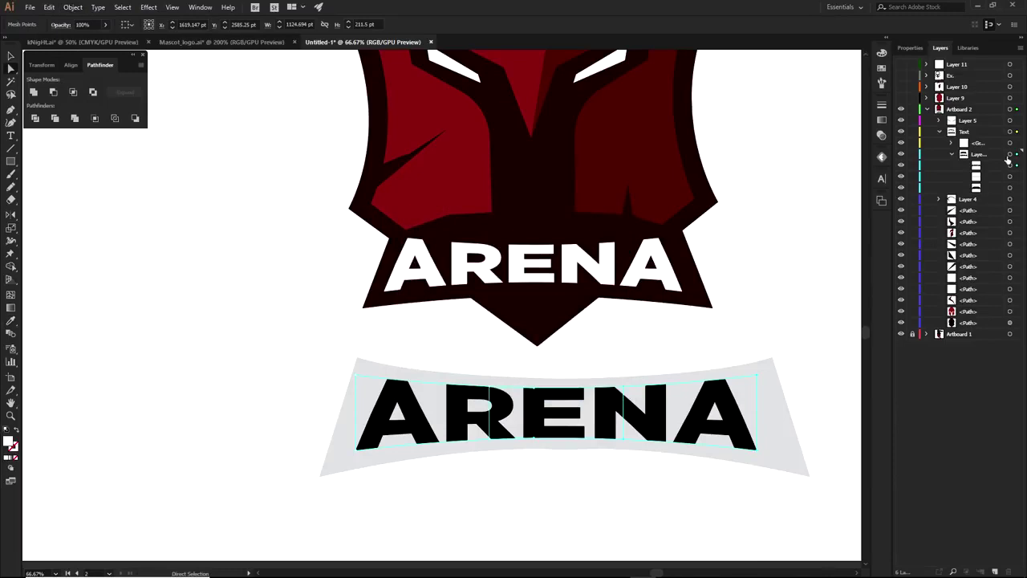
{"action": "left_click", "coordinate": [1011, 166]}
{"action": "left_click", "coordinate": [73, 7]}
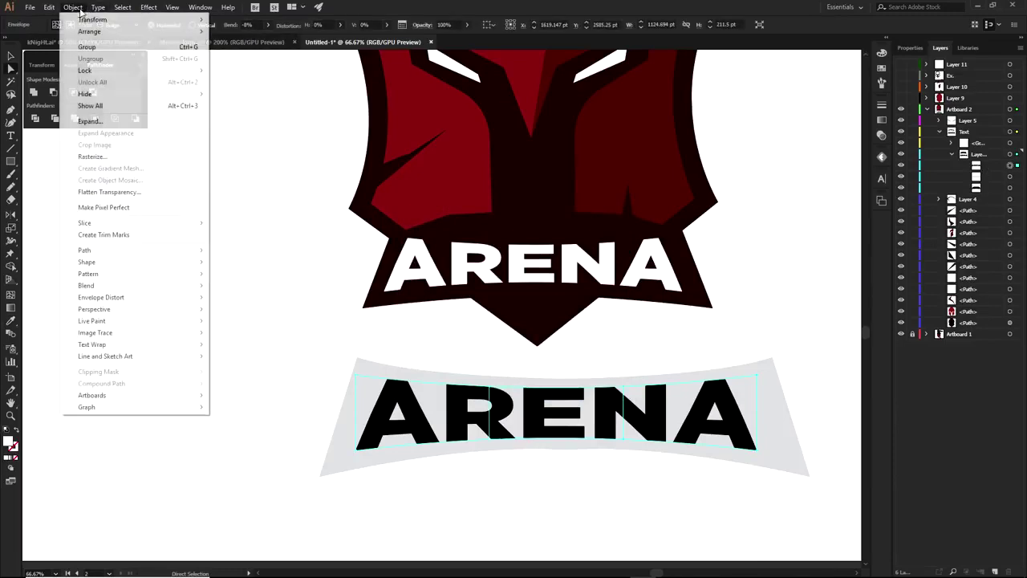
{"action": "left_click", "coordinate": [90, 156]}
{"action": "left_click", "coordinate": [487, 352]}
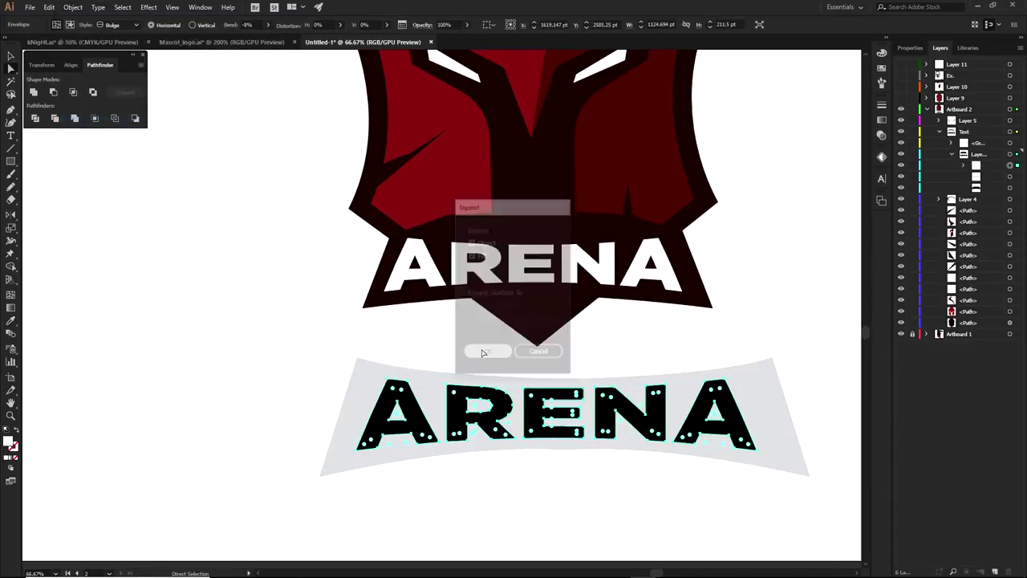
Step: Fill the expanded ARENA text with white and the banner shape with the logo's dark outline colour
{"action": "key", "text": "i"}
{"action": "left_click", "coordinate": [767, 279]}
{"action": "key", "text": "a"}
{"action": "left_click", "coordinate": [756, 386]}
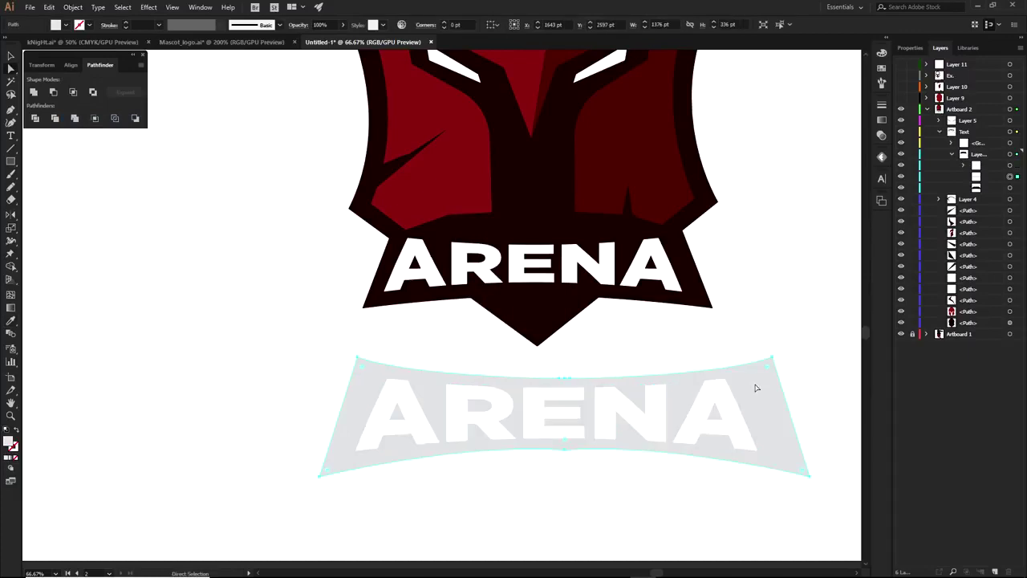
{"action": "key", "text": "i"}
{"action": "left_click", "coordinate": [705, 197]}
{"action": "key", "text": "a"}
Step: Move the new banner and ARENA lettering up over the helmet's existing banner and collapse the Text sublayer
{"action": "left_click", "coordinate": [753, 391]}
{"action": "left_click", "coordinate": [639, 419], "text": "shift"}
{"action": "left_click", "coordinate": [588, 397], "text": "shift"}
{"action": "left_click", "coordinate": [546, 394], "text": "shift"}
{"action": "left_click_drag", "start_coordinate": [430, 393], "coordinate": [428, 236]}
{"action": "left_click", "coordinate": [679, 324]}
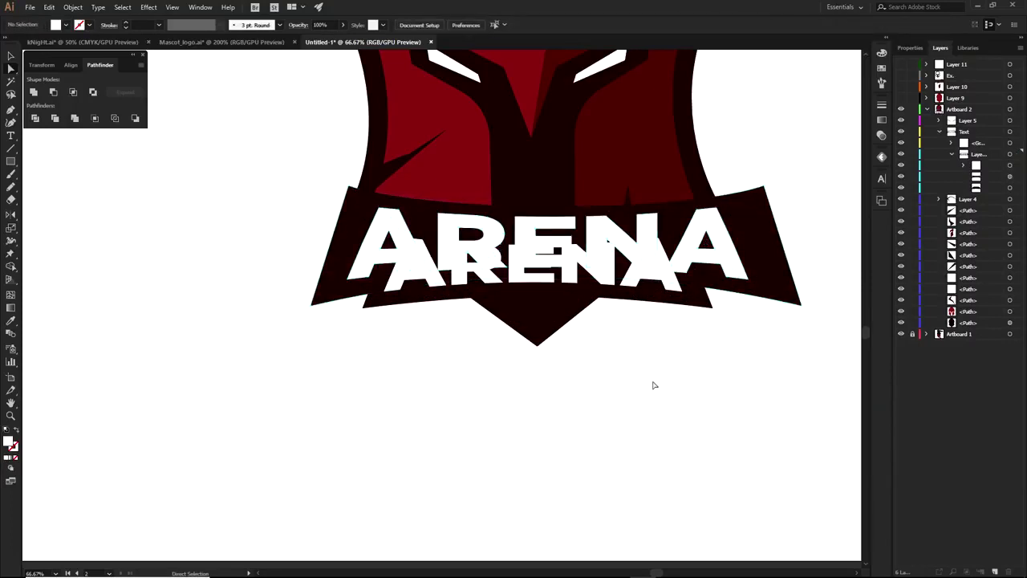
{"action": "scroll", "coordinate": [652, 383], "scroll_direction": "up", "scroll_amount": 2}
{"action": "left_click", "coordinate": [940, 132]}
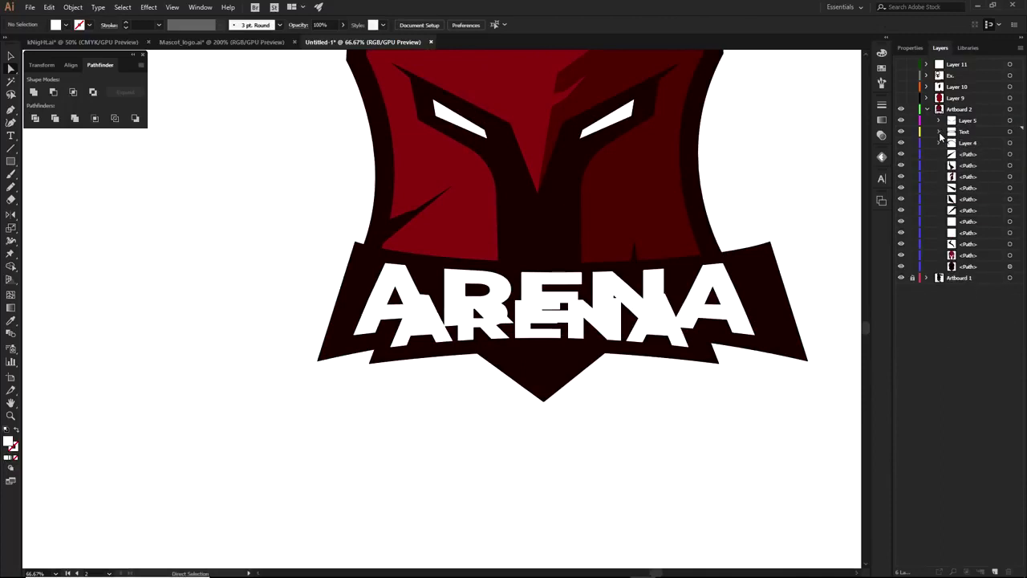
Step: Undo the placement and recolouring of the new banner, and delete the draft banner and its ARENA text
{"action": "key", "text": "ctrl+z"}
{"action": "key", "text": "ctrl+z"}
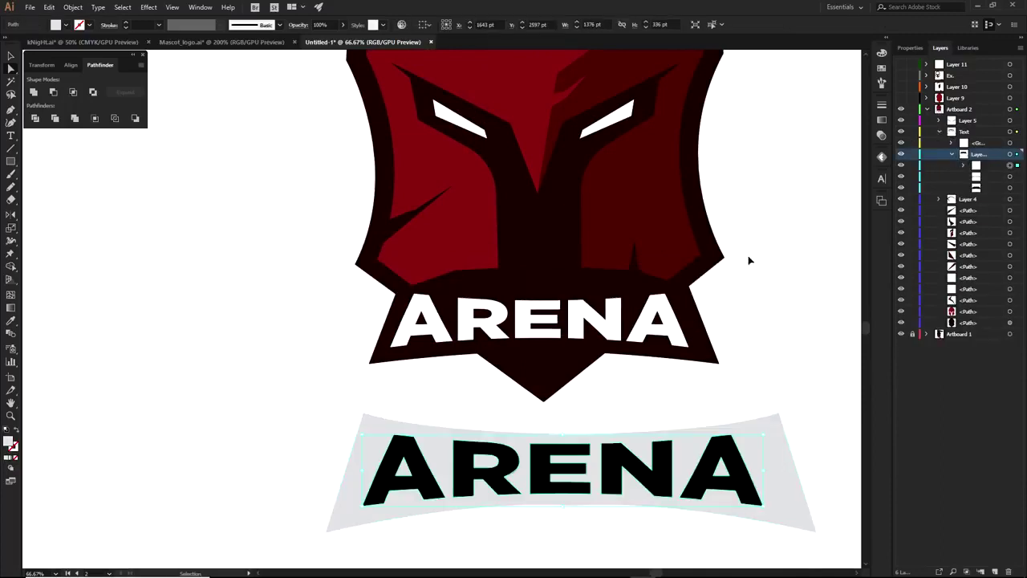
{"action": "left_click_drag", "start_coordinate": [795, 352], "coordinate": [624, 509]}
{"action": "left_click_drag", "start_coordinate": [662, 452], "coordinate": [640, 460]}
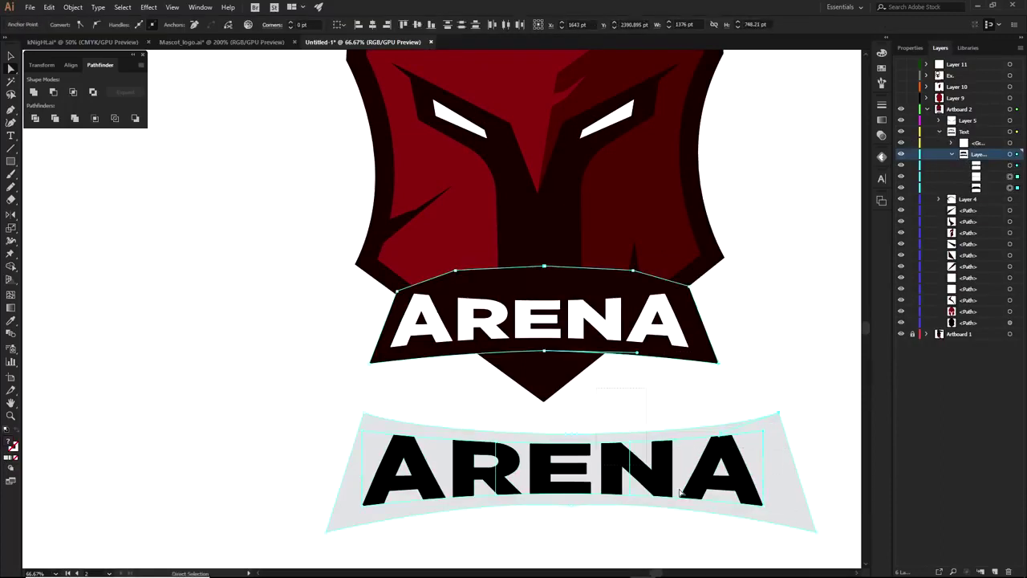
{"action": "left_click", "coordinate": [710, 507]}
{"action": "key", "text": "Delete"}
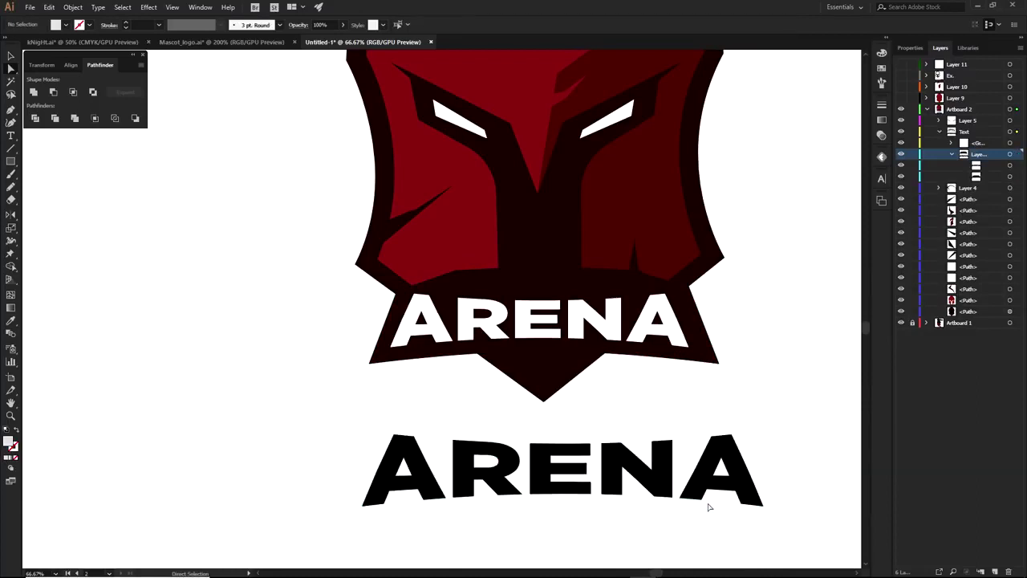
{"action": "key", "text": "ctrl+z"}
{"action": "key", "text": "ctrl+z"}
{"action": "key", "text": "ctrl+z"}
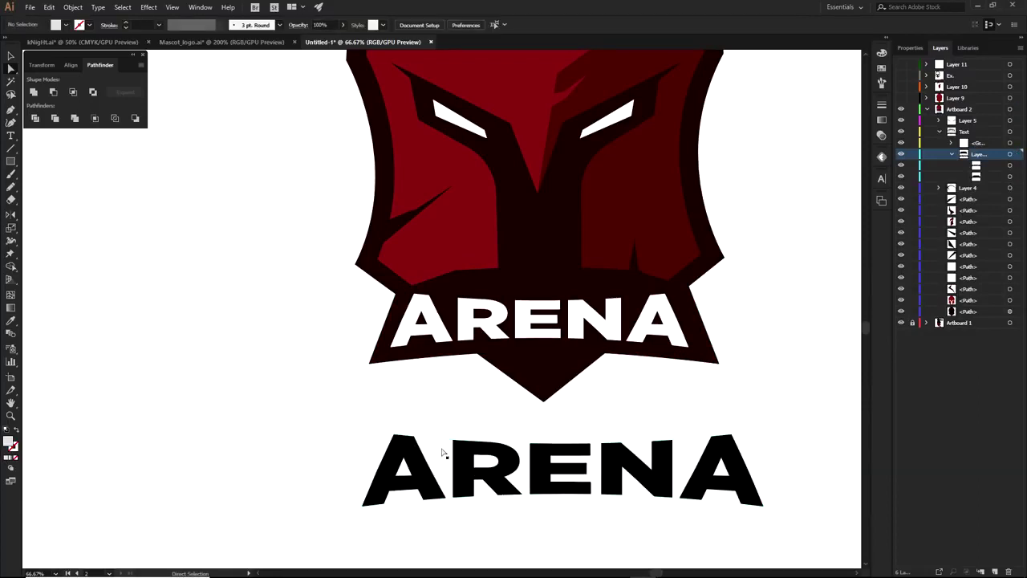
{"action": "left_click", "coordinate": [700, 530]}
{"action": "left_click", "coordinate": [550, 459]}
{"action": "key", "text": "Delete"}
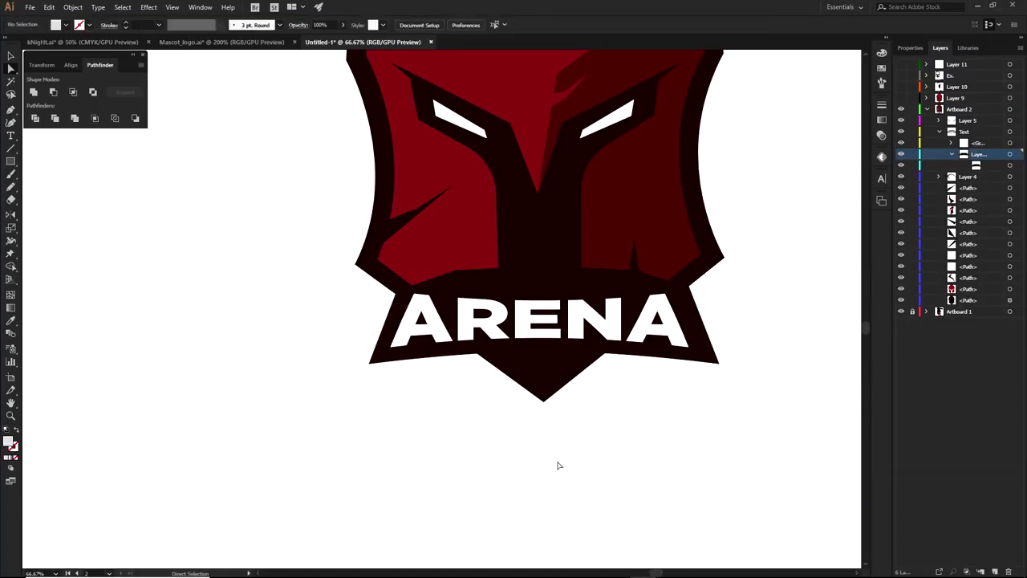
Step: Collapse the Artboard 2 layer and compare the reworked helmet logo with the original logo beside it
{"action": "left_click", "coordinate": [929, 111]}
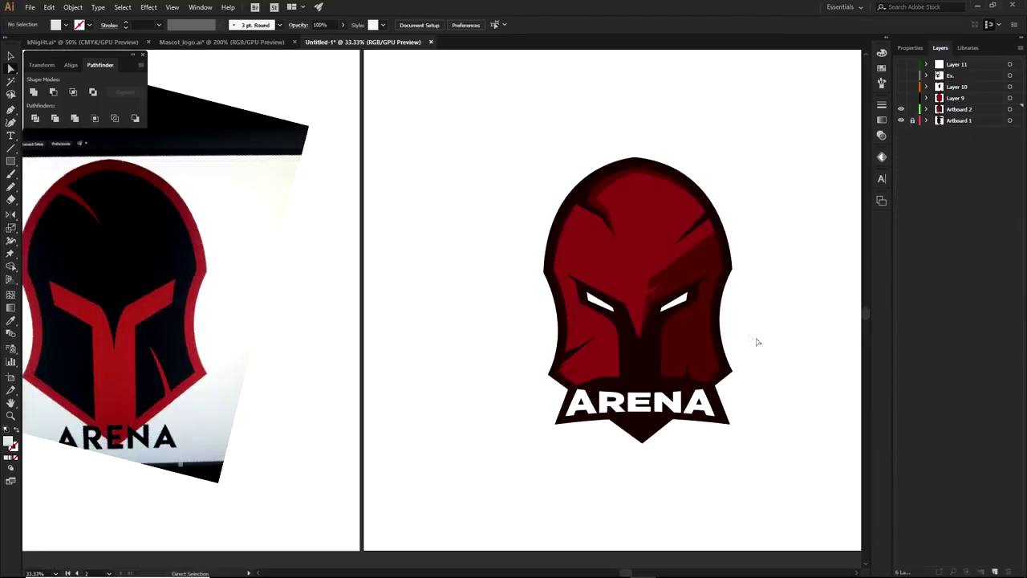
{"action": "scroll", "coordinate": [601, 327], "scroll_direction": "down", "scroll_amount": 2}
{"action": "left_click_drag", "start_coordinate": [604, 333], "coordinate": [589, 321]}
{"action": "scroll", "coordinate": [590, 323], "scroll_direction": "up", "scroll_amount": 1}
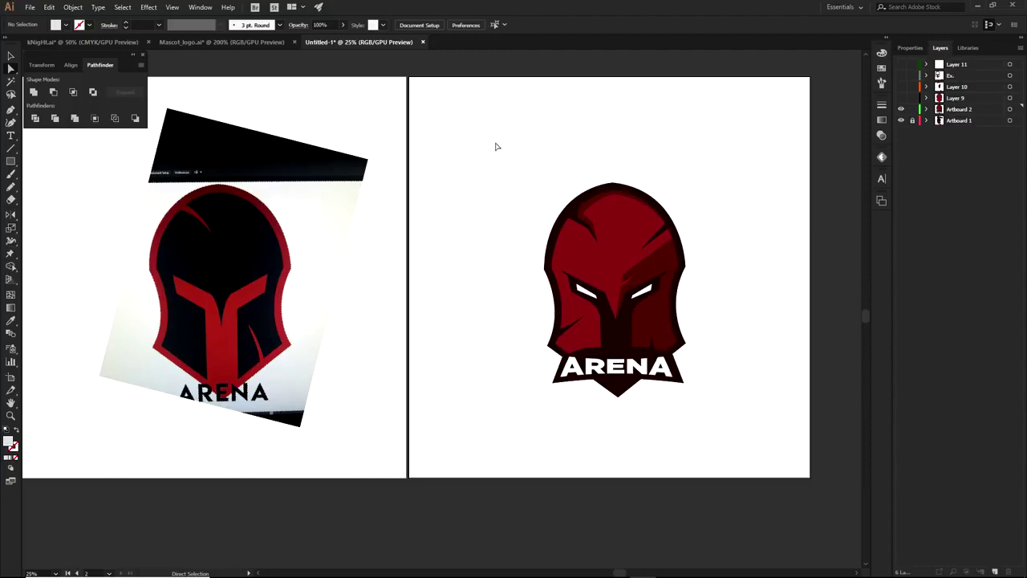
{"action": "left_click_drag", "start_coordinate": [496, 151], "coordinate": [732, 446]}
{"action": "left_click_drag", "start_coordinate": [739, 442], "coordinate": [738, 440]}
{"action": "left_click", "coordinate": [738, 440]}
Step: Switch to the Mascot_logo.ai document and examine the wolf head's overall silhouette, shading and eye
{"action": "key", "text": "ctrl+shift+Tab"}
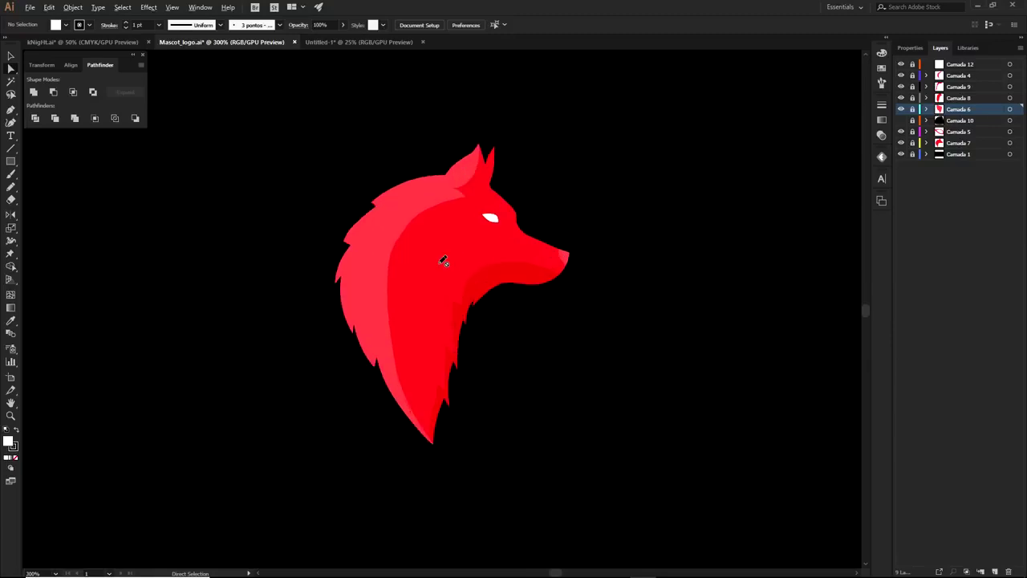
{"action": "scroll", "coordinate": [430, 273], "scroll_direction": "up", "scroll_amount": 1}
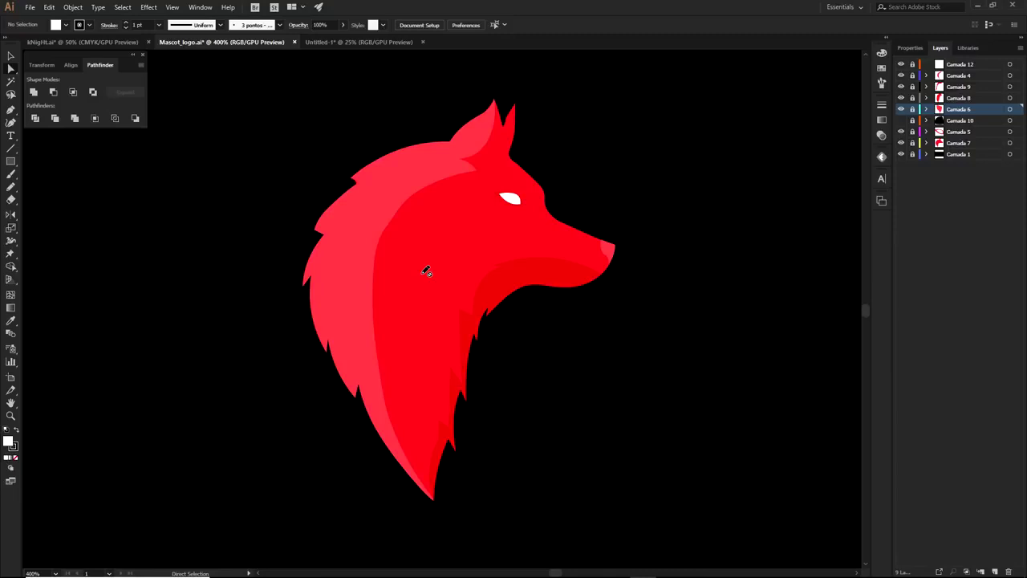
{"action": "scroll", "coordinate": [418, 276], "scroll_direction": "down", "scroll_amount": 2}
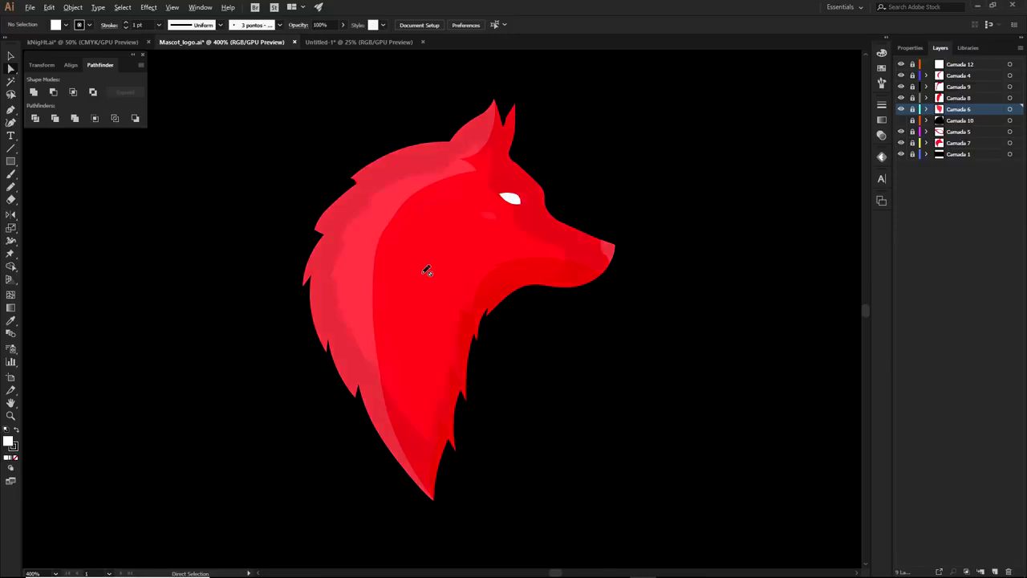
{"action": "left_click_drag", "start_coordinate": [407, 281], "coordinate": [545, 340]}
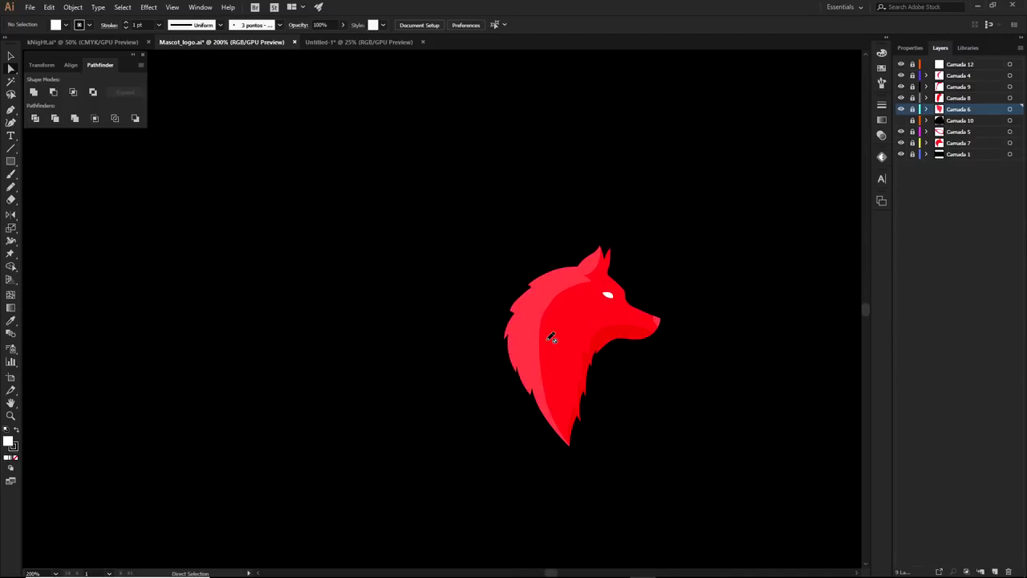
{"action": "scroll", "coordinate": [551, 337], "scroll_direction": "up", "scroll_amount": 2}
{"action": "scroll", "coordinate": [552, 337], "scroll_direction": "down", "scroll_amount": 2}
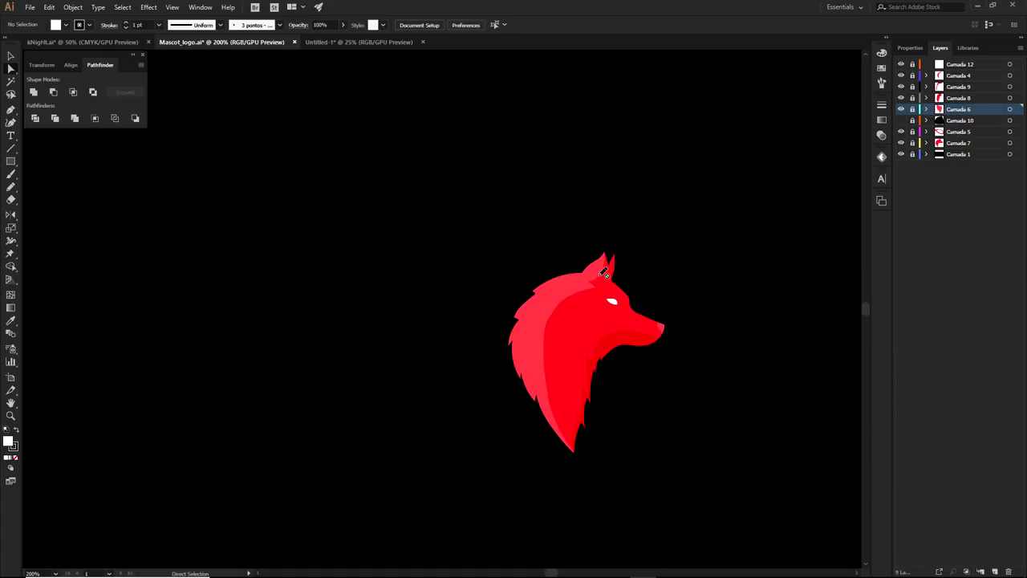
{"action": "scroll", "coordinate": [604, 272], "scroll_direction": "up", "scroll_amount": 2}
{"action": "key", "text": "p"}
{"action": "left_click_drag", "start_coordinate": [614, 263], "coordinate": [626, 183]}
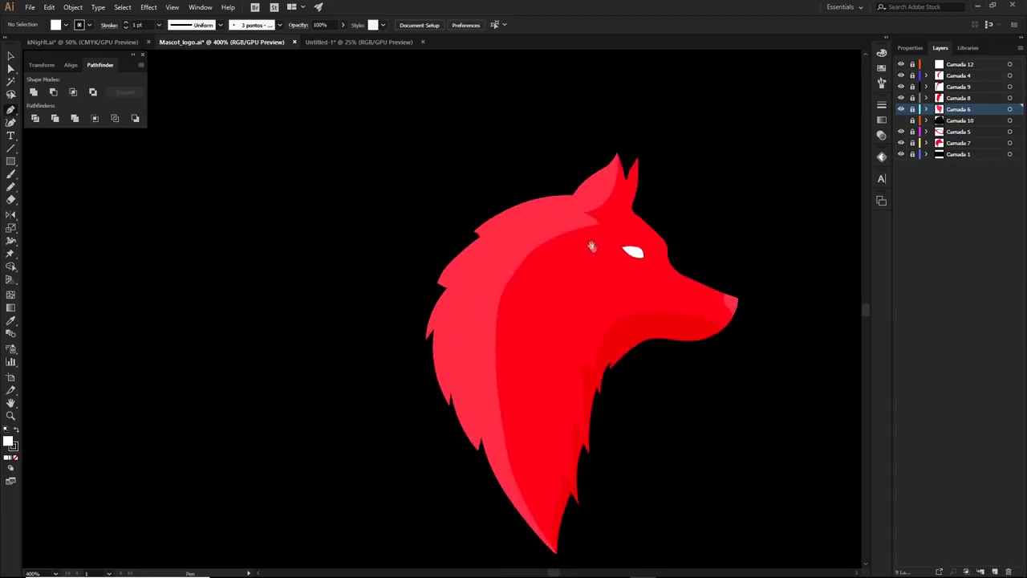
{"action": "left_click_drag", "start_coordinate": [590, 244], "coordinate": [580, 213]}
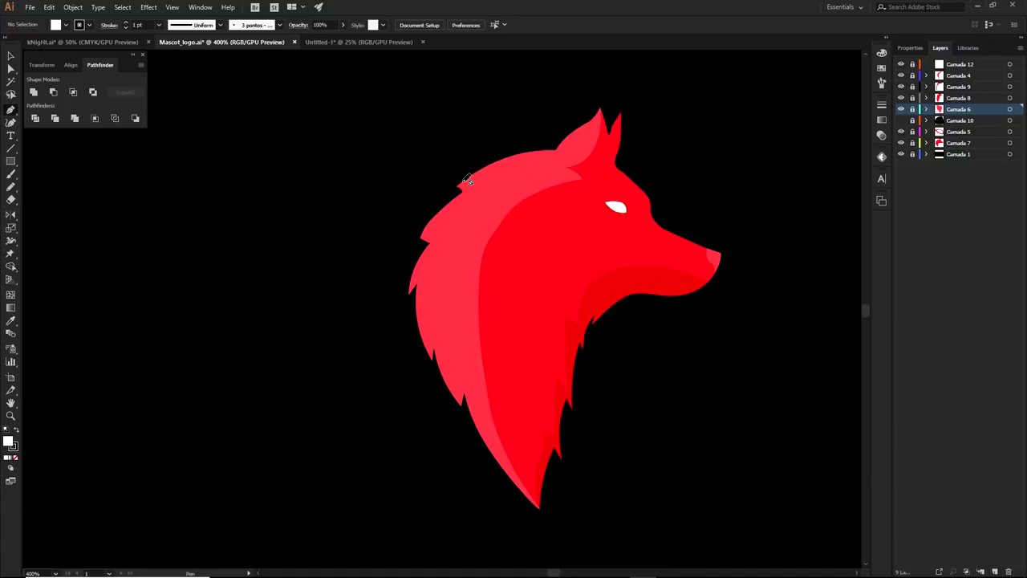
Step: Examine how the highlight shape meets the outline at the wolf's ear tip and the fur notch on its back
{"action": "scroll", "coordinate": [422, 212], "scroll_direction": "up", "scroll_amount": 1}
{"action": "scroll", "coordinate": [406, 232], "scroll_direction": "up", "scroll_amount": 1}
{"action": "scroll", "coordinate": [407, 232], "scroll_direction": "down", "scroll_amount": 1}
{"action": "scroll", "coordinate": [497, 190], "scroll_direction": "up", "scroll_amount": 6}
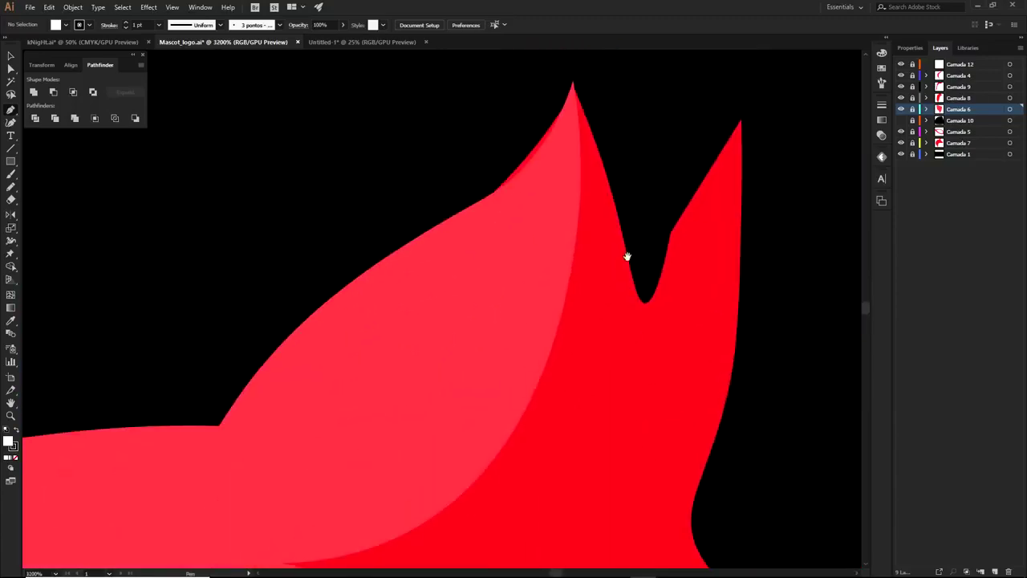
{"action": "scroll", "coordinate": [576, 187], "scroll_direction": "up", "scroll_amount": 3}
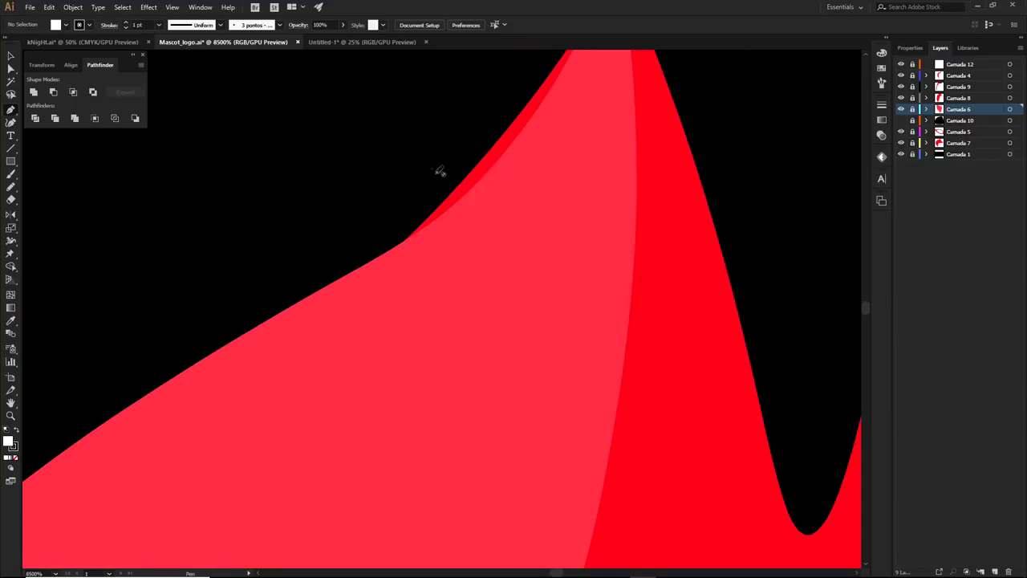
{"action": "scroll", "coordinate": [470, 195], "scroll_direction": "down", "scroll_amount": 3}
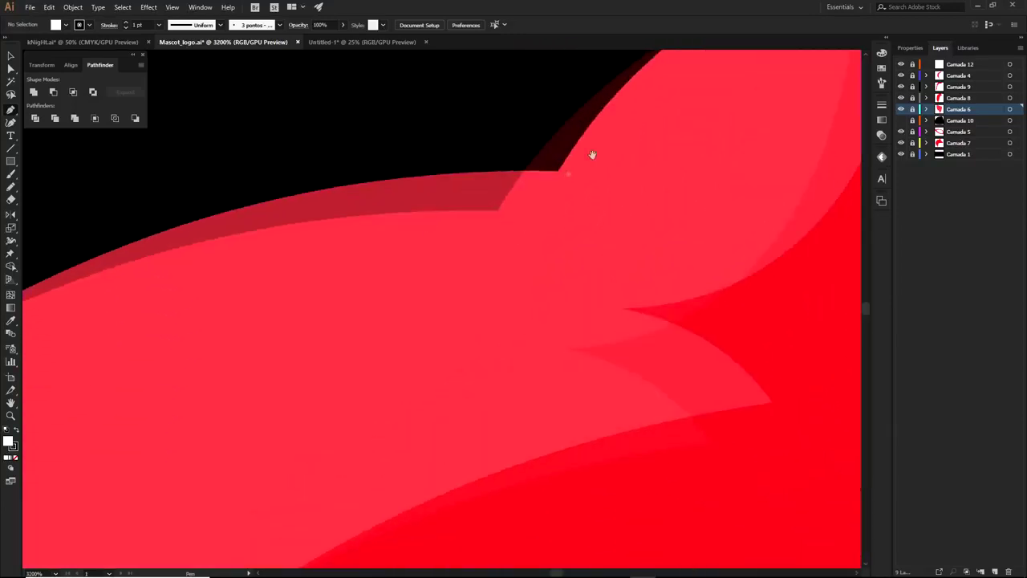
{"action": "left_click_drag", "start_coordinate": [592, 155], "coordinate": [626, 133]}
{"action": "left_click_drag", "start_coordinate": [233, 338], "coordinate": [630, 180]}
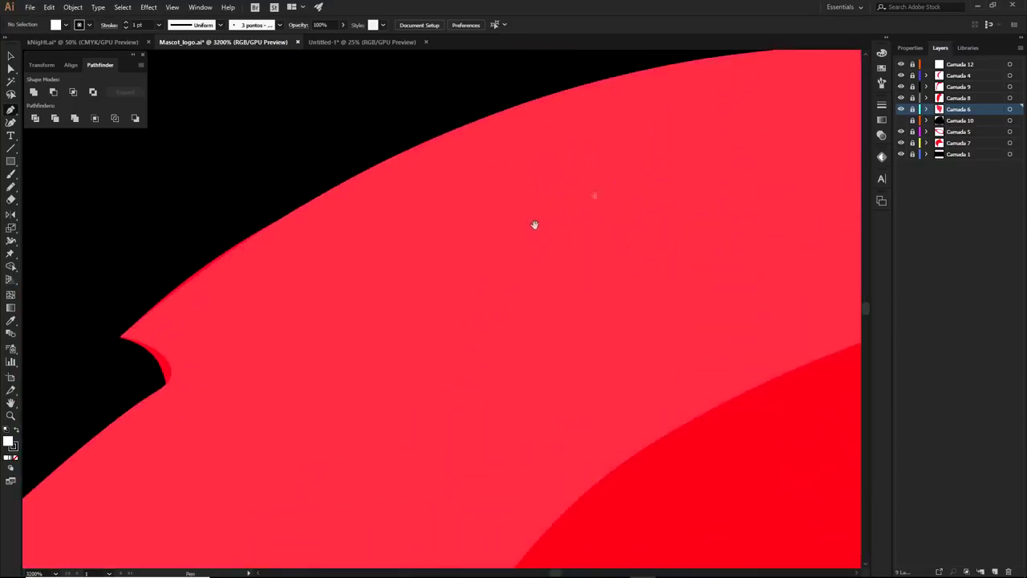
{"action": "left_click_drag", "start_coordinate": [297, 401], "coordinate": [531, 266]}
{"action": "scroll", "coordinate": [391, 211], "scroll_direction": "up", "scroll_amount": 3}
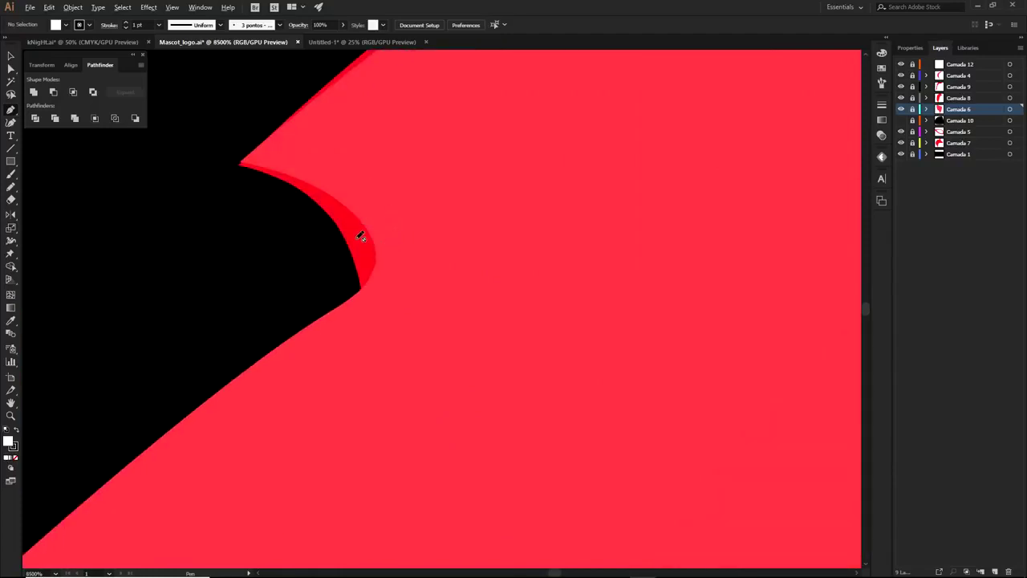
Step: Unlock the wolf layers above Camada 1 and check the shapes around the fur notch on the back
{"action": "key", "text": "a"}
{"action": "left_click_drag", "start_coordinate": [912, 78], "coordinate": [912, 144]}
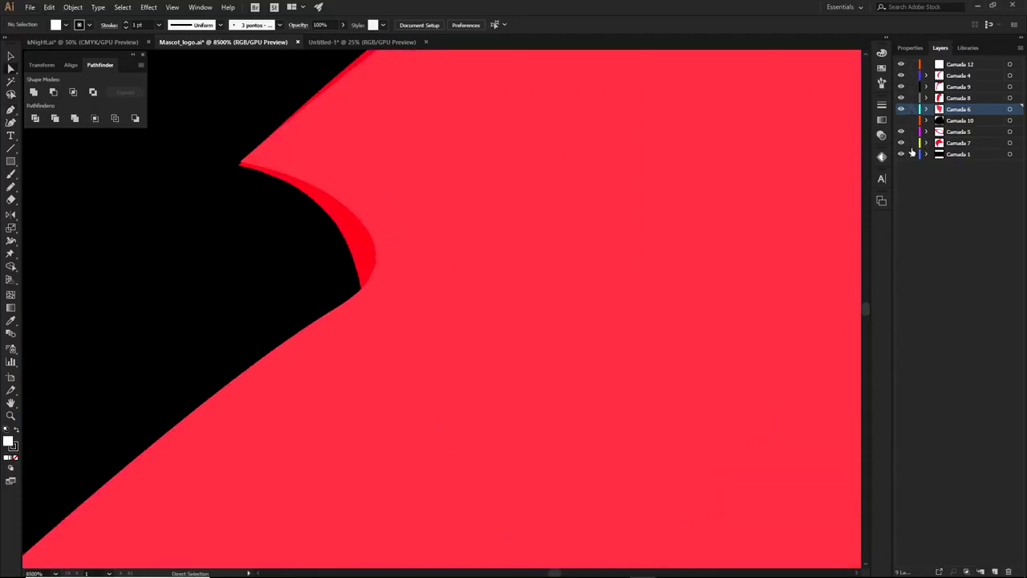
{"action": "left_click", "coordinate": [341, 239]}
{"action": "left_click_drag", "start_coordinate": [293, 383], "coordinate": [448, 271]}
{"action": "left_click", "coordinate": [469, 245]}
{"action": "scroll", "coordinate": [466, 248], "scroll_direction": "down", "scroll_amount": 3}
{"action": "left_click", "coordinate": [405, 239]}
{"action": "scroll", "coordinate": [450, 233], "scroll_direction": "down", "scroll_amount": 2}
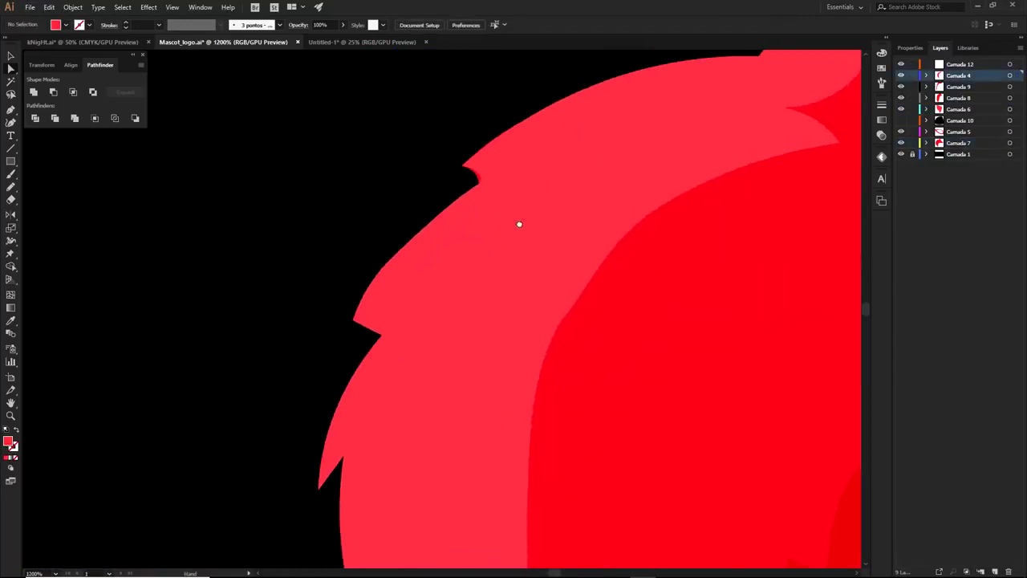
{"action": "scroll", "coordinate": [526, 257], "scroll_direction": "down", "scroll_amount": 3}
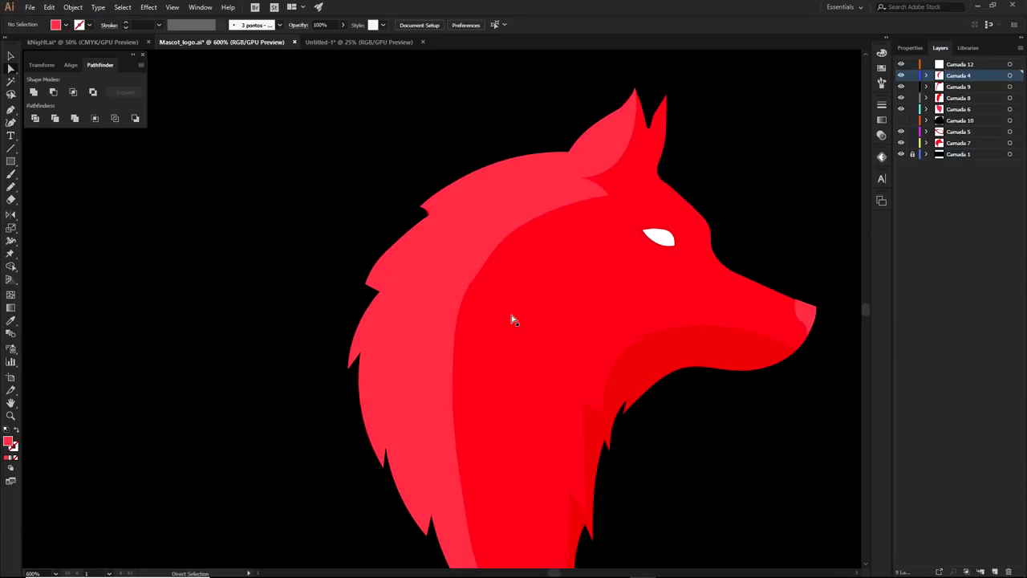
Step: Create a new layer above Camada 12 and move the layers from Camada 12 through Camada 7 into it
{"action": "left_click", "coordinate": [955, 64]}
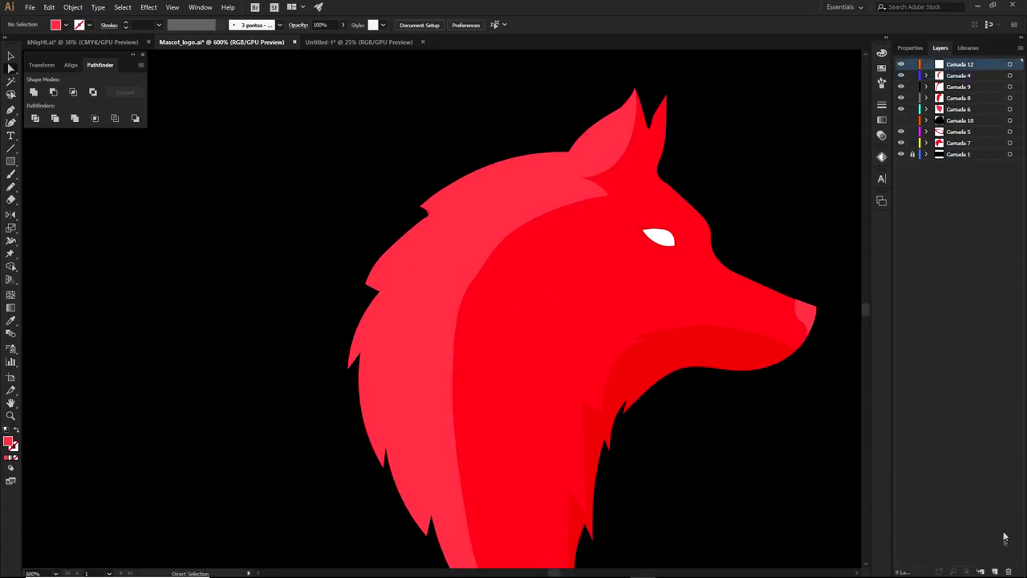
{"action": "left_click", "coordinate": [994, 571]}
{"action": "left_click", "coordinate": [960, 154]}
{"action": "left_click", "coordinate": [964, 76], "text": "shift"}
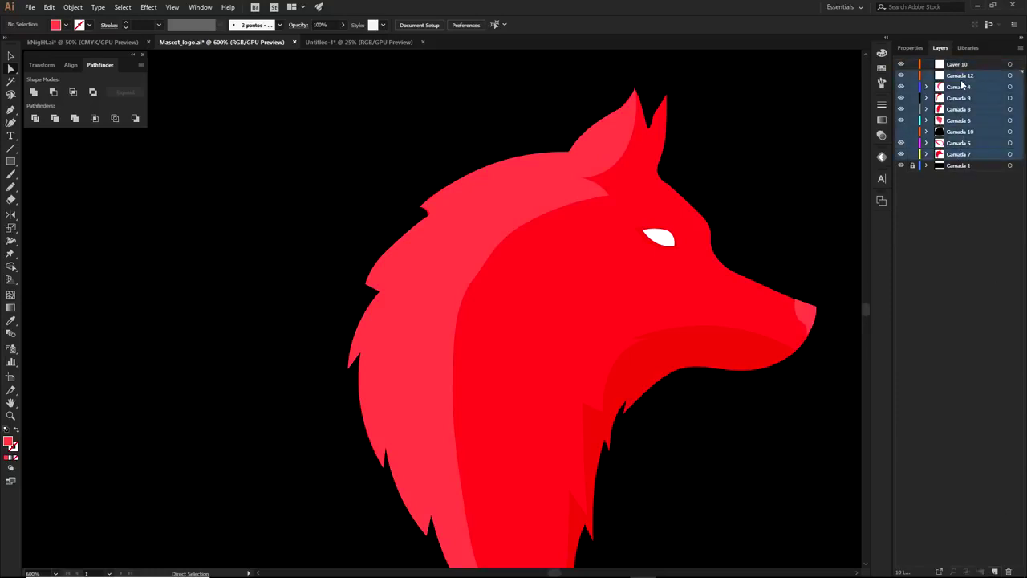
{"action": "left_click_drag", "start_coordinate": [965, 78], "coordinate": [960, 65]}
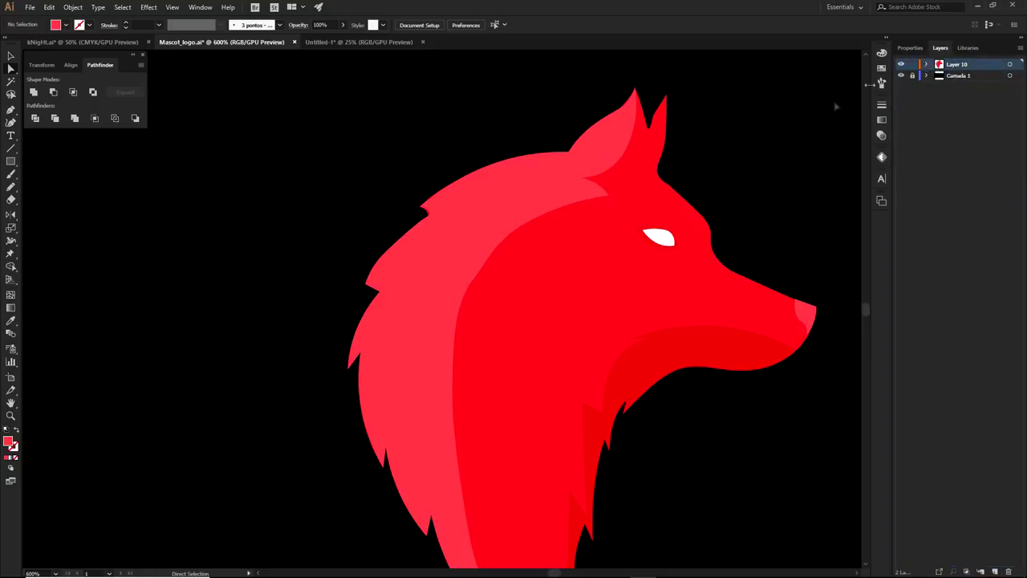
Step: Create a new layer above Layer 10, lock Layer 10, and start an unfilled Pen outline at the notch between the wolf's ears
{"action": "key", "text": "ctrl+minus"}
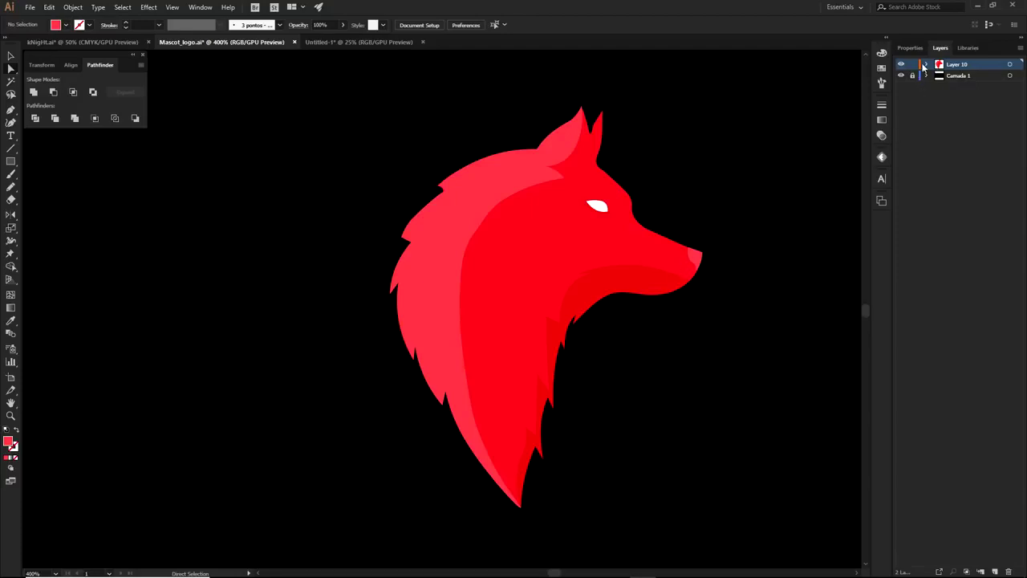
{"action": "left_click", "coordinate": [995, 570]}
{"action": "key", "text": "p"}
{"action": "scroll", "coordinate": [583, 108], "scroll_direction": "up", "scroll_amount": 4}
{"action": "left_click", "coordinate": [617, 217]}
{"action": "left_click_drag", "start_coordinate": [617, 216], "coordinate": [662, 323]}
{"action": "left_click_drag", "start_coordinate": [619, 209], "coordinate": [432, 279]}
{"action": "left_click", "coordinate": [11, 457]}
{"action": "left_click", "coordinate": [15, 458]}
Step: Trace the rear ear with the Pen tool, from its tip down its back edge to where it meets the head
{"action": "left_click_drag", "start_coordinate": [503, 331], "coordinate": [618, 292]}
{"action": "left_click_drag", "start_coordinate": [564, 344], "coordinate": [510, 456]}
{"action": "left_click", "coordinate": [565, 343]}
{"action": "scroll", "coordinate": [548, 371], "scroll_direction": "down", "scroll_amount": 2}
{"action": "left_click_drag", "start_coordinate": [548, 371], "coordinate": [636, 278]}
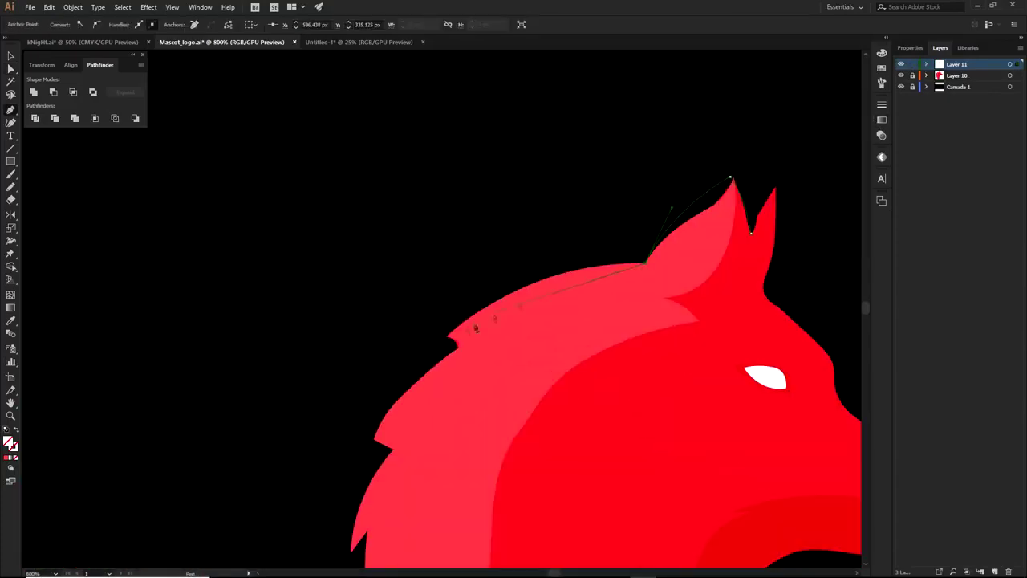
Step: Continue the outline in one curve over the head's back to a pointed fur tuft, and add a corner anchor for the notch beneath it
{"action": "left_click_drag", "start_coordinate": [481, 323], "coordinate": [571, 268]}
{"action": "left_click_drag", "start_coordinate": [457, 373], "coordinate": [378, 522]}
{"action": "left_click", "coordinate": [456, 373]}
{"action": "left_click_drag", "start_coordinate": [503, 365], "coordinate": [523, 148]}
{"action": "left_click", "coordinate": [503, 365]}
{"action": "left_click_drag", "start_coordinate": [509, 413], "coordinate": [583, 549]}
{"action": "left_click", "coordinate": [508, 413]}
{"action": "mouse_move", "coordinate": [521, 384]}
{"action": "left_mouse_down"}
{"action": "mouse_move", "coordinate": [533, 370]}
{"action": "mouse_move", "coordinate": [513, 395]}
{"action": "left_mouse_up"}
{"action": "left_click", "coordinate": [521, 384]}
{"action": "left_click_drag", "start_coordinate": [545, 425], "coordinate": [456, 220]}
{"action": "left_click_drag", "start_coordinate": [635, 506], "coordinate": [710, 574]}
{"action": "left_click_drag", "start_coordinate": [465, 287], "coordinate": [488, 384]}
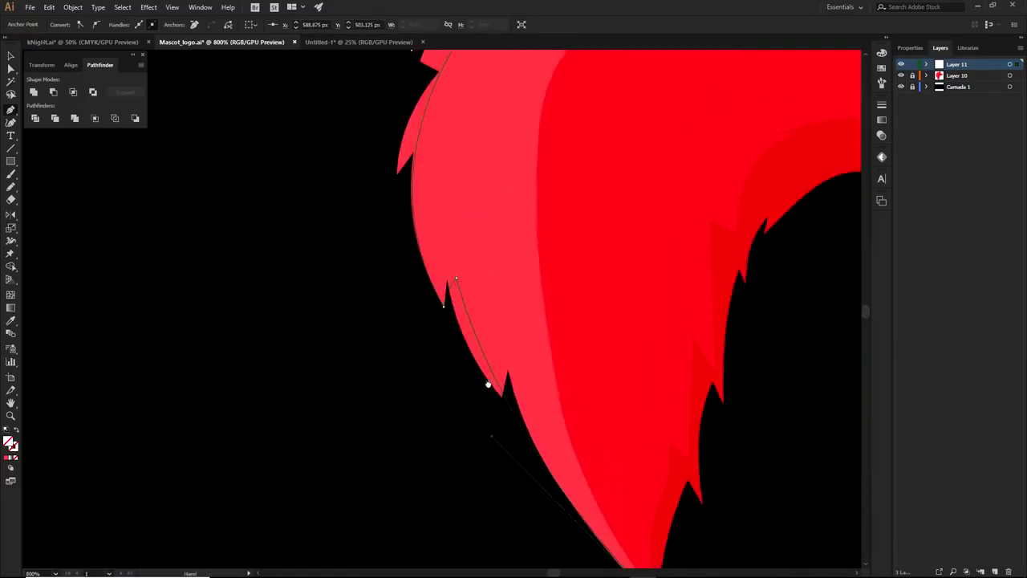
{"action": "scroll", "coordinate": [486, 374], "scroll_direction": "down", "scroll_amount": 1}
{"action": "key", "text": "ctrl+z"}
{"action": "key", "text": "ctrl+z"}
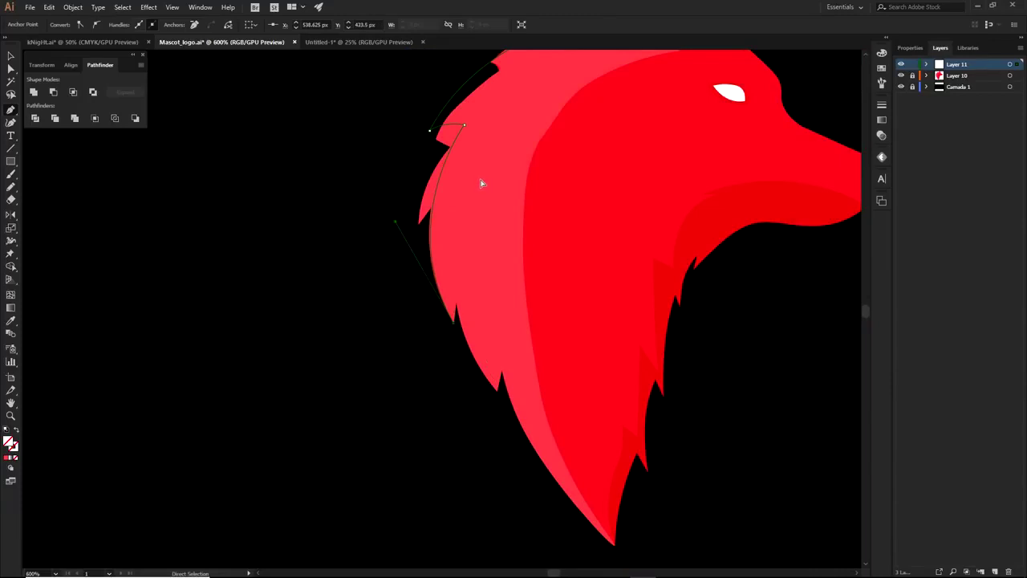
{"action": "key", "text": "ctrl+z"}
{"action": "left_click_drag", "start_coordinate": [515, 211], "coordinate": [531, 300]}
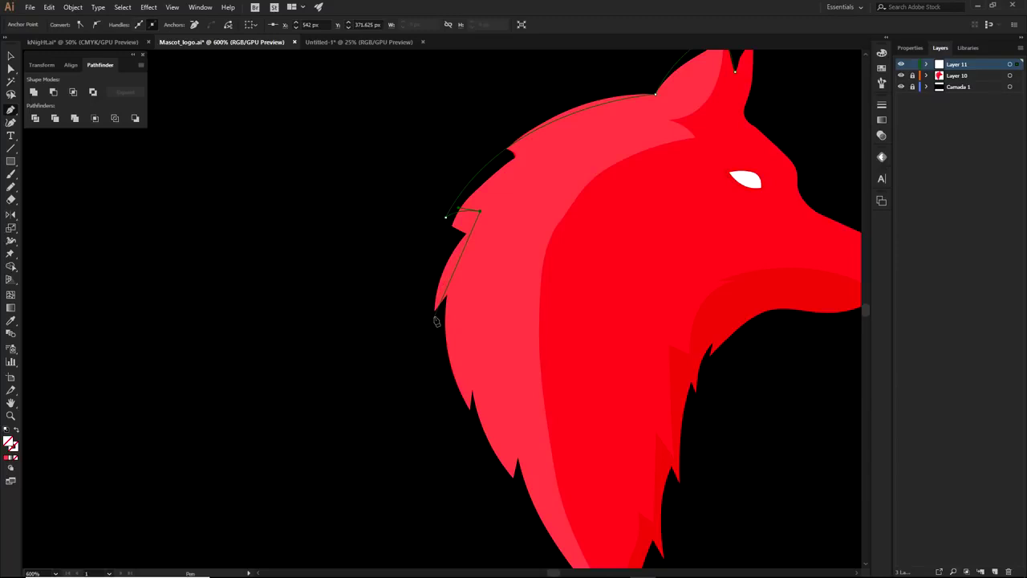
Step: Trace a curve from the first fur notch down to the second tuft's tip and adjust its handle to run just inside the back edge
{"action": "scroll", "coordinate": [436, 322], "scroll_direction": "up", "scroll_amount": 1}
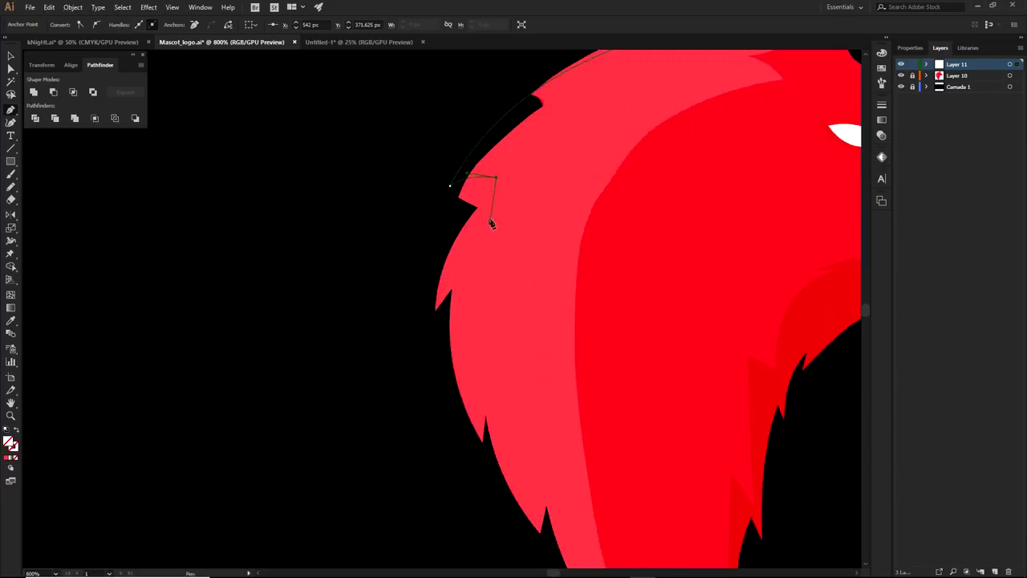
{"action": "scroll", "coordinate": [462, 153], "scroll_direction": "up", "scroll_amount": 4}
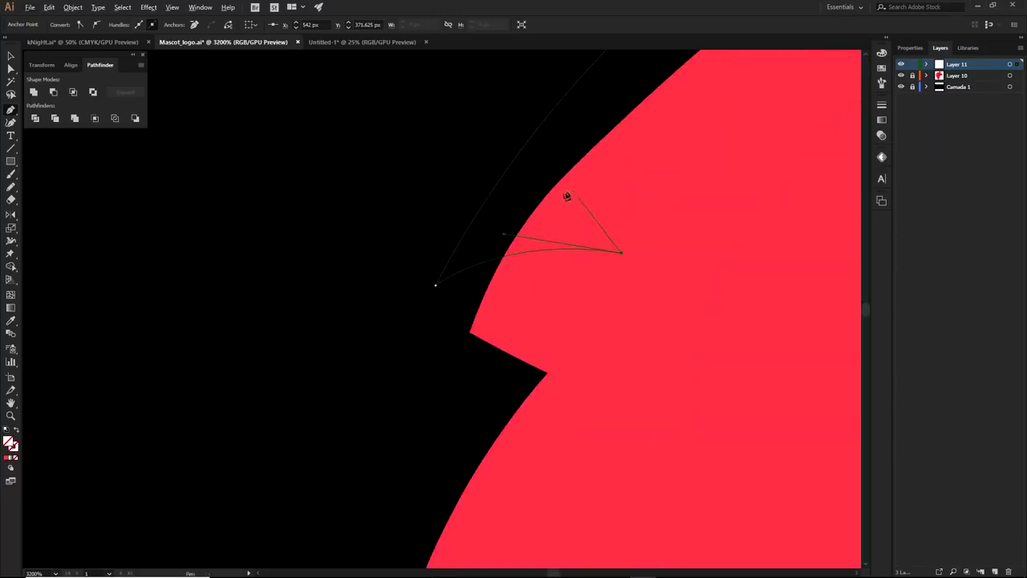
{"action": "scroll", "coordinate": [536, 223], "scroll_direction": "down", "scroll_amount": 1}
{"action": "scroll", "coordinate": [514, 225], "scroll_direction": "down", "scroll_amount": 2}
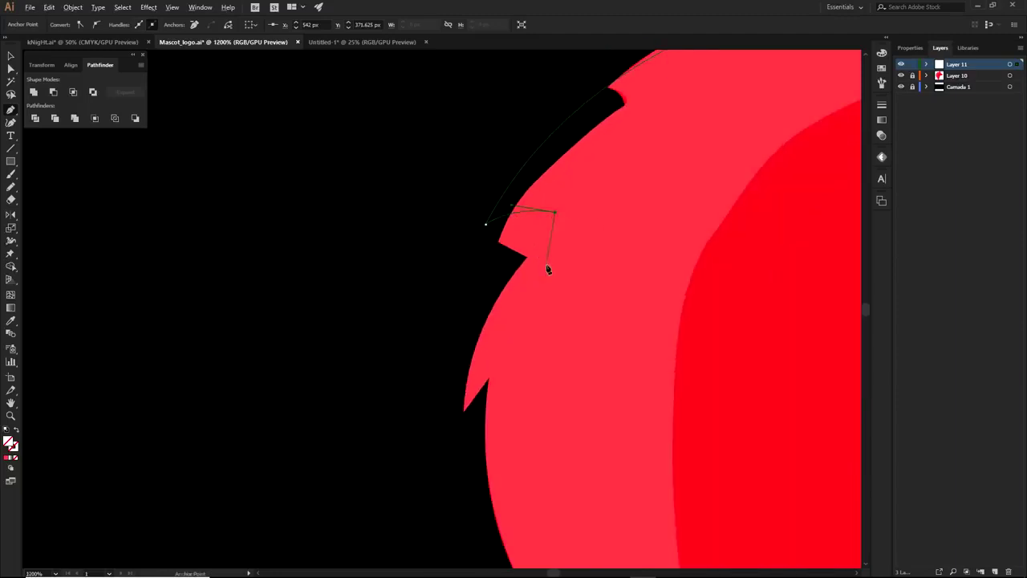
{"action": "left_click_drag", "start_coordinate": [545, 268], "coordinate": [533, 241]}
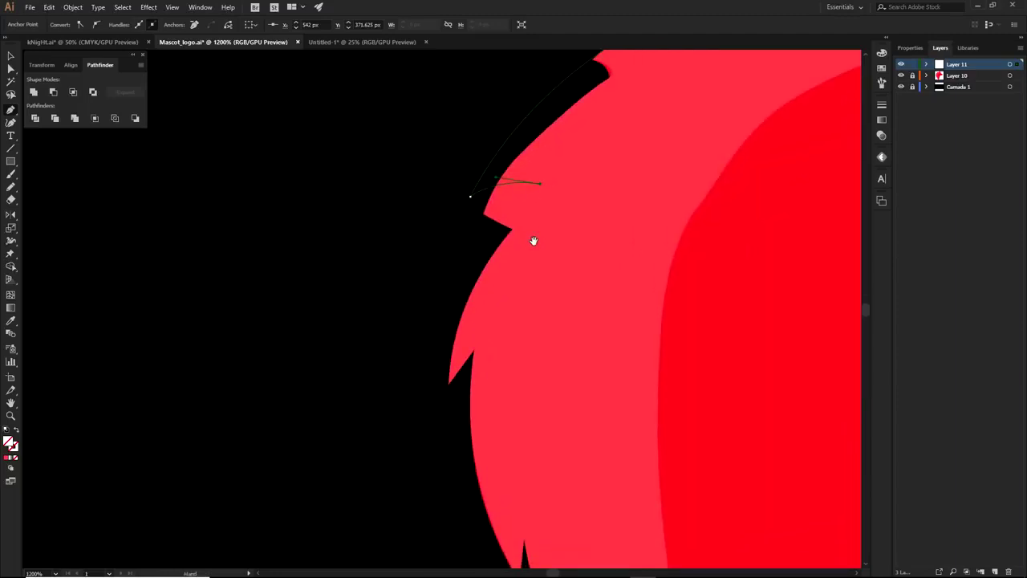
{"action": "scroll", "coordinate": [534, 241], "scroll_direction": "down", "scroll_amount": 1}
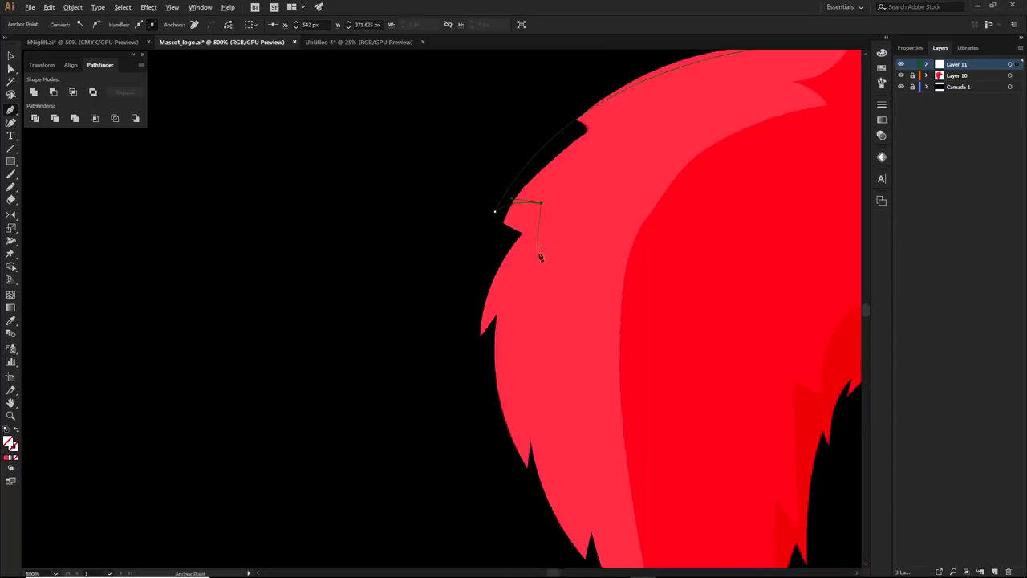
{"action": "scroll", "coordinate": [573, 326], "scroll_direction": "down", "scroll_amount": 2}
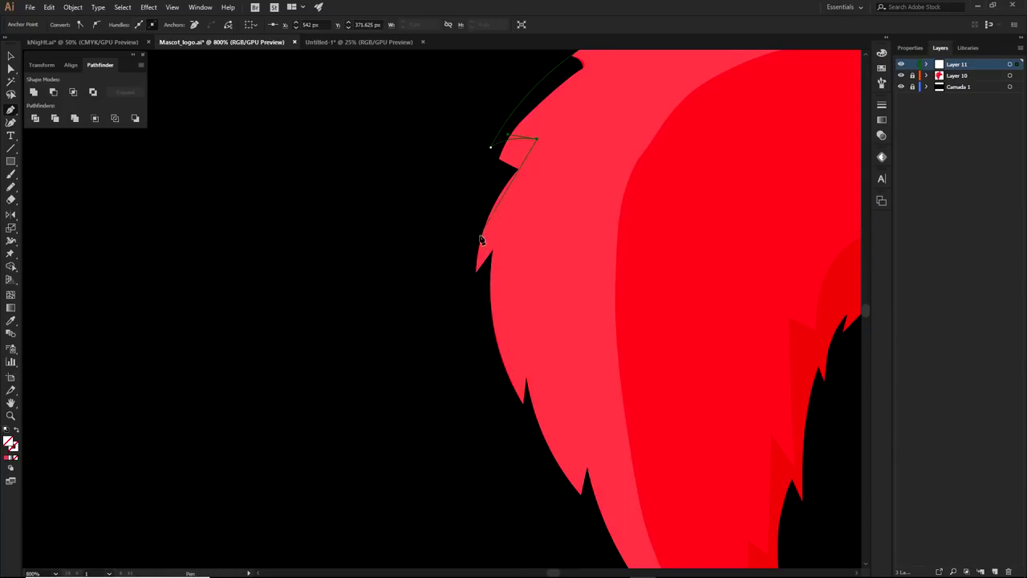
{"action": "left_click_drag", "start_coordinate": [522, 404], "coordinate": [577, 507]}
{"action": "left_click", "coordinate": [469, 307], "text": "ctrl"}
{"action": "left_click_drag", "start_coordinate": [470, 305], "coordinate": [467, 256]}
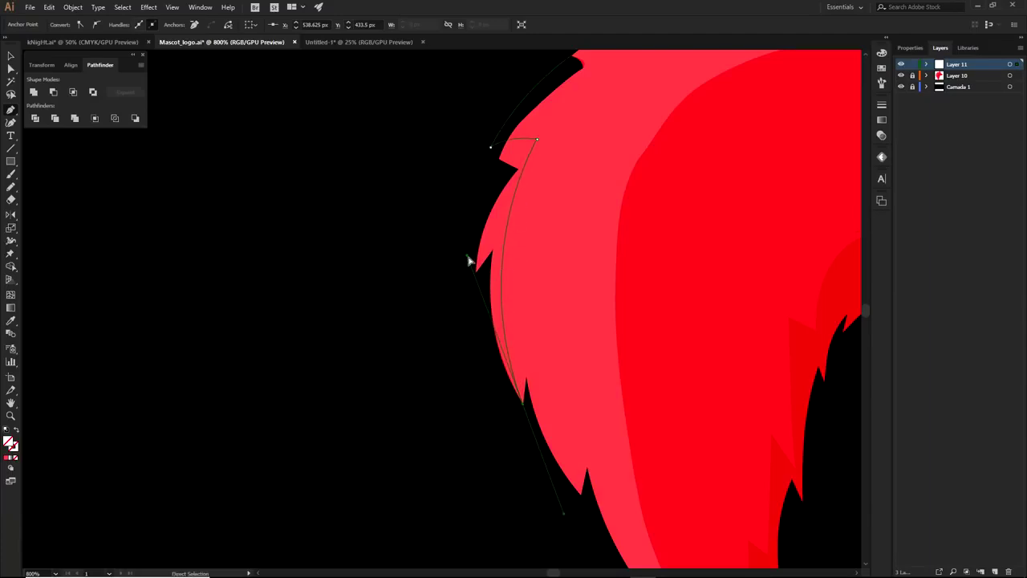
{"action": "left_click", "coordinate": [523, 405]}
Step: Remove the outgoing handle from the anchor at the second tuft's tip to make it a corner
{"action": "left_click_drag", "start_coordinate": [536, 413], "coordinate": [506, 337]}
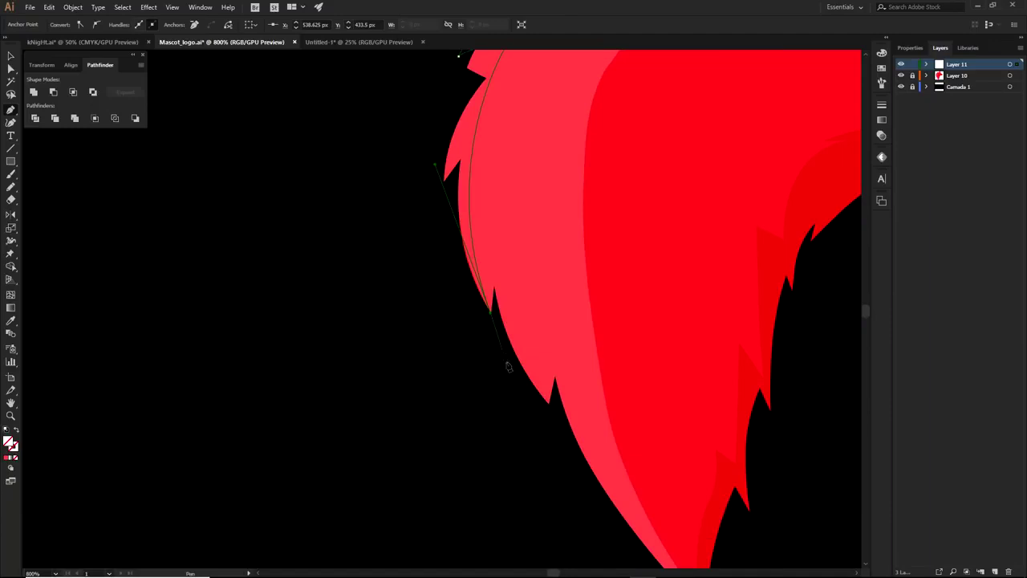
{"action": "key", "text": "ctrl"}
{"action": "left_click_drag", "start_coordinate": [522, 274], "coordinate": [568, 247]}
{"action": "key", "text": "ctrl+z"}
{"action": "left_click_drag", "start_coordinate": [528, 287], "coordinate": [550, 287]}
{"action": "key", "text": "ctrl+z"}
{"action": "left_click", "coordinate": [491, 313]}
{"action": "mouse_move", "coordinate": [500, 280]}
{"action": "left_mouse_down"}
{"action": "mouse_move", "coordinate": [519, 286]}
{"action": "mouse_move", "coordinate": [515, 266]}
{"action": "left_mouse_up"}
{"action": "key", "text": "ctrl+z"}
Step: Try placing the anchor for the fur notch just above the second tuft's tip
{"action": "scroll", "coordinate": [499, 308], "scroll_direction": "up", "scroll_amount": 1}
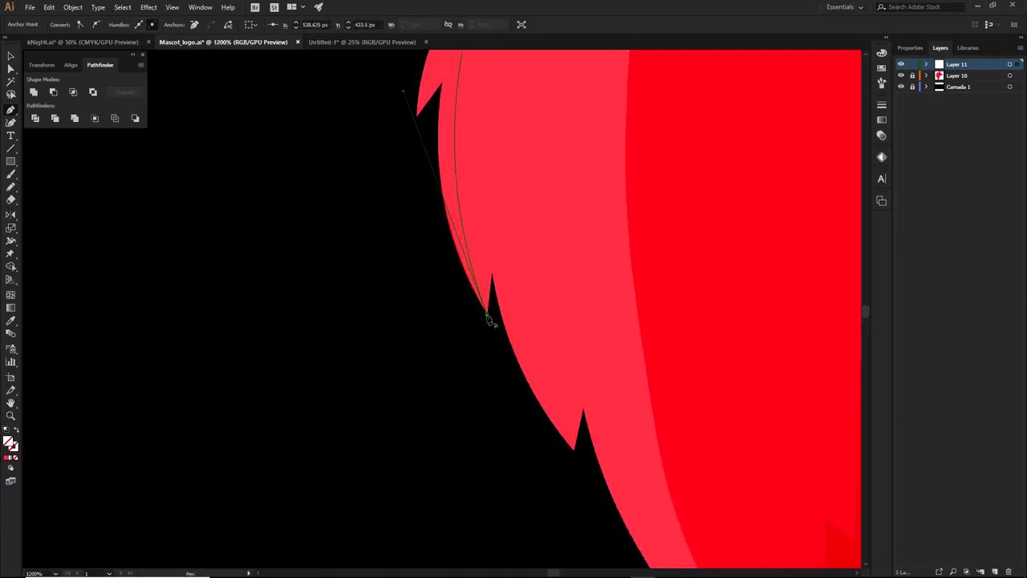
{"action": "left_click_drag", "start_coordinate": [521, 191], "coordinate": [545, 277]}
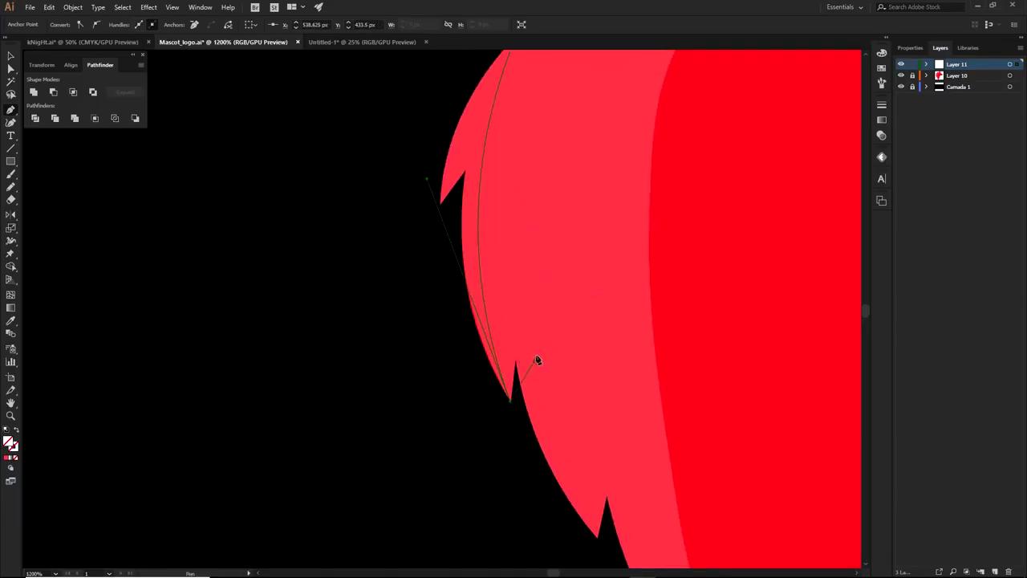
{"action": "left_click_drag", "start_coordinate": [511, 400], "coordinate": [528, 351]}
{"action": "scroll", "coordinate": [526, 353], "scroll_direction": "up", "scroll_amount": 3}
{"action": "left_click_drag", "start_coordinate": [522, 354], "coordinate": [496, 385]}
{"action": "scroll", "coordinate": [547, 338], "scroll_direction": "down", "scroll_amount": 4}
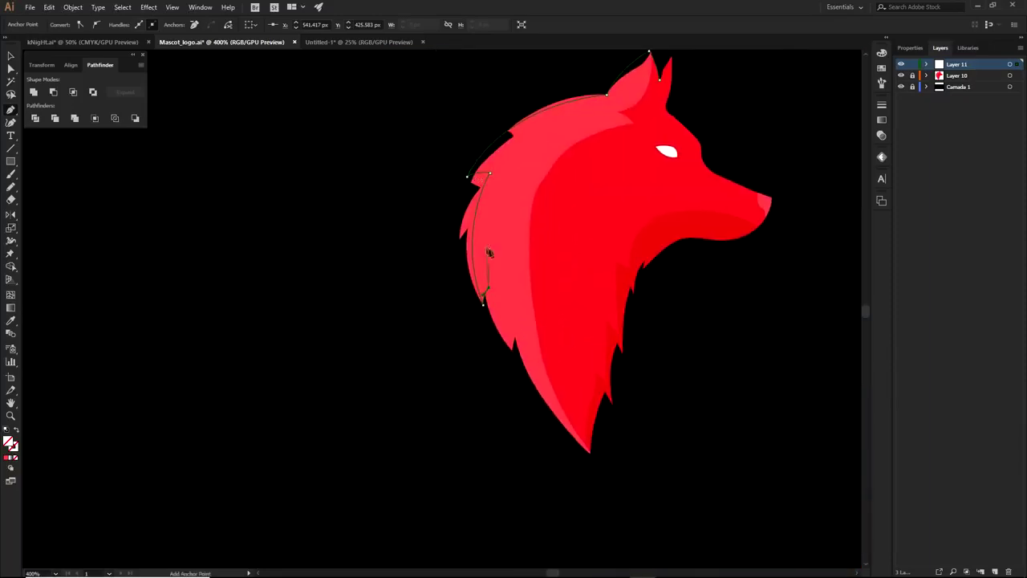
{"action": "scroll", "coordinate": [474, 176], "scroll_direction": "up", "scroll_amount": 3}
{"action": "scroll", "coordinate": [589, 138], "scroll_direction": "down", "scroll_amount": 2}
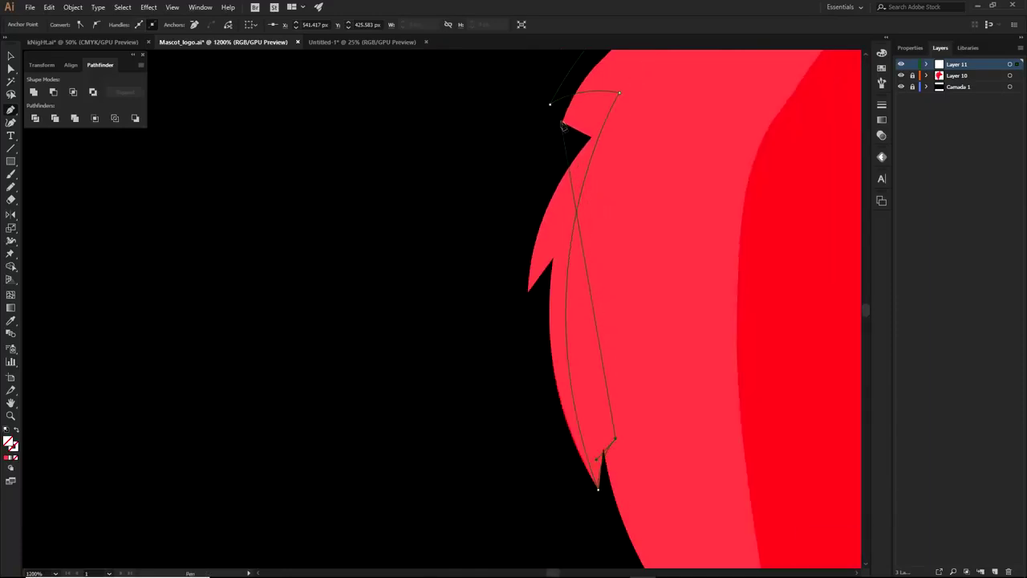
{"action": "scroll", "coordinate": [614, 413], "scroll_direction": "up", "scroll_amount": 2}
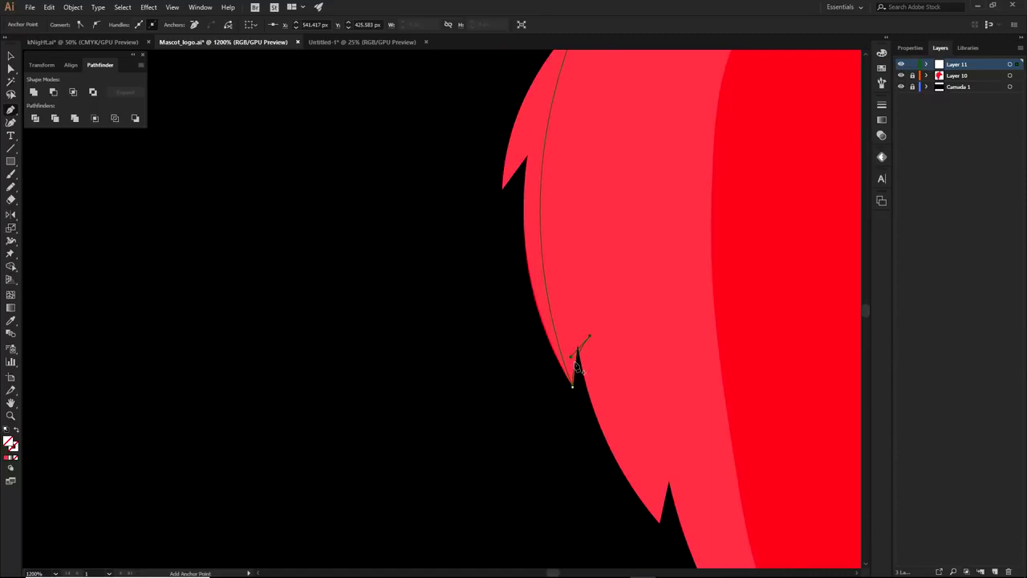
{"action": "scroll", "coordinate": [576, 369], "scroll_direction": "up", "scroll_amount": 3}
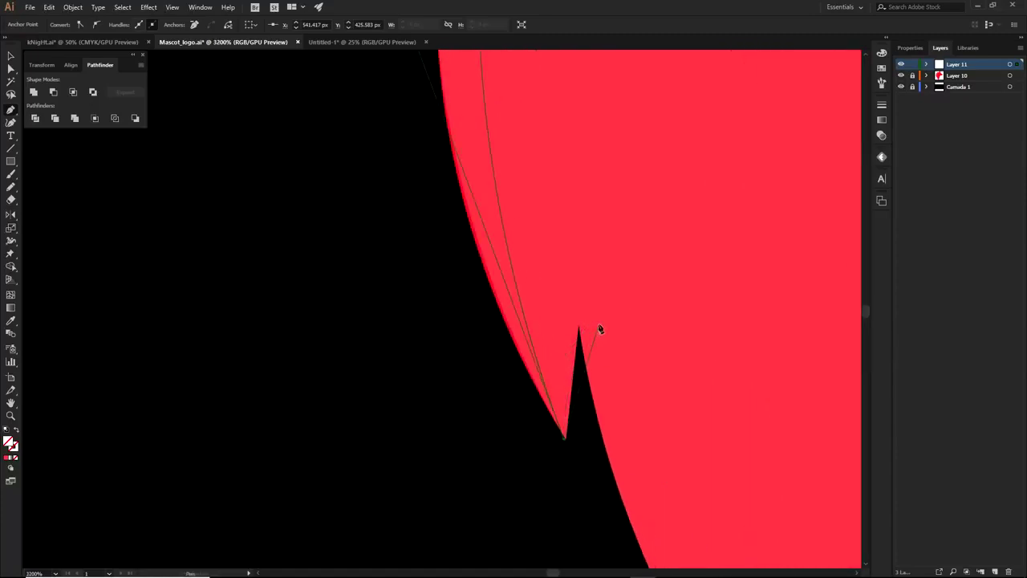
Step: Add the second fur notch with a corner anchor and trace a long curve down the back to the neck's lowest point
{"action": "left_click_drag", "start_coordinate": [608, 307], "coordinate": [652, 251]}
{"action": "mouse_move", "coordinate": [566, 368]}
{"action": "left_mouse_down"}
{"action": "mouse_move", "coordinate": [587, 382]}
{"action": "mouse_move", "coordinate": [564, 363]}
{"action": "left_mouse_up"}
{"action": "left_click", "coordinate": [607, 309]}
{"action": "scroll", "coordinate": [529, 281], "scroll_direction": "down", "scroll_amount": 5}
{"action": "left_click_drag", "start_coordinate": [530, 281], "coordinate": [440, 133]}
{"action": "left_click_drag", "start_coordinate": [608, 405], "coordinate": [724, 484]}
{"action": "left_click", "coordinate": [608, 404]}
Step: Trace the front of the neck upward with one fur notch and tuft, continuing along the throat and jaw to the nose tip
{"action": "left_click_drag", "start_coordinate": [642, 267], "coordinate": [659, 300]}
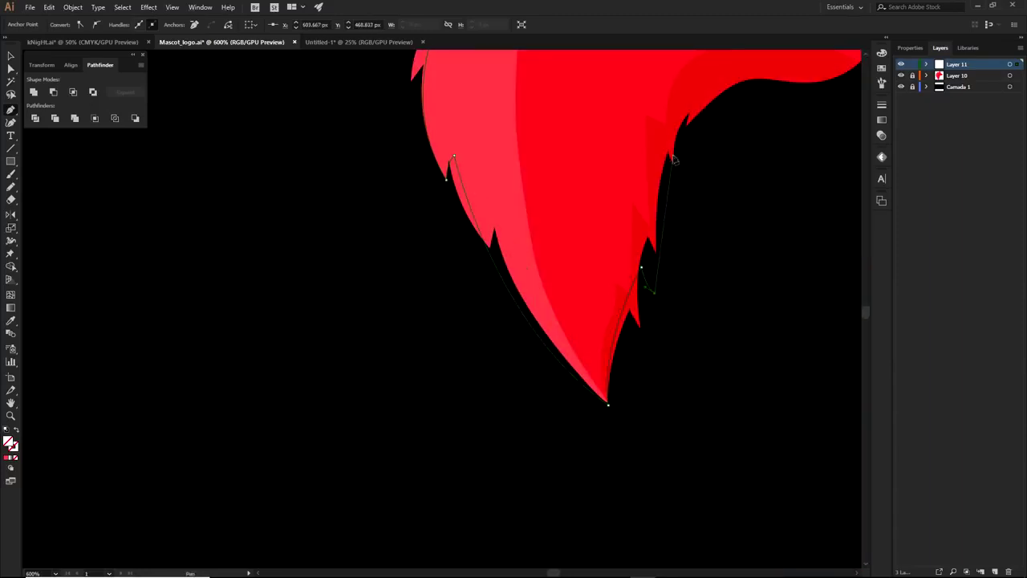
{"action": "scroll", "coordinate": [667, 236], "scroll_direction": "up", "scroll_amount": 2}
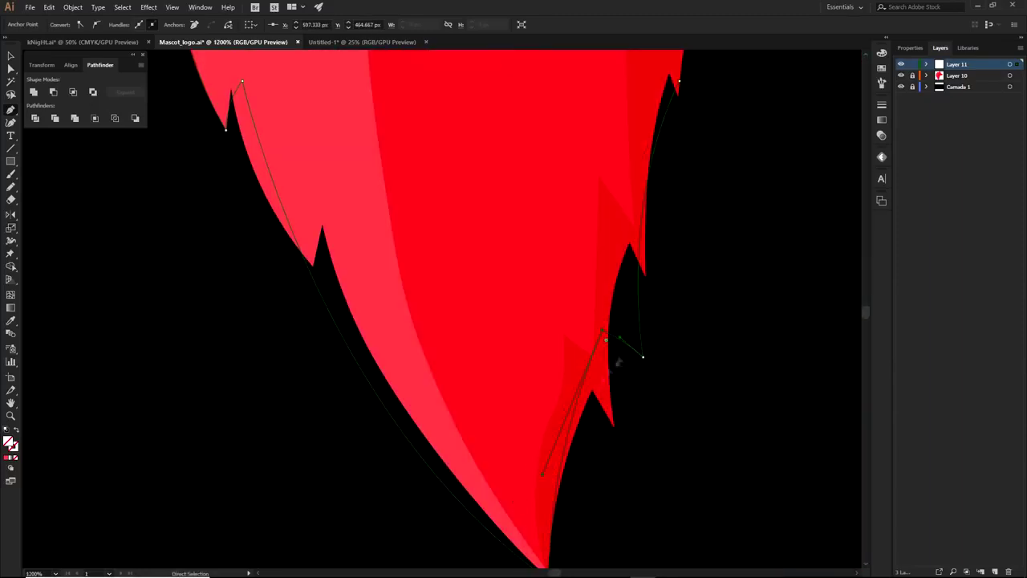
{"action": "left_click", "coordinate": [643, 357], "text": "ctrl"}
{"action": "scroll", "coordinate": [601, 425], "scroll_direction": "down", "scroll_amount": 1}
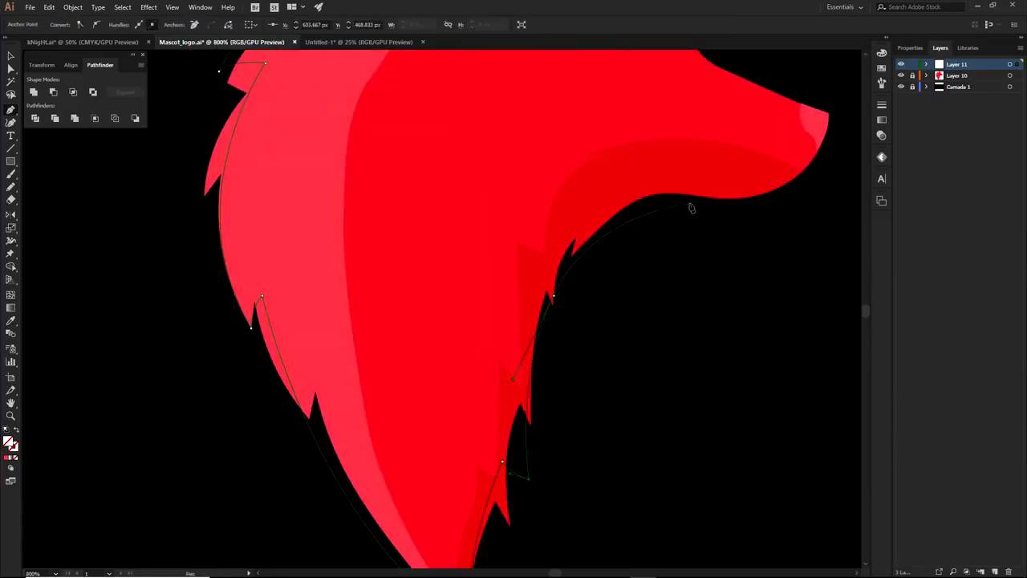
{"action": "scroll", "coordinate": [691, 208], "scroll_direction": "up", "scroll_amount": 2}
{"action": "scroll", "coordinate": [699, 179], "scroll_direction": "up", "scroll_amount": 3}
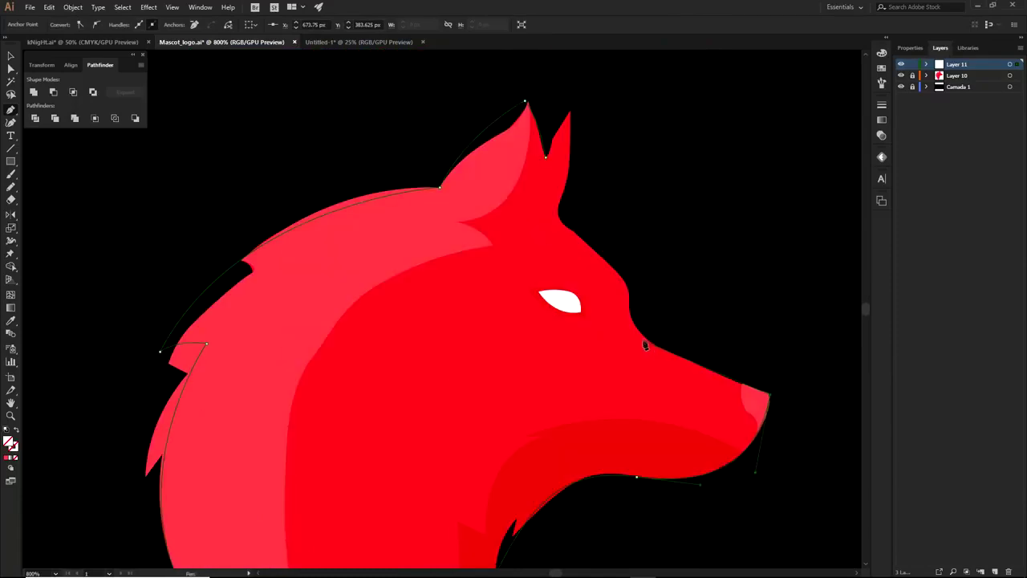
Step: Trace the snout, brow, forehead and front ear, and close the outline at the notch between the ears
{"action": "left_click_drag", "start_coordinate": [647, 340], "coordinate": [624, 326]}
{"action": "left_click_drag", "start_coordinate": [628, 283], "coordinate": [615, 266]}
{"action": "left_click", "coordinate": [558, 218]}
{"action": "left_click_drag", "start_coordinate": [570, 164], "coordinate": [599, 284]}
{"action": "left_click_drag", "start_coordinate": [600, 231], "coordinate": [592, 181]}
{"action": "left_click", "coordinate": [599, 231]}
{"action": "left_click_drag", "start_coordinate": [575, 277], "coordinate": [567, 304]}
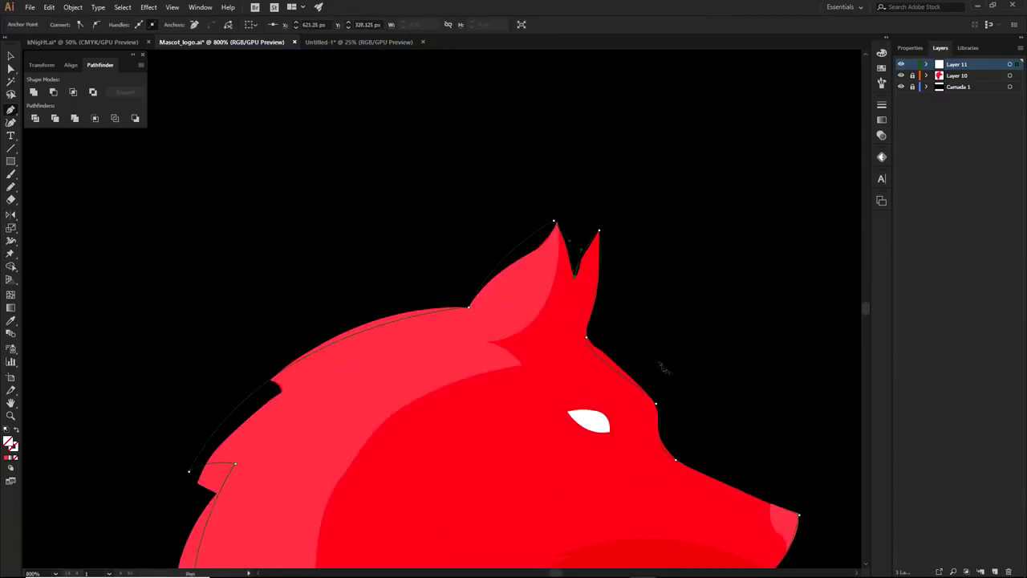
Step: Hide Layer 10 and move the anchor at the back's second tuft tip slightly outward
{"action": "left_click", "coordinate": [901, 75]}
{"action": "scroll", "coordinate": [676, 285], "scroll_direction": "down", "scroll_amount": 3}
{"action": "left_click_drag", "start_coordinate": [722, 356], "coordinate": [683, 293]}
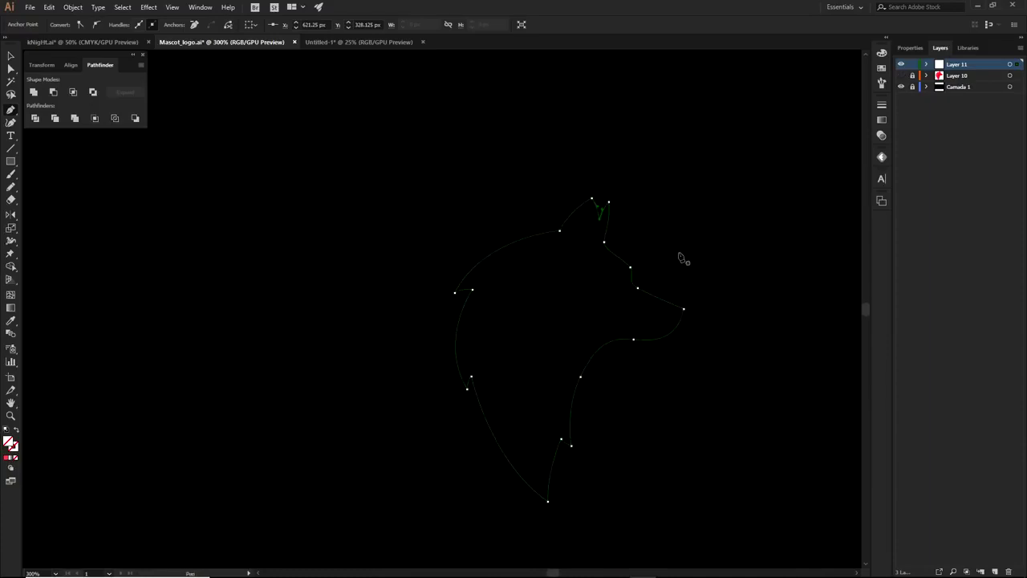
{"action": "left_click_drag", "start_coordinate": [533, 173], "coordinate": [698, 331]}
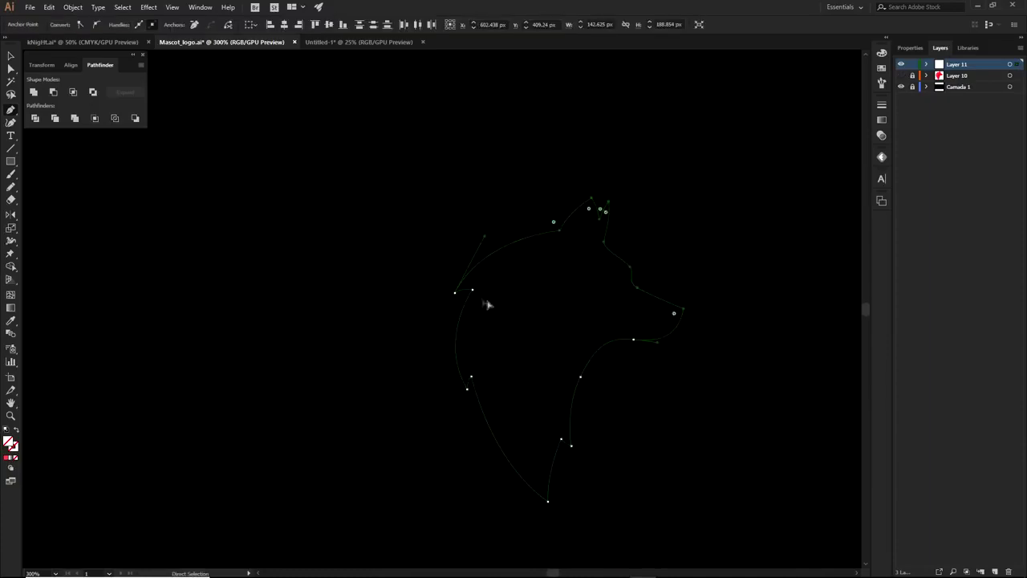
{"action": "left_click", "coordinate": [469, 391]}
{"action": "scroll", "coordinate": [469, 392], "scroll_direction": "up", "scroll_amount": 3}
{"action": "left_click_drag", "start_coordinate": [469, 390], "coordinate": [458, 399]}
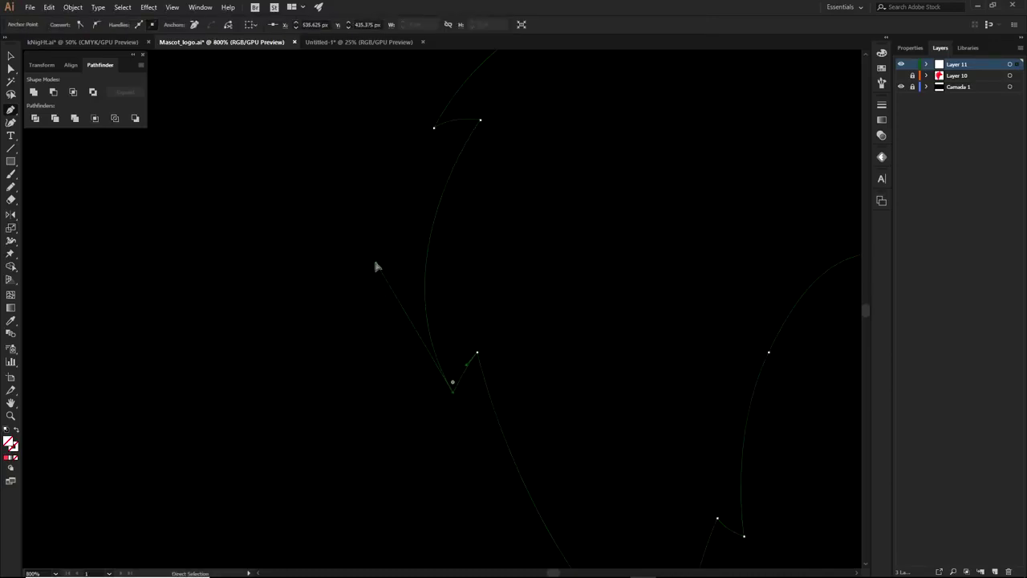
{"action": "scroll", "coordinate": [479, 374], "scroll_direction": "up", "scroll_amount": 2}
{"action": "left_click_drag", "start_coordinate": [456, 360], "coordinate": [450, 362]}
{"action": "scroll", "coordinate": [443, 361], "scroll_direction": "down", "scroll_amount": 4}
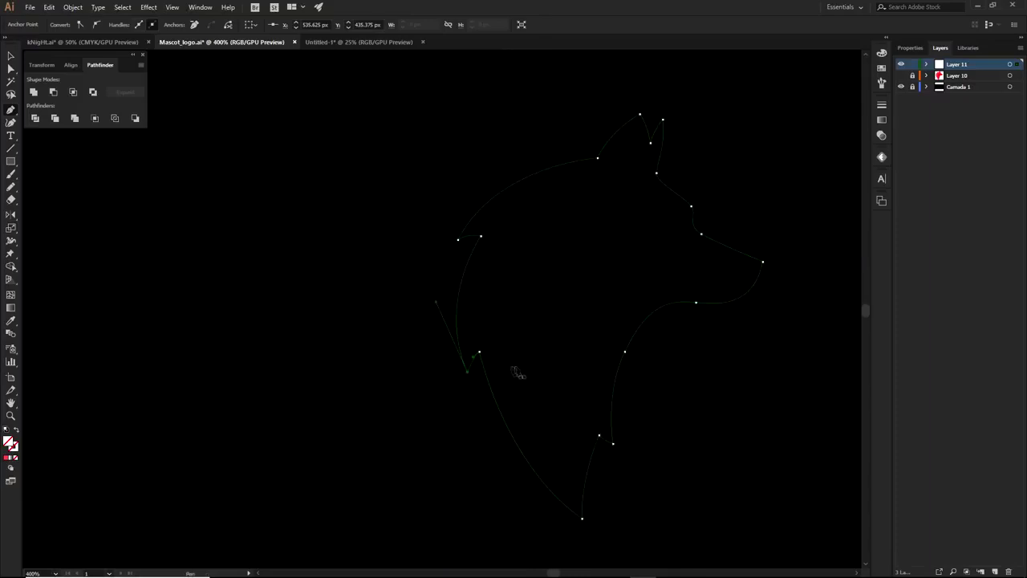
Step: Fill the closed wolf outline with the solid pinkish red and deselect it
{"action": "scroll", "coordinate": [520, 370], "scroll_direction": "down", "scroll_amount": 1}
{"action": "left_click", "coordinate": [7, 457]}
{"action": "left_click", "coordinate": [545, 187], "text": "ctrl"}
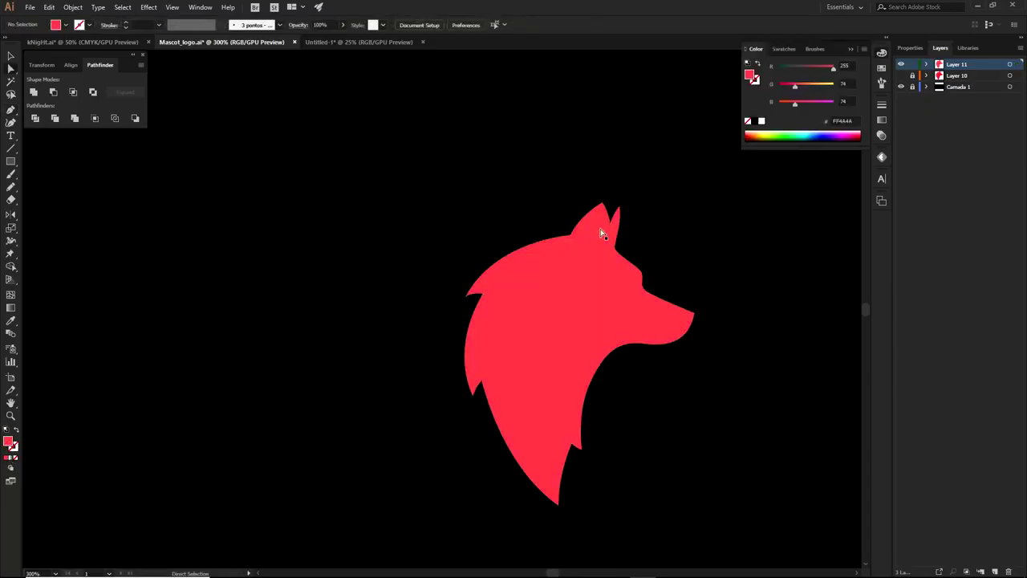
Step: Adjust the curve below the fur notch on the front of the neck with its anchor handle, then deselect the shape
{"action": "scroll", "coordinate": [574, 462], "scroll_direction": "up", "scroll_amount": 3}
{"action": "scroll", "coordinate": [570, 500], "scroll_direction": "down", "scroll_amount": 2}
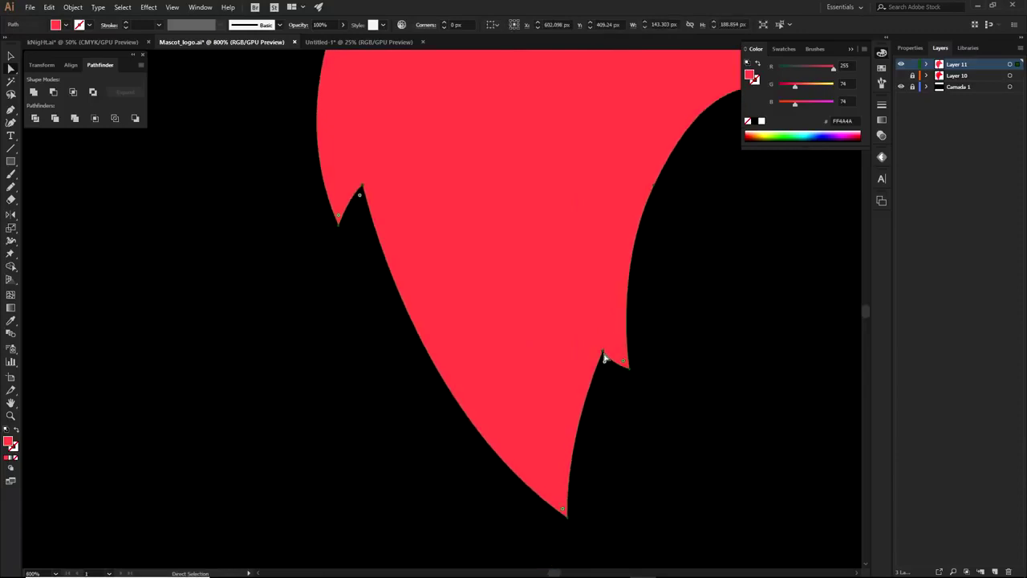
{"action": "left_click", "coordinate": [595, 390]}
{"action": "left_click_drag", "start_coordinate": [563, 447], "coordinate": [557, 434]}
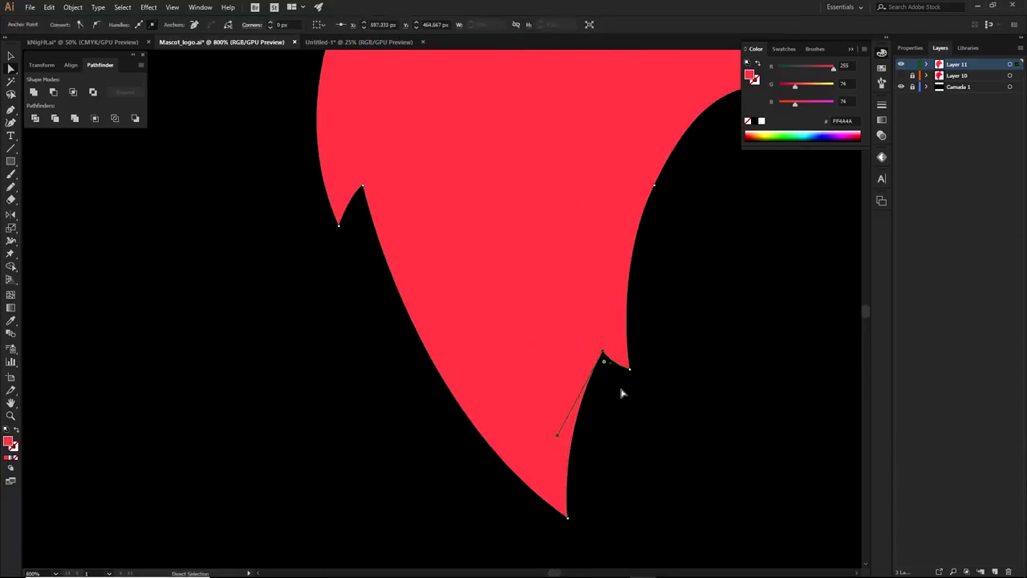
{"action": "left_click", "coordinate": [653, 400]}
{"action": "scroll", "coordinate": [666, 381], "scroll_direction": "down", "scroll_amount": 3}
{"action": "left_click_drag", "start_coordinate": [726, 342], "coordinate": [647, 453]}
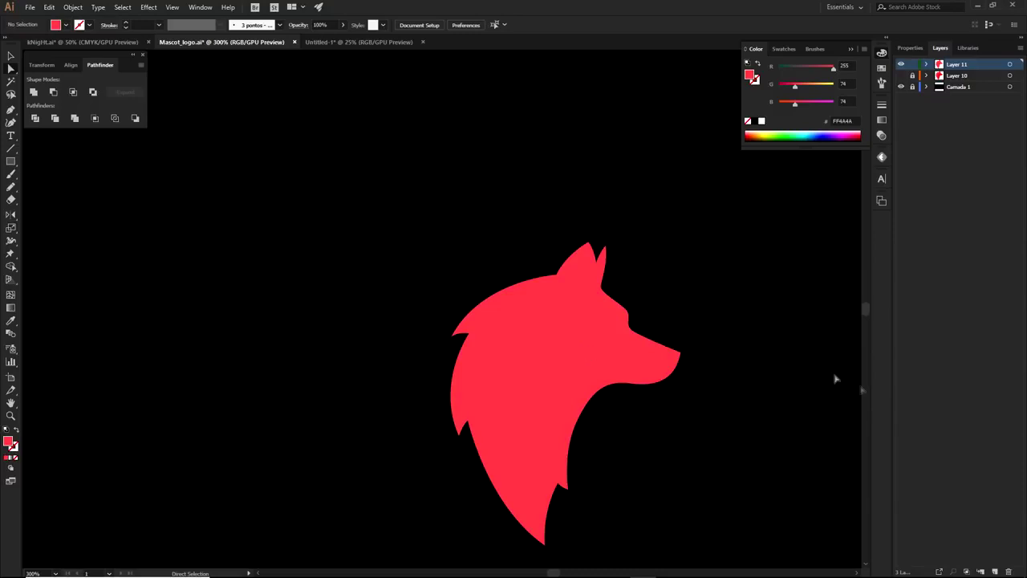
Step: Add a new layer and begin an outer outline from above the rear ear, round its base and along the back to the first tuft
{"action": "left_click", "coordinate": [996, 571]}
{"action": "key", "text": "p"}
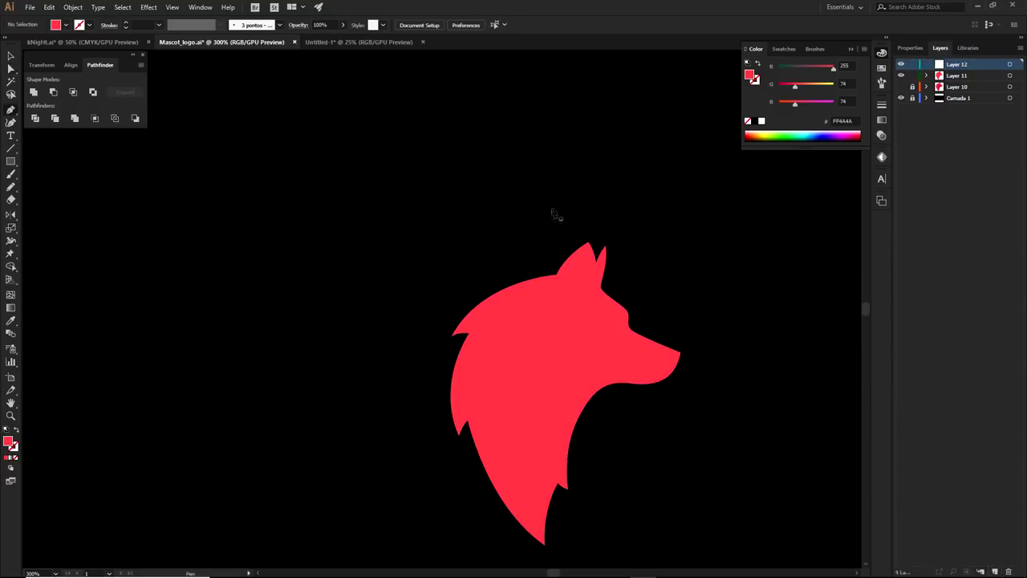
{"action": "scroll", "coordinate": [556, 231], "scroll_direction": "up", "scroll_amount": 1}
{"action": "left_click_drag", "start_coordinate": [615, 237], "coordinate": [688, 227]}
{"action": "scroll", "coordinate": [687, 227], "scroll_direction": "up", "scroll_amount": 2}
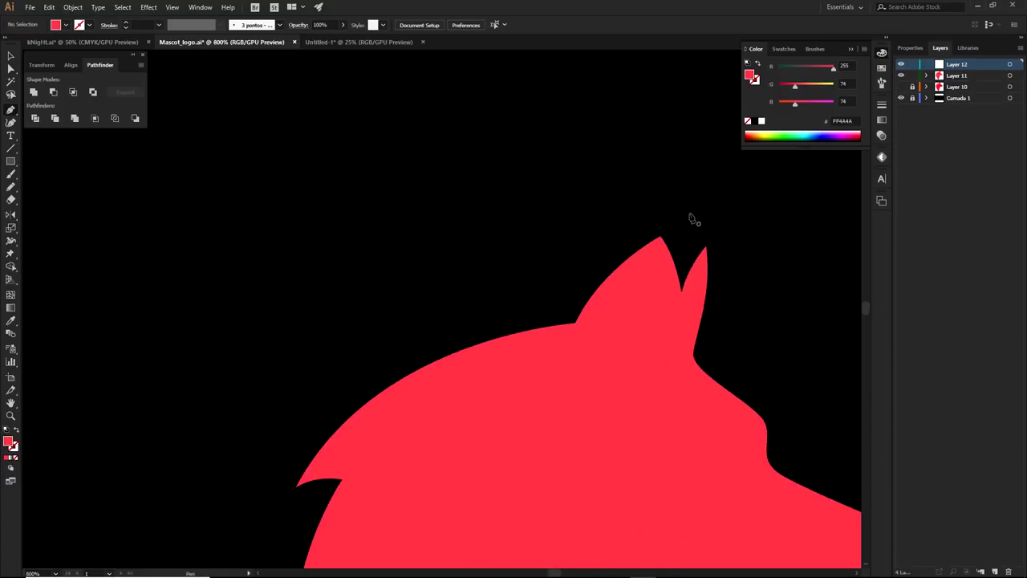
{"action": "scroll", "coordinate": [587, 256], "scroll_direction": "down", "scroll_amount": 2}
{"action": "left_click_drag", "start_coordinate": [589, 257], "coordinate": [670, 318]}
{"action": "left_click_drag", "start_coordinate": [696, 282], "coordinate": [776, 195]}
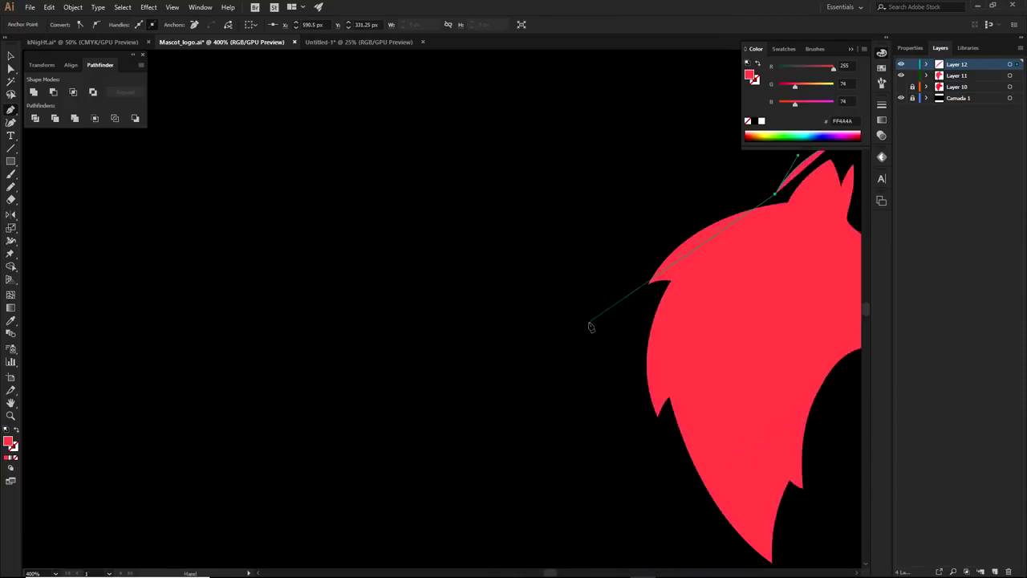
{"action": "left_click_drag", "start_coordinate": [612, 312], "coordinate": [558, 425]}
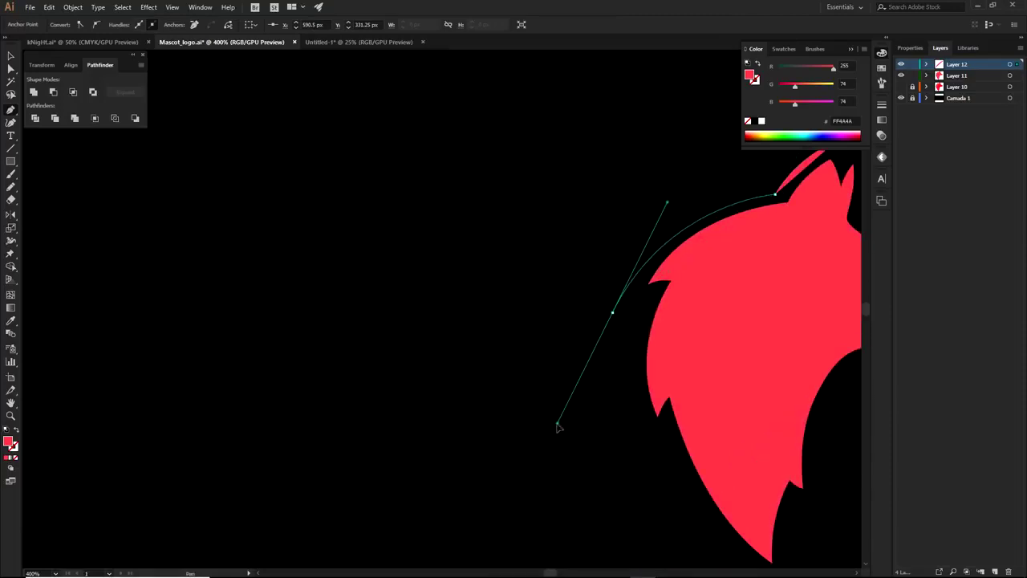
Step: Move the outer outline's anchor at the rear ear's base slightly upward and tidy the curve along the back
{"action": "left_click", "coordinate": [776, 193]}
{"action": "left_click_drag", "start_coordinate": [776, 191], "coordinate": [776, 189]}
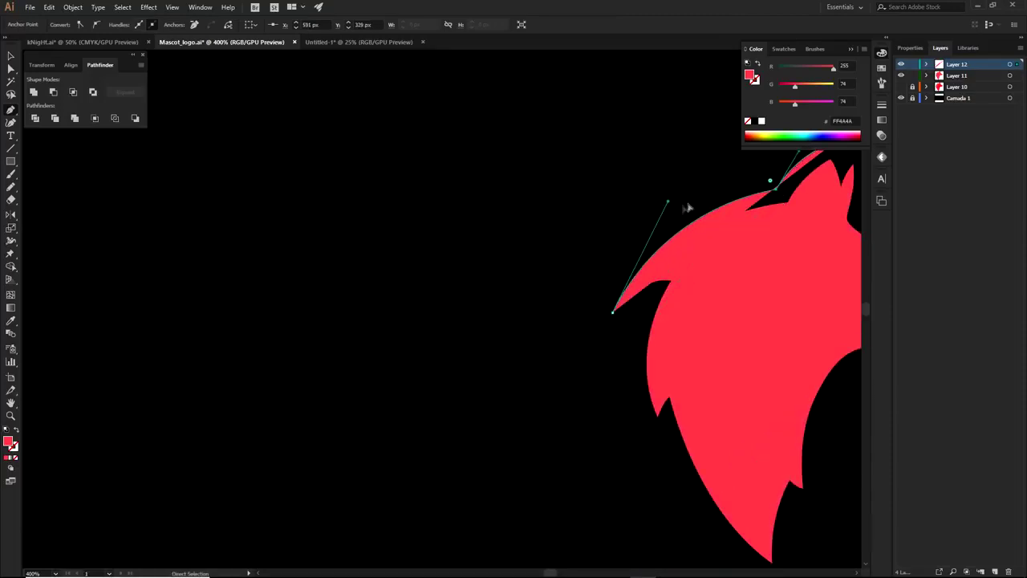
{"action": "left_click_drag", "start_coordinate": [734, 231], "coordinate": [738, 228]}
Step: Remove the fill from the outer outline and trace the underside of the back's first fur tuft to its notch
{"action": "left_click_drag", "start_coordinate": [756, 343], "coordinate": [639, 351]}
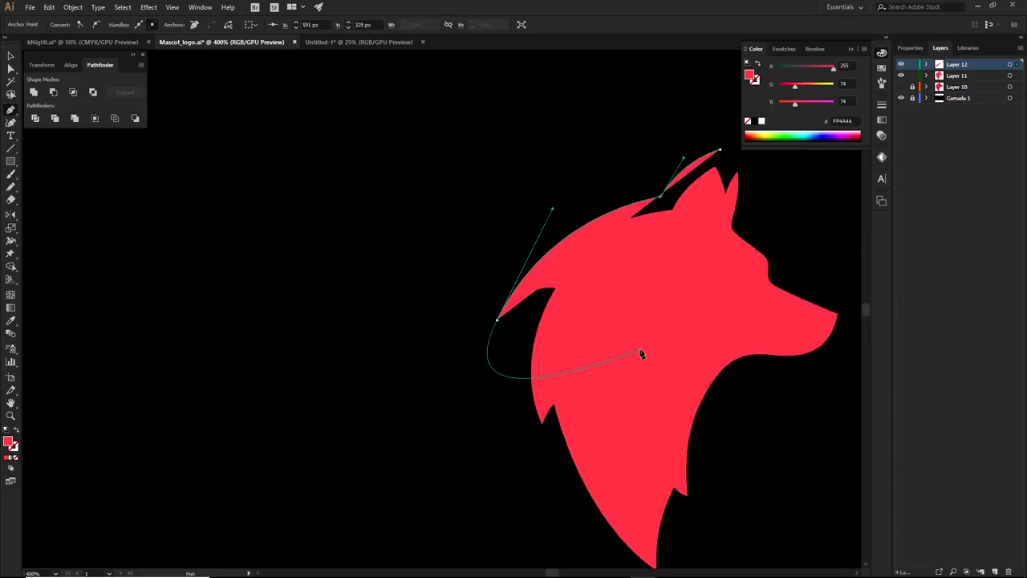
{"action": "left_click", "coordinate": [16, 460]}
{"action": "left_click_drag", "start_coordinate": [494, 319], "coordinate": [533, 311]}
{"action": "left_click", "coordinate": [493, 317]}
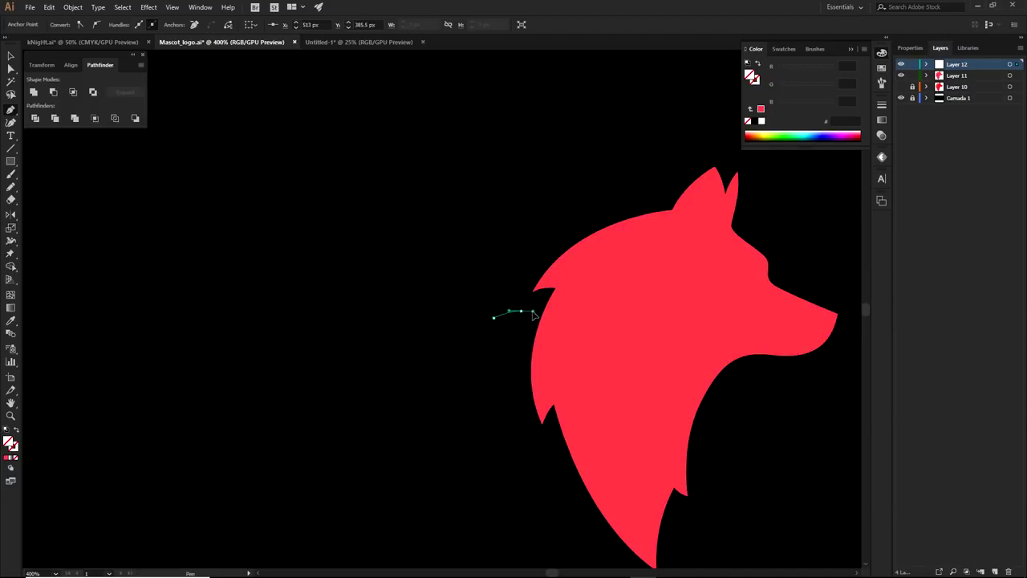
{"action": "left_click_drag", "start_coordinate": [520, 505], "coordinate": [547, 535]}
{"action": "key", "text": "ctrl+z"}
{"action": "left_click_drag", "start_coordinate": [544, 494], "coordinate": [576, 550]}
{"action": "key", "text": "ctrl+z"}
{"action": "left_click_drag", "start_coordinate": [547, 451], "coordinate": [572, 488]}
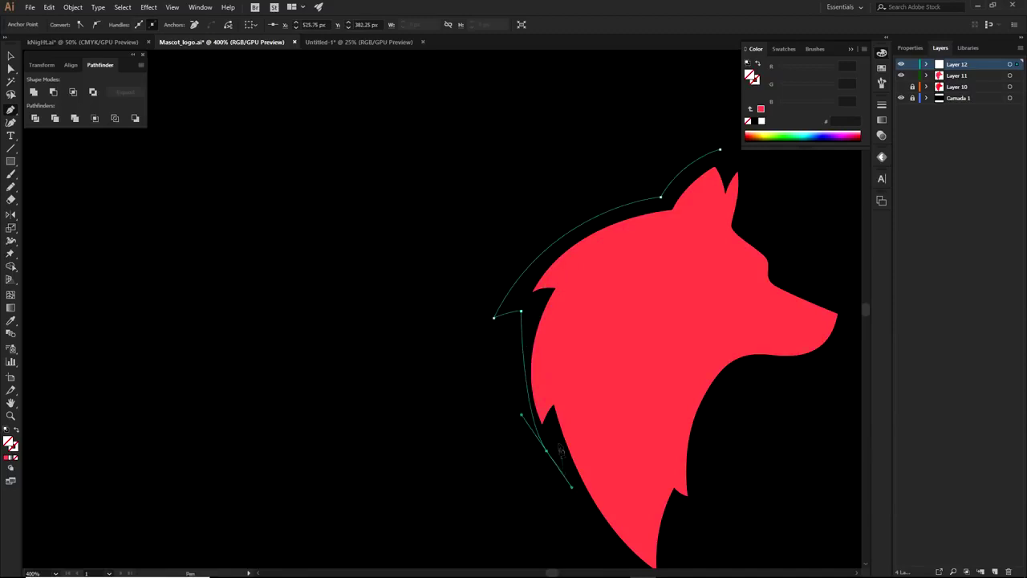
{"action": "key", "text": "ctrl+z"}
Step: Extend the outer outline down to the second tuft's tip, reshape that curve, and add a corner anchor at the tuft's inner notch
{"action": "left_click_drag", "start_coordinate": [545, 499], "coordinate": [590, 423]}
{"action": "scroll", "coordinate": [591, 411], "scroll_direction": "up", "scroll_amount": 4}
{"action": "left_click", "coordinate": [506, 336]}
{"action": "key", "text": "ctrl+a"}
{"action": "left_click_drag", "start_coordinate": [508, 326], "coordinate": [499, 340]}
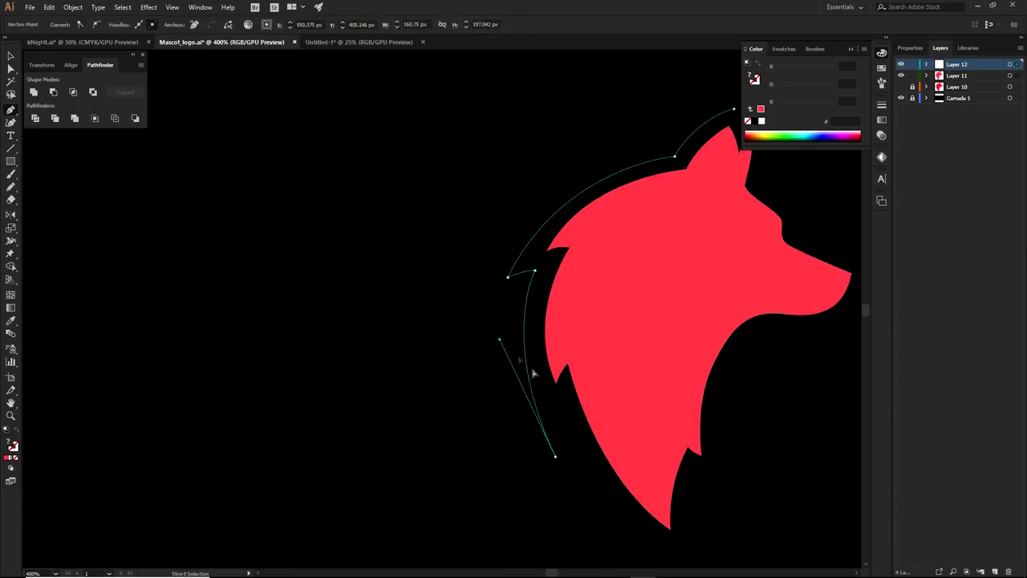
{"action": "left_click", "coordinate": [555, 456]}
{"action": "mouse_move", "coordinate": [567, 417]}
{"action": "left_mouse_down"}
{"action": "mouse_move", "coordinate": [583, 407]}
{"action": "mouse_move", "coordinate": [555, 429]}
{"action": "left_mouse_up"}
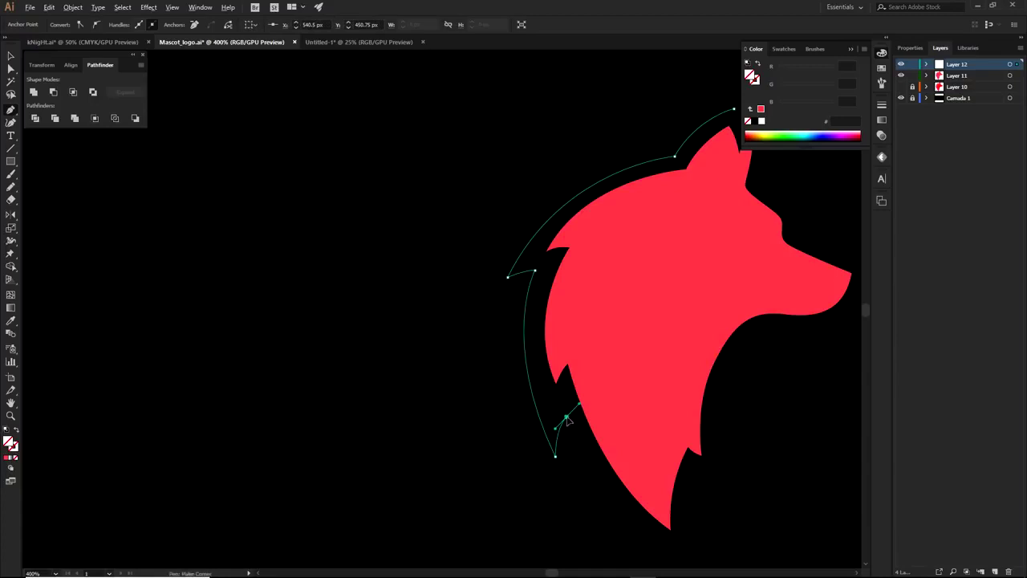
{"action": "left_click", "coordinate": [567, 418]}
Step: Trace the outer outline down the back of the neck to the lowest point, refining the second tuft's tip and the bottom tip
{"action": "left_click_drag", "start_coordinate": [616, 467], "coordinate": [553, 381]}
{"action": "left_click_drag", "start_coordinate": [617, 476], "coordinate": [700, 514]}
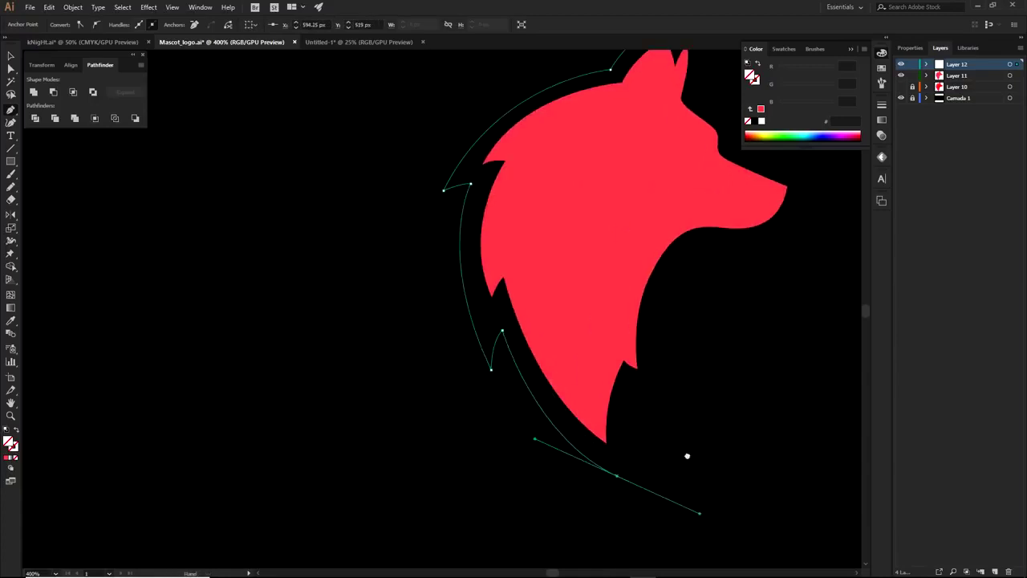
{"action": "left_click_drag", "start_coordinate": [687, 456], "coordinate": [655, 462]}
{"action": "left_click_drag", "start_coordinate": [460, 383], "coordinate": [400, 263]}
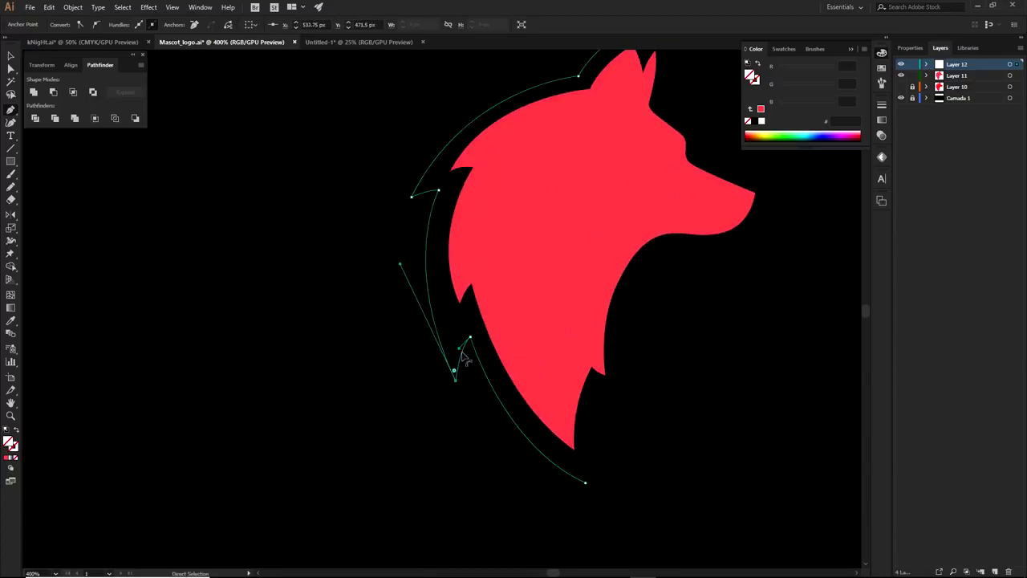
{"action": "left_click_drag", "start_coordinate": [586, 484], "coordinate": [500, 447]}
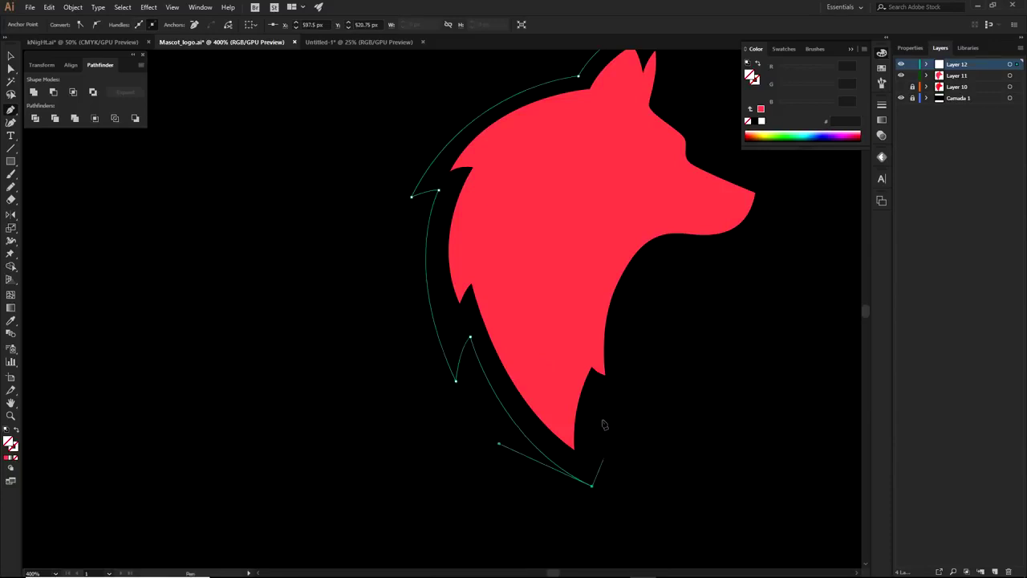
{"action": "mouse_move", "coordinate": [610, 395]}
{"action": "left_mouse_down"}
{"action": "mouse_move", "coordinate": [630, 369]}
{"action": "mouse_move", "coordinate": [605, 396]}
{"action": "left_mouse_up"}
{"action": "left_click_drag", "start_coordinate": [593, 486], "coordinate": [596, 482]}
Step: Trace the outer outline around the front fur notch and up the front of the neck to the throat
{"action": "left_click", "coordinate": [606, 395]}
{"action": "mouse_move", "coordinate": [621, 403]}
{"action": "left_mouse_down"}
{"action": "mouse_move", "coordinate": [639, 413]}
{"action": "mouse_move", "coordinate": [628, 407]}
{"action": "left_mouse_up"}
{"action": "left_click", "coordinate": [622, 403]}
{"action": "left_click_drag", "start_coordinate": [649, 334], "coordinate": [564, 361]}
{"action": "left_click_drag", "start_coordinate": [574, 283], "coordinate": [624, 240]}
{"action": "left_click_drag", "start_coordinate": [536, 431], "coordinate": [539, 432]}
{"action": "left_click_drag", "start_coordinate": [574, 282], "coordinate": [569, 287]}
{"action": "left_click_drag", "start_coordinate": [620, 246], "coordinate": [583, 273]}
Step: Continue the outer outline around the chin and nose tip, then along the snout to the brow
{"action": "left_click_drag", "start_coordinate": [641, 276], "coordinate": [652, 316]}
{"action": "left_click", "coordinate": [694, 211]}
{"action": "left_click_drag", "start_coordinate": [617, 249], "coordinate": [601, 240]}
{"action": "left_click_drag", "start_coordinate": [574, 197], "coordinate": [536, 263]}
{"action": "scroll", "coordinate": [536, 263], "scroll_direction": "up", "scroll_amount": 2}
{"action": "left_click_drag", "start_coordinate": [600, 313], "coordinate": [561, 290]}
{"action": "left_click_drag", "start_coordinate": [623, 366], "coordinate": [645, 370]}
Step: Trace the outer outline around the forehead, front ear and notch between the ears, closing it at the rear ear's tip
{"action": "left_click_drag", "start_coordinate": [532, 261], "coordinate": [534, 242]}
{"action": "mouse_move", "coordinate": [525, 148]}
{"action": "left_mouse_down"}
{"action": "mouse_move", "coordinate": [539, 217]}
{"action": "mouse_move", "coordinate": [537, 150]}
{"action": "left_mouse_up"}
{"action": "left_click_drag", "start_coordinate": [546, 329], "coordinate": [558, 329]}
{"action": "left_click_drag", "start_coordinate": [615, 382], "coordinate": [619, 377]}
{"action": "left_click", "coordinate": [552, 186]}
{"action": "left_click_drag", "start_coordinate": [523, 223], "coordinate": [519, 238]}
{"action": "left_click", "coordinate": [524, 223]}
{"action": "left_click_drag", "start_coordinate": [506, 186], "coordinate": [501, 170]}
Step: Refine the outer outline's curves around the forehead and front ear with Direct Selection, then deselect the path
{"action": "key", "text": "a"}
{"action": "left_click_drag", "start_coordinate": [557, 329], "coordinate": [560, 331]}
{"action": "left_click_drag", "start_coordinate": [568, 225], "coordinate": [573, 231]}
{"action": "scroll", "coordinate": [644, 338], "scroll_direction": "down", "scroll_amount": 2}
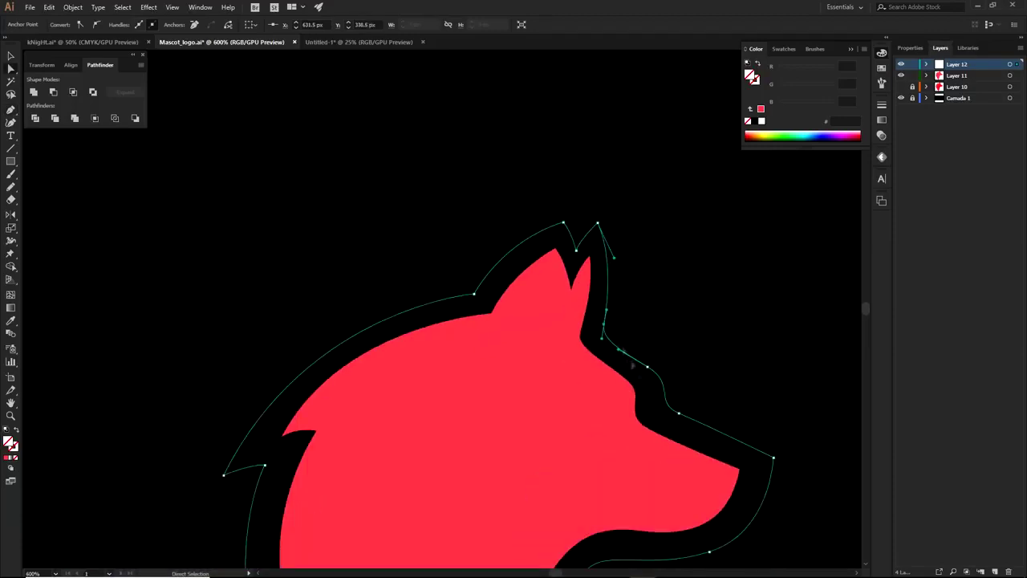
{"action": "left_click_drag", "start_coordinate": [647, 329], "coordinate": [673, 256]}
{"action": "left_click", "coordinate": [689, 366]}
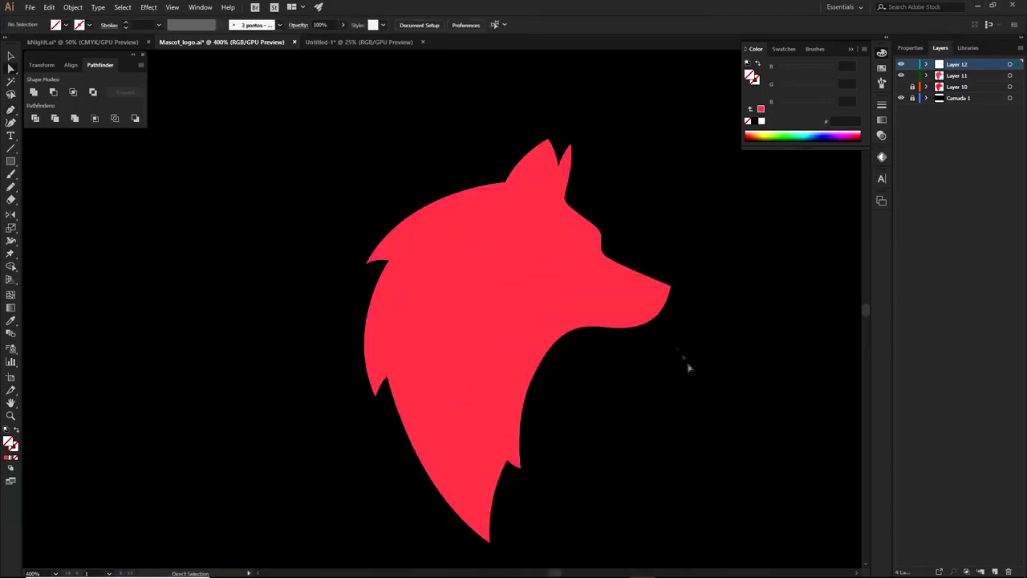
Step: Select the outer outline and adjust the handle of its back curve for a slightly fuller arc
{"action": "scroll", "coordinate": [608, 446], "scroll_direction": "down", "scroll_amount": 2}
{"action": "key", "text": "ctrl+a"}
{"action": "scroll", "coordinate": [552, 263], "scroll_direction": "up", "scroll_amount": 2}
{"action": "left_click", "coordinate": [536, 242]}
{"action": "scroll", "coordinate": [540, 246], "scroll_direction": "up", "scroll_amount": 2}
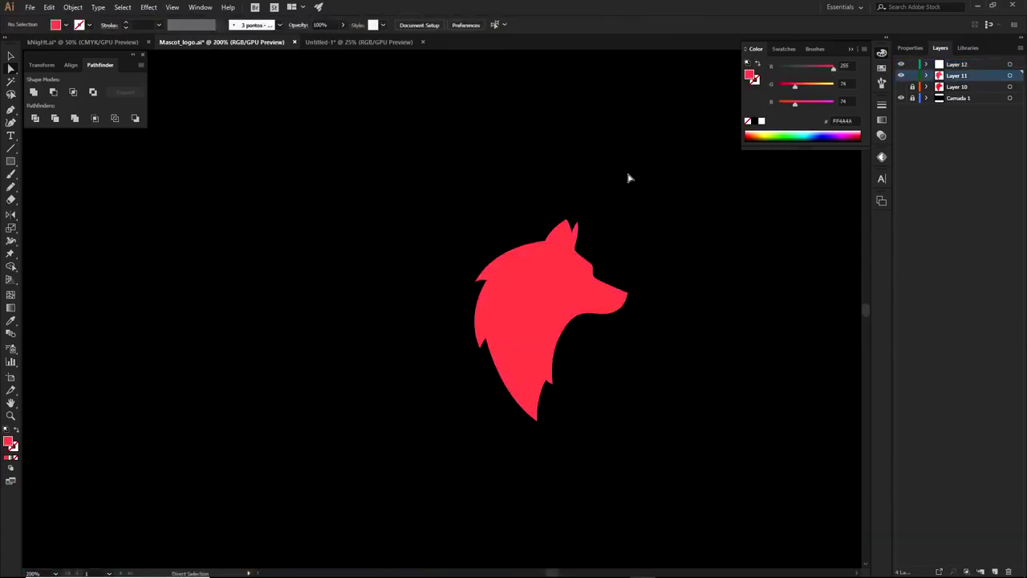
{"action": "left_click_drag", "start_coordinate": [461, 172], "coordinate": [681, 419]}
{"action": "scroll", "coordinate": [561, 227], "scroll_direction": "up", "scroll_amount": 2}
{"action": "left_click", "coordinate": [522, 257]}
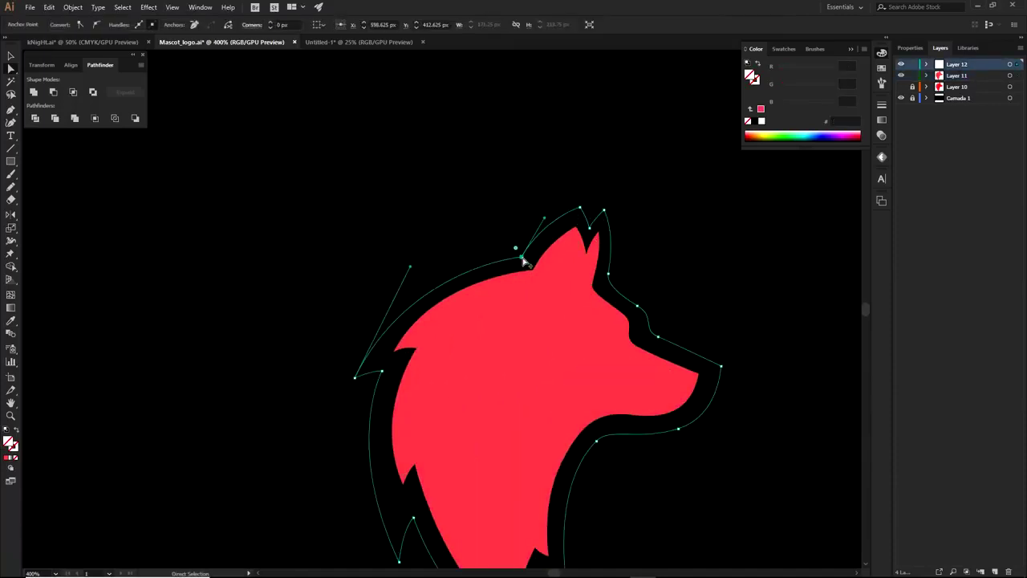
{"action": "left_click_drag", "start_coordinate": [410, 267], "coordinate": [409, 263]}
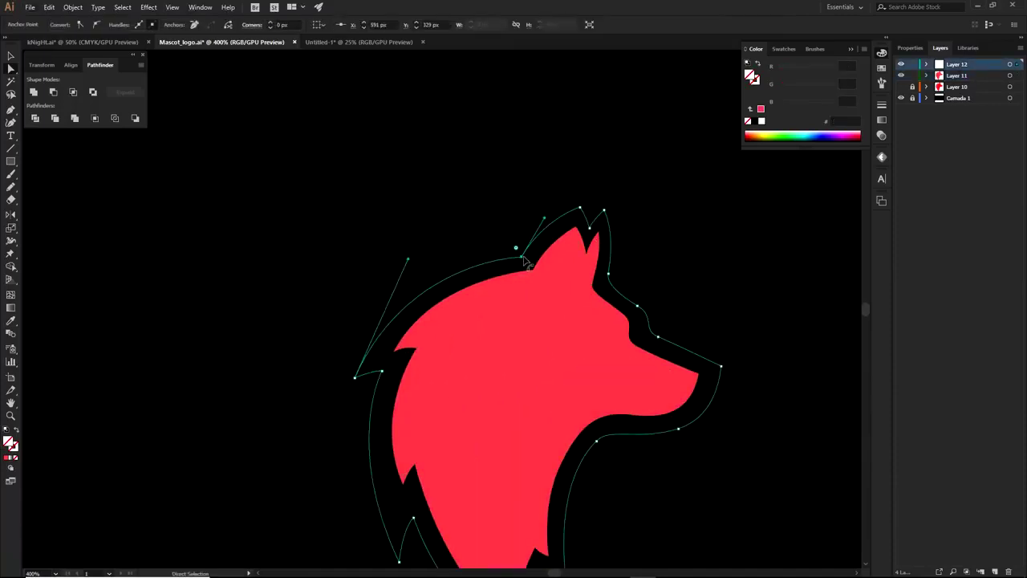
Step: Select the whole outer outline and fill it with a bright yellow, RGB 208, 255, 46
{"action": "left_click", "coordinate": [522, 257], "text": "alt"}
{"action": "left_click", "coordinate": [7, 458]}
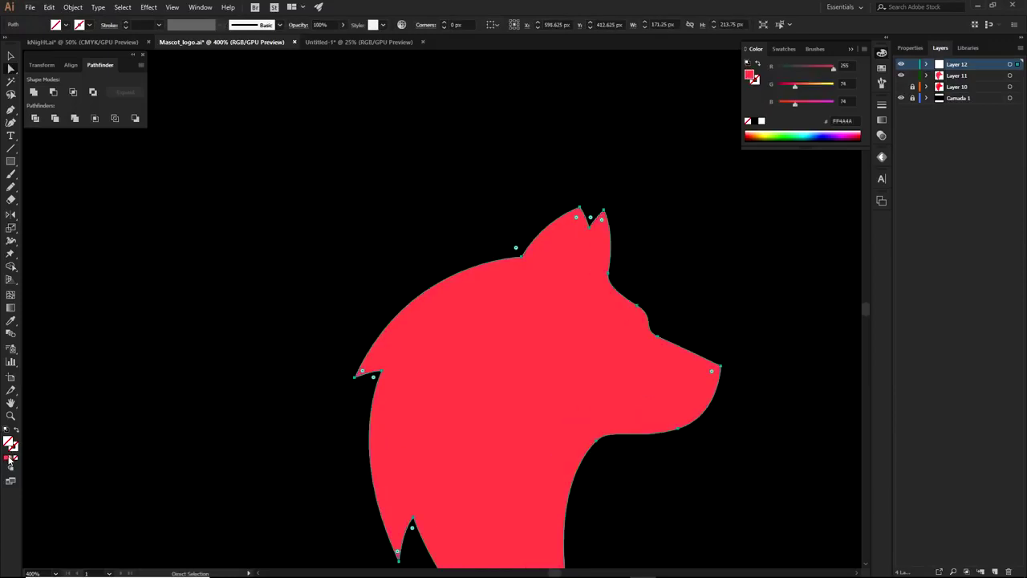
{"action": "left_click", "coordinate": [766, 136]}
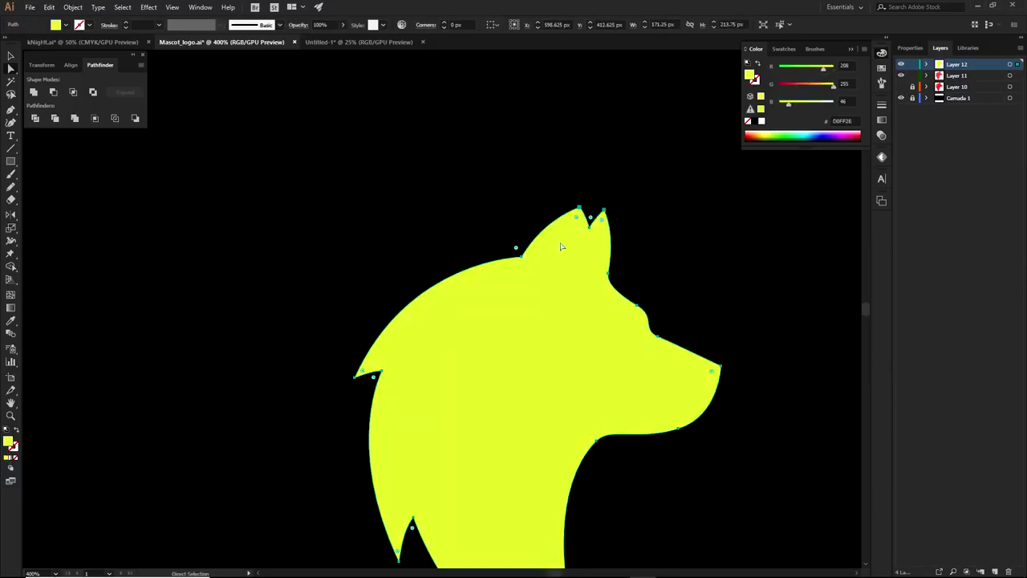
Step: Move Layer 12 below Layer 11 so the red wolf silhouette sits on top of the yellow one
{"action": "left_click_drag", "start_coordinate": [966, 67], "coordinate": [964, 82]}
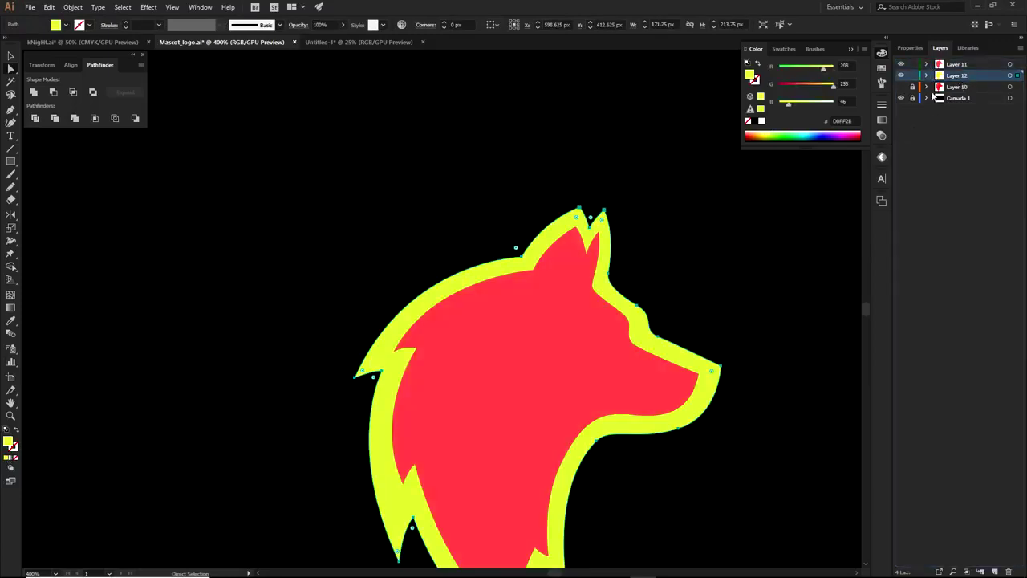
{"action": "left_click", "coordinate": [747, 331]}
{"action": "left_click_drag", "start_coordinate": [748, 333], "coordinate": [720, 217]}
{"action": "scroll", "coordinate": [726, 249], "scroll_direction": "down", "scroll_amount": 2}
{"action": "left_click_drag", "start_coordinate": [737, 279], "coordinate": [685, 348]}
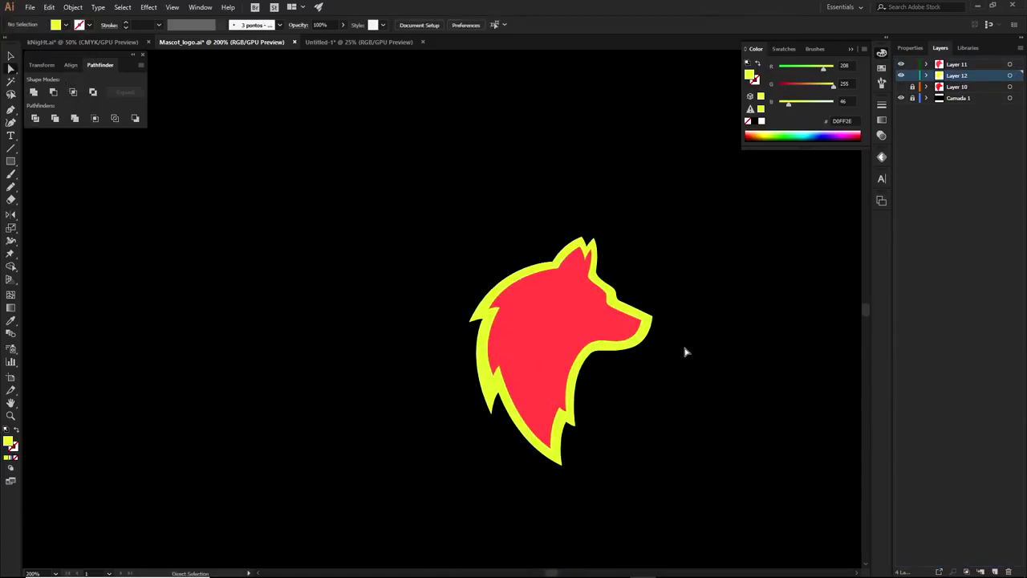
{"action": "left_click_drag", "start_coordinate": [581, 308], "coordinate": [342, 309]}
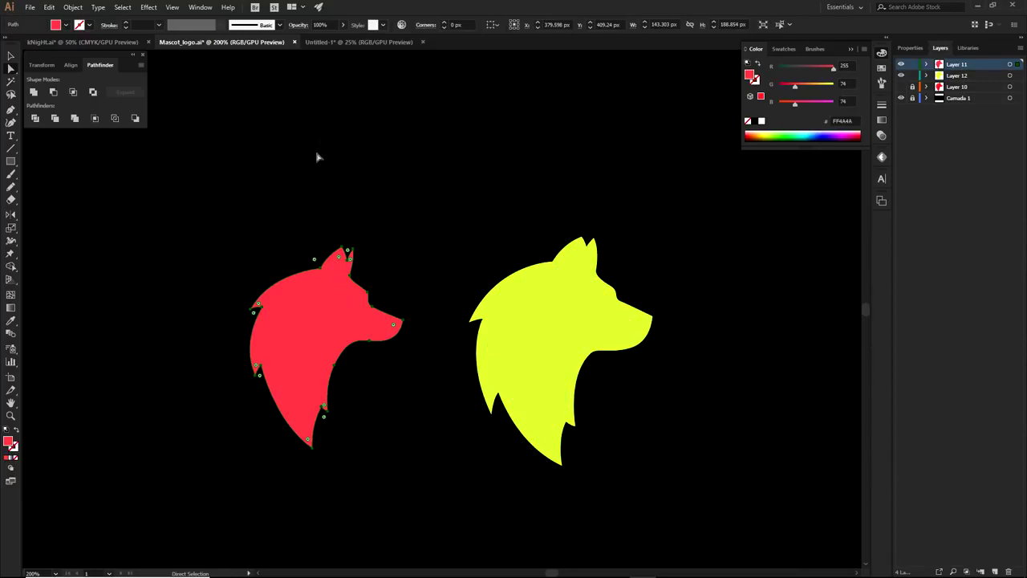
{"action": "left_click", "coordinate": [359, 42]}
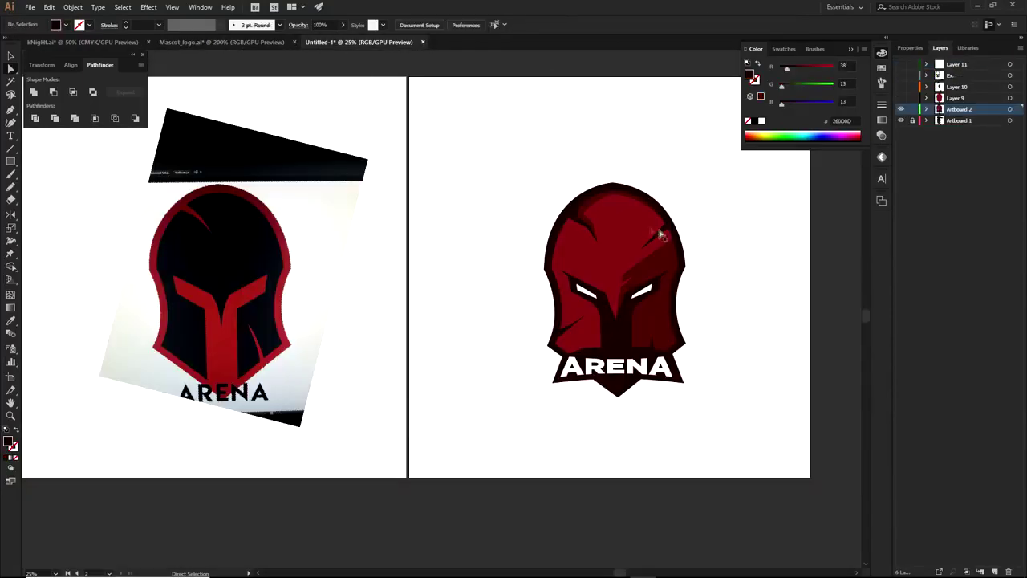
{"action": "left_click", "coordinate": [226, 44]}
{"action": "key", "text": "ctrl+z"}
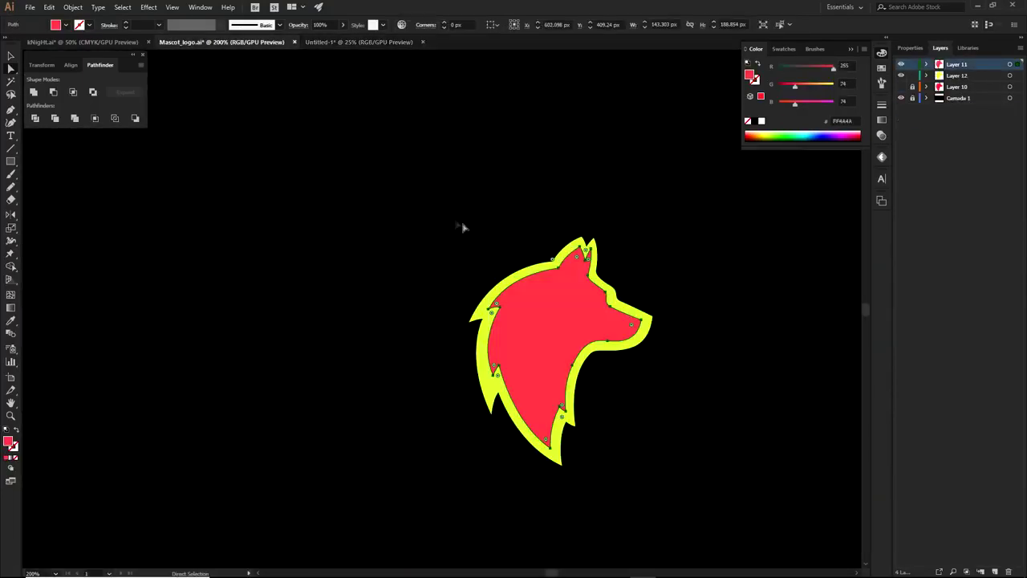
{"action": "left_click", "coordinate": [470, 230]}
Step: Select both wolf silhouettes and cut the inner red region out with the Shape Builder, leaving only the yellow outline
{"action": "left_click_drag", "start_coordinate": [646, 365], "coordinate": [616, 350]}
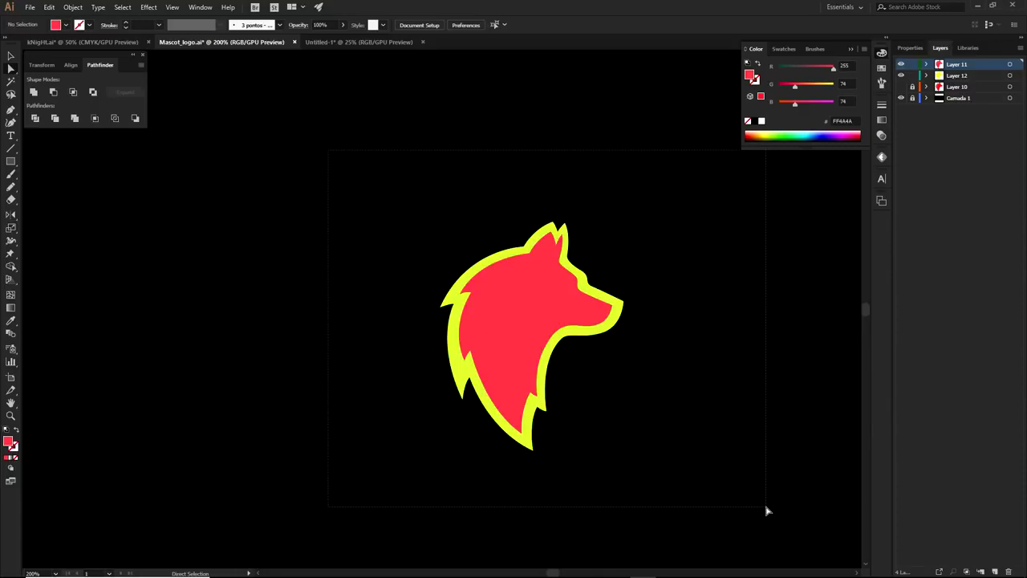
{"action": "key", "text": "ctrl+a"}
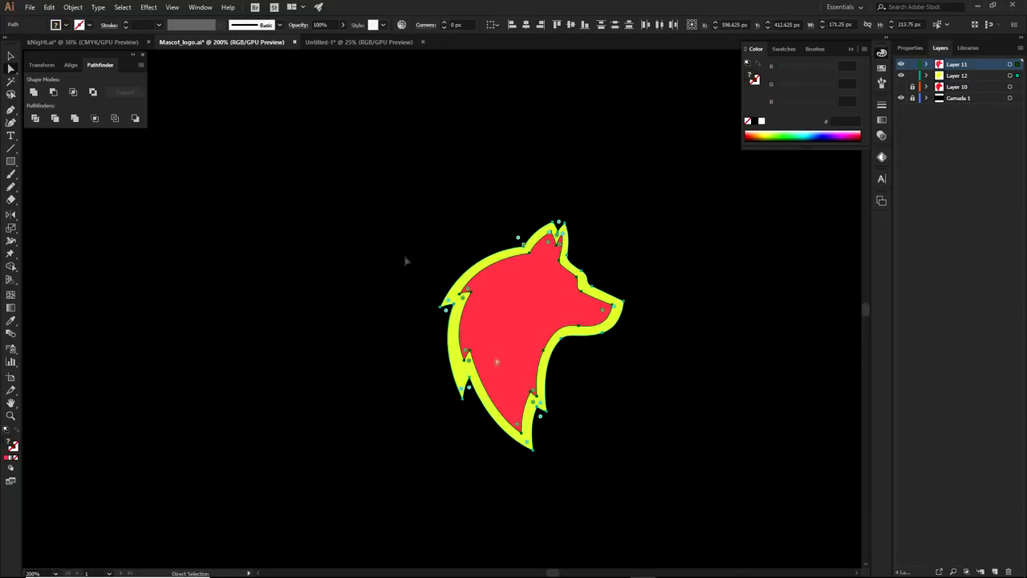
{"action": "key", "text": "shift+m"}
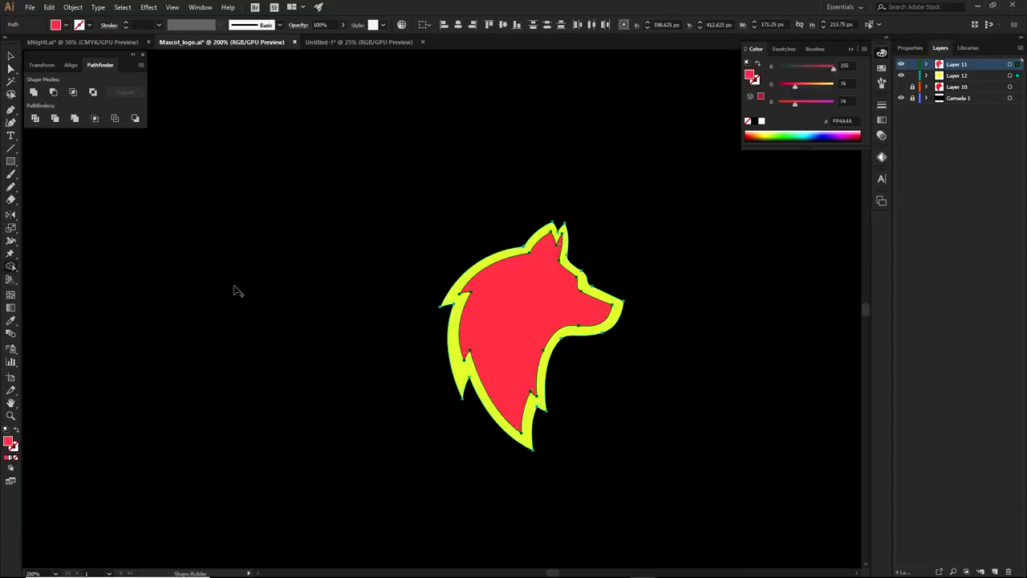
{"action": "left_click", "coordinate": [11, 269]}
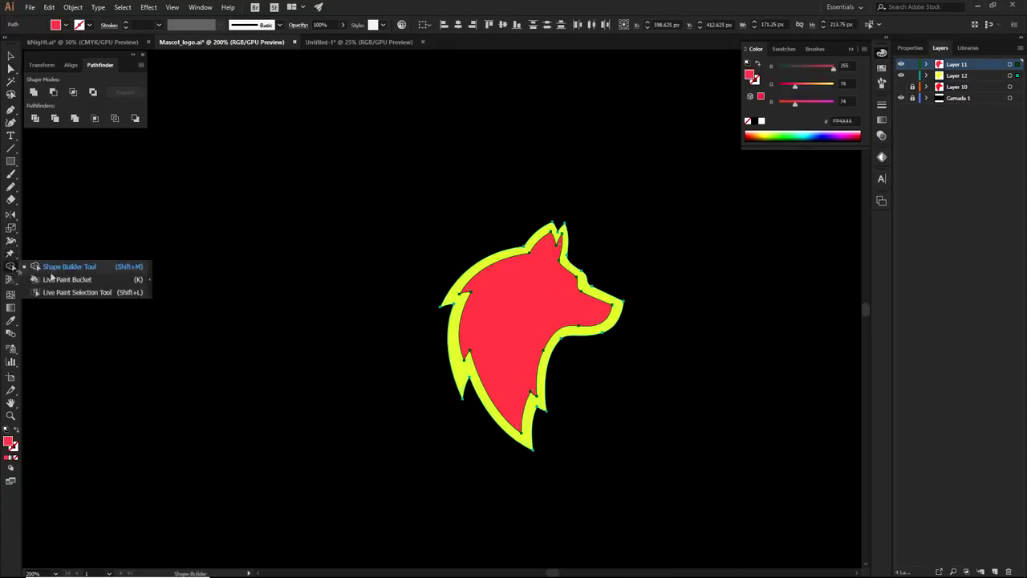
{"action": "left_click", "coordinate": [108, 270]}
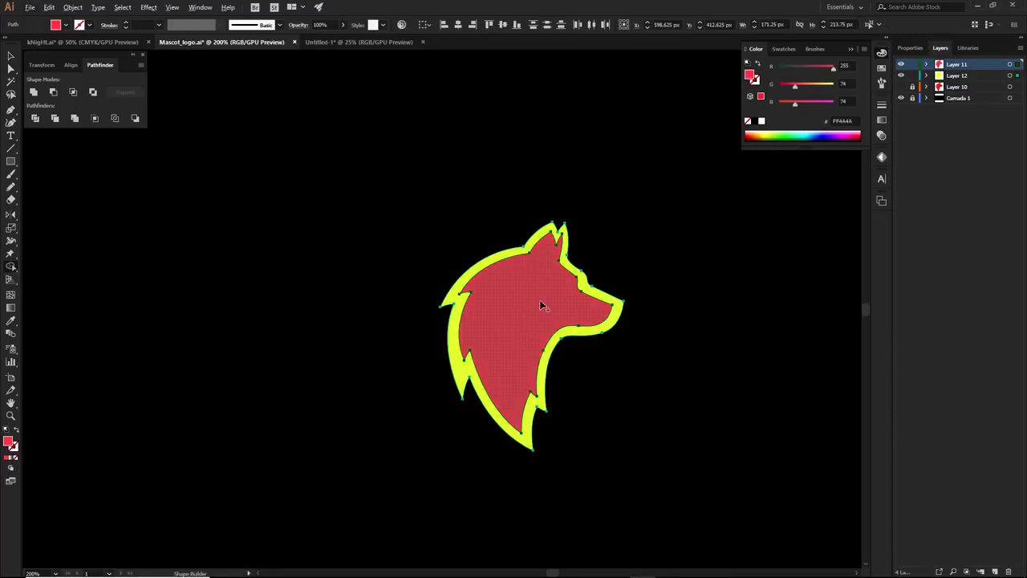
{"action": "scroll", "coordinate": [535, 306], "scroll_direction": "up", "scroll_amount": 3}
{"action": "scroll", "coordinate": [536, 305], "scroll_direction": "down", "scroll_amount": 1}
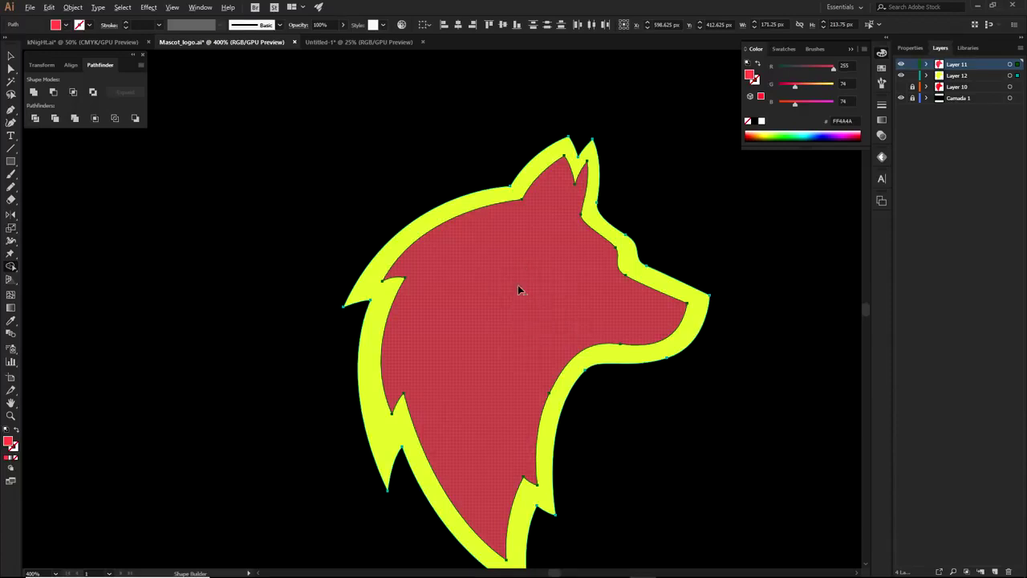
{"action": "key", "text": "Delete"}
{"action": "key", "text": "a"}
{"action": "key", "text": "ctrl+a"}
{"action": "left_click", "coordinate": [614, 217]}
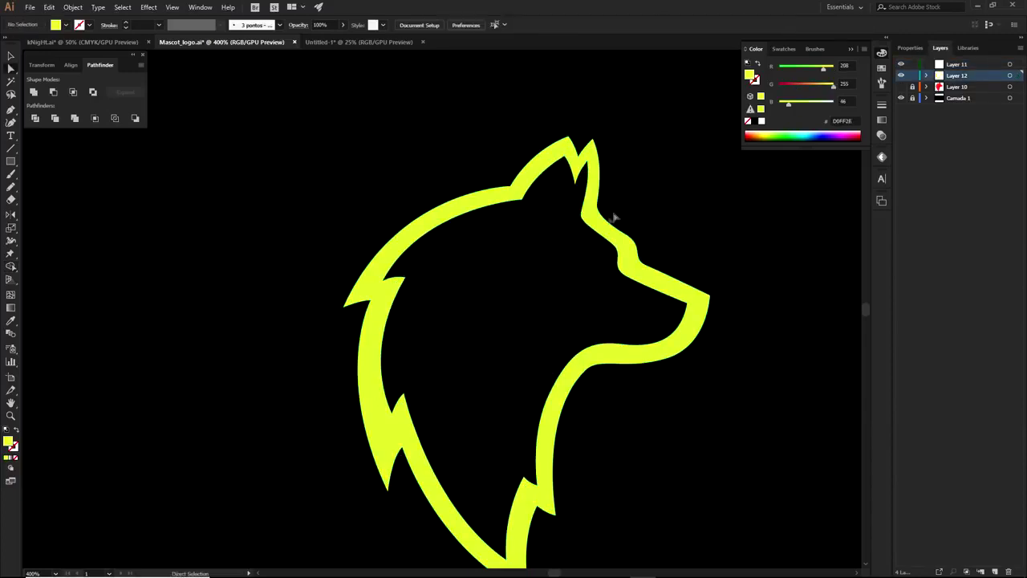
Step: Hide the Camada 1 background layer and enlarge the yellow wolf outline to about 310 by 387 px
{"action": "key", "text": "ctrl+1"}
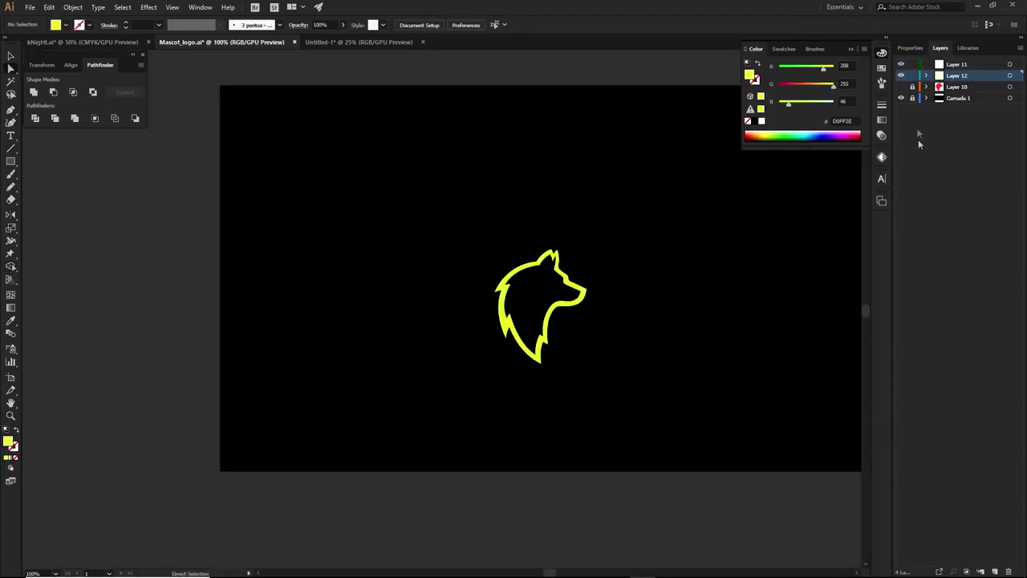
{"action": "left_click", "coordinate": [901, 98]}
{"action": "key", "text": "v"}
{"action": "left_click", "coordinate": [584, 281]}
{"action": "left_click_drag", "start_coordinate": [587, 249], "coordinate": [720, 157]}
{"action": "left_click_drag", "start_coordinate": [626, 216], "coordinate": [623, 245]}
{"action": "scroll", "coordinate": [602, 198], "scroll_direction": "up", "scroll_amount": 2}
{"action": "left_click", "coordinate": [642, 224]}
{"action": "left_click", "coordinate": [611, 254]}
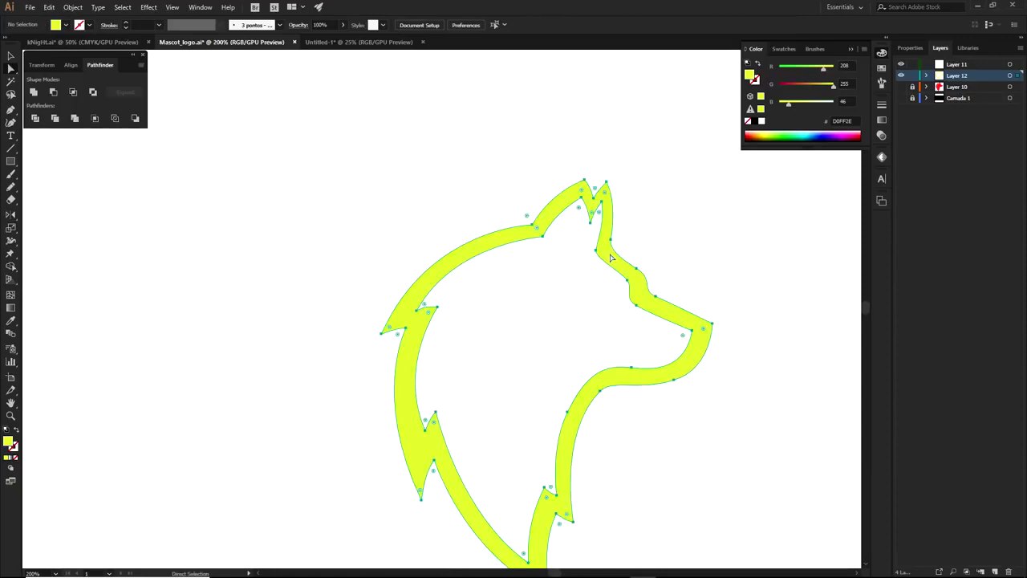
Step: Set the wolf outline's fill color to #101219
{"action": "scroll", "coordinate": [610, 257], "scroll_direction": "down", "scroll_amount": 1}
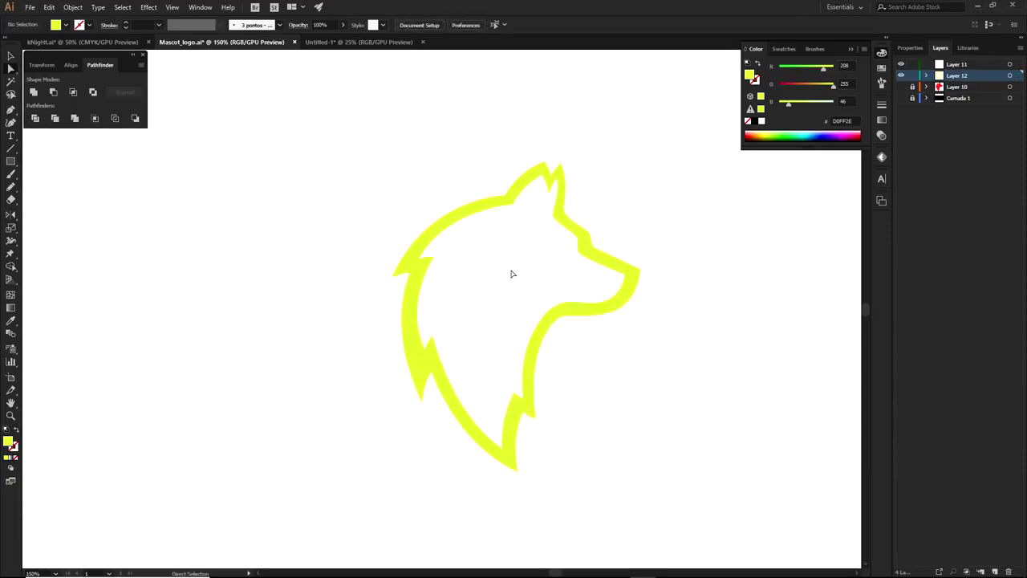
{"action": "scroll", "coordinate": [510, 270], "scroll_direction": "up", "scroll_amount": 1}
{"action": "left_click", "coordinate": [499, 217]}
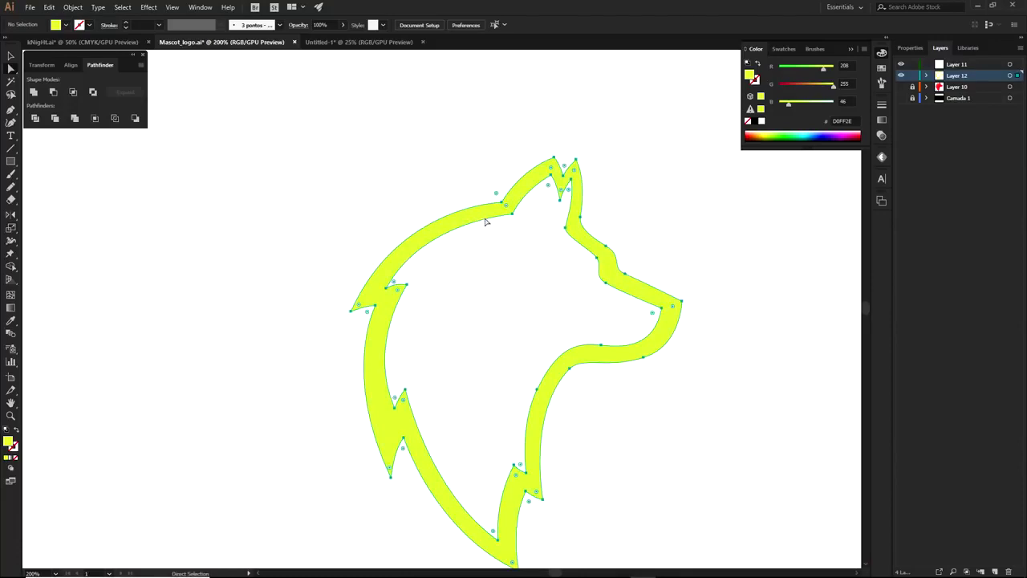
{"action": "double_click", "coordinate": [8, 441]}
{"action": "type", "text": "161219"}
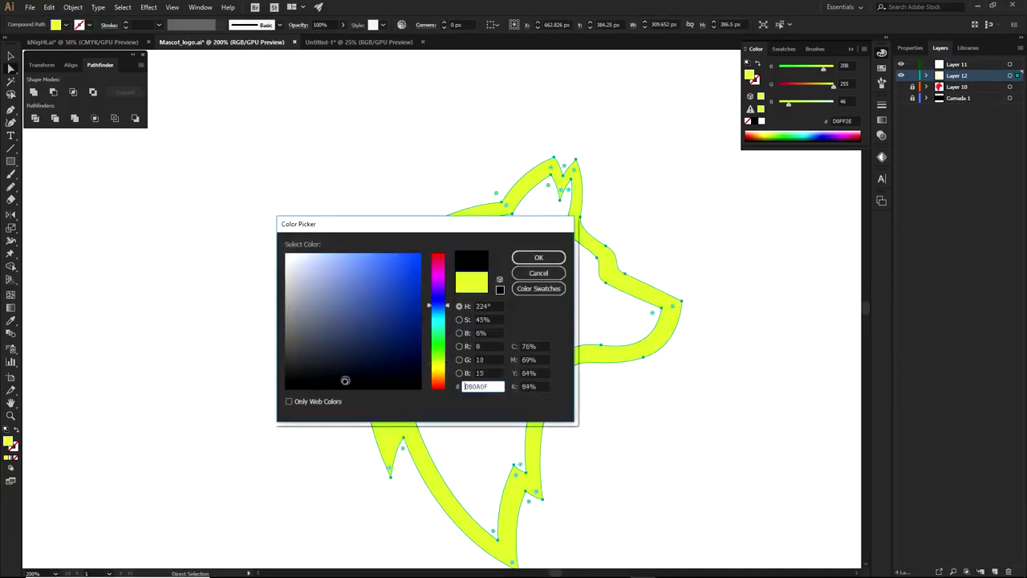
{"action": "left_click", "coordinate": [542, 259]}
{"action": "left_click", "coordinate": [648, 283]}
Step: Show and unlock Layer 10, and enlarge and position its red wolf head to fit inside the dark outline
{"action": "scroll", "coordinate": [654, 314], "scroll_direction": "down", "scroll_amount": 2}
{"action": "left_click_drag", "start_coordinate": [695, 364], "coordinate": [669, 373]}
{"action": "left_click", "coordinate": [900, 87]}
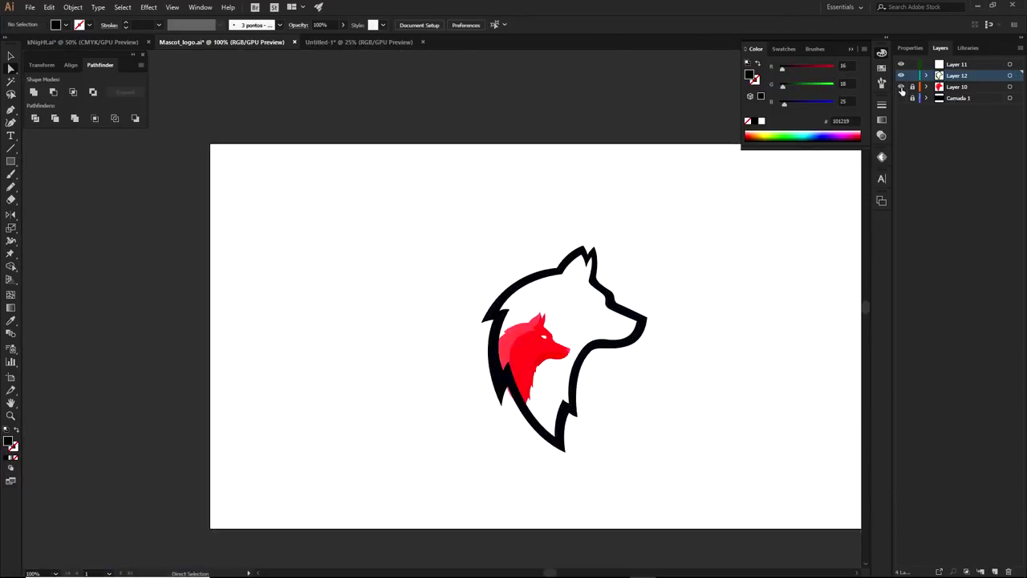
{"action": "left_click", "coordinate": [913, 88]}
{"action": "left_click", "coordinate": [1010, 87]}
{"action": "key", "text": "v"}
{"action": "left_click_drag", "start_coordinate": [572, 312], "coordinate": [697, 225]}
{"action": "left_click_drag", "start_coordinate": [569, 290], "coordinate": [569, 318]}
{"action": "left_click", "coordinate": [650, 268]}
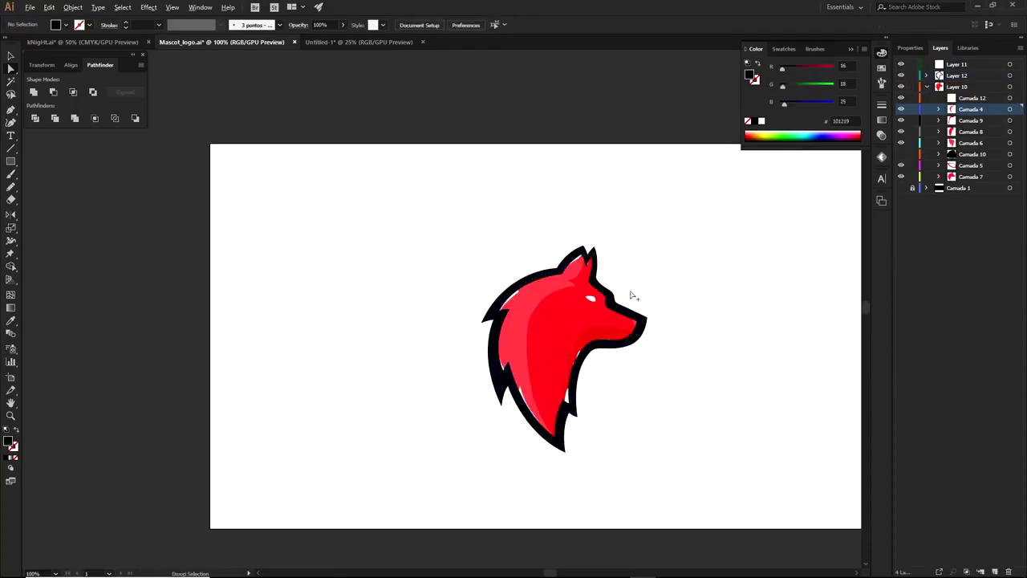
Step: Collapse and lock Layer 10, and add a new layer directly above Layer 12
{"action": "scroll", "coordinate": [624, 299], "scroll_direction": "up", "scroll_amount": 1}
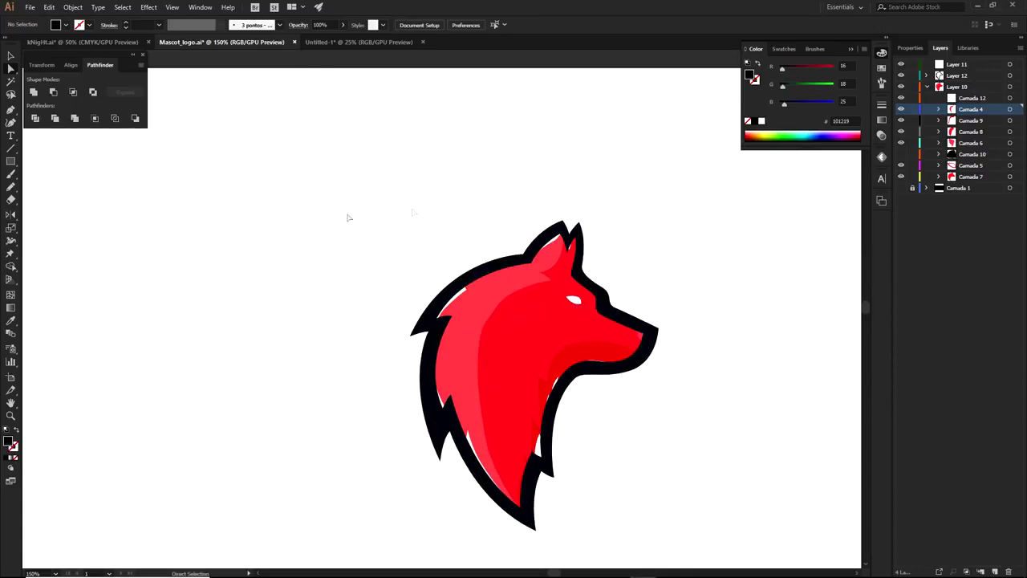
{"action": "left_click", "coordinate": [927, 88]}
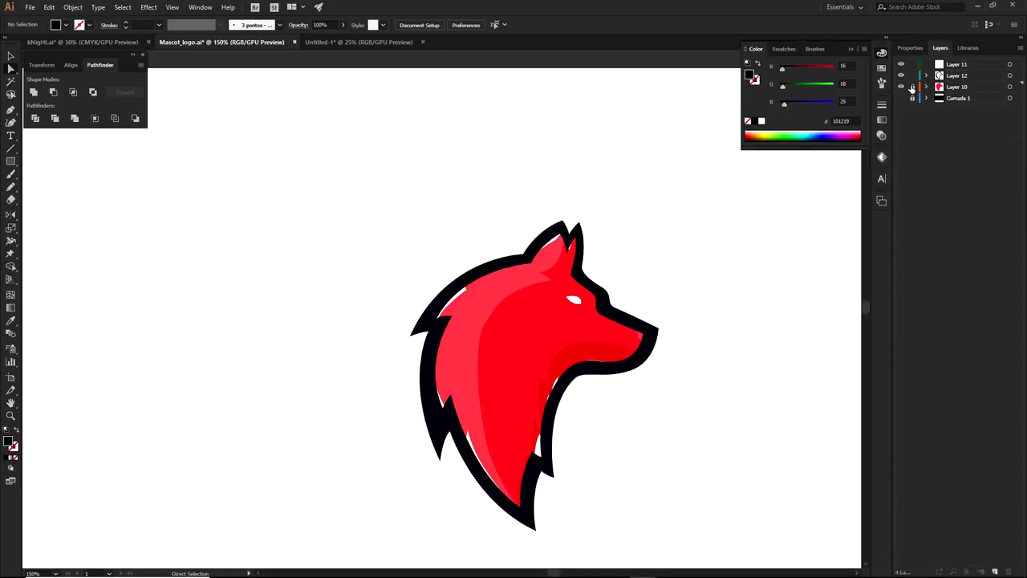
{"action": "scroll", "coordinate": [504, 373], "scroll_direction": "up", "scroll_amount": 1}
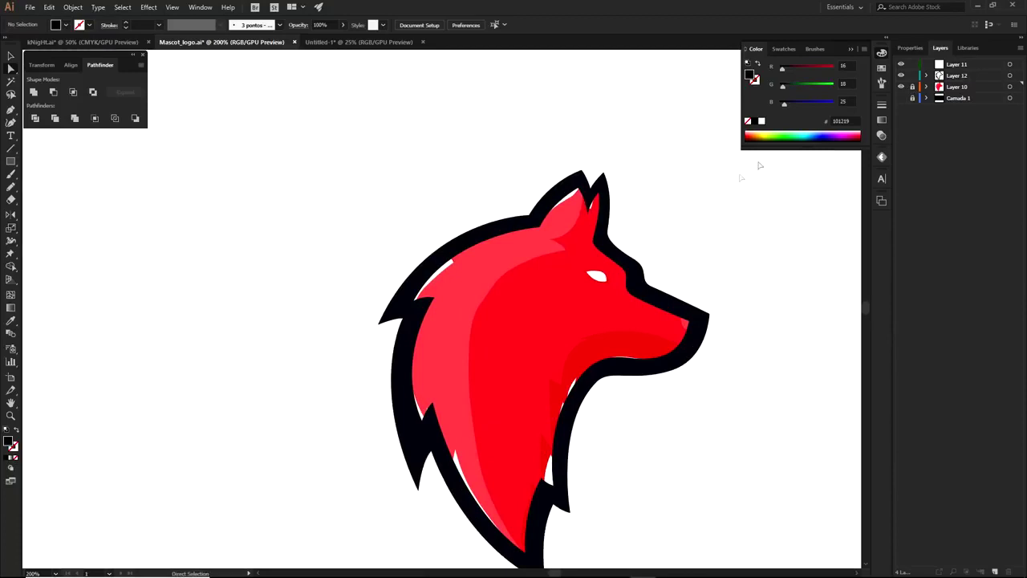
{"action": "left_click", "coordinate": [951, 77]}
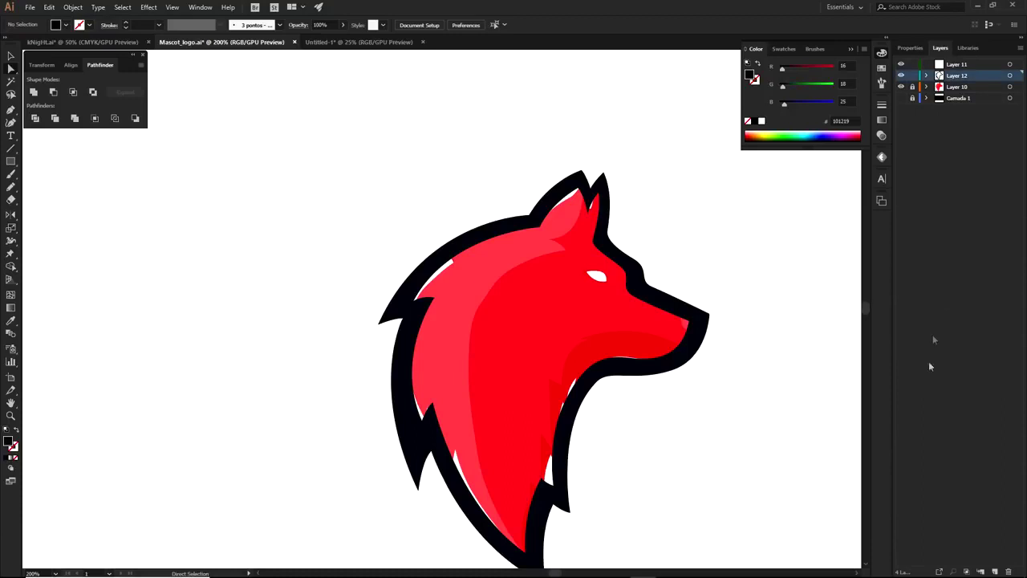
{"action": "left_click", "coordinate": [993, 571]}
Step: Draw a dark curved fur shadow about 110 by 198 px with the Pen tool along the lower back of the neck
{"action": "scroll", "coordinate": [741, 486], "scroll_direction": "down", "scroll_amount": 1}
{"action": "key", "text": "p"}
{"action": "left_click", "coordinate": [526, 519]}
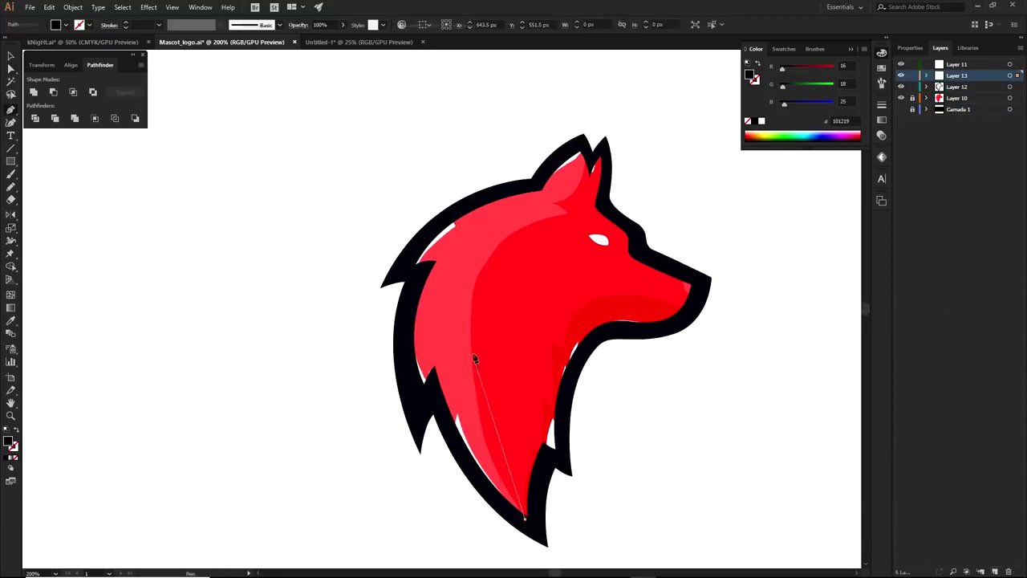
{"action": "left_click_drag", "start_coordinate": [471, 307], "coordinate": [480, 170]}
{"action": "left_click", "coordinate": [472, 311]}
{"action": "left_click_drag", "start_coordinate": [409, 371], "coordinate": [294, 421]}
{"action": "key", "text": "a"}
{"action": "left_click", "coordinate": [389, 397]}
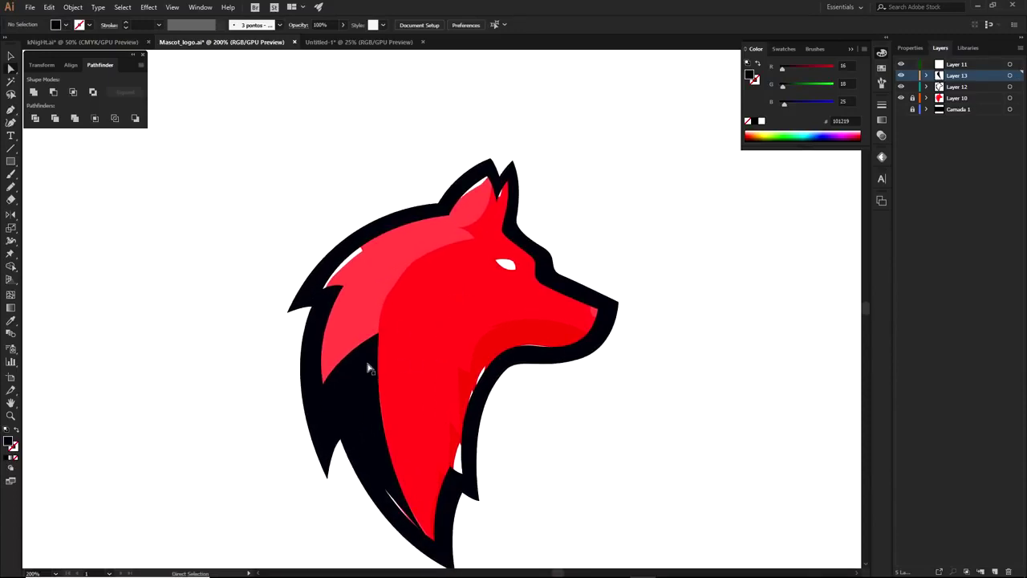
Step: Hide Layer 10 and extend the fur shadow path with an extra anchor near the neck tip to cover the white gap
{"action": "left_click", "coordinate": [902, 99]}
{"action": "left_click_drag", "start_coordinate": [609, 296], "coordinate": [699, 259]}
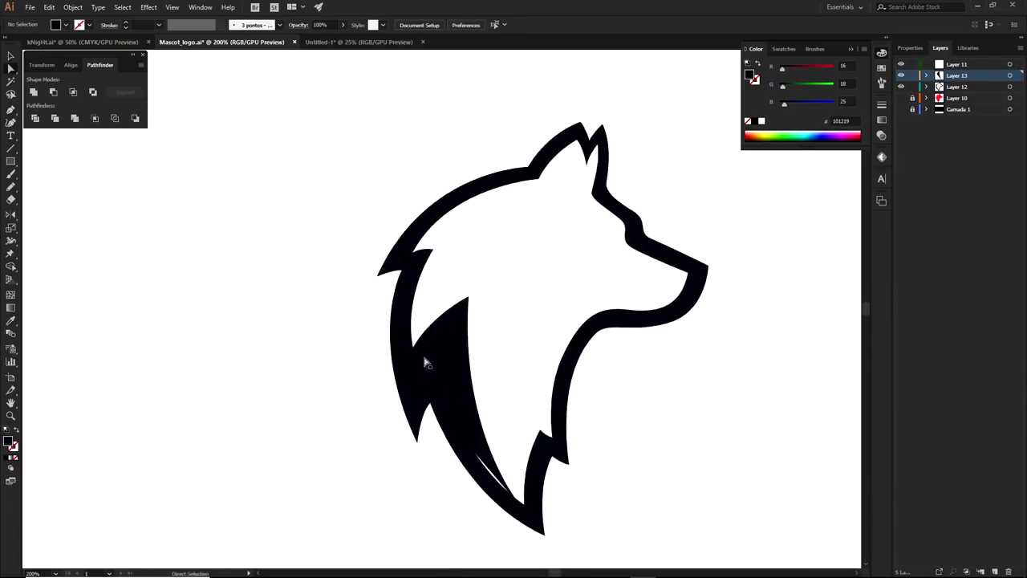
{"action": "left_click", "coordinate": [482, 460]}
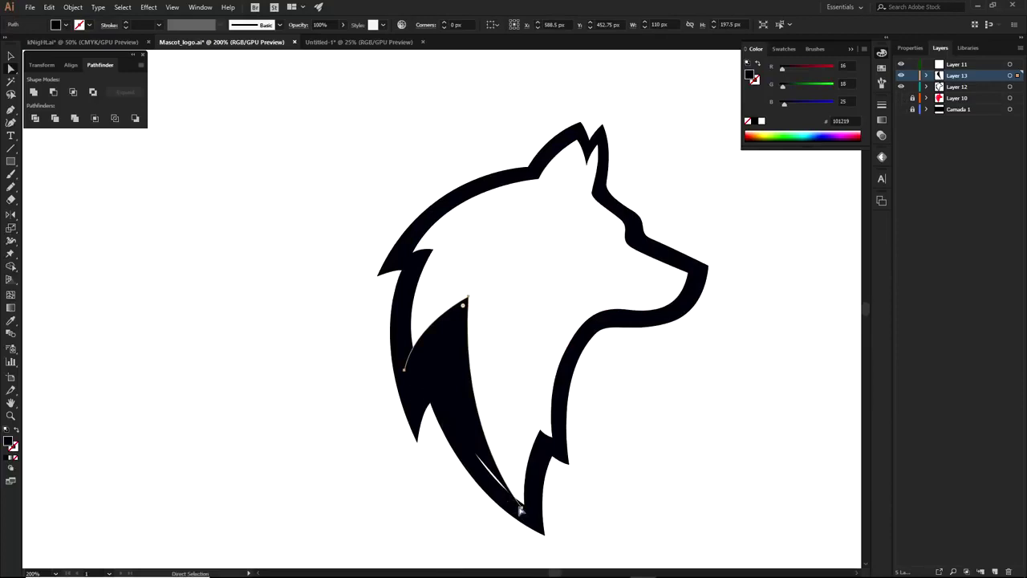
{"action": "left_click", "coordinate": [522, 509]}
{"action": "key", "text": "p"}
{"action": "left_click", "coordinate": [507, 505]}
{"action": "key", "text": "a"}
{"action": "left_click", "coordinate": [578, 506]}
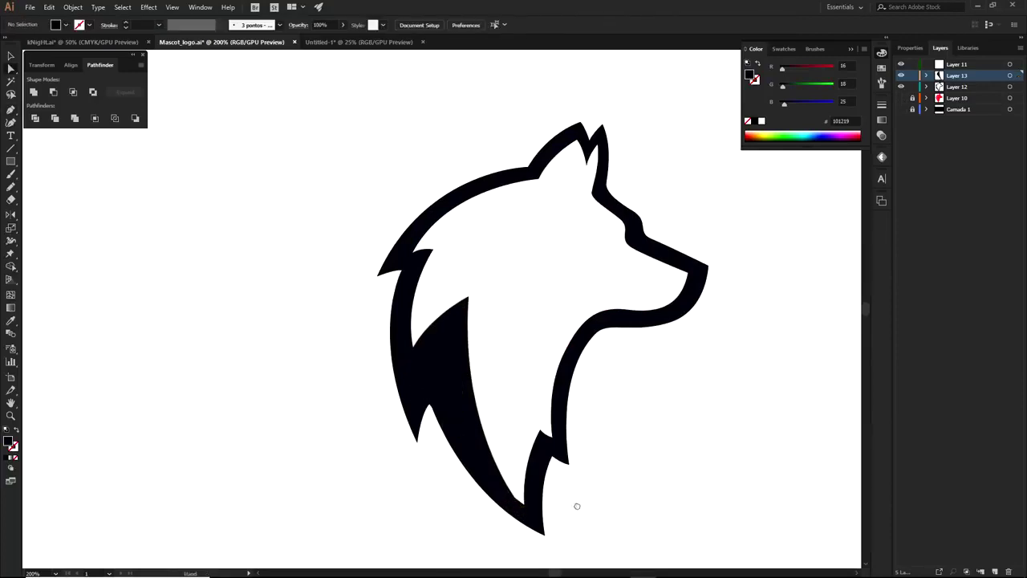
{"action": "left_click_drag", "start_coordinate": [578, 506], "coordinate": [547, 500]}
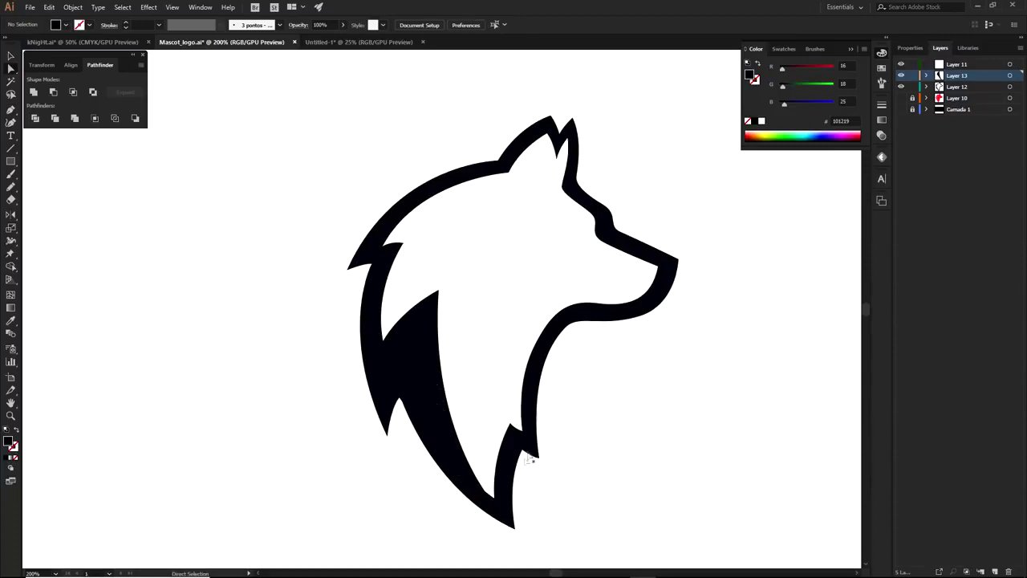
{"action": "left_click_drag", "start_coordinate": [581, 381], "coordinate": [590, 428]}
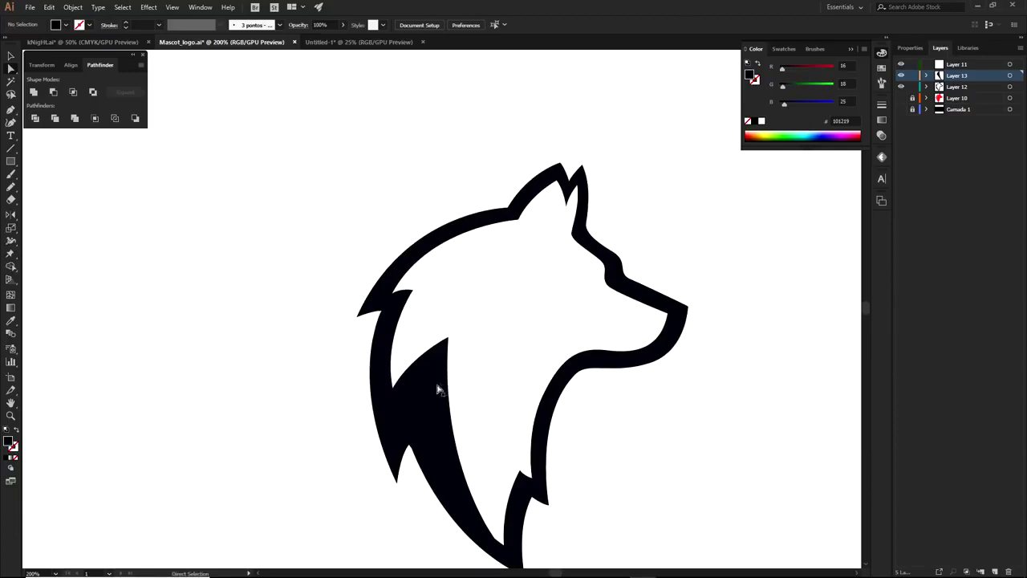
{"action": "left_click_drag", "start_coordinate": [438, 387], "coordinate": [234, 392]}
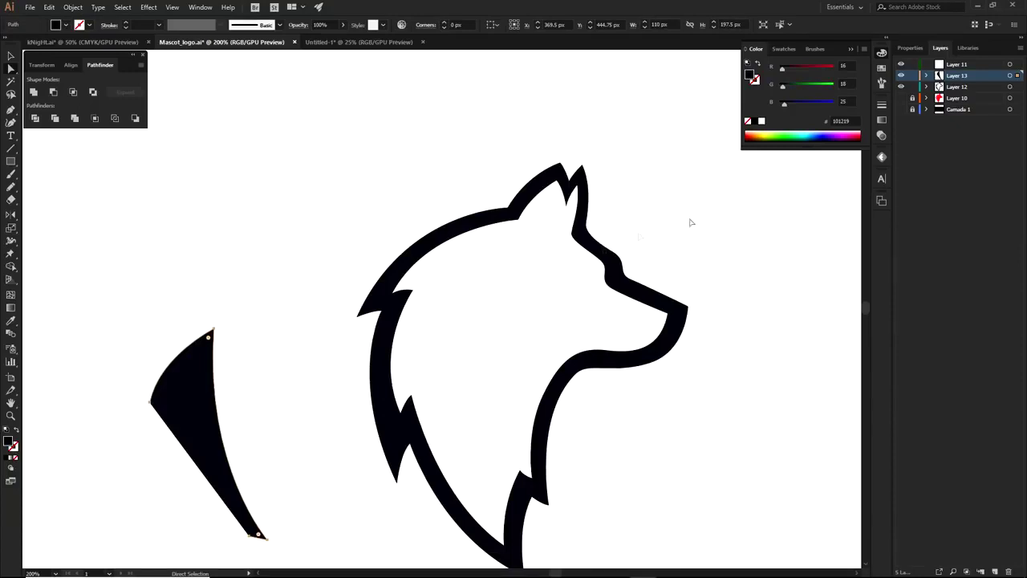
{"action": "left_click", "coordinate": [902, 99]}
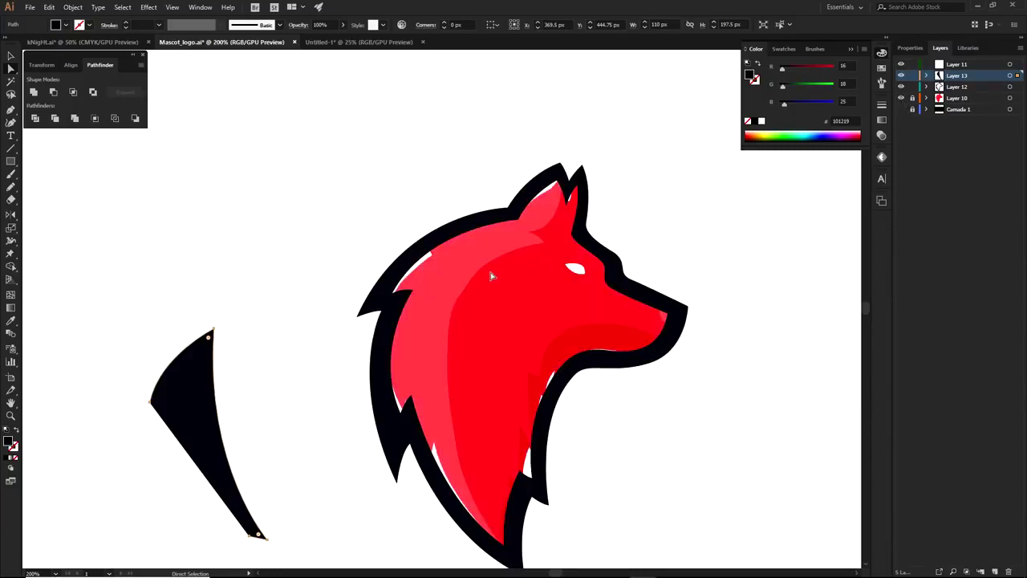
{"action": "key", "text": "v"}
{"action": "key", "text": "ctrl+z"}
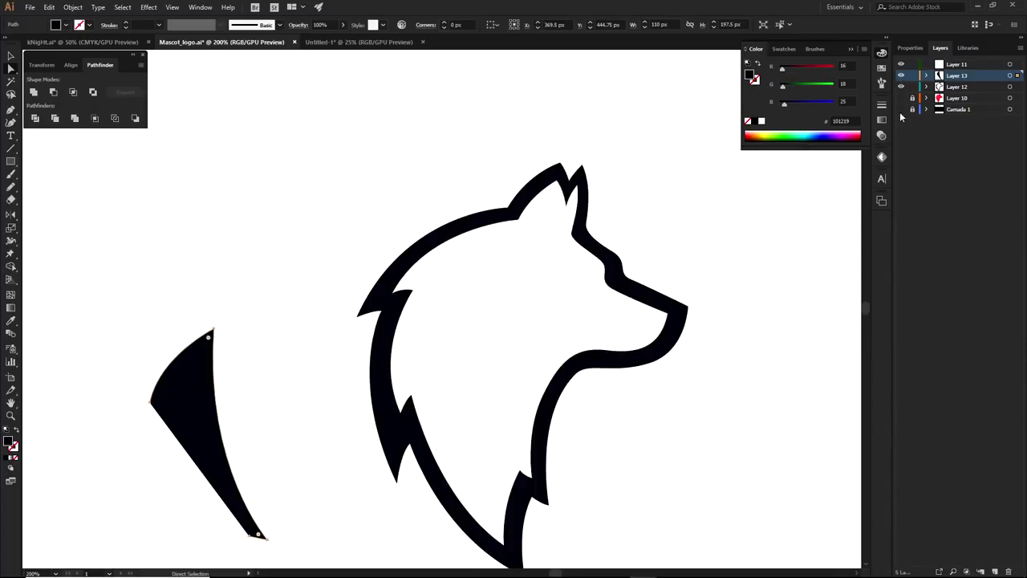
{"action": "key", "text": "ctrl+z"}
{"action": "left_click", "coordinate": [430, 273]}
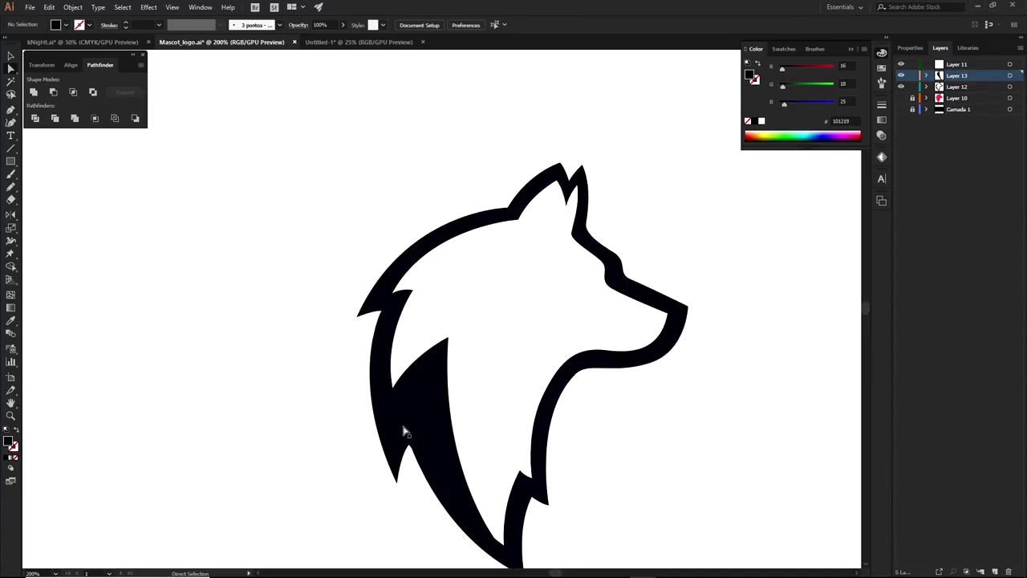
{"action": "scroll", "coordinate": [405, 432], "scroll_direction": "down", "scroll_amount": 2}
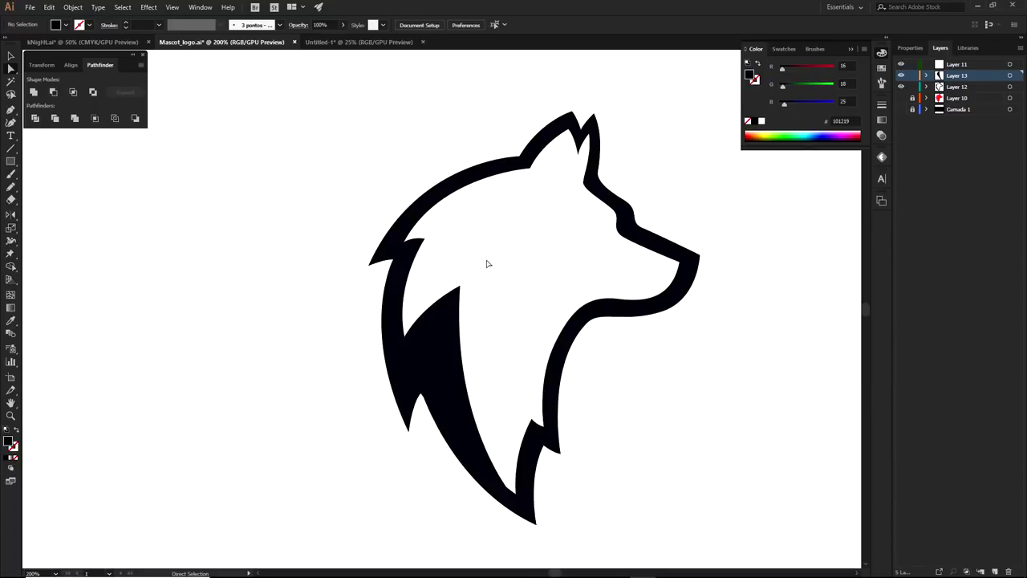
Step: Show Layer 10 and add a new layer directly above Layer 13
{"action": "left_click", "coordinate": [902, 98]}
{"action": "key", "text": "ctrl+plus"}
{"action": "key", "text": "ctrl+plus"}
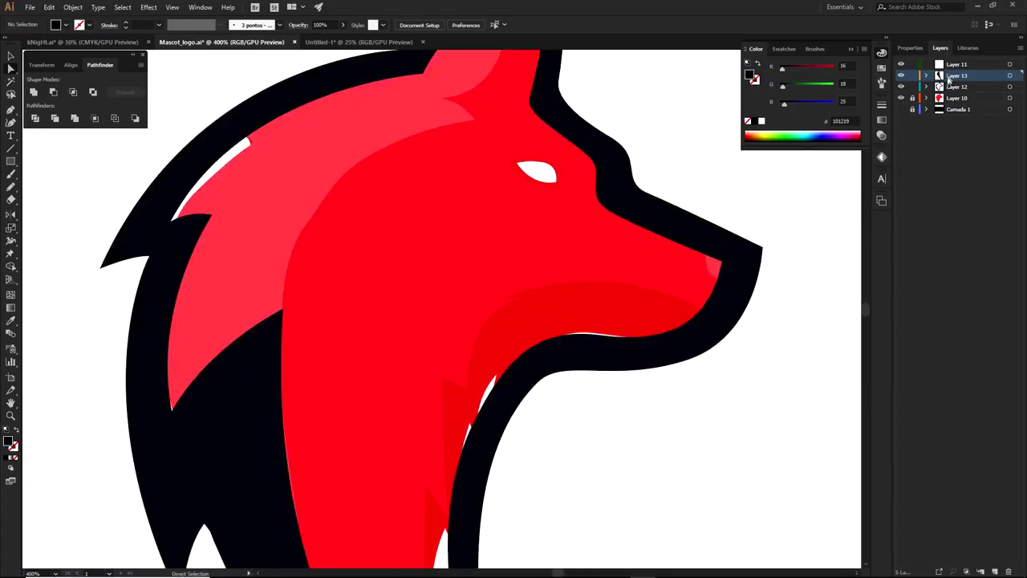
{"action": "left_click", "coordinate": [996, 572]}
Step: Draw a dark nose shape with the Pen tool at the muzzle tip, with a curved rear edge and its other sides inside the outline
{"action": "key", "text": "p"}
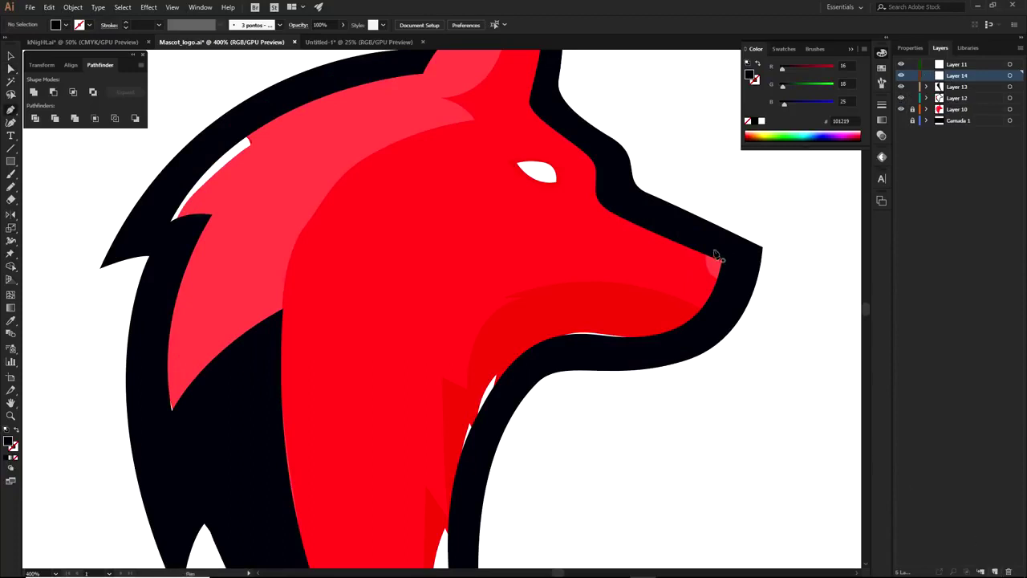
{"action": "scroll", "coordinate": [717, 255], "scroll_direction": "up", "scroll_amount": 1}
{"action": "left_click", "coordinate": [727, 307]}
{"action": "left_click_drag", "start_coordinate": [665, 204], "coordinate": [642, 88]}
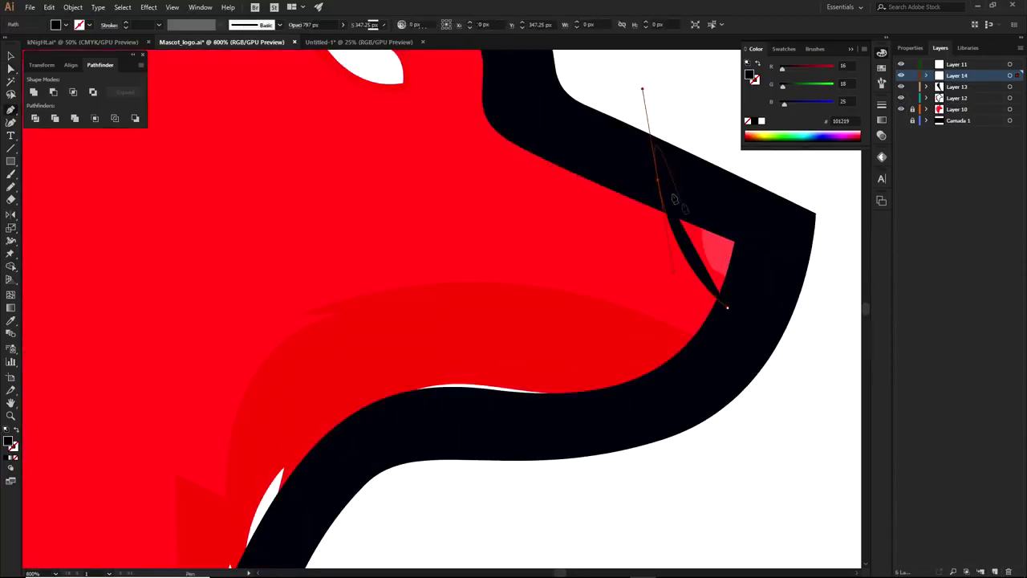
{"action": "left_click", "coordinate": [658, 180]}
{"action": "left_click", "coordinate": [800, 234]}
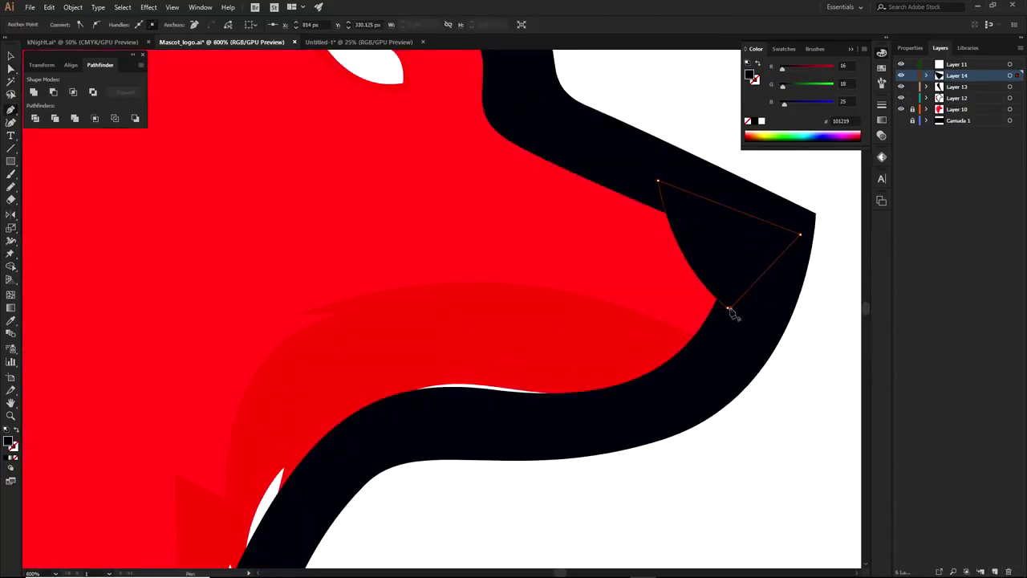
{"action": "left_click", "coordinate": [729, 308]}
{"action": "key", "text": "a"}
{"action": "left_click", "coordinate": [817, 365]}
{"action": "scroll", "coordinate": [819, 368], "scroll_direction": "down", "scroll_amount": 3}
{"action": "left_click_drag", "start_coordinate": [821, 372], "coordinate": [728, 395]}
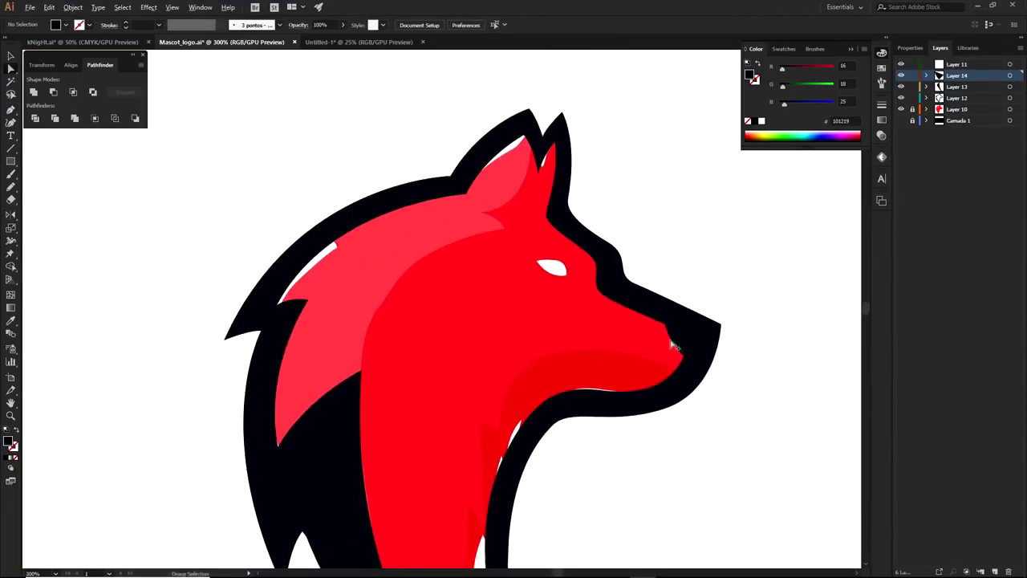
Step: Enlarge the nose shape by moving its rear upper anchor back along the bridge and its lower anchor down towards the jaw
{"action": "scroll", "coordinate": [673, 341], "scroll_direction": "up", "scroll_amount": 3}
{"action": "left_click", "coordinate": [659, 322]}
{"action": "left_click_drag", "start_coordinate": [646, 269], "coordinate": [623, 254]}
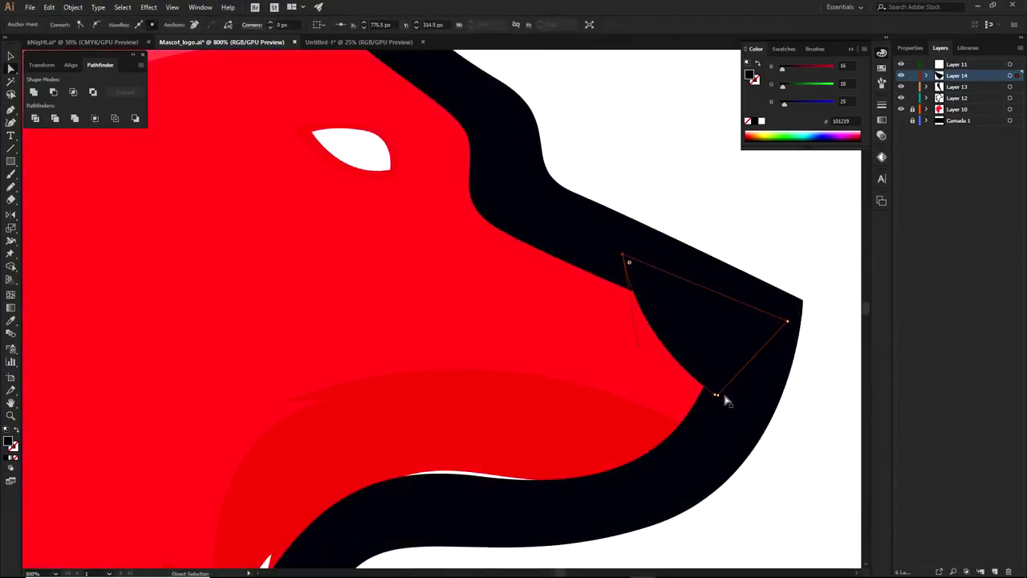
{"action": "left_click_drag", "start_coordinate": [717, 395], "coordinate": [696, 417]}
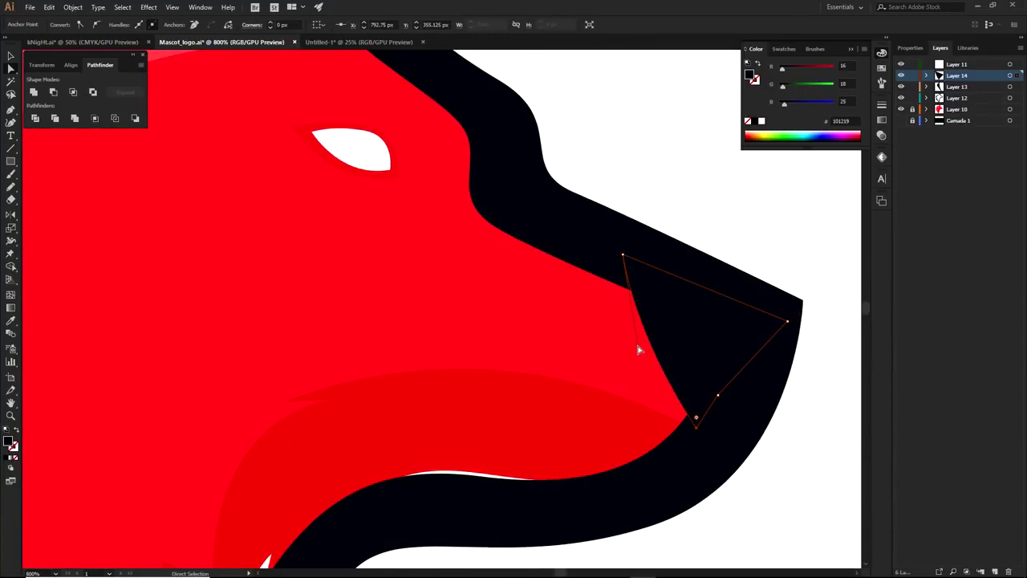
{"action": "left_click", "coordinate": [725, 176]}
{"action": "scroll", "coordinate": [725, 176], "scroll_direction": "down", "scroll_amount": 3}
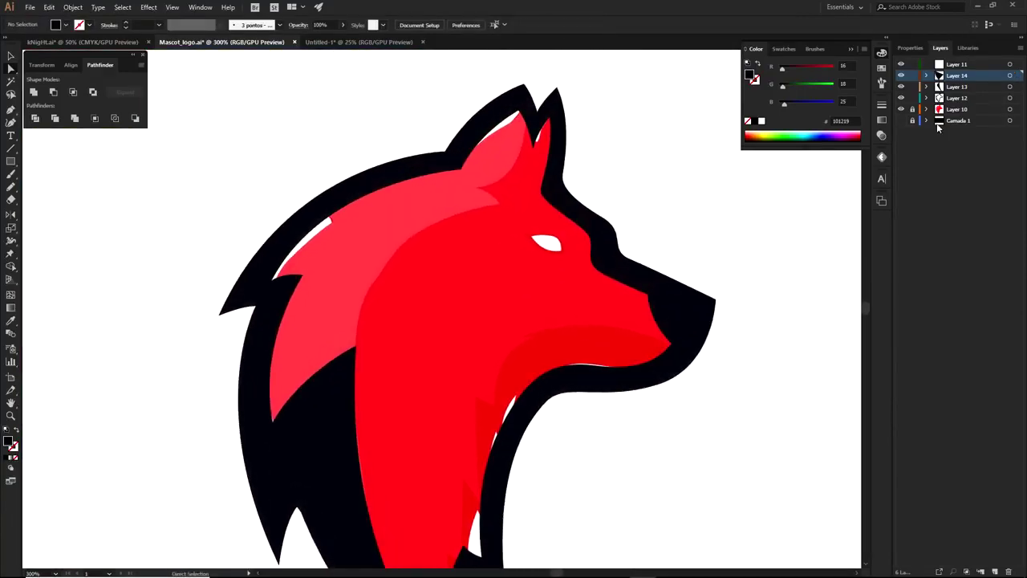
Step: Hide Layer 10 temporarily to examine the nose shape against the dark head outline
{"action": "left_click", "coordinate": [900, 109]}
{"action": "scroll", "coordinate": [707, 299], "scroll_direction": "down", "scroll_amount": 2}
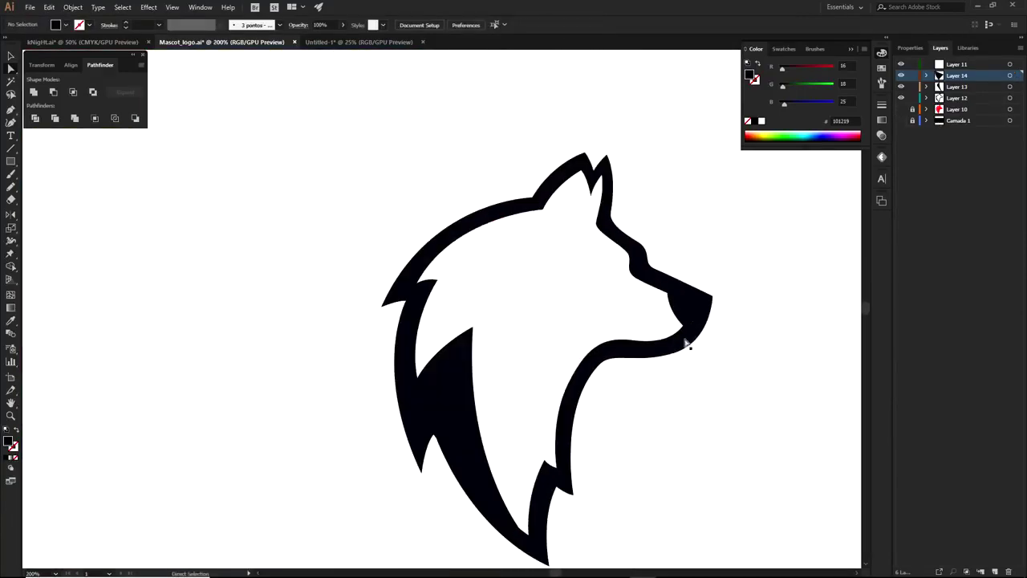
{"action": "scroll", "coordinate": [682, 310], "scroll_direction": "up", "scroll_amount": 2}
{"action": "left_click_drag", "start_coordinate": [683, 311], "coordinate": [491, 307]}
{"action": "key", "text": "ctrl+z"}
{"action": "left_click", "coordinate": [701, 228]}
{"action": "left_click", "coordinate": [701, 230]}
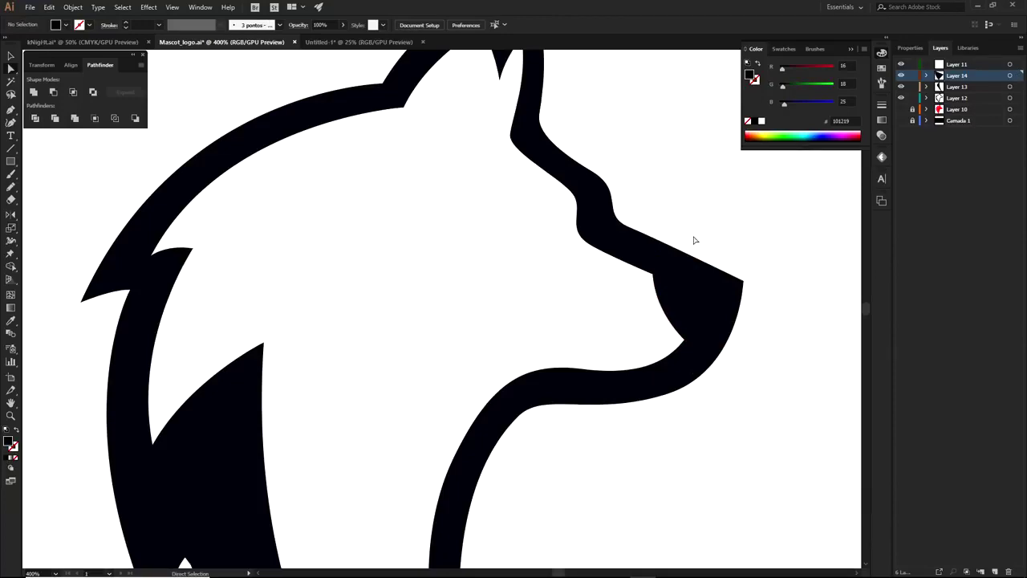
{"action": "left_click_drag", "start_coordinate": [594, 313], "coordinate": [738, 407]}
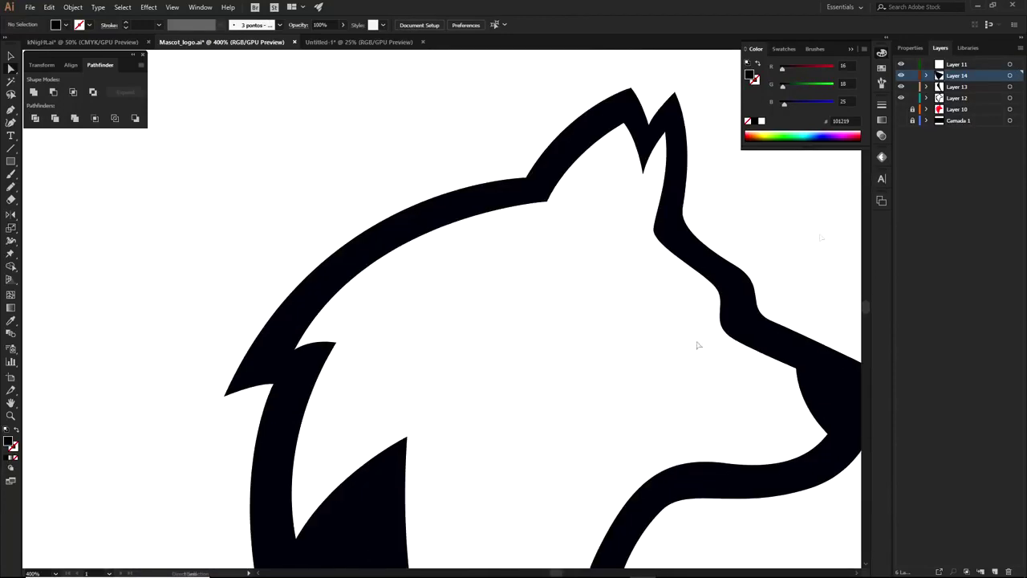
{"action": "left_click", "coordinate": [901, 109]}
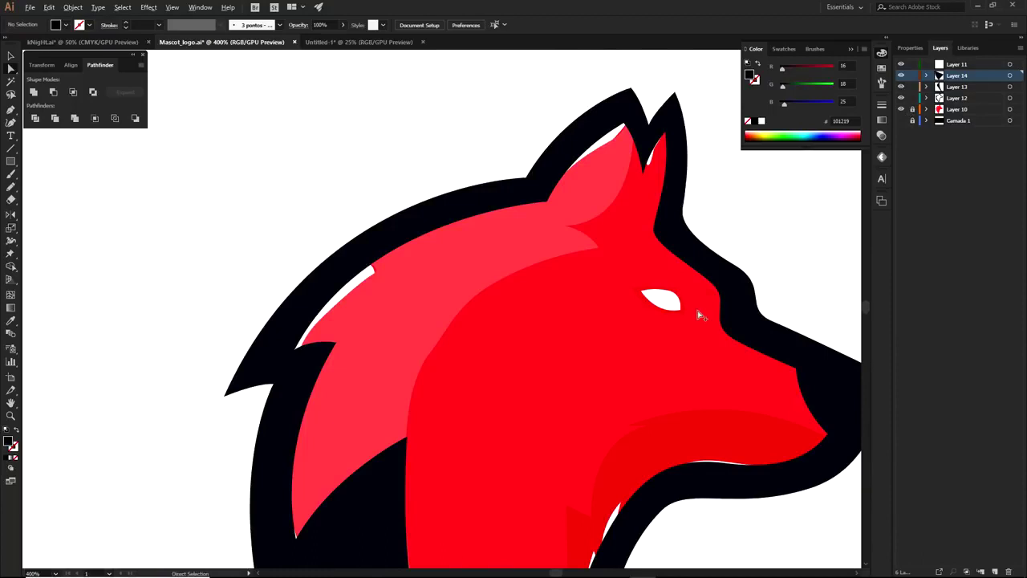
Step: Add a new layer directly above Layer 14
{"action": "scroll", "coordinate": [698, 316], "scroll_direction": "up", "scroll_amount": 1}
{"action": "left_click", "coordinate": [994, 566]}
{"action": "key", "text": "shift+c"}
{"action": "scroll", "coordinate": [718, 295], "scroll_direction": "up", "scroll_amount": 1}
Step: Draw a dark leaf-shaped eye patch about 108 by 37 px with the Pen tool, tapering from a rear point into the bridge outline
{"action": "key", "text": "p"}
{"action": "left_click", "coordinate": [750, 308]}
{"action": "left_click_drag", "start_coordinate": [615, 255], "coordinate": [545, 255]}
{"action": "left_click_drag", "start_coordinate": [441, 306], "coordinate": [388, 315]}
{"action": "left_click", "coordinate": [440, 306]}
{"action": "left_click_drag", "start_coordinate": [612, 351], "coordinate": [686, 326]}
{"action": "key", "text": "ctrl+z"}
{"action": "left_click_drag", "start_coordinate": [626, 381], "coordinate": [713, 355]}
{"action": "left_click_drag", "start_coordinate": [818, 390], "coordinate": [722, 361]}
{"action": "left_click_drag", "start_coordinate": [792, 378], "coordinate": [862, 407]}
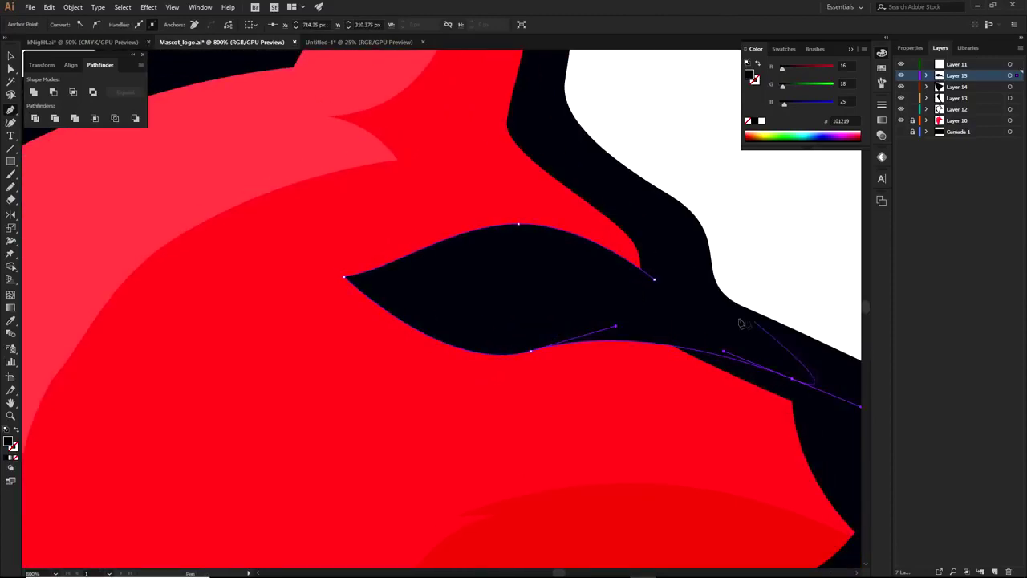
{"action": "left_click", "coordinate": [655, 280]}
{"action": "key", "text": "a"}
{"action": "left_click", "coordinate": [758, 273]}
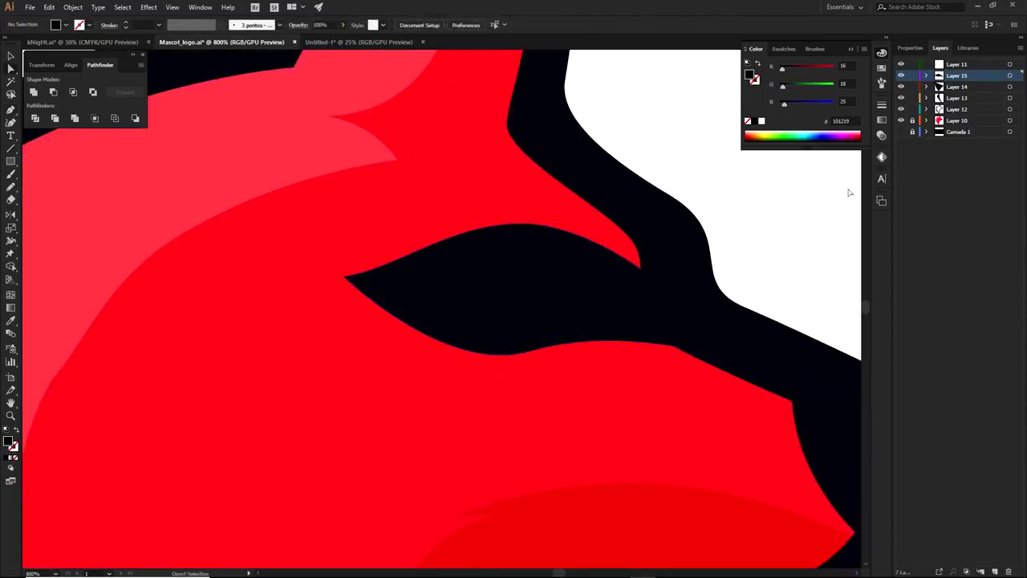
Step: Hide Layer 10 to judge the dark eye shape against the outline alone
{"action": "left_click", "coordinate": [901, 121]}
{"action": "scroll", "coordinate": [743, 271], "scroll_direction": "down", "scroll_amount": 3}
{"action": "left_click_drag", "start_coordinate": [779, 275], "coordinate": [707, 210]}
{"action": "scroll", "coordinate": [591, 240], "scroll_direction": "down", "scroll_amount": 2}
{"action": "scroll", "coordinate": [590, 238], "scroll_direction": "up", "scroll_amount": 1}
{"action": "scroll", "coordinate": [591, 222], "scroll_direction": "up", "scroll_amount": 3}
Step: Move the eye shape slightly up and back, and rotate it slightly clockwise towards the muzzle
{"action": "left_click", "coordinate": [559, 228]}
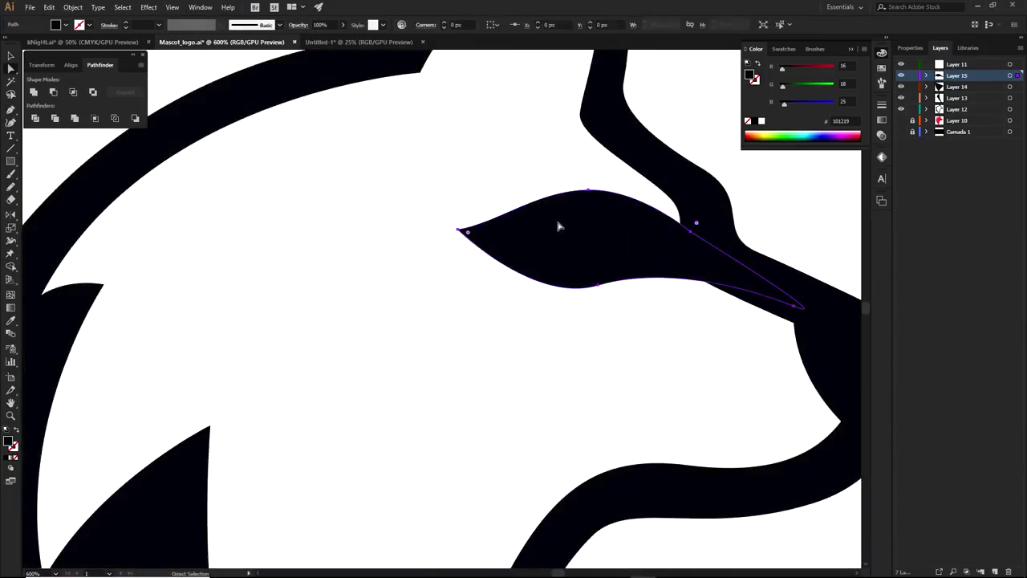
{"action": "left_click_drag", "start_coordinate": [587, 212], "coordinate": [579, 201]}
{"action": "key", "text": "v"}
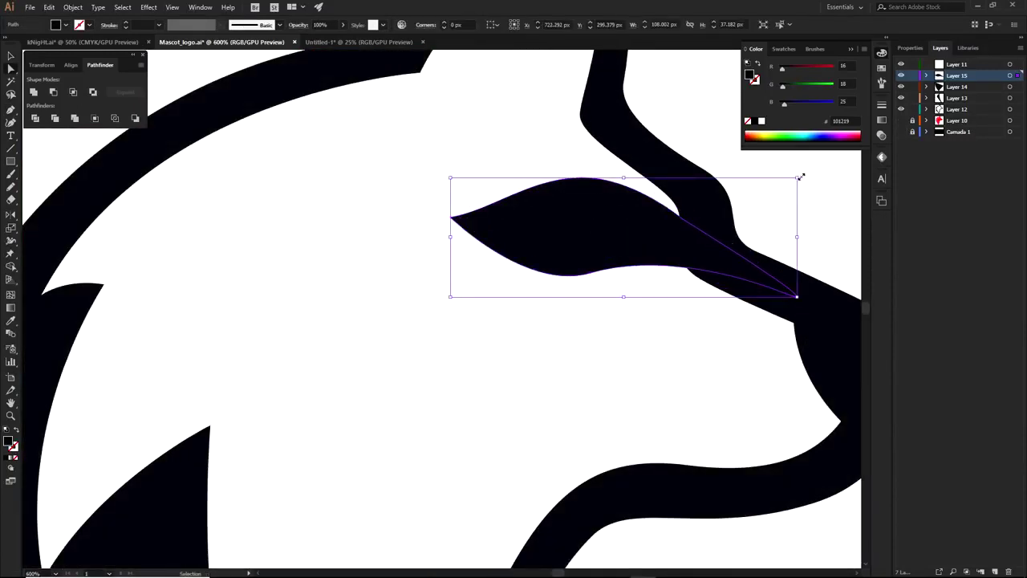
{"action": "left_click_drag", "start_coordinate": [801, 173], "coordinate": [806, 188]}
{"action": "key", "text": "a"}
{"action": "left_click_drag", "start_coordinate": [616, 220], "coordinate": [612, 224]}
{"action": "left_click", "coordinate": [745, 193]}
Step: Round the eye shape's upper edge into a fuller convex curve by adjusting the curve near its rear point
{"action": "scroll", "coordinate": [773, 243], "scroll_direction": "down", "scroll_amount": 2}
{"action": "left_click_drag", "start_coordinate": [773, 250], "coordinate": [640, 235]}
{"action": "scroll", "coordinate": [639, 234], "scroll_direction": "up", "scroll_amount": 2}
{"action": "left_click", "coordinate": [509, 181]}
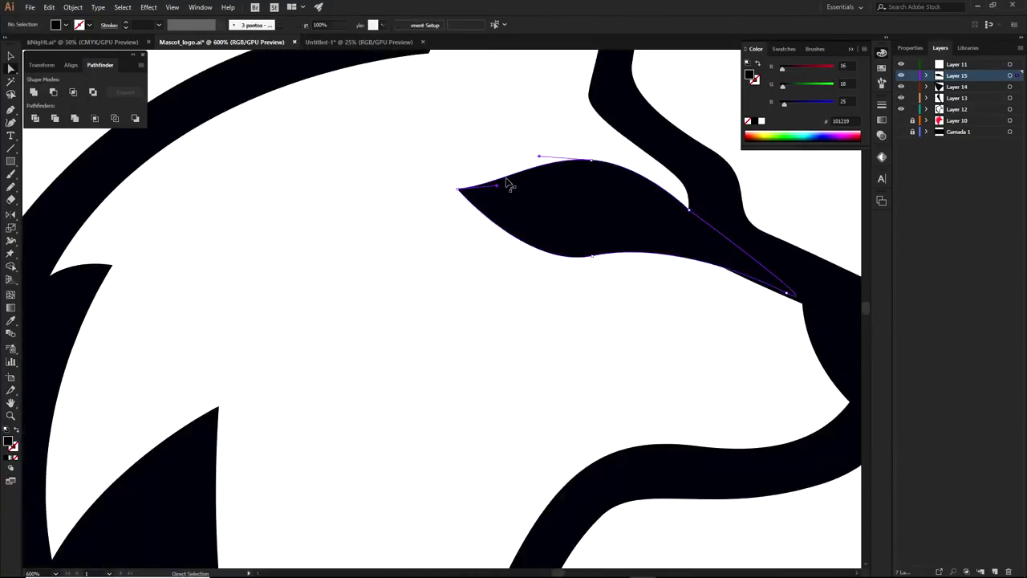
{"action": "scroll", "coordinate": [509, 181], "scroll_direction": "up", "scroll_amount": 1}
{"action": "left_click_drag", "start_coordinate": [517, 258], "coordinate": [516, 243]}
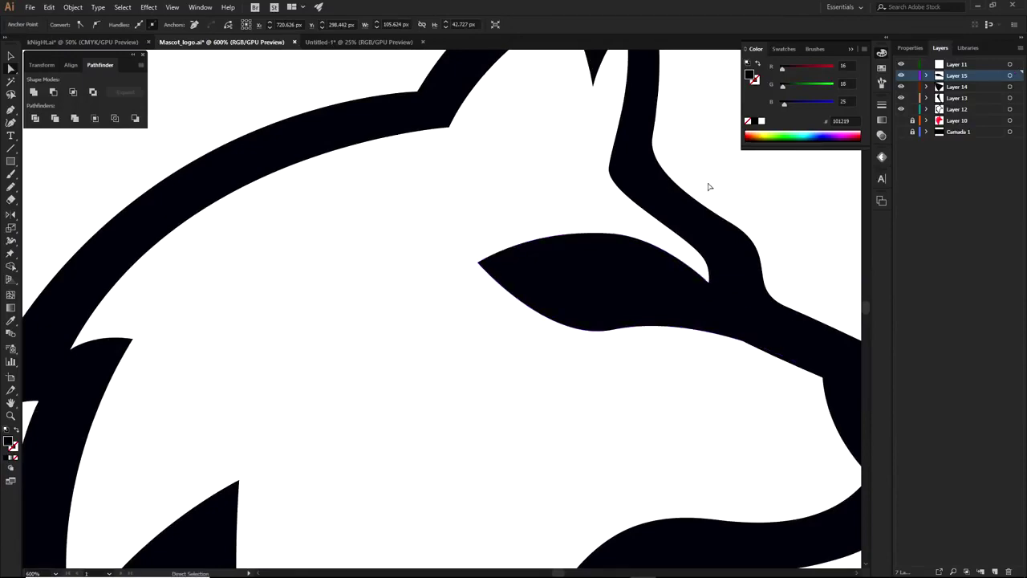
{"action": "left_click", "coordinate": [709, 187]}
{"action": "scroll", "coordinate": [709, 239], "scroll_direction": "down", "scroll_amount": 2}
{"action": "left_click_drag", "start_coordinate": [710, 243], "coordinate": [610, 230]}
{"action": "scroll", "coordinate": [601, 259], "scroll_direction": "down", "scroll_amount": 2}
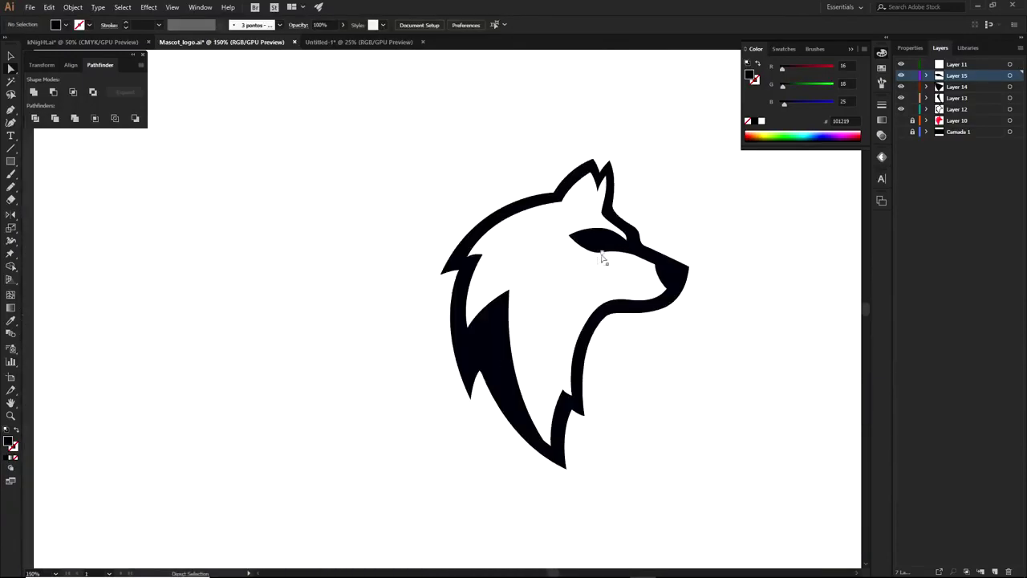
Step: Smooth the eye shape's lower edge by adjusting the bottom anchor, its handle and the curve running into the muzzle bridge
{"action": "scroll", "coordinate": [619, 252], "scroll_direction": "up", "scroll_amount": 3}
{"action": "left_click", "coordinate": [612, 248]}
{"action": "scroll", "coordinate": [634, 238], "scroll_direction": "up", "scroll_amount": 2}
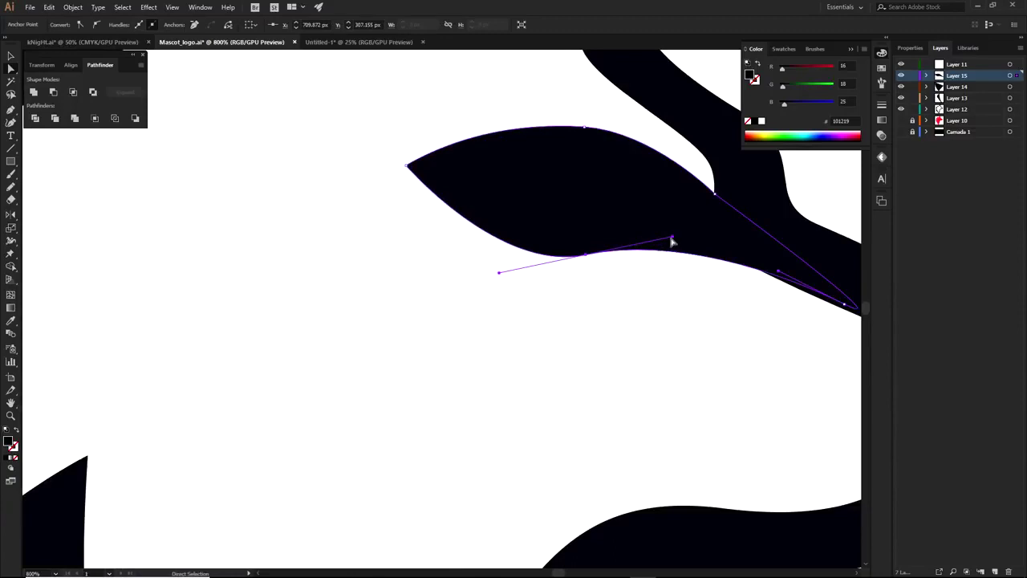
{"action": "left_click_drag", "start_coordinate": [675, 240], "coordinate": [589, 257]}
{"action": "key", "text": "ctrl+z"}
{"action": "left_click_drag", "start_coordinate": [673, 238], "coordinate": [694, 235]}
{"action": "left_click_drag", "start_coordinate": [586, 255], "coordinate": [587, 257]}
{"action": "left_click_drag", "start_coordinate": [695, 236], "coordinate": [699, 243]}
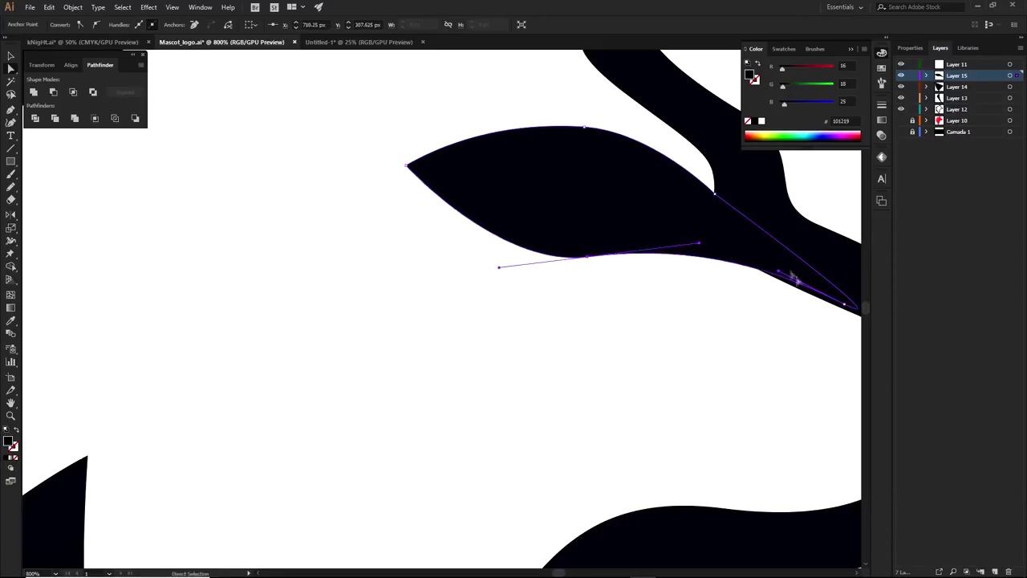
{"action": "left_click_drag", "start_coordinate": [795, 278], "coordinate": [723, 268]}
{"action": "left_click_drag", "start_coordinate": [773, 295], "coordinate": [772, 300]}
{"action": "left_click", "coordinate": [779, 202]}
{"action": "scroll", "coordinate": [707, 309], "scroll_direction": "down", "scroll_amount": 3}
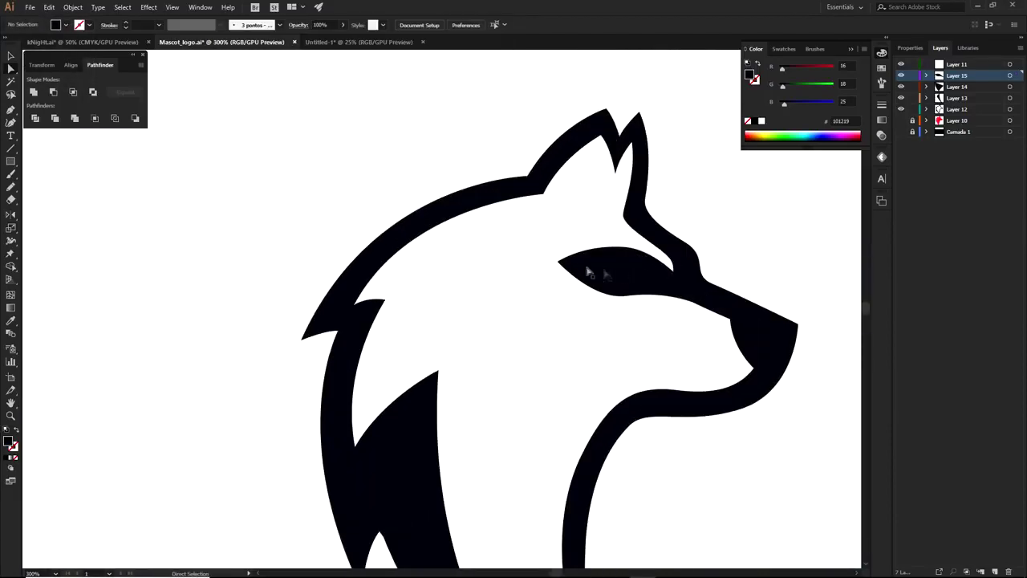
{"action": "scroll", "coordinate": [561, 264], "scroll_direction": "up", "scroll_amount": 1}
{"action": "scroll", "coordinate": [554, 262], "scroll_direction": "down", "scroll_amount": 2}
{"action": "scroll", "coordinate": [661, 252], "scroll_direction": "down", "scroll_amount": 2}
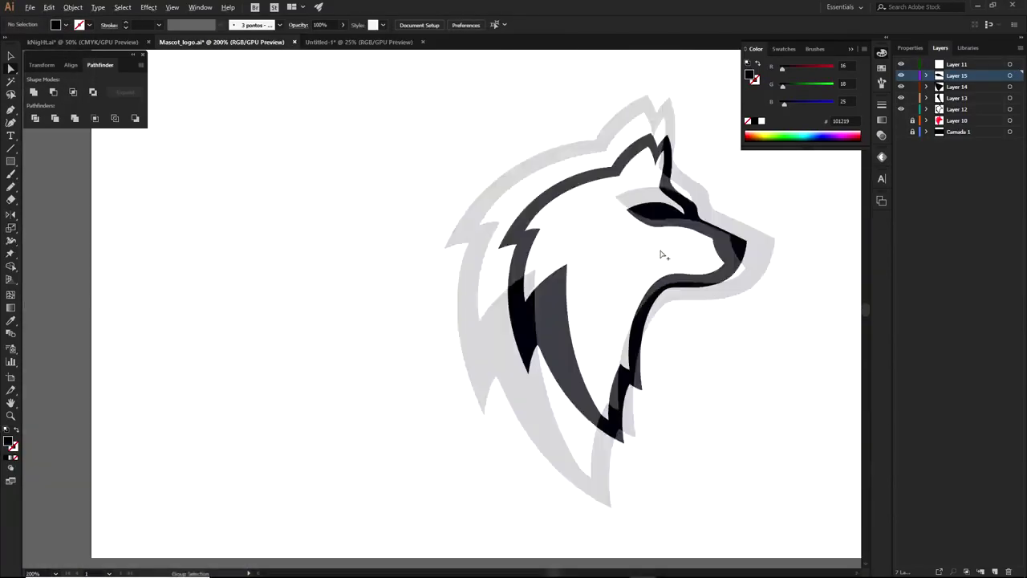
{"action": "left_click", "coordinate": [610, 238]}
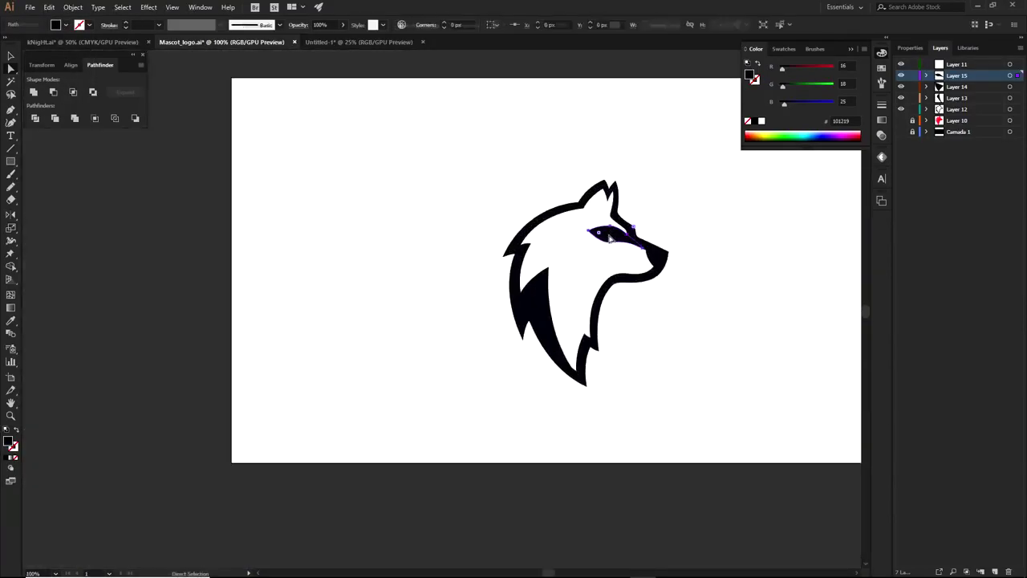
{"action": "left_click", "coordinate": [549, 305]}
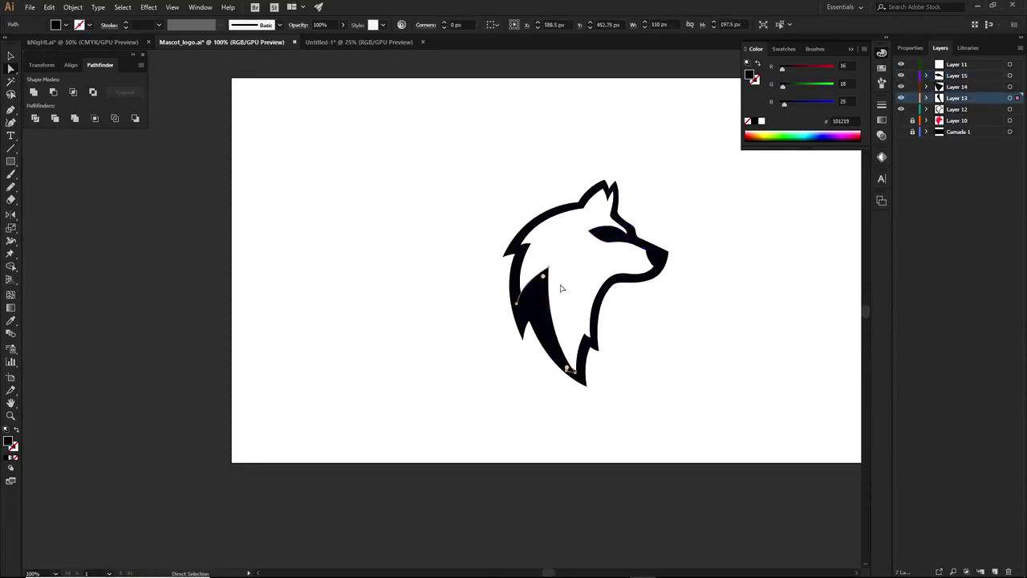
Step: Add a new layer directly above Layer 15
{"action": "scroll", "coordinate": [537, 245], "scroll_direction": "up", "scroll_amount": 1}
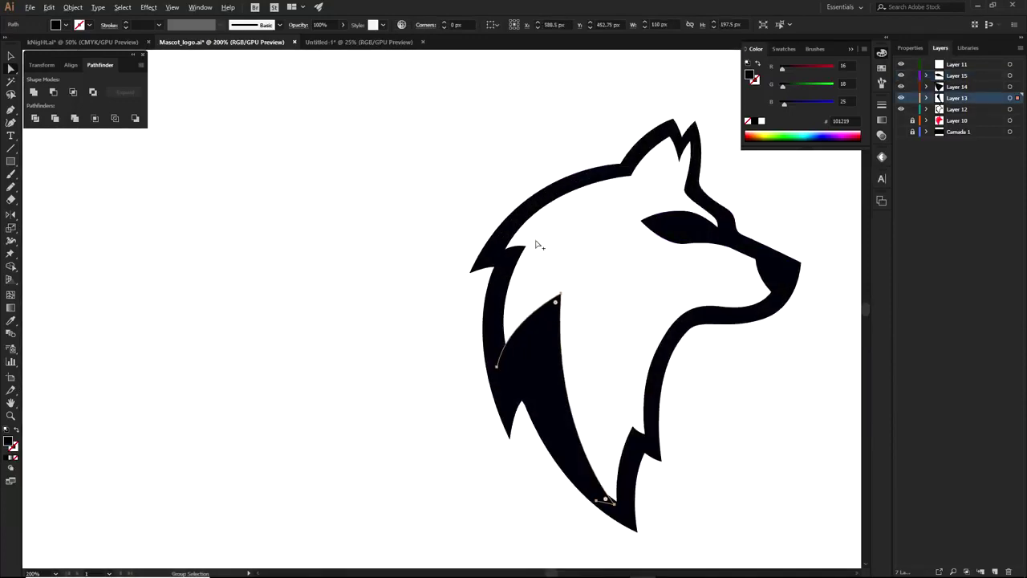
{"action": "scroll", "coordinate": [615, 214], "scroll_direction": "up", "scroll_amount": 1}
{"action": "left_click", "coordinate": [954, 75]}
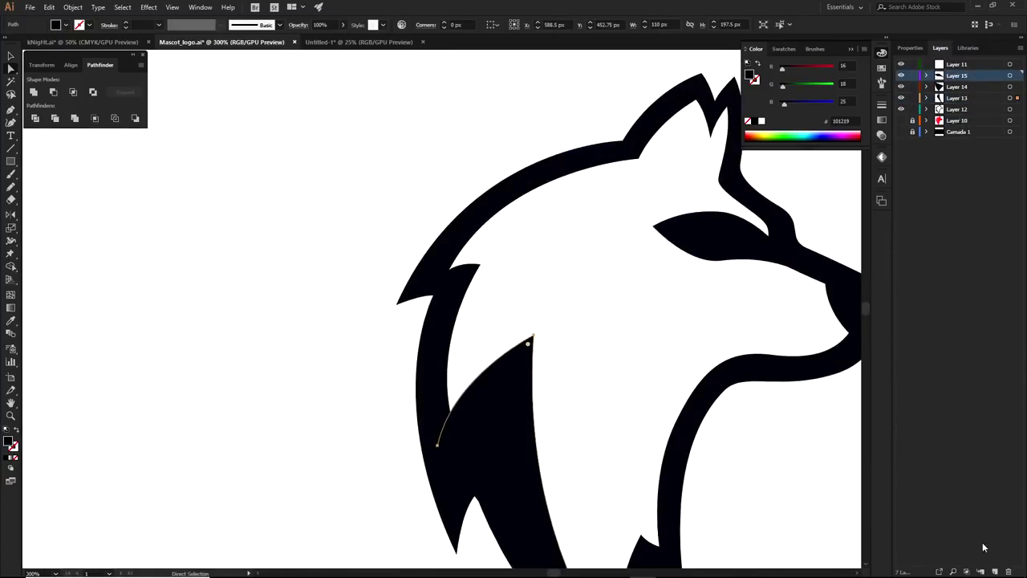
{"action": "left_click", "coordinate": [993, 572]}
Step: Draw a dark curved shadow with the Pen tool from the front ear's inner tip down its rear edge to a point below the ear base
{"action": "key", "text": "p"}
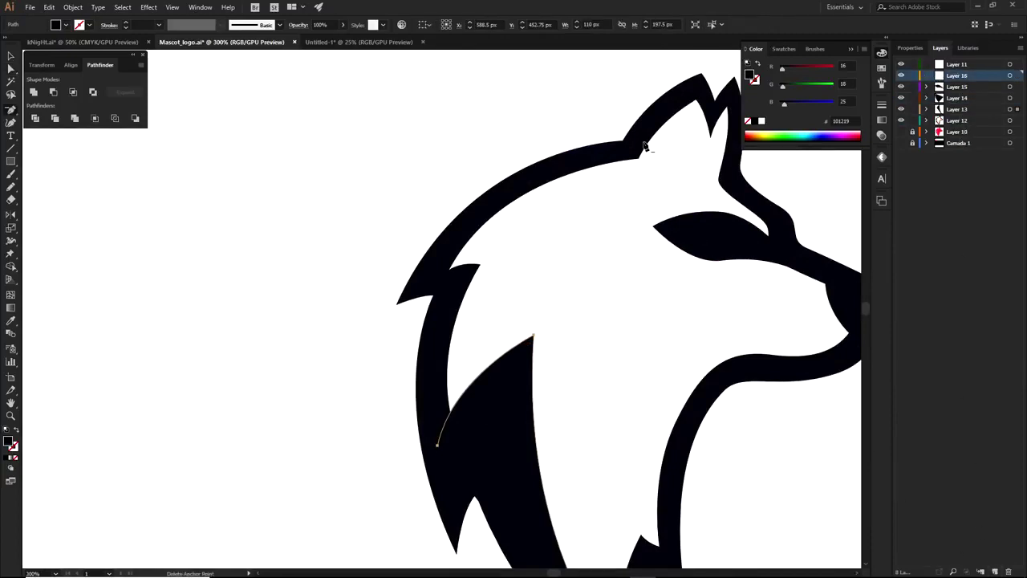
{"action": "left_click_drag", "start_coordinate": [698, 117], "coordinate": [561, 116]}
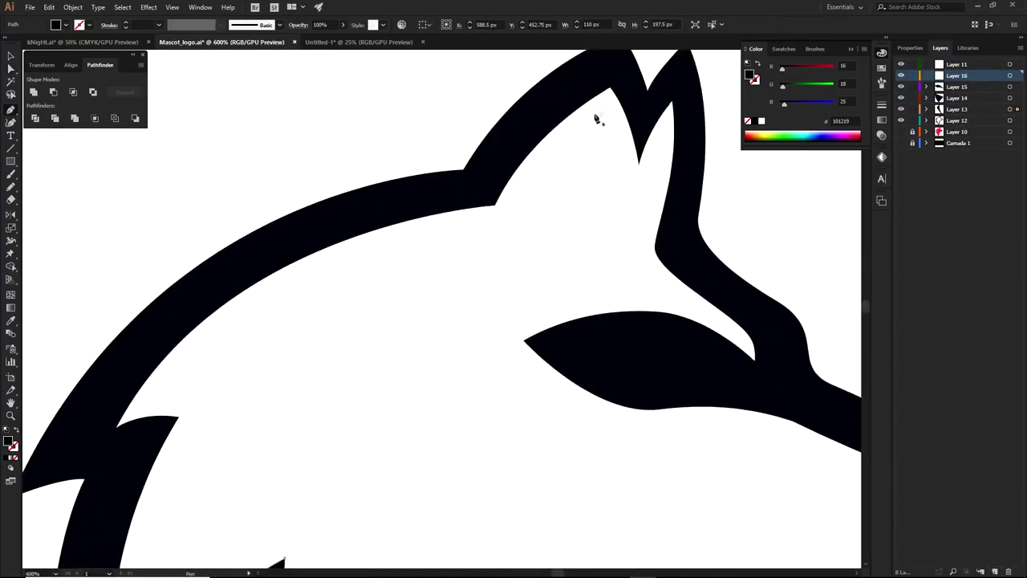
{"action": "left_click", "coordinate": [611, 87]}
{"action": "left_click_drag", "start_coordinate": [501, 238], "coordinate": [511, 191]}
{"action": "left_click_drag", "start_coordinate": [495, 242], "coordinate": [498, 358]}
{"action": "left_click", "coordinate": [494, 239]}
{"action": "left_click_drag", "start_coordinate": [496, 126], "coordinate": [516, 76]}
{"action": "left_click_drag", "start_coordinate": [511, 122], "coordinate": [486, 265]}
{"action": "left_click", "coordinate": [600, 159]}
{"action": "left_click", "coordinate": [598, 184]}
{"action": "key", "text": "ctrl+shift+a"}
{"action": "key", "text": "a"}
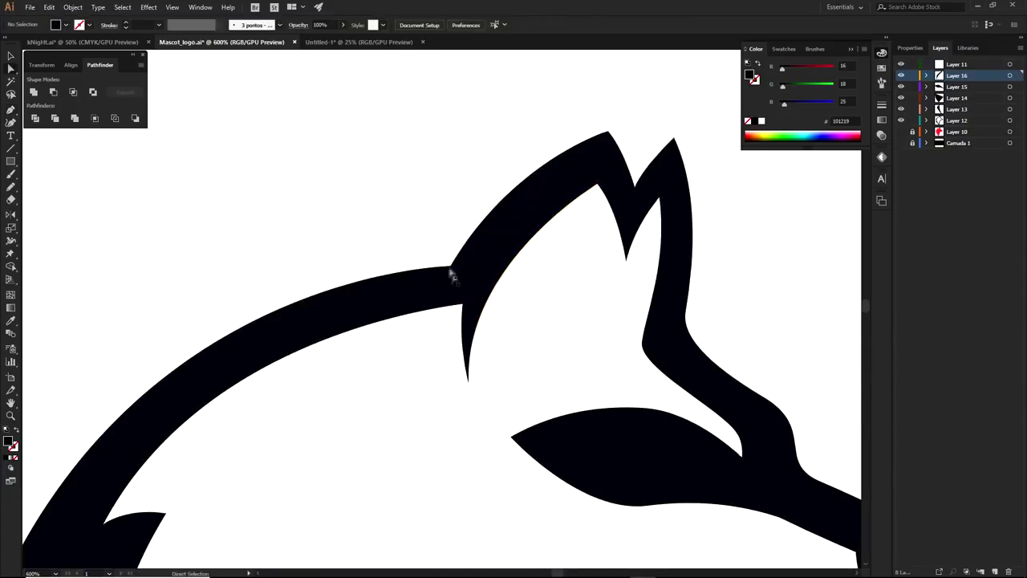
Step: Draw a dark wedge with the Pen tool over the ear shadow's lower tip, with a curved rear edge, to thicken the tip
{"action": "left_click", "coordinate": [468, 338]}
{"action": "left_click", "coordinate": [753, 289]}
{"action": "scroll", "coordinate": [733, 295], "scroll_direction": "down", "scroll_amount": 2}
{"action": "left_click_drag", "start_coordinate": [678, 326], "coordinate": [547, 219]}
{"action": "scroll", "coordinate": [417, 198], "scroll_direction": "up", "scroll_amount": 3}
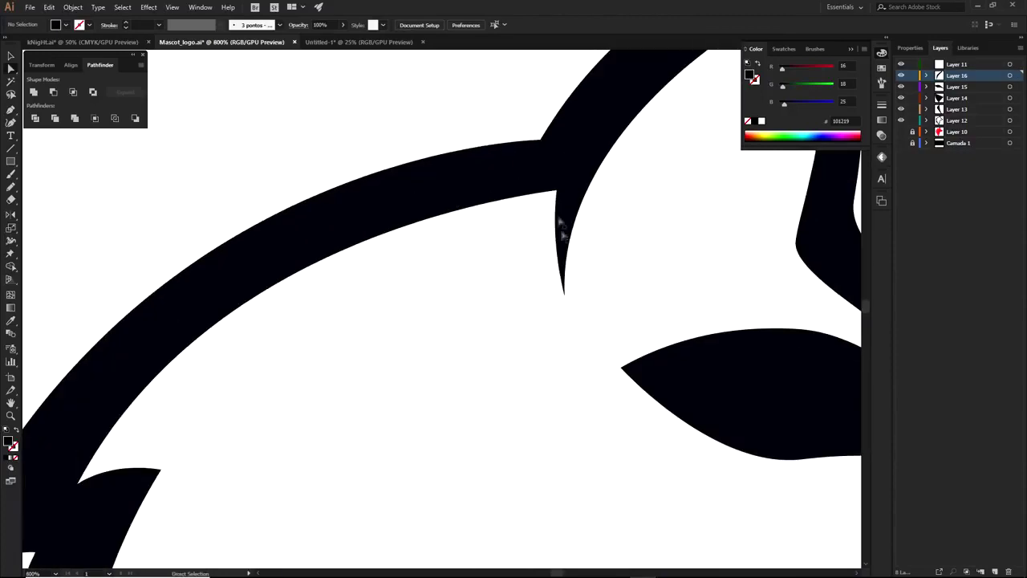
{"action": "key", "text": "p"}
{"action": "left_click", "coordinate": [563, 294]}
{"action": "left_click_drag", "start_coordinate": [536, 171], "coordinate": [547, 112]}
{"action": "left_click", "coordinate": [597, 138]}
{"action": "key", "text": "a"}
{"action": "left_click", "coordinate": [488, 112]}
{"action": "scroll", "coordinate": [536, 174], "scroll_direction": "down", "scroll_amount": 2}
{"action": "scroll", "coordinate": [549, 192], "scroll_direction": "up", "scroll_amount": 3}
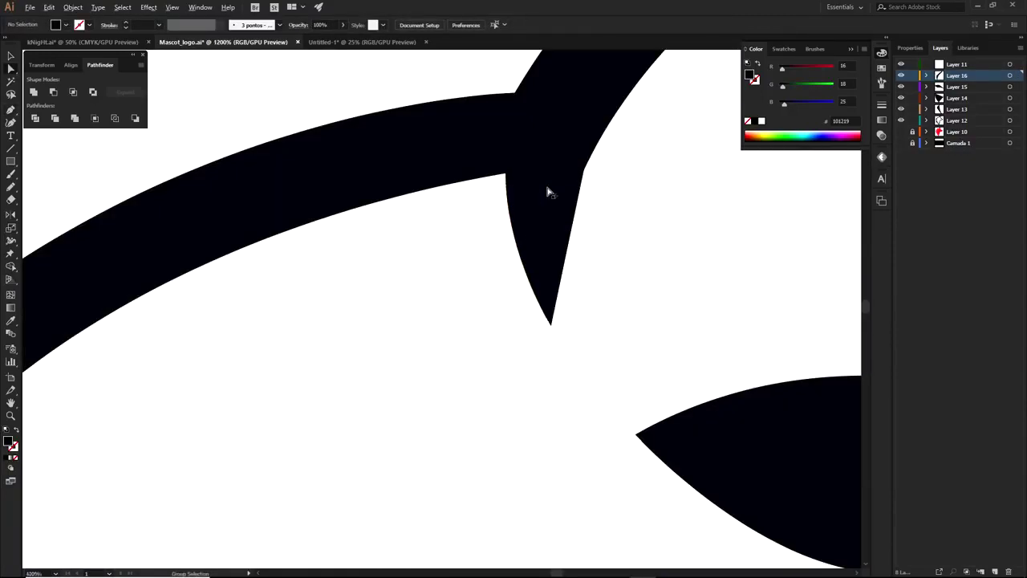
Step: Rebuild the wedge's front side with extra anchors kept inside the ear shadow, and close the path at the tip
{"action": "left_click", "coordinate": [564, 134]}
{"action": "key", "text": "p"}
{"action": "left_click", "coordinate": [507, 141]}
{"action": "left_click", "coordinate": [572, 139]}
{"action": "left_click", "coordinate": [552, 258]}
{"action": "left_click", "coordinate": [551, 325]}
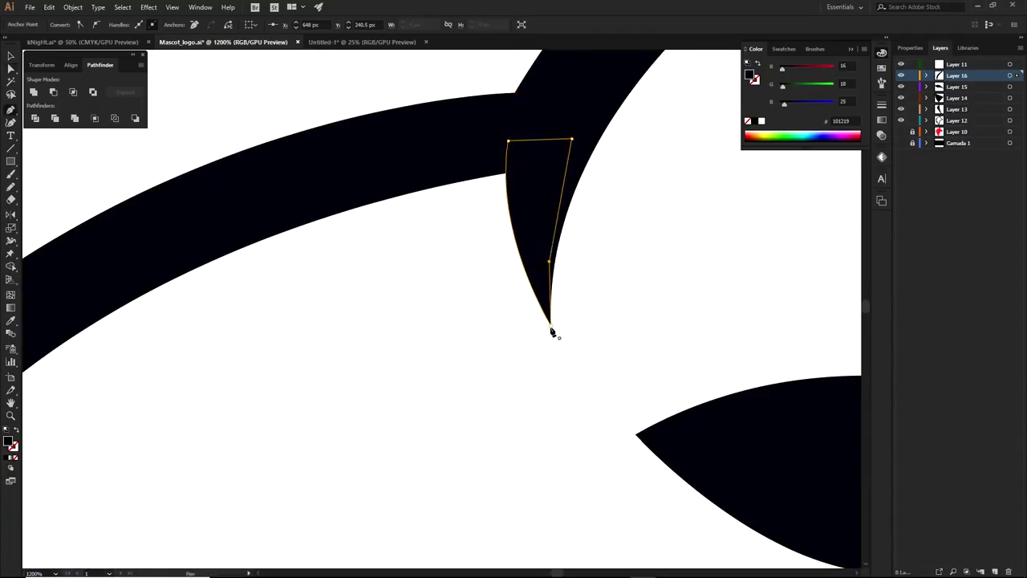
{"action": "left_click", "coordinate": [392, 80]}
{"action": "scroll", "coordinate": [409, 94], "scroll_direction": "down", "scroll_amount": 3}
{"action": "left_click_drag", "start_coordinate": [464, 131], "coordinate": [460, 188]}
{"action": "key", "text": "ctrl+minus"}
{"action": "key", "text": "ctrl+minus"}
{"action": "key", "text": "ctrl+minus"}
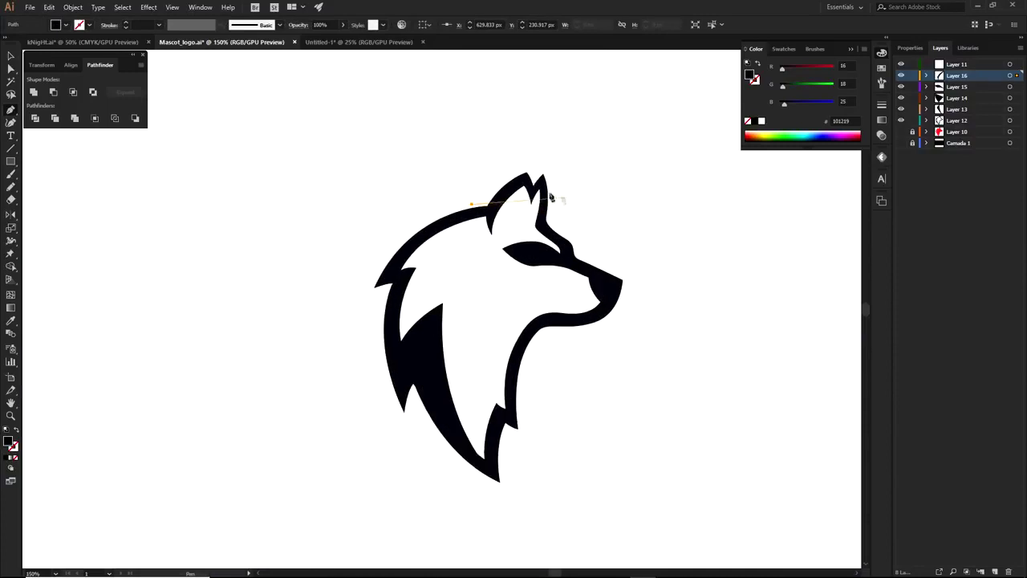
{"action": "key", "text": "a"}
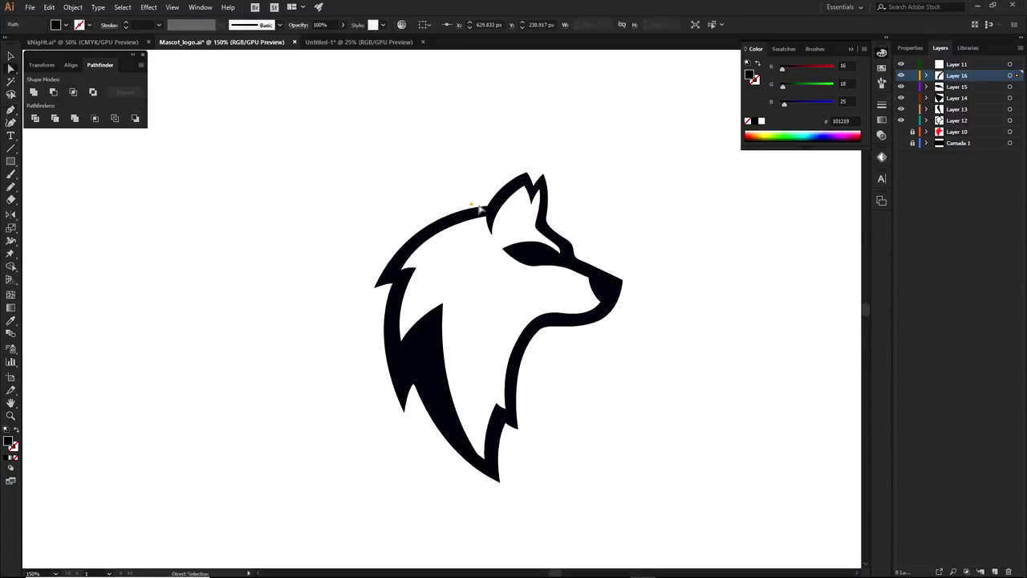
Step: Add a new layer above Layer 16 and nest Layers 12 through 16 inside it
{"action": "left_click", "coordinate": [595, 207]}
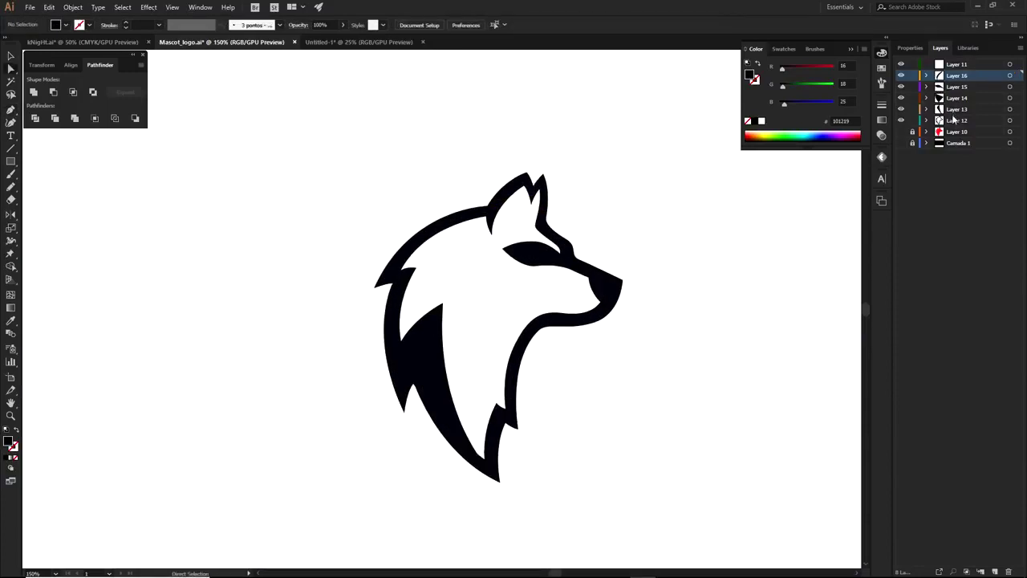
{"action": "left_click", "coordinate": [995, 570]}
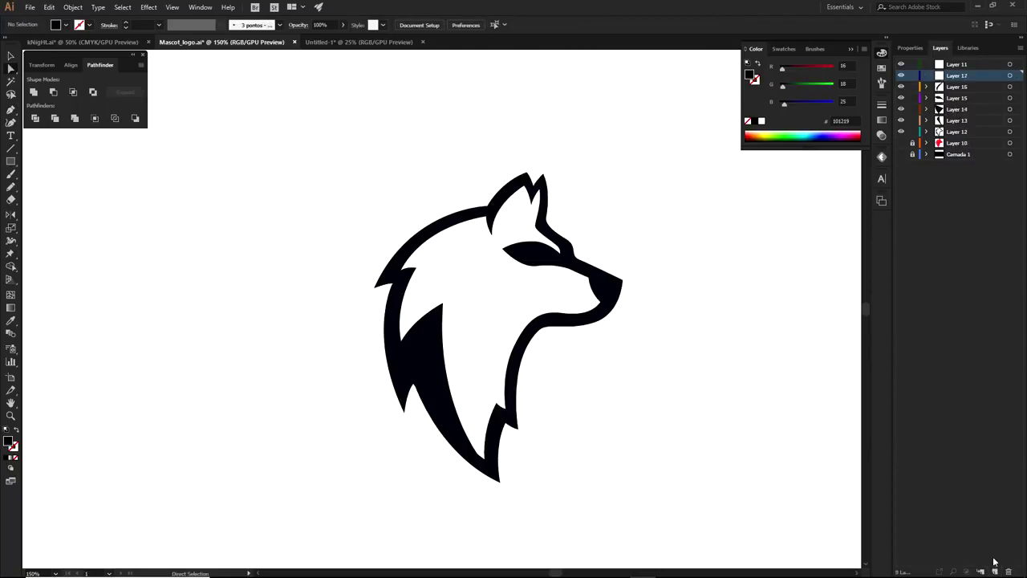
{"action": "left_click", "coordinate": [959, 133]}
{"action": "left_click", "coordinate": [957, 87], "text": "shift"}
{"action": "left_click_drag", "start_coordinate": [989, 91], "coordinate": [963, 76]}
{"action": "left_click", "coordinate": [928, 76]}
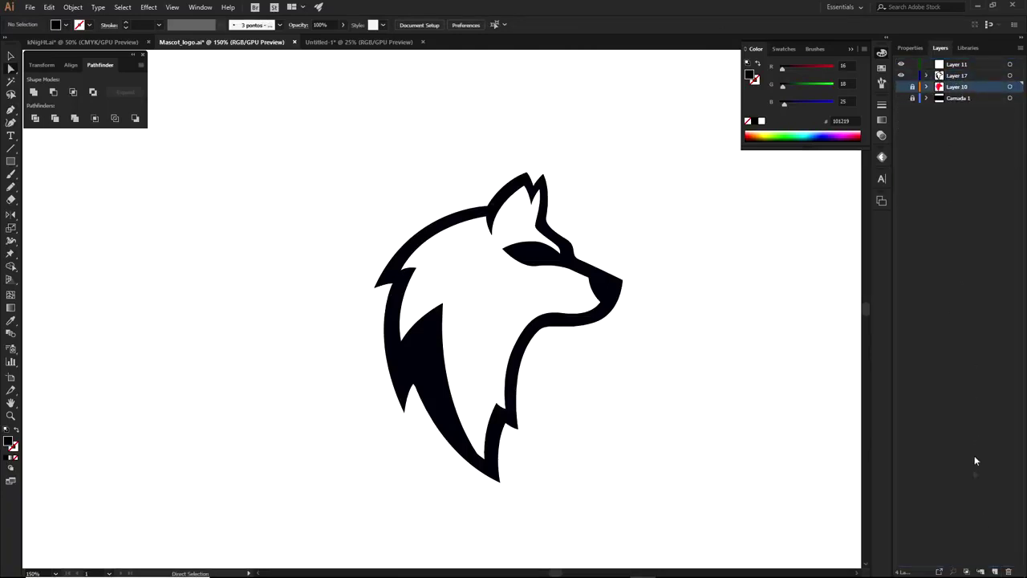
Step: Add a new layer directly above Layer 10 and start an unfilled Pen path within the dark outline from the ear's rear base to the lower neck tip
{"action": "left_click", "coordinate": [995, 570]}
{"action": "key", "text": "p"}
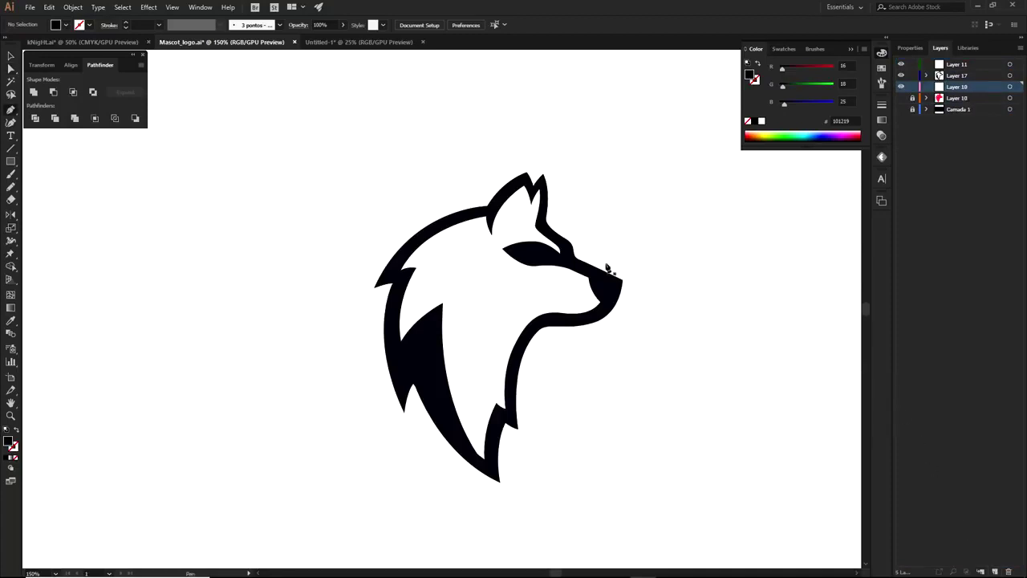
{"action": "left_click_drag", "start_coordinate": [516, 263], "coordinate": [534, 246]}
{"action": "left_click", "coordinate": [496, 193]}
{"action": "left_click", "coordinate": [427, 230]}
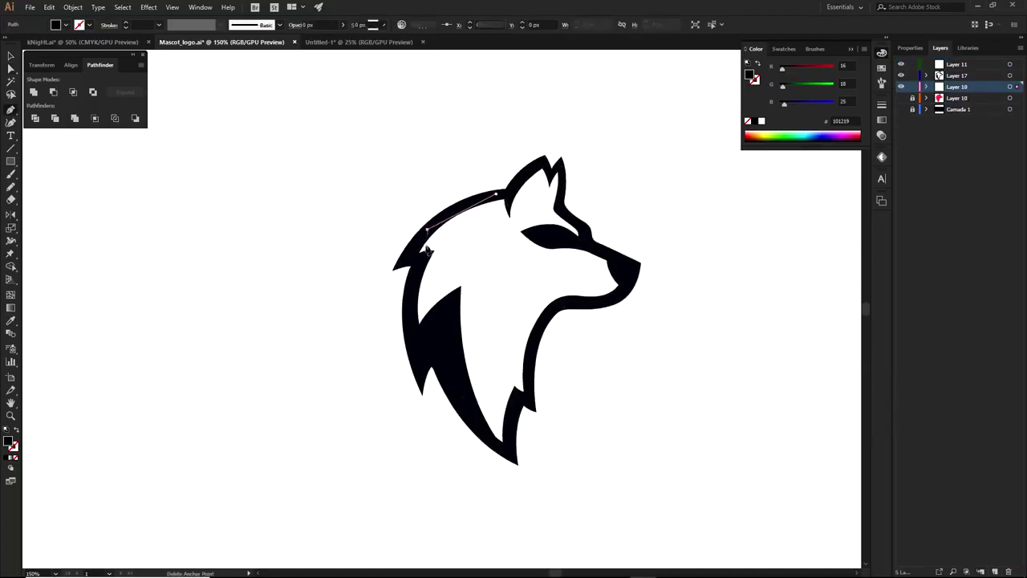
{"action": "left_click", "coordinate": [414, 258]}
{"action": "left_click", "coordinate": [412, 340]}
{"action": "left_click", "coordinate": [434, 347]}
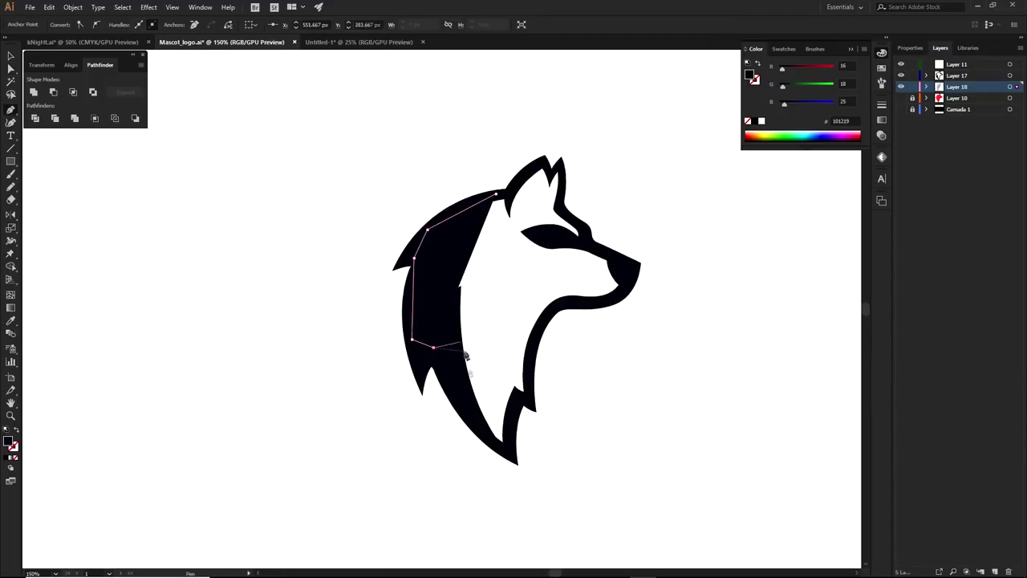
{"action": "left_click", "coordinate": [10, 459]}
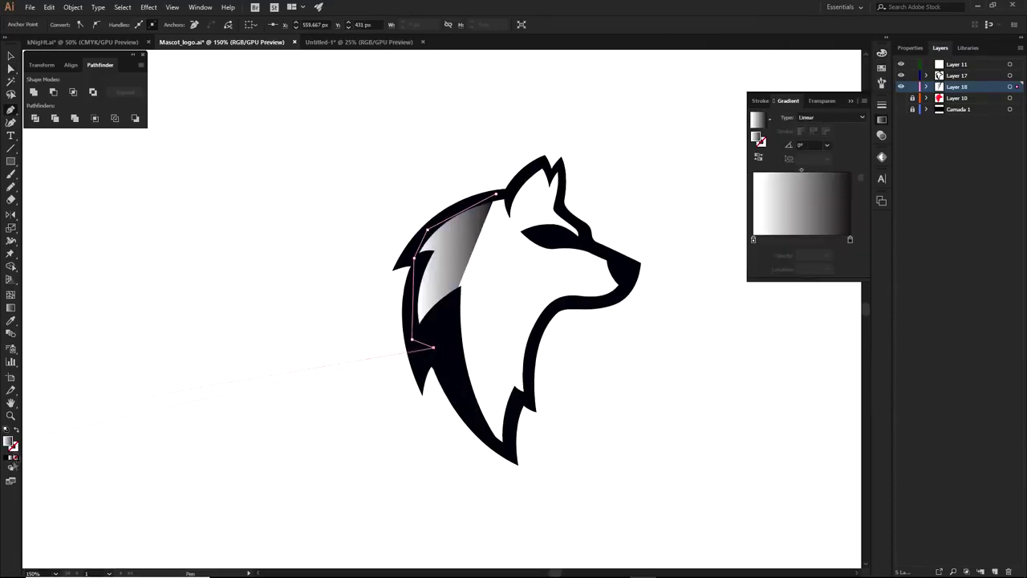
{"action": "left_click", "coordinate": [15, 460]}
{"action": "left_click", "coordinate": [476, 418]}
{"action": "left_click", "coordinate": [506, 448]}
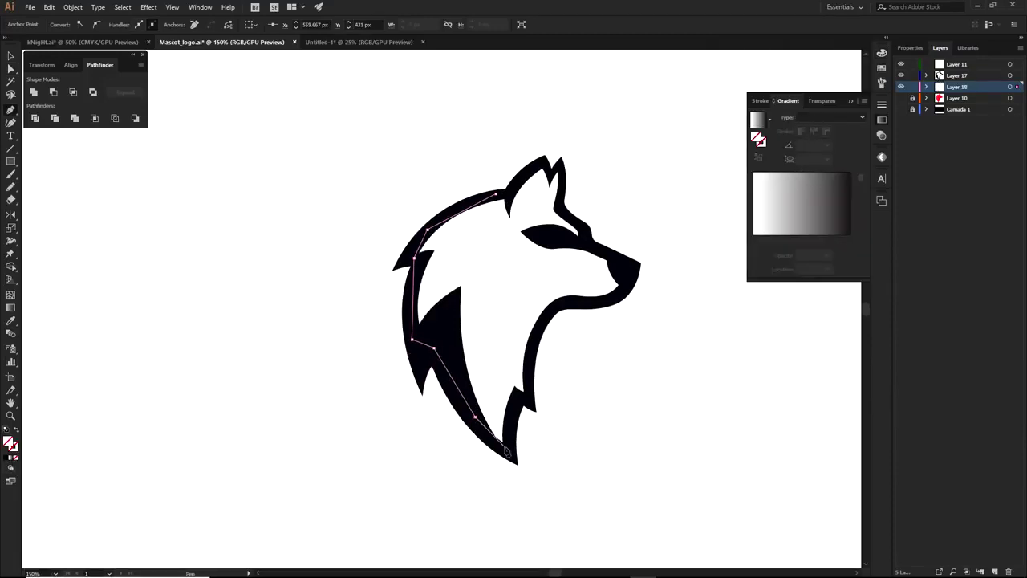
Step: Continue the base path inside the dark outline up the throat and along the jaw to the nose
{"action": "left_click", "coordinate": [520, 399]}
{"action": "left_click", "coordinate": [527, 391]}
{"action": "left_click", "coordinate": [533, 345]}
{"action": "left_click", "coordinate": [553, 306]}
{"action": "left_click", "coordinate": [575, 303]}
{"action": "left_click", "coordinate": [622, 293]}
{"action": "left_click", "coordinate": [626, 278]}
Step: Trace the base path from the nose over the brow and around both ear tips, and close it at the rear ear base
{"action": "left_click", "coordinate": [614, 261]}
{"action": "left_click", "coordinate": [589, 243]}
{"action": "left_click", "coordinate": [561, 208]}
{"action": "left_click", "coordinate": [561, 192]}
{"action": "left_click", "coordinate": [562, 166]}
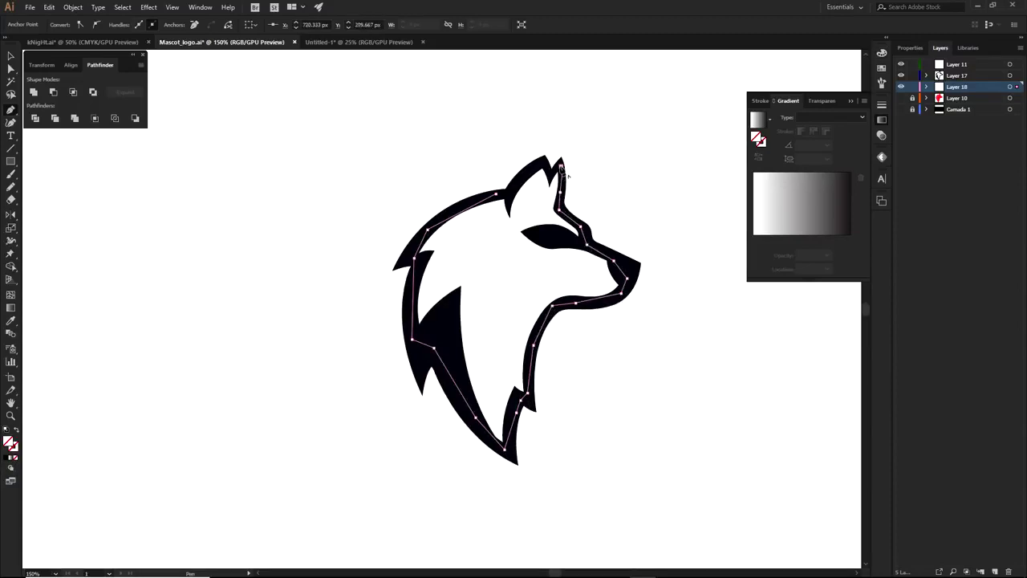
{"action": "scroll", "coordinate": [559, 172], "scroll_direction": "up", "scroll_amount": 3}
{"action": "left_click", "coordinate": [541, 183]}
{"action": "left_click", "coordinate": [515, 163]}
{"action": "scroll", "coordinate": [402, 251], "scroll_direction": "down", "scroll_amount": 2}
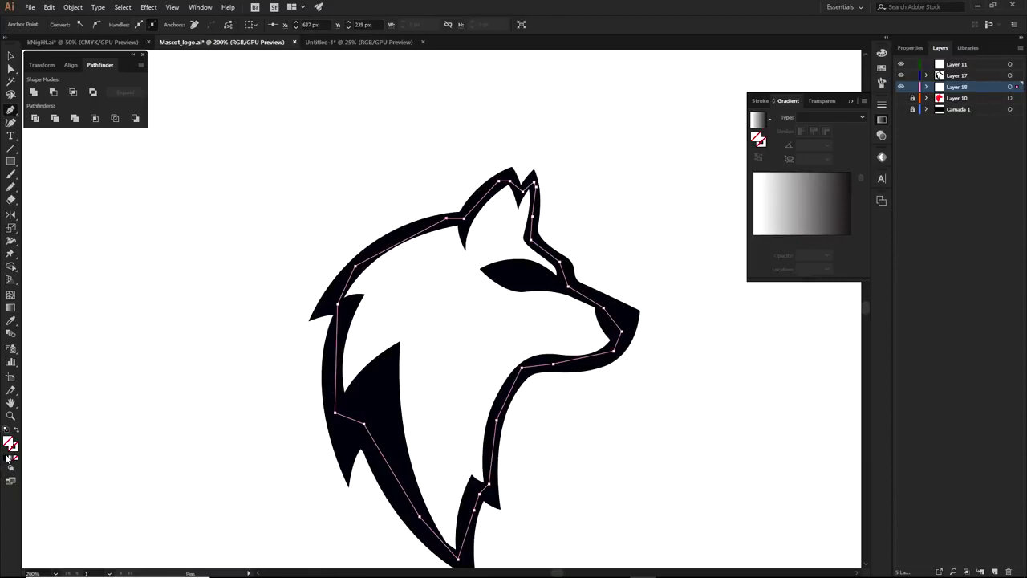
Step: Try an orange-brown fill (A86120) on the head base shape
{"action": "left_click", "coordinate": [11, 455]}
{"action": "double_click", "coordinate": [9, 441]}
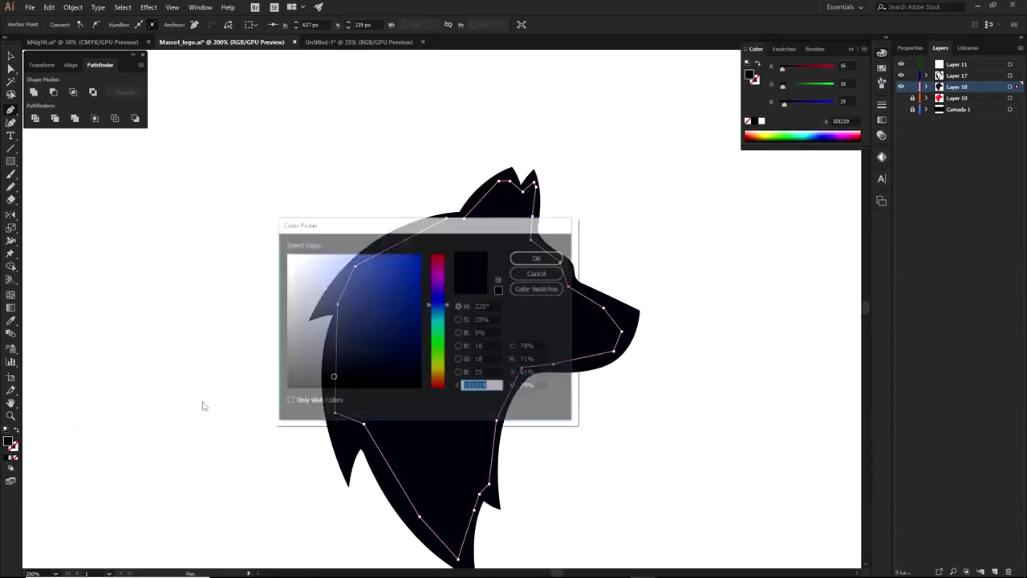
{"action": "left_click", "coordinate": [440, 374]}
{"action": "left_click", "coordinate": [401, 300]}
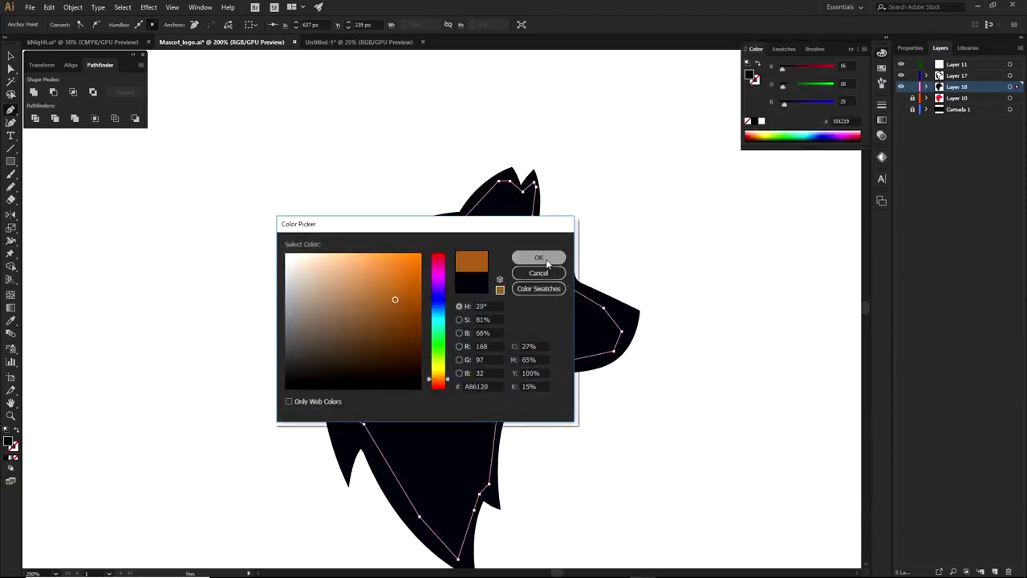
{"action": "left_click", "coordinate": [539, 257]}
{"action": "left_click_drag", "start_coordinate": [427, 351], "coordinate": [509, 321]}
Step: Fill the head base shape with light grey AFAFAF
{"action": "double_click", "coordinate": [8, 441]}
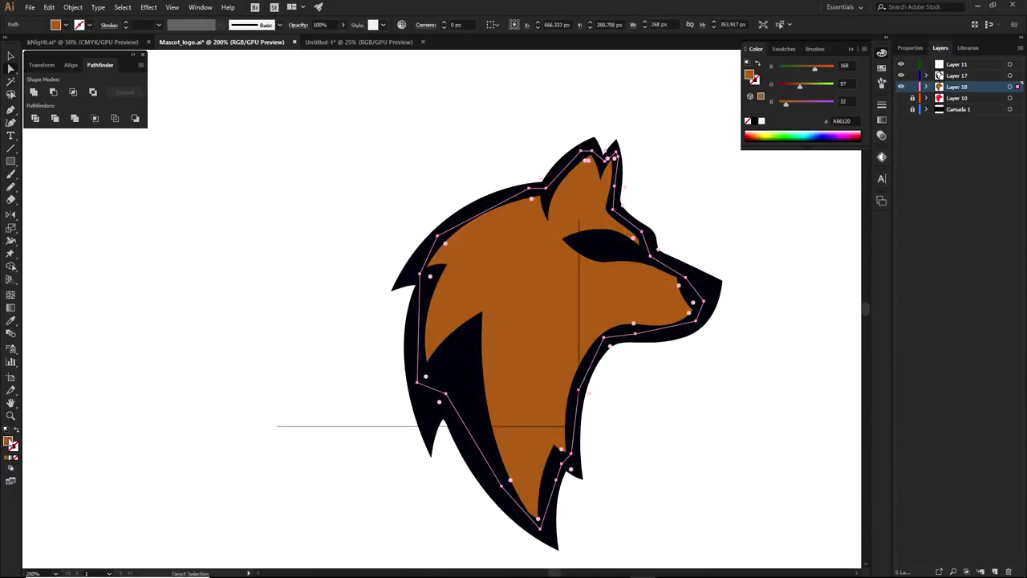
{"action": "left_click_drag", "start_coordinate": [406, 301], "coordinate": [285, 296]}
{"action": "left_click", "coordinate": [539, 256]}
{"action": "left_click_drag", "start_coordinate": [663, 339], "coordinate": [619, 298]}
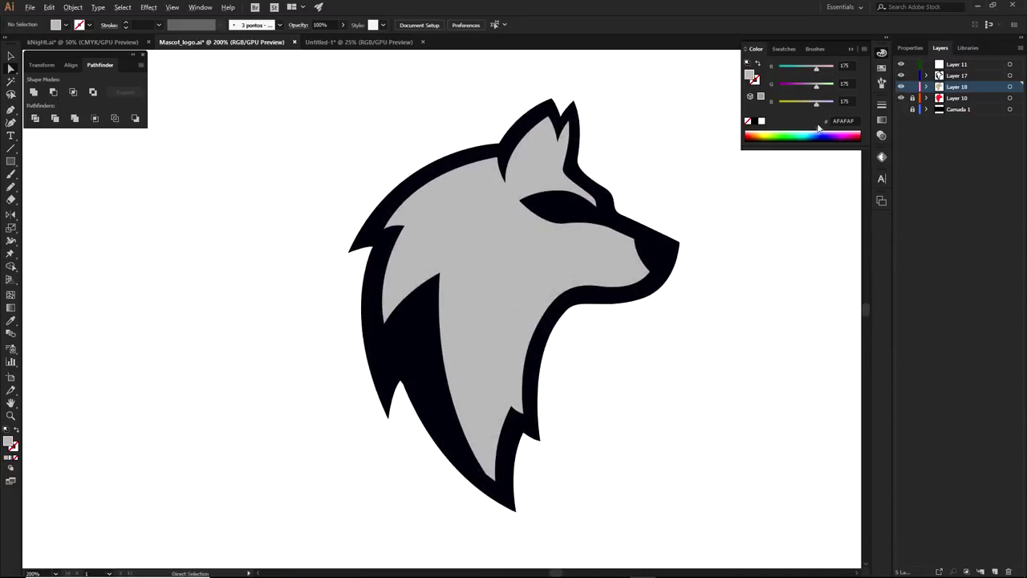
Step: Check the red wolf reference with the layers above it hidden, and add a new layer directly above Layer 18
{"action": "left_click_drag", "start_coordinate": [901, 86], "coordinate": [898, 66]}
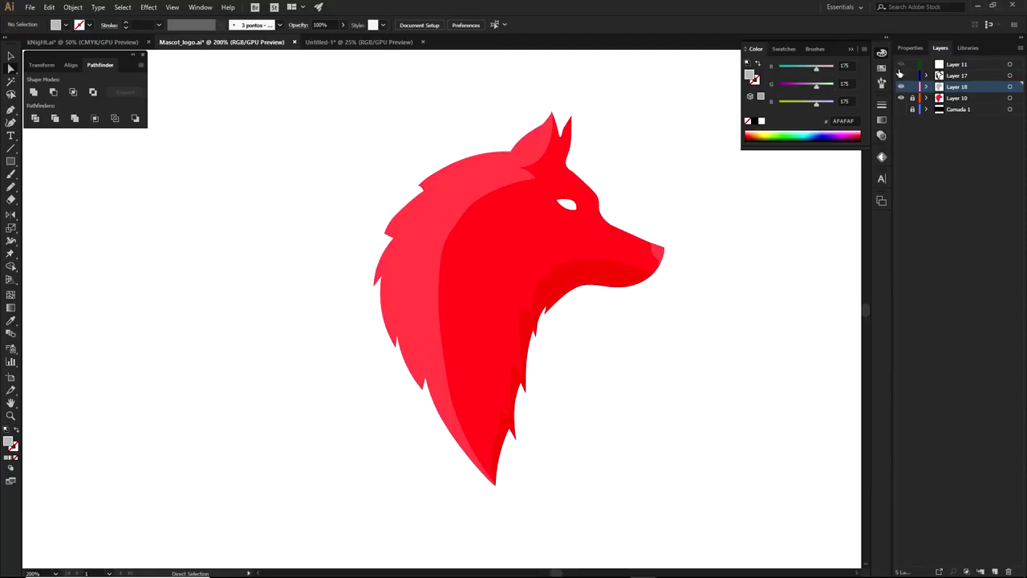
{"action": "left_click_drag", "start_coordinate": [900, 64], "coordinate": [901, 86]}
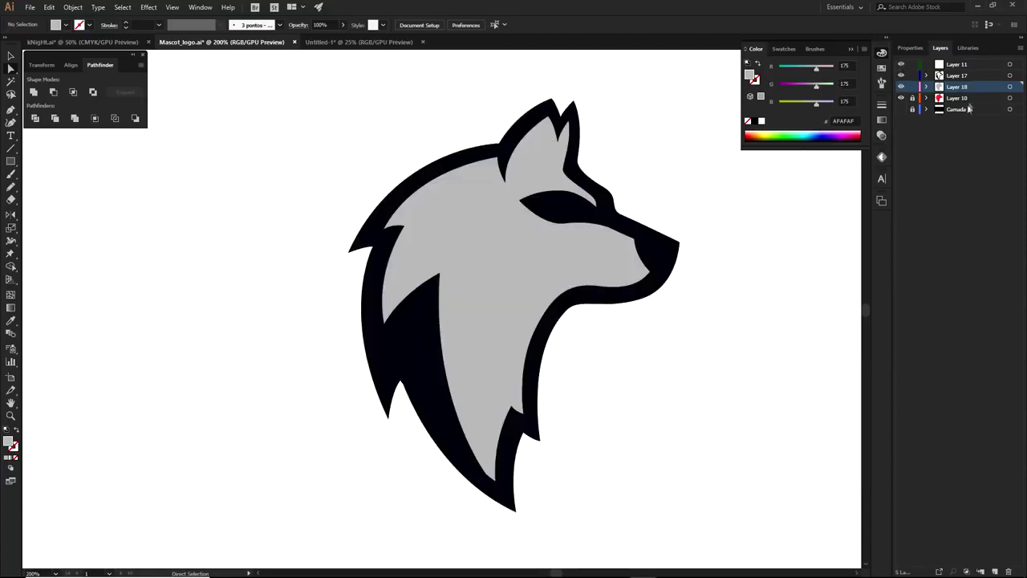
{"action": "left_click", "coordinate": [995, 572]}
{"action": "key", "text": "p"}
Step: Start the mane shading with a curved Pen edge from the lower neck tip to a peak behind the cheek, followed by a fur notch
{"action": "left_click", "coordinate": [486, 478]}
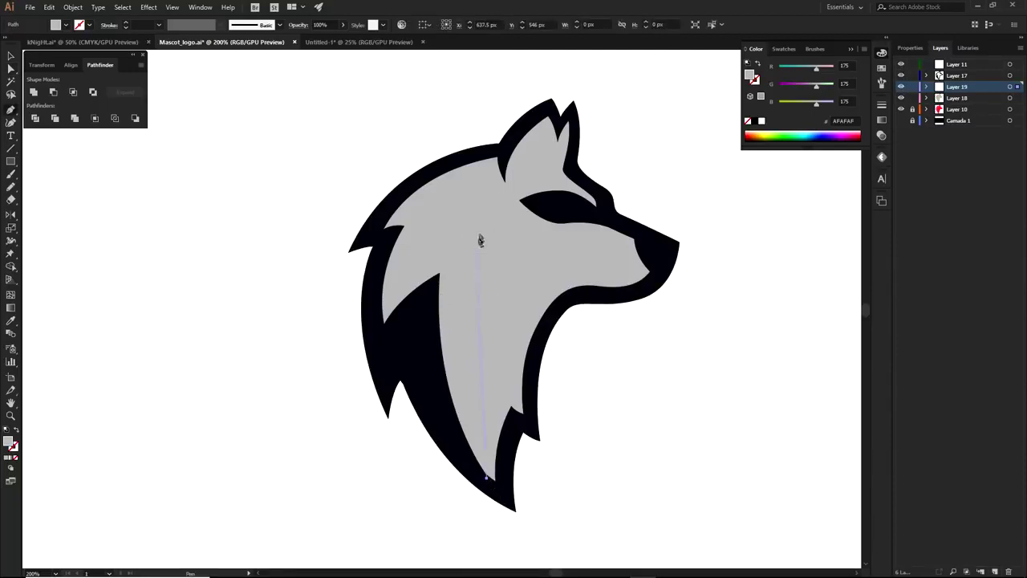
{"action": "left_click_drag", "start_coordinate": [482, 221], "coordinate": [550, 85]}
{"action": "left_click", "coordinate": [482, 223]}
{"action": "left_click", "coordinate": [426, 253]}
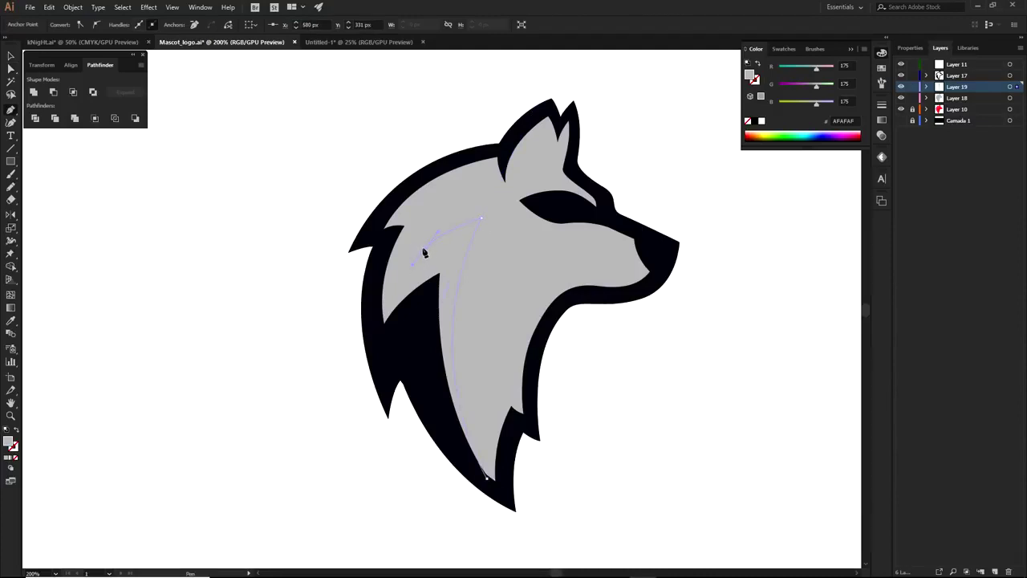
Step: Extend the mane shading path in a curve up to a second fur peak behind the ear, and raise that peak's anchor
{"action": "left_click", "coordinate": [488, 188]}
{"action": "scroll", "coordinate": [484, 188], "scroll_direction": "up", "scroll_amount": 2}
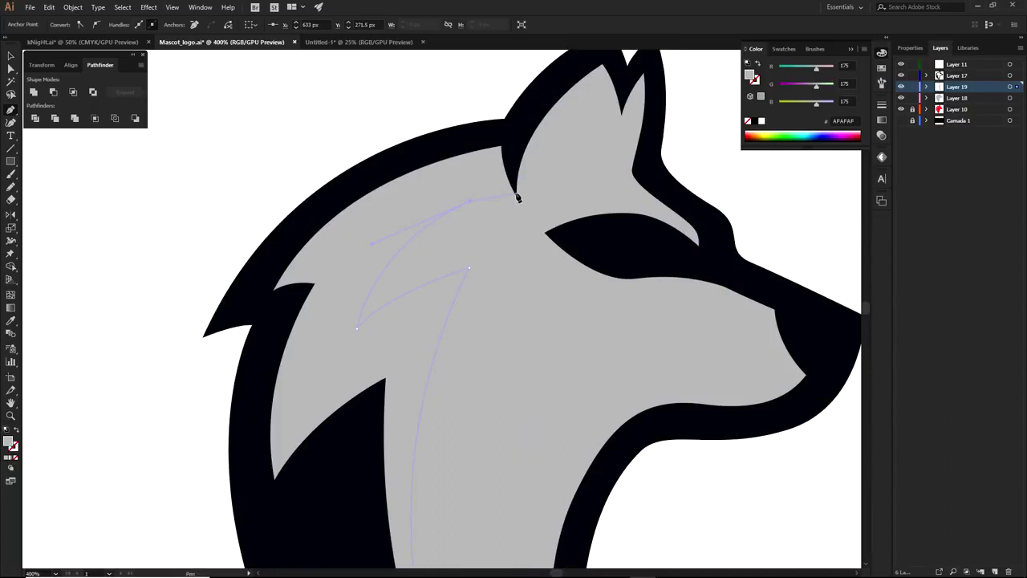
{"action": "key", "text": "ctrl"}
{"action": "left_click_drag", "start_coordinate": [471, 206], "coordinate": [471, 184]}
{"action": "scroll", "coordinate": [514, 199], "scroll_direction": "up", "scroll_amount": 3}
{"action": "scroll", "coordinate": [513, 207], "scroll_direction": "down", "scroll_amount": 4}
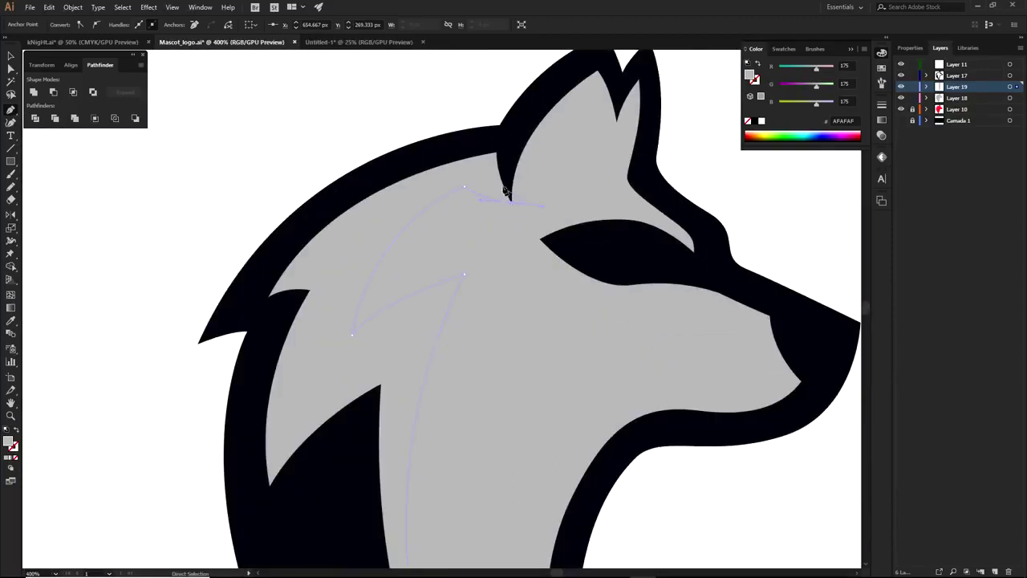
Step: Redo the shading path's anchor at the ear shadow's lower tip so it meets the tip precisely
{"action": "scroll", "coordinate": [552, 255], "scroll_direction": "up", "scroll_amount": 7}
{"action": "scroll", "coordinate": [551, 255], "scroll_direction": "up", "scroll_amount": 3}
{"action": "left_click", "coordinate": [507, 230]}
{"action": "scroll", "coordinate": [509, 232], "scroll_direction": "down", "scroll_amount": 1}
{"action": "scroll", "coordinate": [494, 231], "scroll_direction": "up", "scroll_amount": 1}
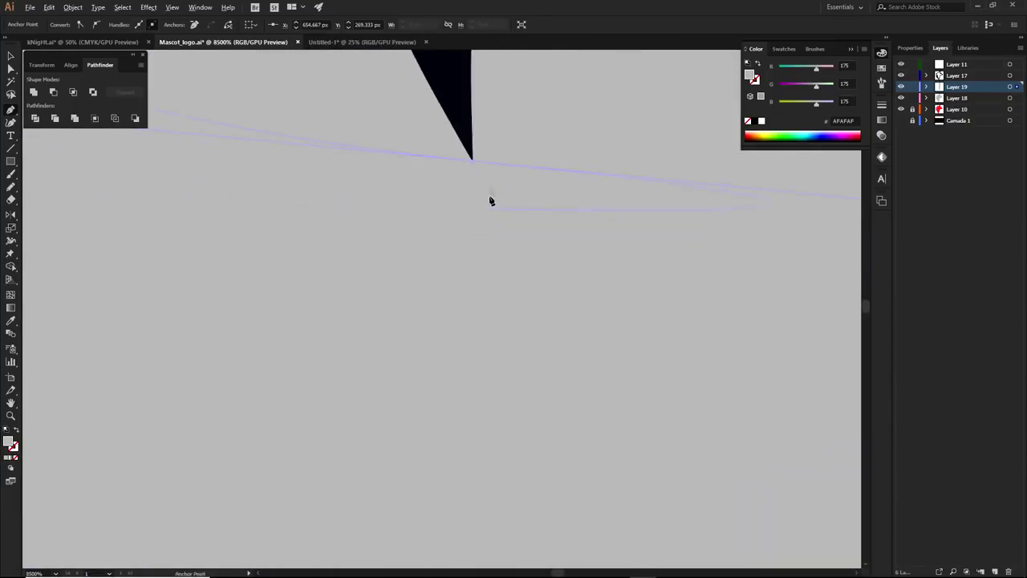
{"action": "key", "text": "ctrl+z"}
{"action": "left_click_drag", "start_coordinate": [480, 151], "coordinate": [500, 153]}
{"action": "scroll", "coordinate": [361, 148], "scroll_direction": "down", "scroll_amount": 2}
{"action": "left_click_drag", "start_coordinate": [438, 137], "coordinate": [541, 325]}
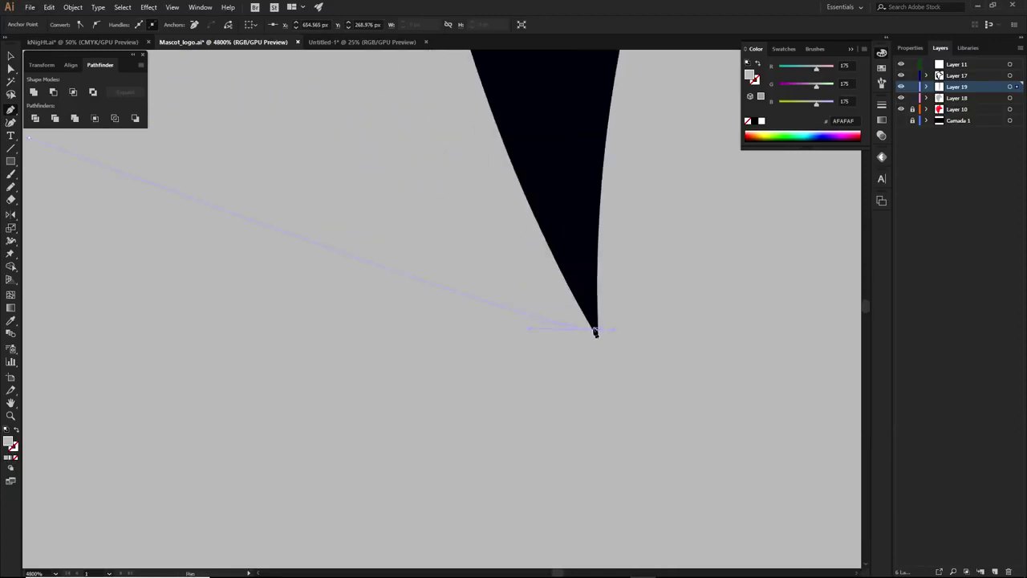
Step: Trace the outer side of the mane shading within the dark outline along the back and dark fur down to the lower neck tip
{"action": "scroll", "coordinate": [587, 310], "scroll_direction": "down", "scroll_amount": 4}
{"action": "left_click", "coordinate": [565, 212]}
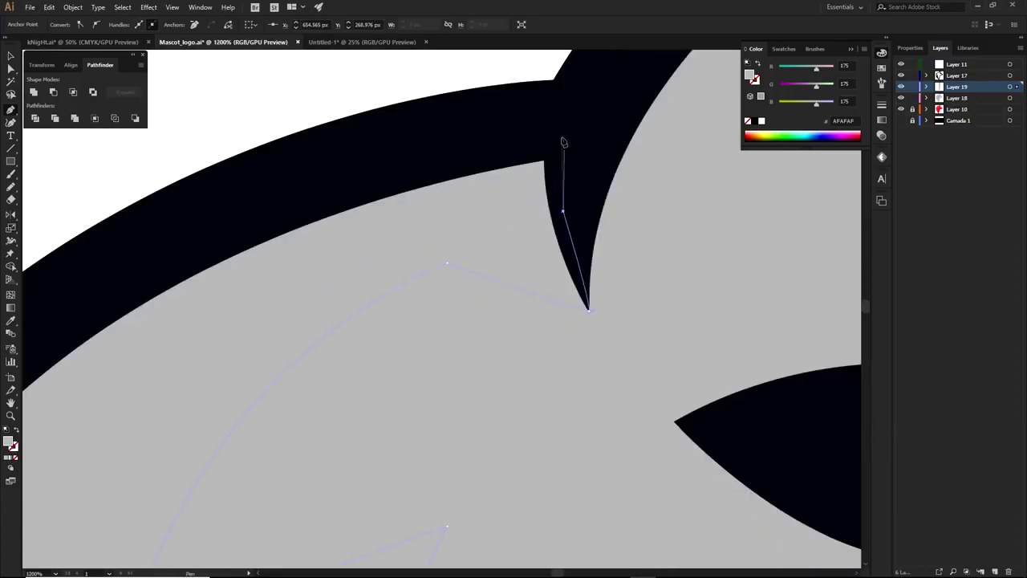
{"action": "left_click", "coordinate": [562, 138]}
{"action": "scroll", "coordinate": [480, 270], "scroll_direction": "down", "scroll_amount": 3}
{"action": "left_click", "coordinate": [422, 228]}
{"action": "left_click", "coordinate": [291, 330]}
{"action": "left_click", "coordinate": [265, 380]}
{"action": "left_click_drag", "start_coordinate": [287, 451], "coordinate": [382, 201]}
{"action": "left_click_drag", "start_coordinate": [342, 293], "coordinate": [341, 310]}
{"action": "left_click", "coordinate": [347, 379]}
{"action": "left_click", "coordinate": [429, 379]}
{"action": "left_click_drag", "start_coordinate": [508, 506], "coordinate": [431, 320]}
{"action": "left_click", "coordinate": [436, 382]}
{"action": "left_click", "coordinate": [471, 432]}
{"action": "left_click", "coordinate": [496, 437]}
Step: Fill the mane shading with dark grey 6D6D6D and deselect it
{"action": "double_click", "coordinate": [9, 441]}
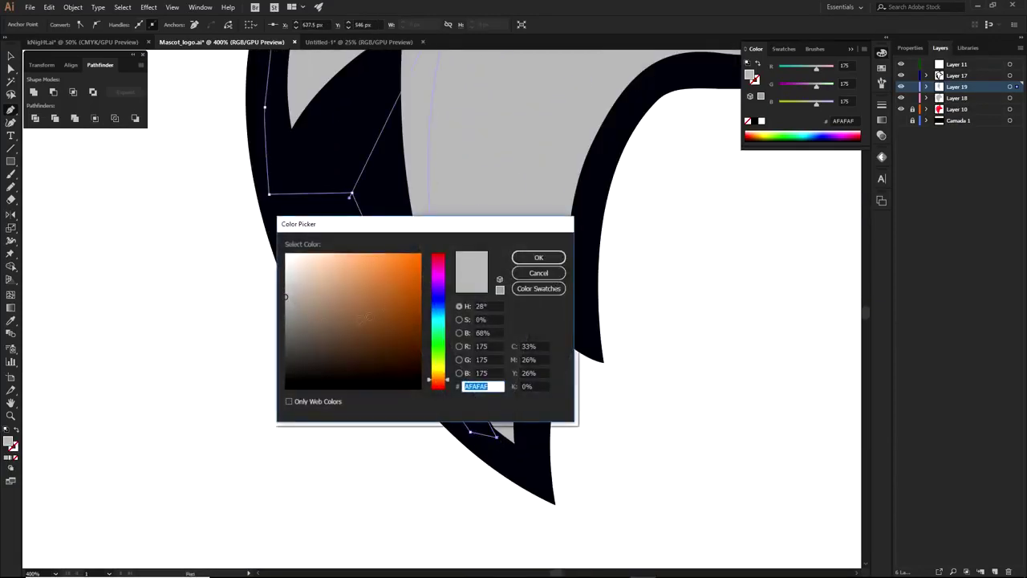
{"action": "left_click_drag", "start_coordinate": [289, 329], "coordinate": [284, 331]}
{"action": "left_click", "coordinate": [539, 257]}
{"action": "key", "text": "a"}
{"action": "left_click", "coordinate": [635, 264]}
{"action": "scroll", "coordinate": [636, 266], "scroll_direction": "down", "scroll_amount": 3}
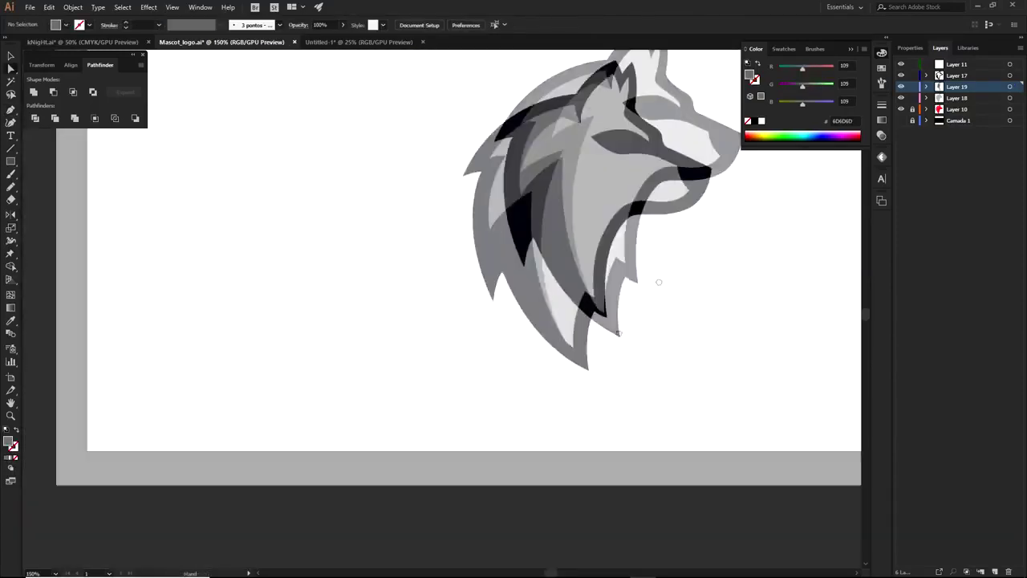
{"action": "left_click_drag", "start_coordinate": [660, 282], "coordinate": [507, 399]}
Step: Draw a slanted eye with a curved lower edge inside the dark eye patch and fill it with white sampled from the canvas
{"action": "scroll", "coordinate": [473, 245], "scroll_direction": "up", "scroll_amount": 2}
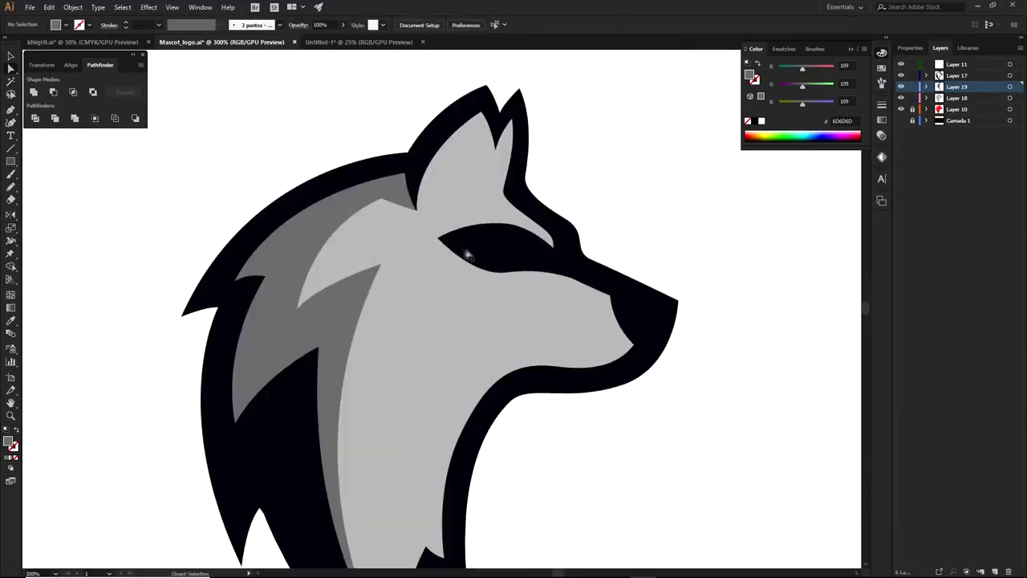
{"action": "scroll", "coordinate": [477, 245], "scroll_direction": "up", "scroll_amount": 2}
{"action": "left_click", "coordinate": [463, 239]}
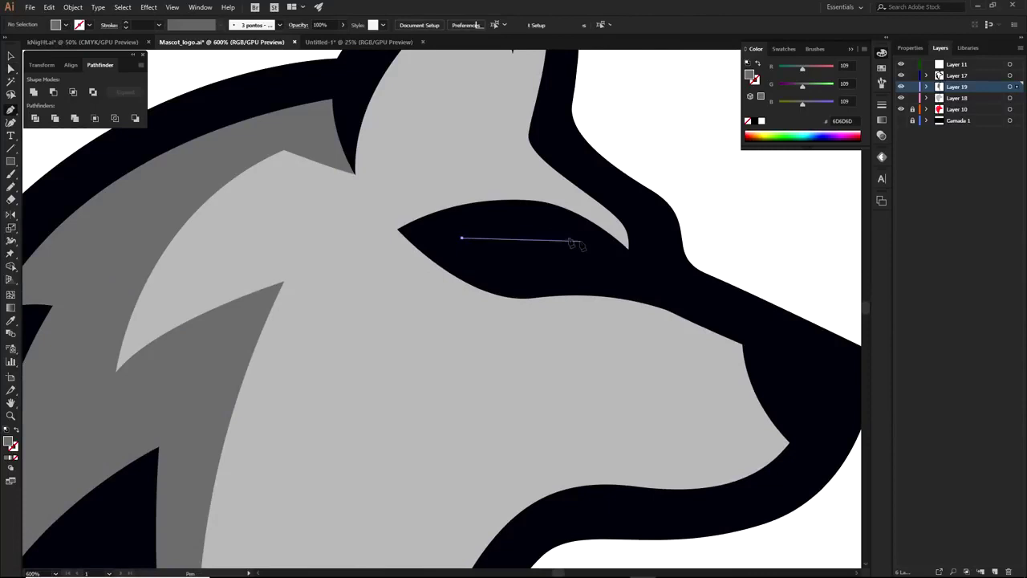
{"action": "key", "text": "ctrl+z"}
{"action": "left_click", "coordinate": [456, 227]}
{"action": "left_click", "coordinate": [473, 254]}
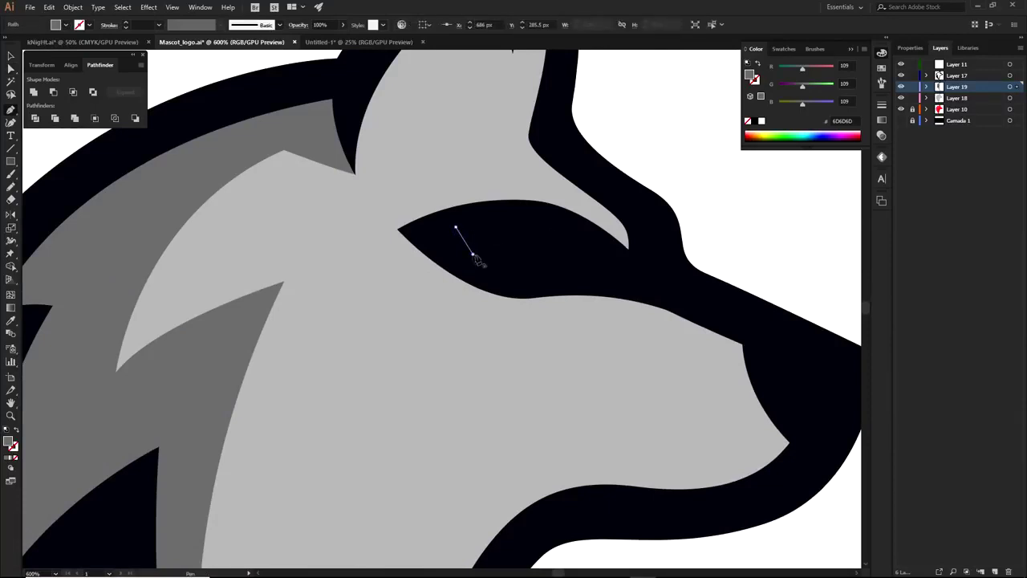
{"action": "left_click_drag", "start_coordinate": [526, 280], "coordinate": [570, 276]}
{"action": "left_click_drag", "start_coordinate": [456, 227], "coordinate": [426, 219]}
{"action": "key", "text": "i"}
{"action": "left_click", "coordinate": [673, 167]}
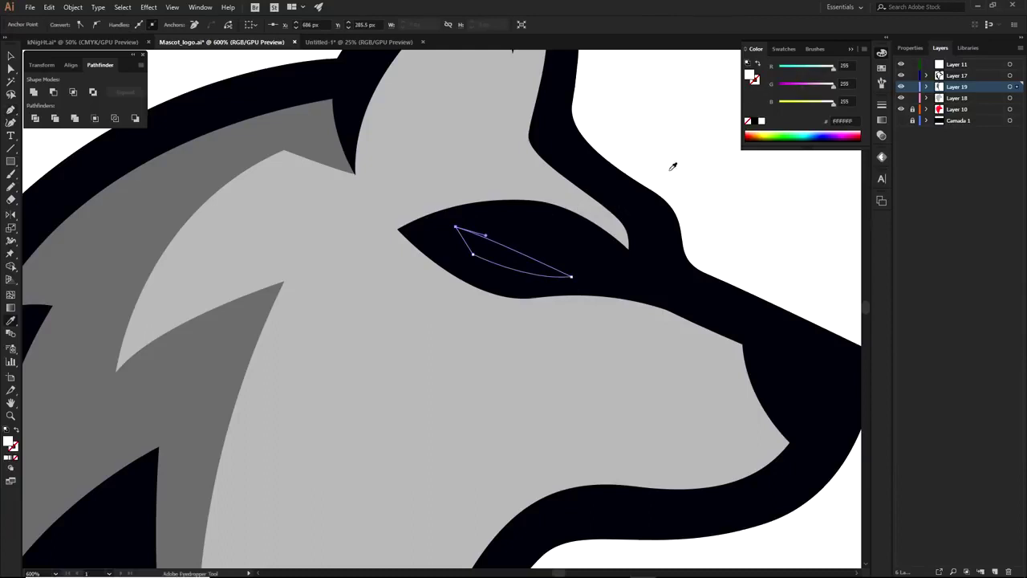
Step: Move the white eye path from Layer 19 into Layer 11 and deselect it
{"action": "left_click", "coordinate": [926, 87]}
{"action": "left_click_drag", "start_coordinate": [969, 100], "coordinate": [968, 65]}
{"action": "key", "text": "a"}
{"action": "left_click", "coordinate": [705, 234]}
Step: Shift the white eye slightly forward and up inside the eye patch and rotate it to a flatter angle
{"action": "left_click_drag", "start_coordinate": [529, 263], "coordinate": [545, 254]}
{"action": "left_click", "coordinate": [726, 232]}
{"action": "scroll", "coordinate": [636, 225], "scroll_direction": "down", "scroll_amount": 1}
{"action": "key", "text": "v"}
{"action": "left_click", "coordinate": [560, 243]}
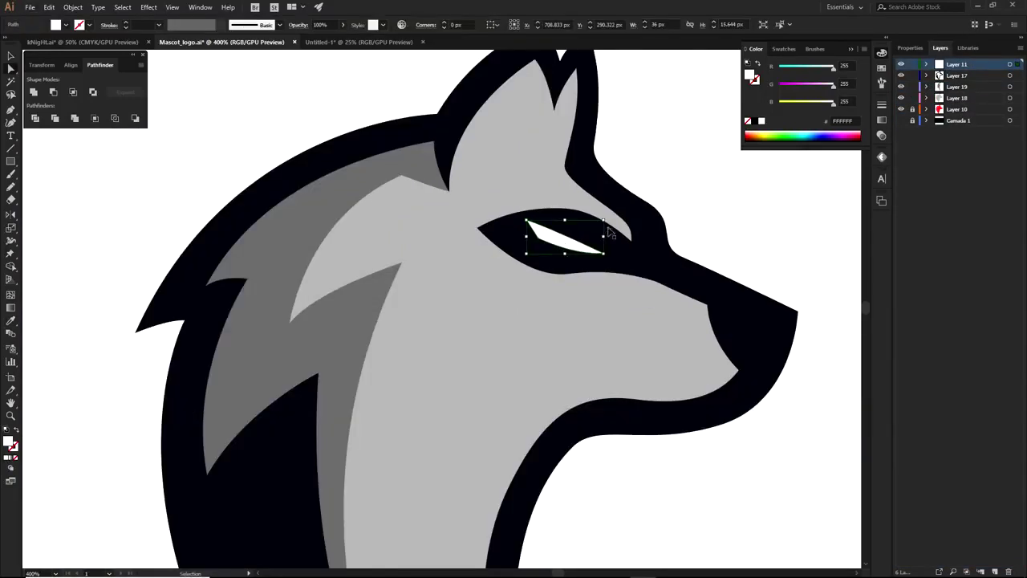
{"action": "left_click_drag", "start_coordinate": [605, 216], "coordinate": [603, 224]}
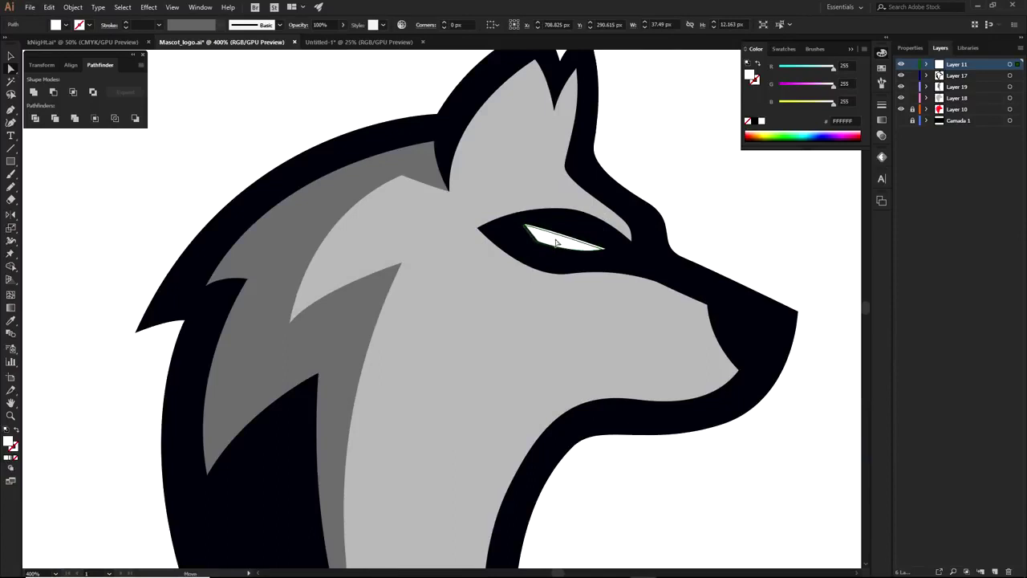
{"action": "left_click", "coordinate": [695, 217]}
Step: Add a new layer directly above Layer 19
{"action": "scroll", "coordinate": [695, 218], "scroll_direction": "down", "scroll_amount": 2}
{"action": "left_click_drag", "start_coordinate": [722, 258], "coordinate": [575, 263]}
{"action": "scroll", "coordinate": [482, 244], "scroll_direction": "down", "scroll_amount": 3}
{"action": "scroll", "coordinate": [483, 268], "scroll_direction": "up", "scroll_amount": 1}
{"action": "scroll", "coordinate": [473, 264], "scroll_direction": "up", "scroll_amount": 1}
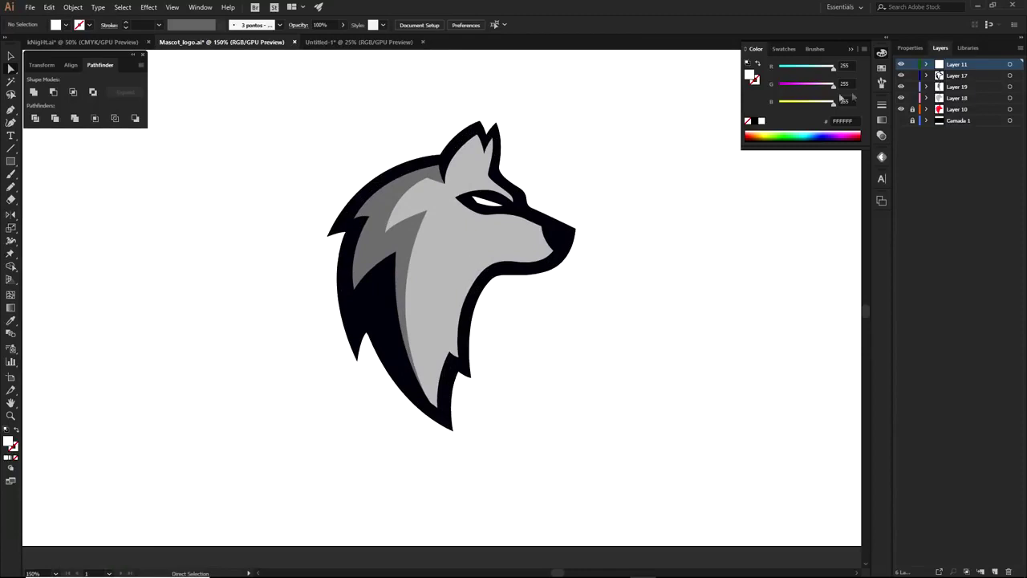
{"action": "left_click", "coordinate": [959, 86]}
{"action": "left_click", "coordinate": [996, 571]}
Step: Draw a white throat shape with the Pen tool on Layer 20, from the nose along the lower jaw and down the neck, and deselect it
{"action": "key", "text": "p"}
{"action": "scroll", "coordinate": [504, 258], "scroll_direction": "up", "scroll_amount": 1}
{"action": "left_click", "coordinate": [573, 247]}
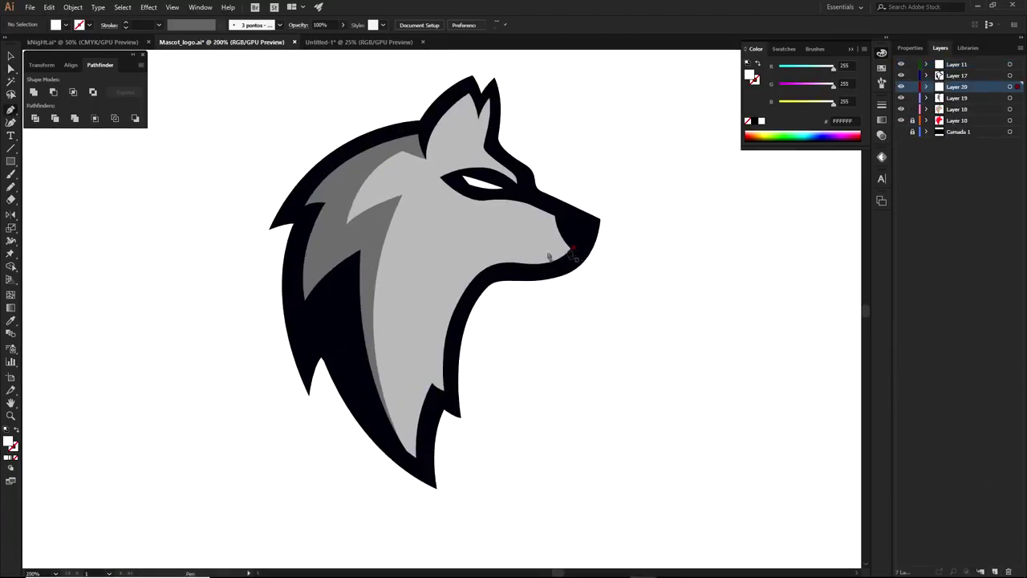
{"action": "left_click_drag", "start_coordinate": [454, 250], "coordinate": [390, 240]}
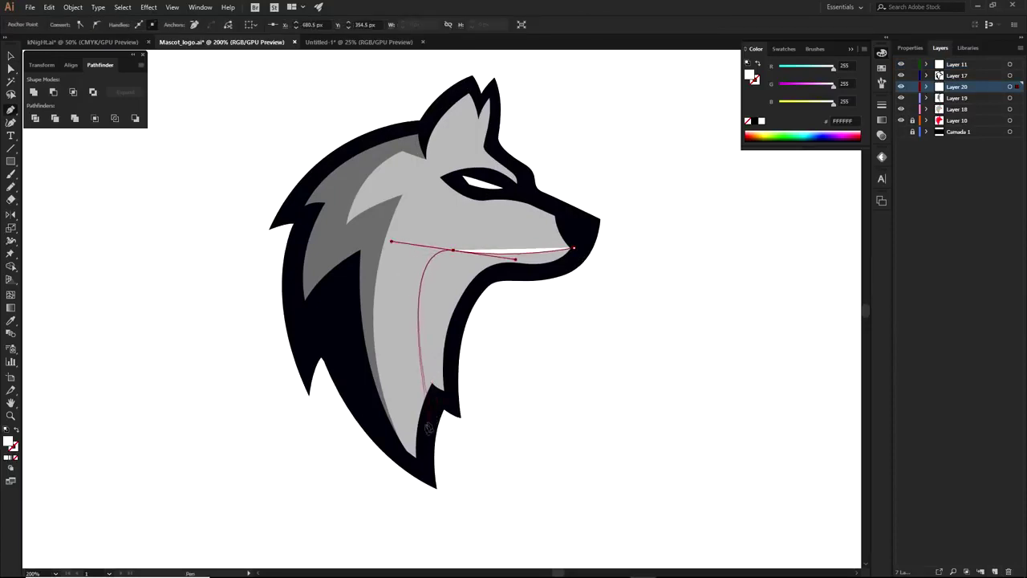
{"action": "left_click", "coordinate": [418, 445]}
{"action": "left_click", "coordinate": [440, 398]}
{"action": "left_click", "coordinate": [448, 400]}
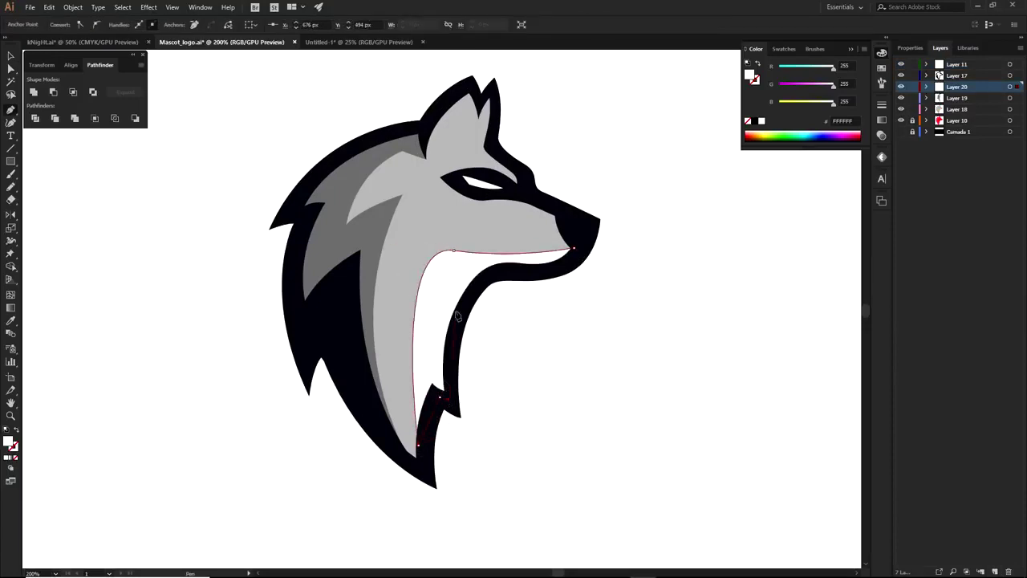
{"action": "left_click", "coordinate": [496, 276]}
{"action": "left_click", "coordinate": [527, 274]}
{"action": "left_click", "coordinate": [561, 273]}
{"action": "left_click", "coordinate": [574, 248]}
{"action": "key", "text": "a"}
{"action": "left_click", "coordinate": [686, 317]}
Step: Move the whole wolf head clear of the red reference wolf, placing it beside it on the artboard
{"action": "scroll", "coordinate": [686, 317], "scroll_direction": "down", "scroll_amount": 2}
{"action": "left_click_drag", "start_coordinate": [681, 326], "coordinate": [639, 361]}
{"action": "key", "text": "v"}
{"action": "left_click_drag", "start_coordinate": [335, 220], "coordinate": [611, 438]}
{"action": "left_click_drag", "start_coordinate": [517, 321], "coordinate": [700, 321]}
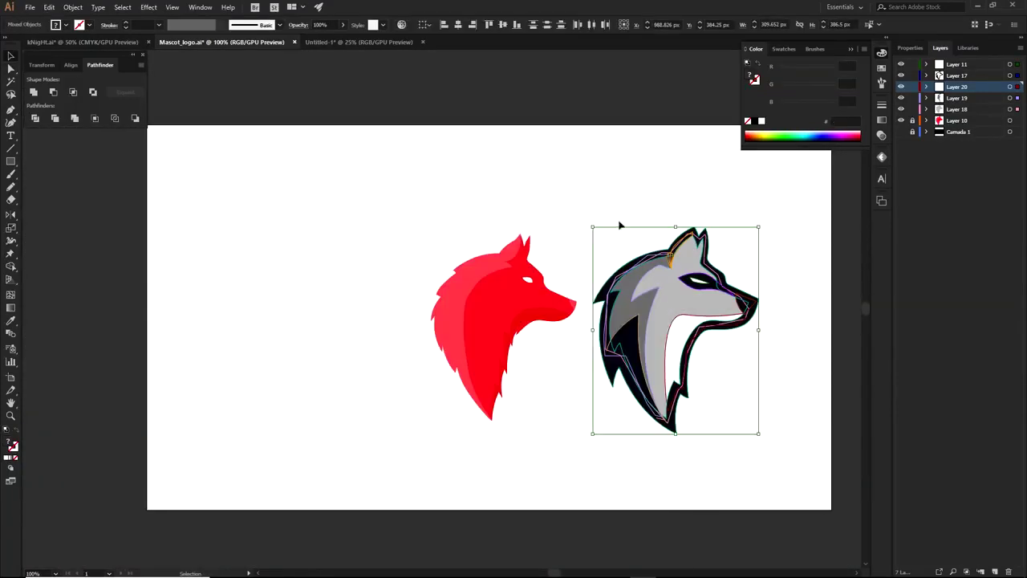
{"action": "left_click", "coordinate": [586, 255]}
{"action": "left_click_drag", "start_coordinate": [578, 285], "coordinate": [514, 255]}
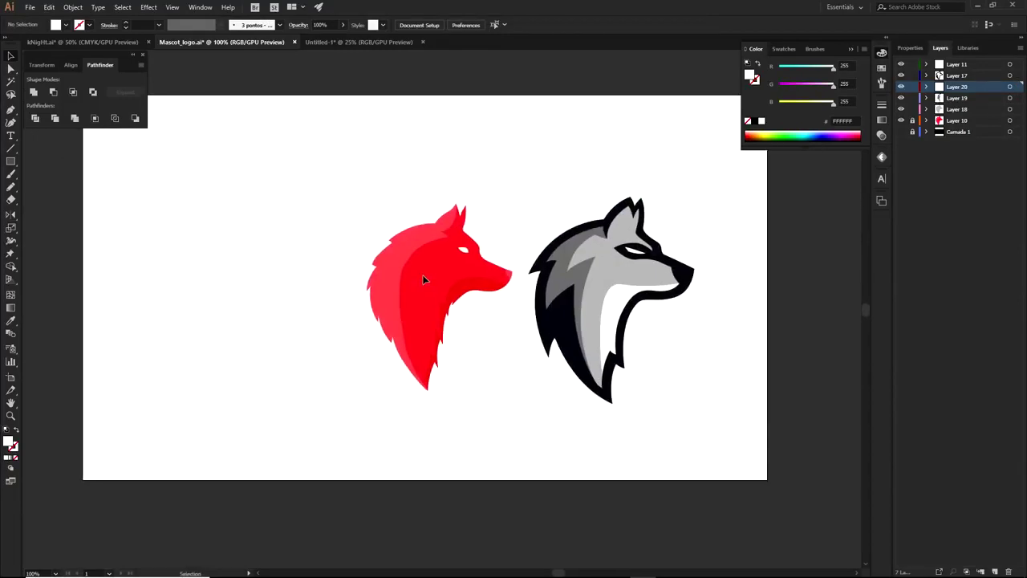
Step: Pull the dark mane shape out of the wolf head to show it as a separate piece, and undo the move
{"action": "key", "text": "ctrl+a"}
{"action": "left_click", "coordinate": [686, 397]}
{"action": "left_click_drag", "start_coordinate": [662, 407], "coordinate": [662, 408]}
{"action": "left_click", "coordinate": [662, 408]}
{"action": "key", "text": "s"}
{"action": "key", "text": "a"}
{"action": "left_click_drag", "start_coordinate": [576, 311], "coordinate": [463, 397]}
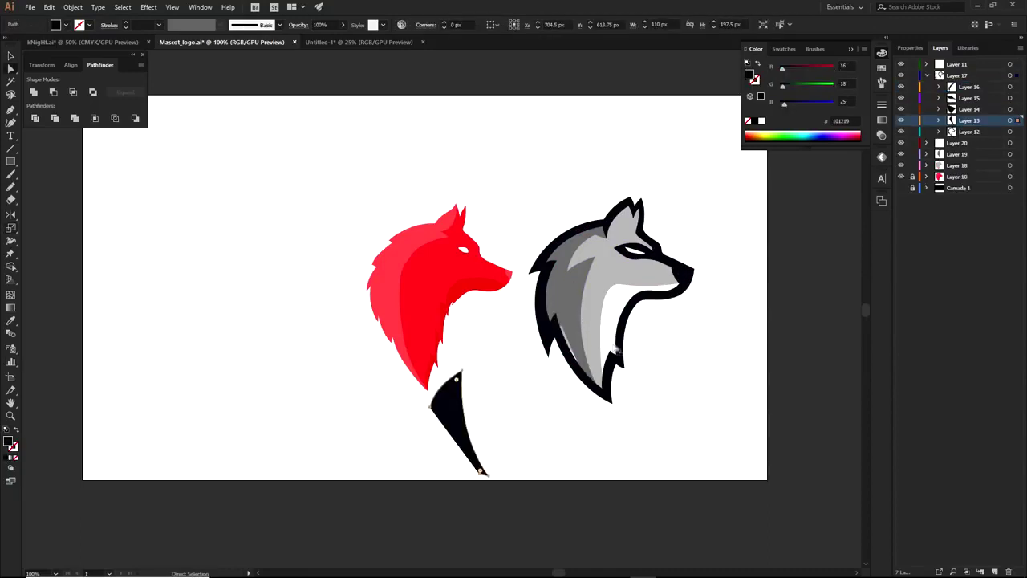
{"action": "key", "text": "ctrl+z"}
{"action": "left_click", "coordinate": [737, 362]}
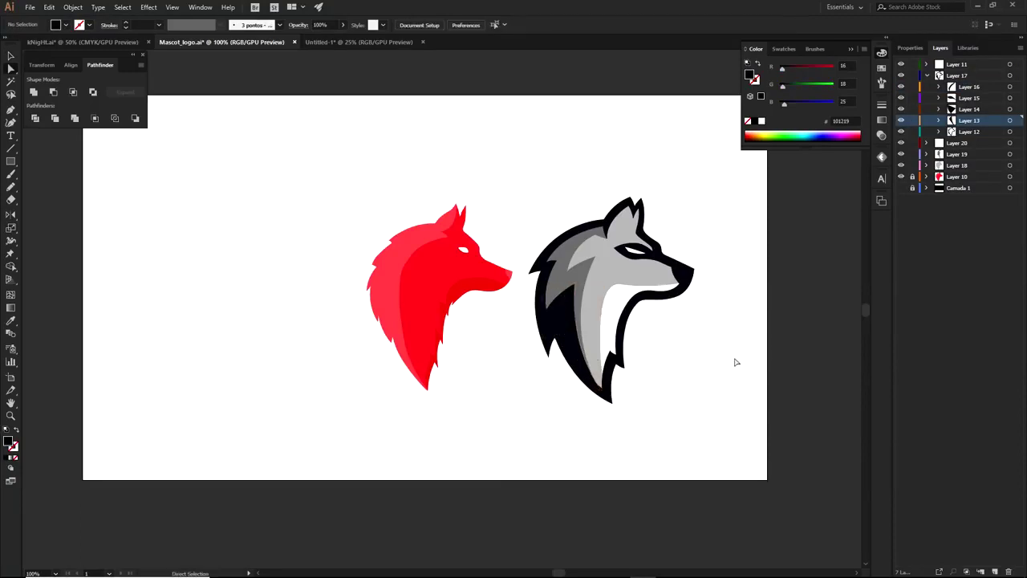
Step: Move the black eye patch off the wolf's face to show it as a separate shape, undo the move and deselect it
{"action": "scroll", "coordinate": [635, 259], "scroll_direction": "up", "scroll_amount": 2}
{"action": "left_click_drag", "start_coordinate": [634, 255], "coordinate": [703, 104]}
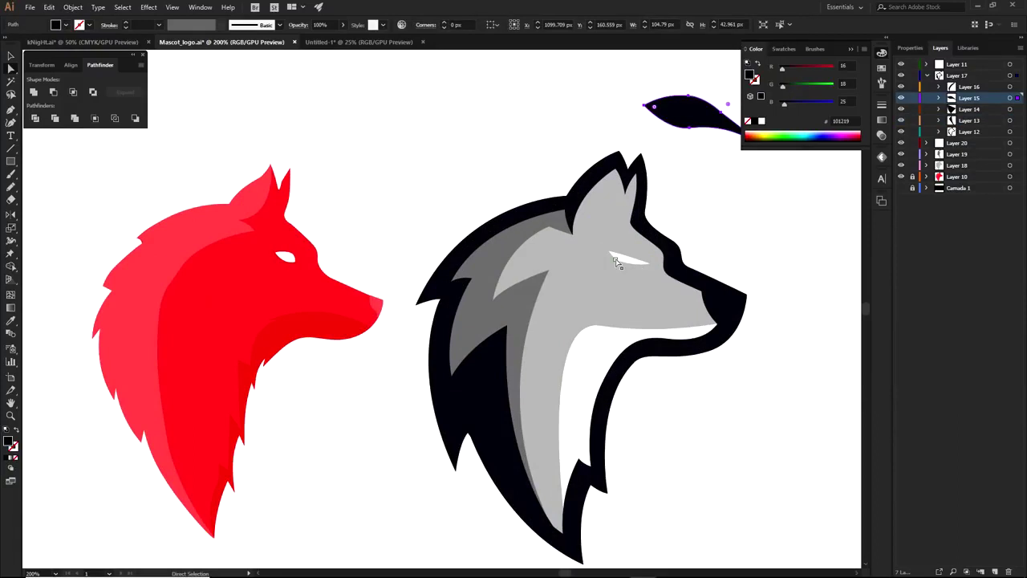
{"action": "key", "text": "ctrl+z"}
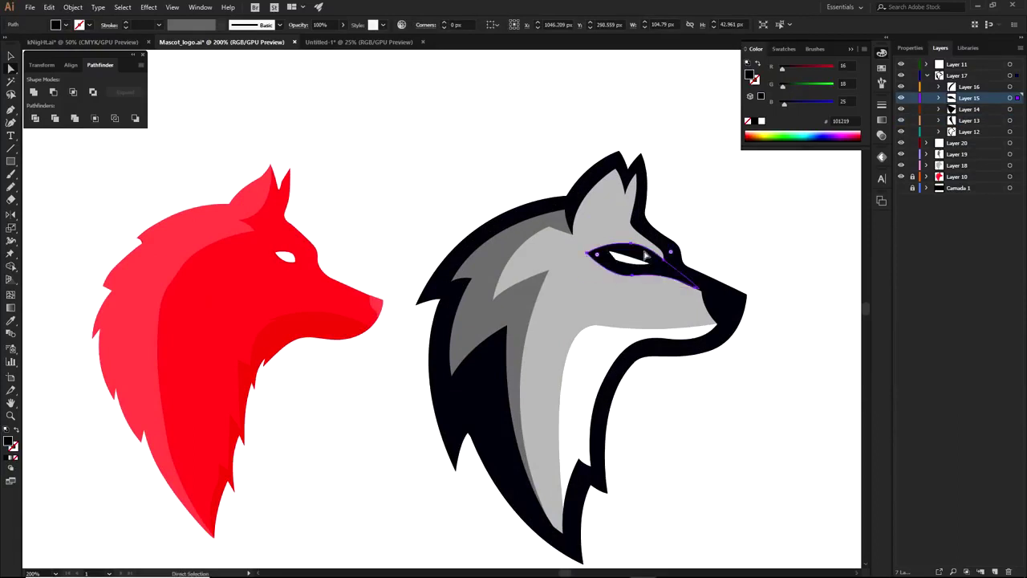
{"action": "left_click", "coordinate": [727, 210]}
{"action": "scroll", "coordinate": [727, 212], "scroll_direction": "down", "scroll_amount": 2}
{"action": "left_click_drag", "start_coordinate": [753, 260], "coordinate": [720, 296]}
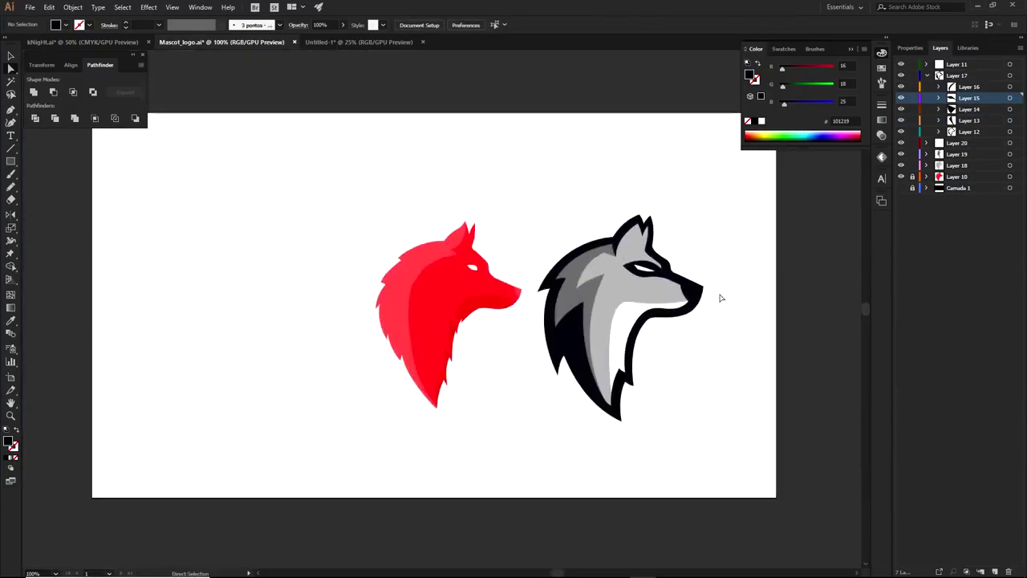
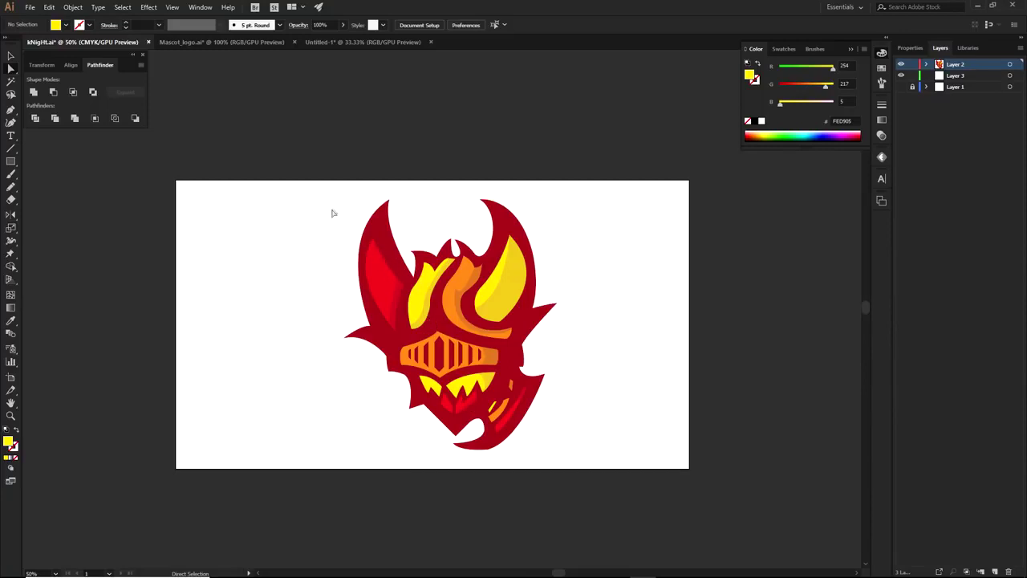
Step: Select the knight's Live Paint artwork to inspect its outline up close, and deselect it
{"action": "left_click", "coordinate": [387, 226]}
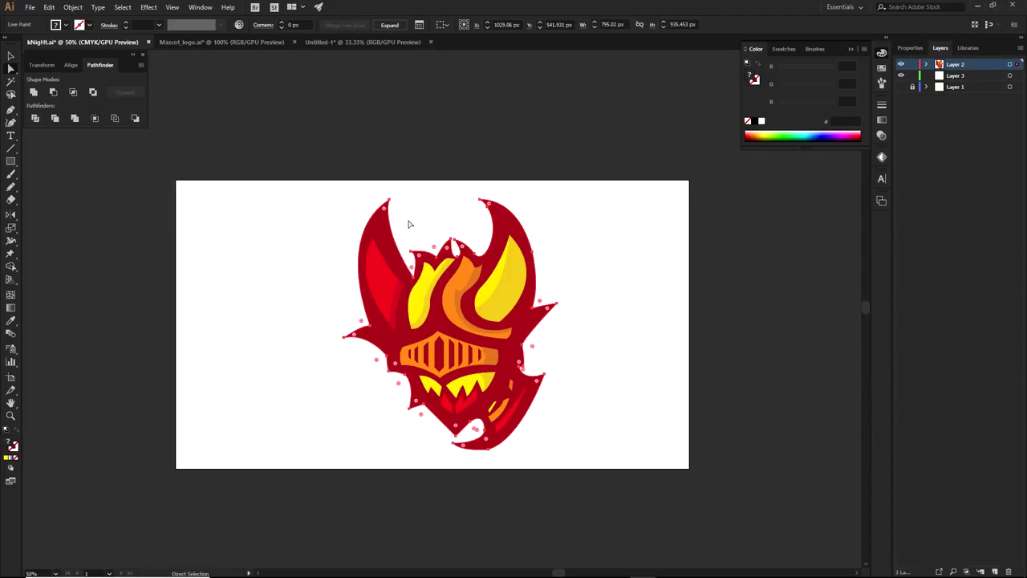
{"action": "scroll", "coordinate": [374, 282], "scroll_direction": "up", "scroll_amount": 2}
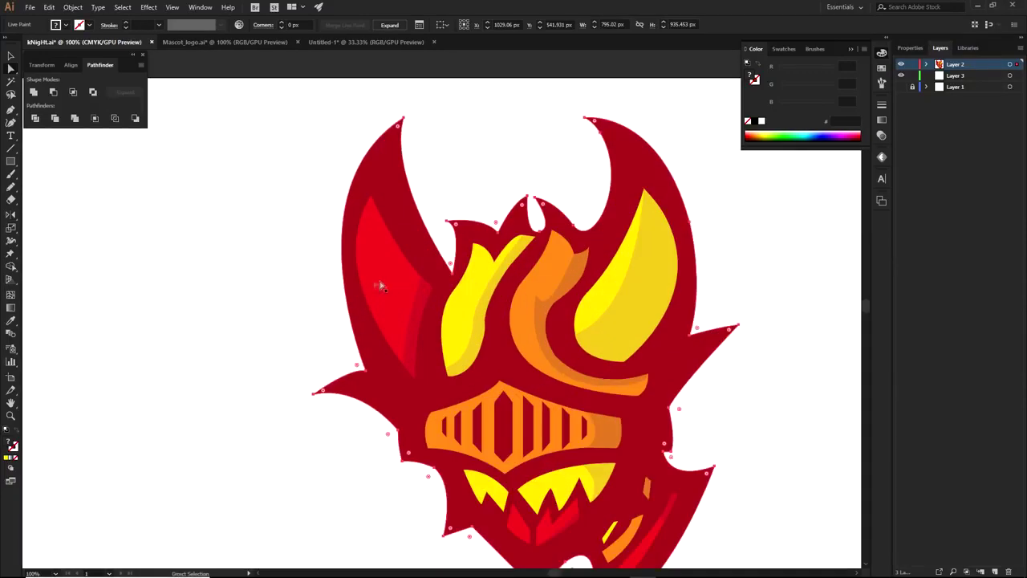
{"action": "left_click", "coordinate": [749, 268]}
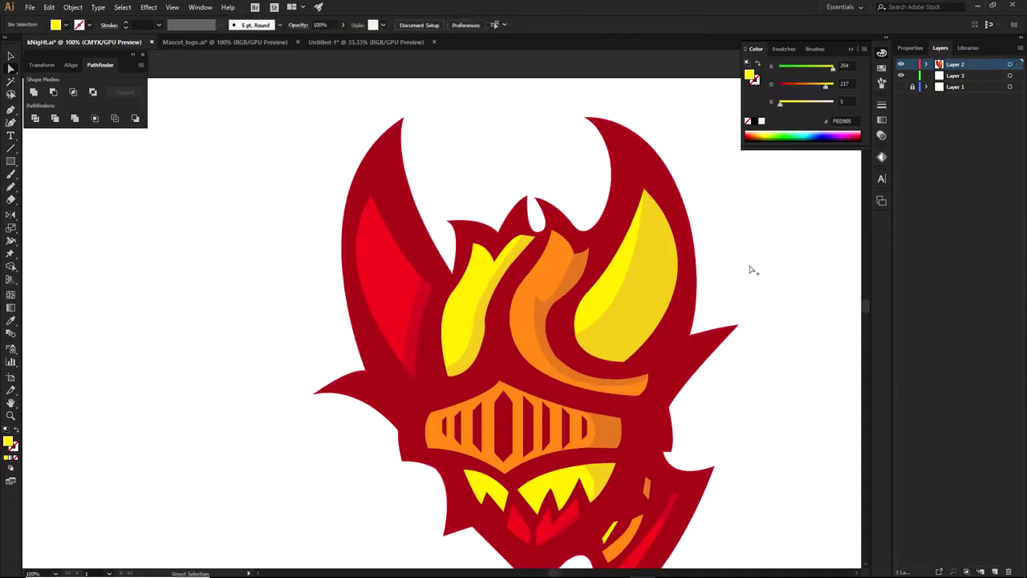
{"action": "scroll", "coordinate": [691, 307], "scroll_direction": "down", "scroll_amount": 2}
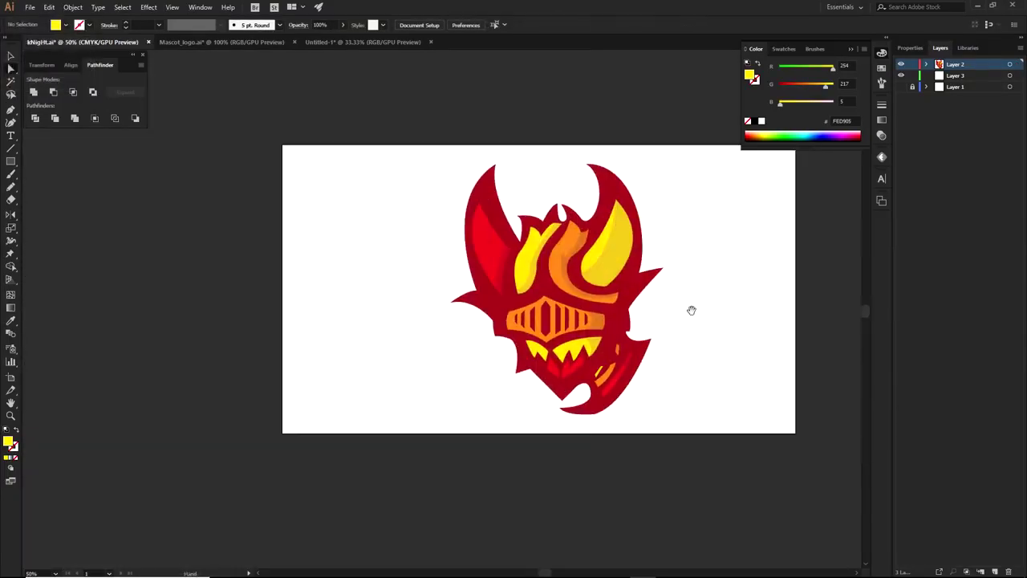
Step: Expand Layer 2 and its Live Paint group to look through their paths, and collapse the group again
{"action": "left_click", "coordinate": [928, 65]}
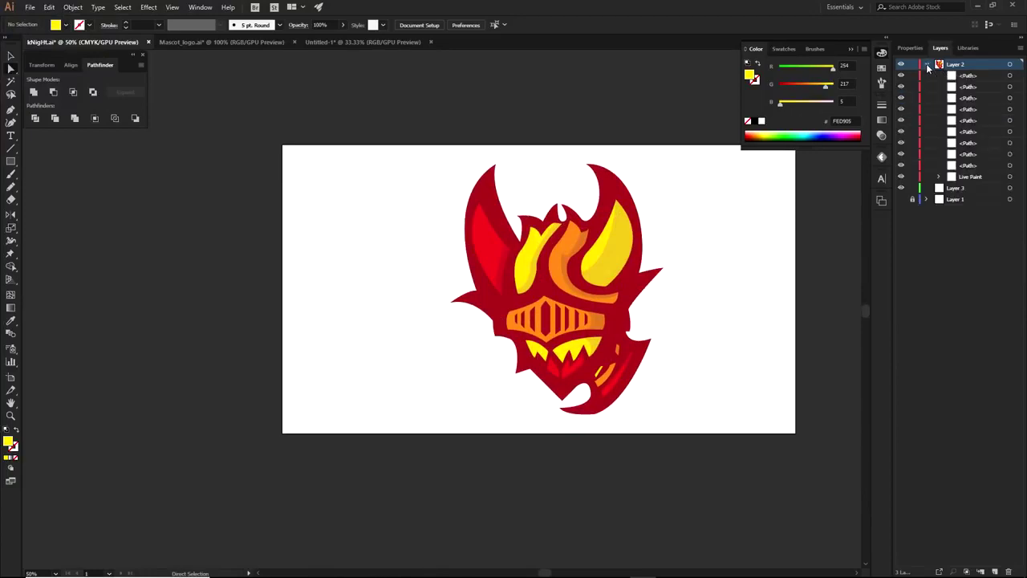
{"action": "left_click", "coordinate": [938, 177]}
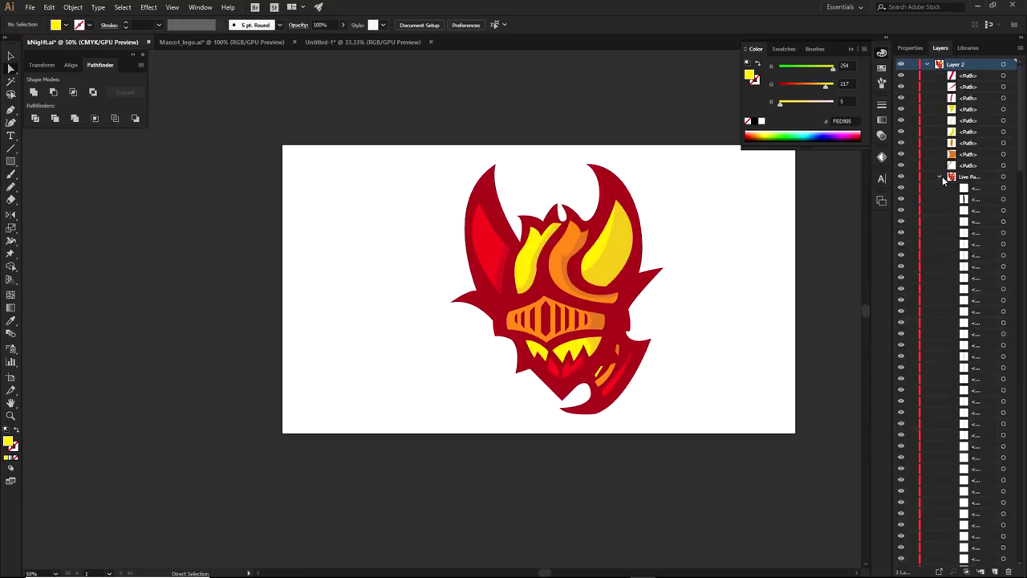
{"action": "left_click_drag", "start_coordinate": [1023, 81], "coordinate": [1017, 402]}
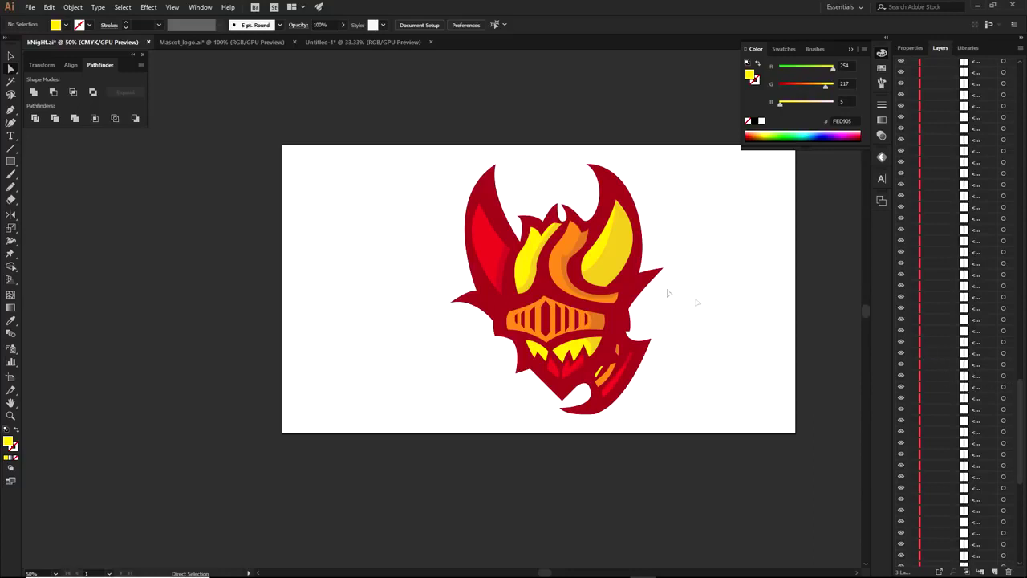
{"action": "left_click_drag", "start_coordinate": [1021, 391], "coordinate": [1021, 67]}
{"action": "left_click", "coordinate": [941, 178]}
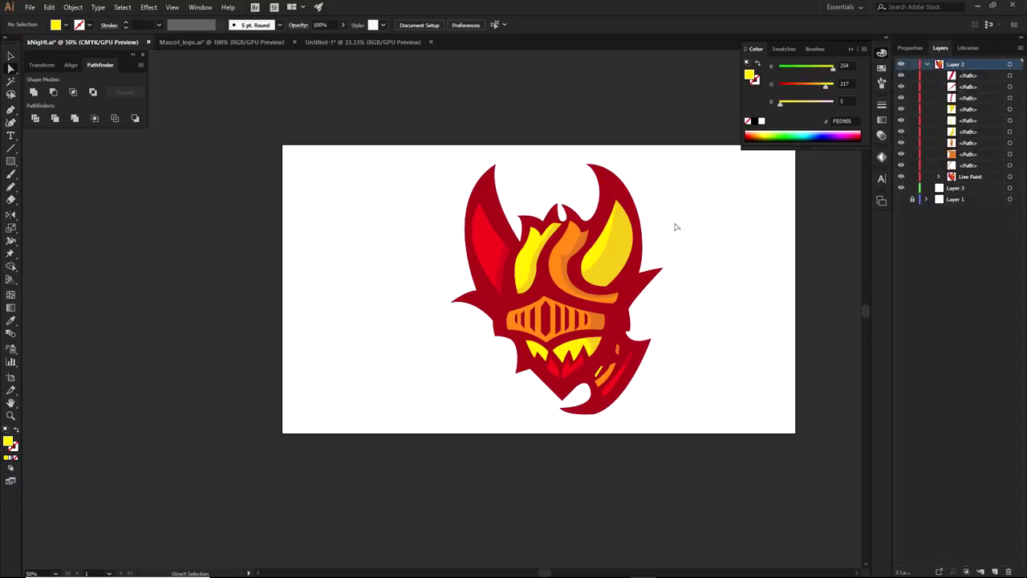
Step: Move the yellow horn shapes, the orange hair lock with its shading, and the yellow hair lock out of the knight's head
{"action": "scroll", "coordinate": [627, 252], "scroll_direction": "up", "scroll_amount": 1}
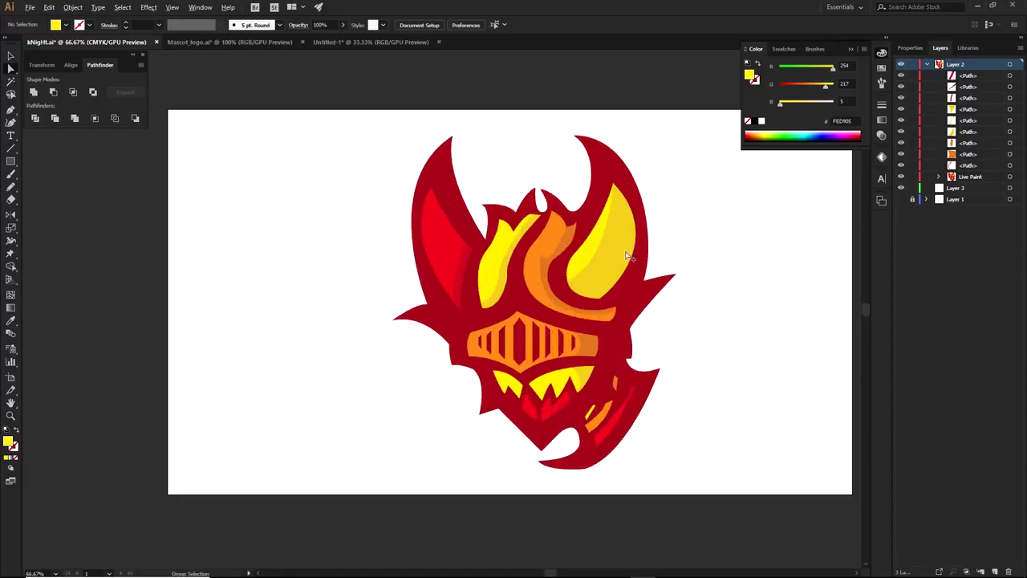
{"action": "mouse_move", "coordinate": [586, 254]}
{"action": "left_mouse_down"}
{"action": "mouse_move", "coordinate": [772, 237]}
{"action": "mouse_move", "coordinate": [727, 230]}
{"action": "mouse_move", "coordinate": [769, 207]}
{"action": "left_mouse_up"}
{"action": "mouse_move", "coordinate": [574, 232]}
{"action": "left_mouse_down"}
{"action": "mouse_move", "coordinate": [743, 191]}
{"action": "mouse_move", "coordinate": [735, 142]}
{"action": "left_mouse_up"}
{"action": "mouse_move", "coordinate": [618, 232]}
{"action": "left_mouse_down"}
{"action": "mouse_move", "coordinate": [776, 269]}
{"action": "mouse_move", "coordinate": [776, 302]}
{"action": "left_mouse_up"}
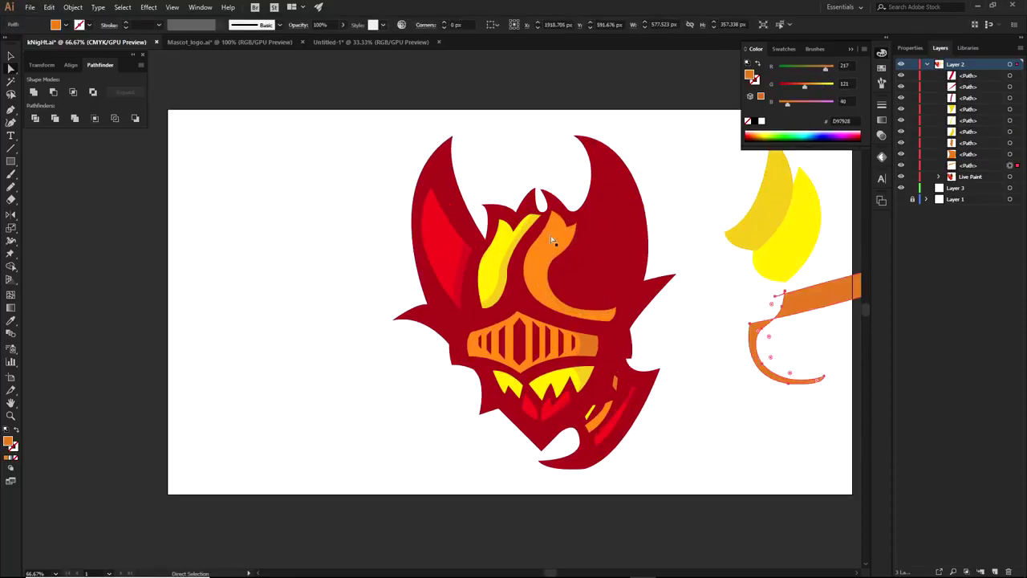
{"action": "left_click_drag", "start_coordinate": [554, 244], "coordinate": [747, 320]}
{"action": "mouse_move", "coordinate": [511, 242]}
{"action": "left_mouse_down"}
{"action": "mouse_move", "coordinate": [532, 90]}
{"action": "mouse_move", "coordinate": [678, 136]}
{"action": "mouse_move", "coordinate": [687, 129]}
{"action": "left_mouse_up"}
Step: Move the red horn fill and its narrow shading strip out beside the knight's head
{"action": "left_click_drag", "start_coordinate": [448, 238], "coordinate": [289, 207]}
{"action": "left_click_drag", "start_coordinate": [460, 258], "coordinate": [391, 256]}
{"action": "key", "text": "ctrl+z"}
{"action": "key", "text": "ctrl+z"}
{"action": "left_click_drag", "start_coordinate": [465, 272], "coordinate": [357, 251]}
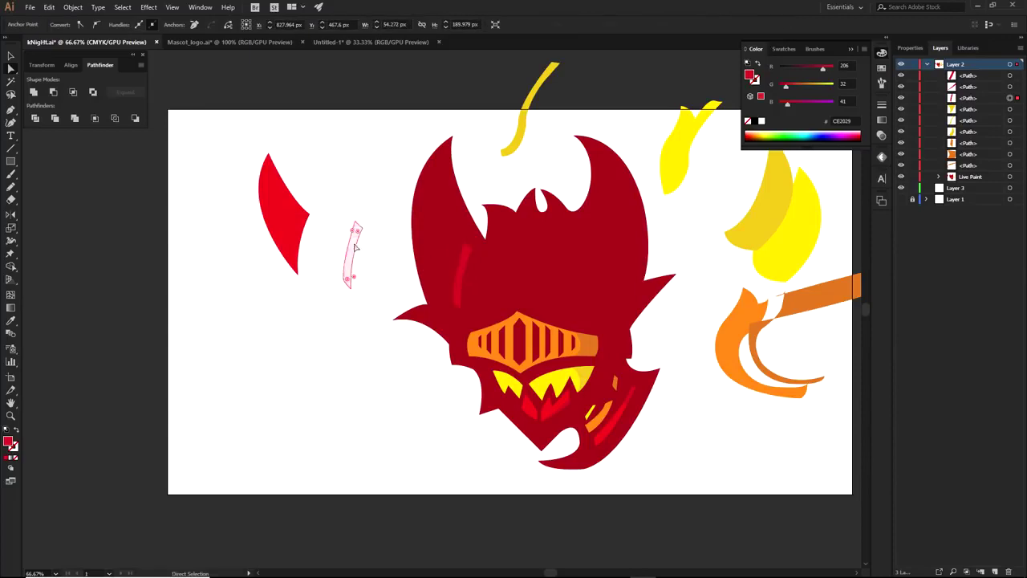
Step: Pull the dark red head silhouette and the dark red pieces behind the horns and hair away from the knight's visor
{"action": "left_click_drag", "start_coordinate": [429, 231], "coordinate": [96, 379]}
{"action": "left_click_drag", "start_coordinate": [382, 345], "coordinate": [283, 457]}
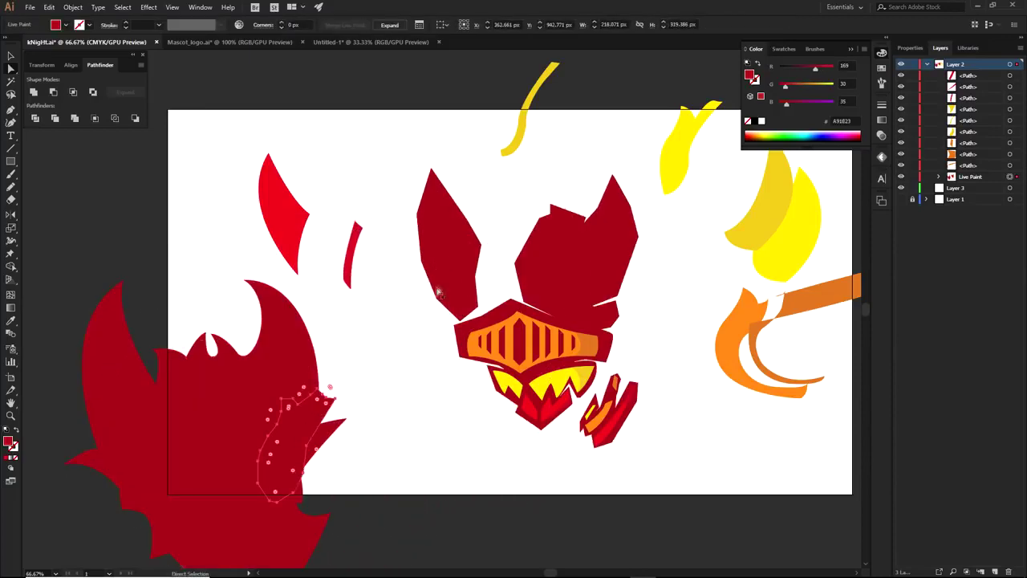
{"action": "left_click_drag", "start_coordinate": [449, 266], "coordinate": [332, 120]}
{"action": "left_click_drag", "start_coordinate": [554, 259], "coordinate": [411, 114]}
{"action": "left_click", "coordinate": [710, 277]}
{"action": "left_click", "coordinate": [597, 261]}
{"action": "left_click_drag", "start_coordinate": [595, 261], "coordinate": [793, 262]}
{"action": "left_click_drag", "start_coordinate": [548, 268], "coordinate": [591, 126]}
Step: Move the dark red backing pieces off the knight's visor and try deleting the thin sliver above its centre
{"action": "left_click_drag", "start_coordinate": [586, 328], "coordinate": [697, 194]}
{"action": "key", "text": "ctrl+z"}
{"action": "left_click_drag", "start_coordinate": [555, 323], "coordinate": [743, 213]}
{"action": "left_click_drag", "start_coordinate": [525, 338], "coordinate": [517, 242]}
{"action": "left_click", "coordinate": [554, 275]}
{"action": "scroll", "coordinate": [528, 314], "scroll_direction": "up", "scroll_amount": 2}
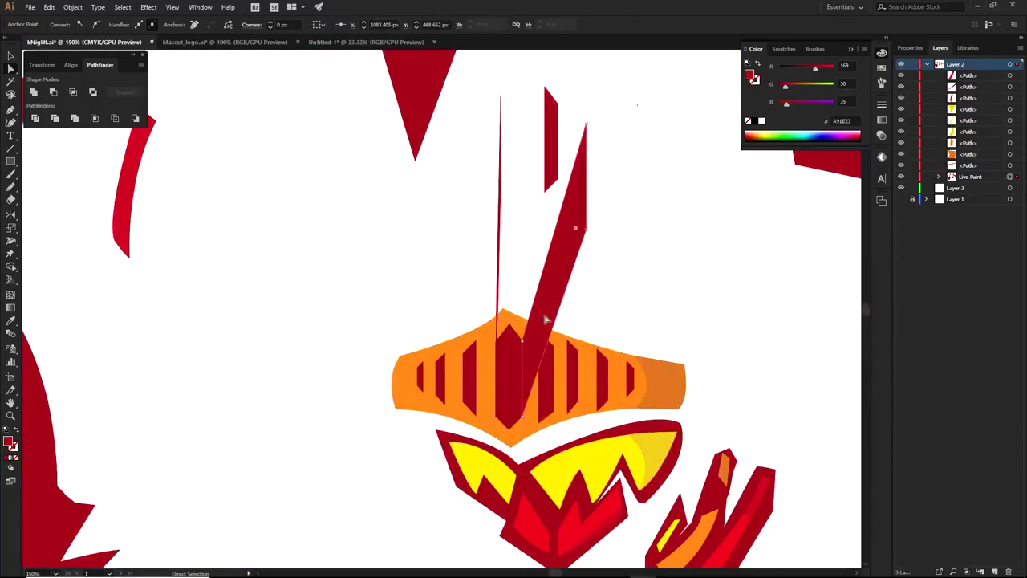
{"action": "left_click_drag", "start_coordinate": [548, 318], "coordinate": [653, 238]}
{"action": "left_click_drag", "start_coordinate": [500, 363], "coordinate": [573, 236]}
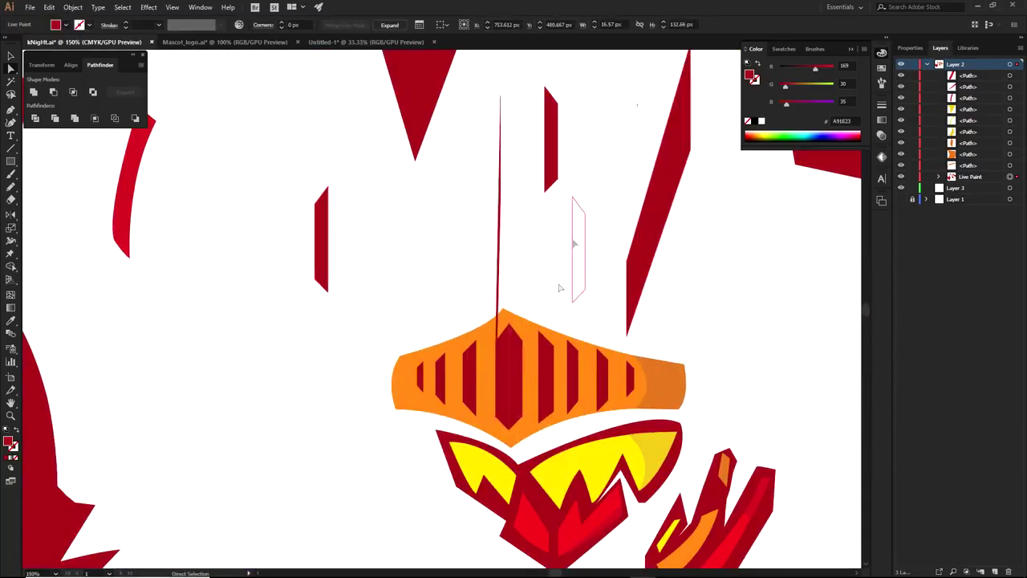
{"action": "left_click_drag", "start_coordinate": [505, 367], "coordinate": [415, 236]}
{"action": "left_click_drag", "start_coordinate": [500, 319], "coordinate": [509, 280]}
{"action": "key", "text": "Delete"}
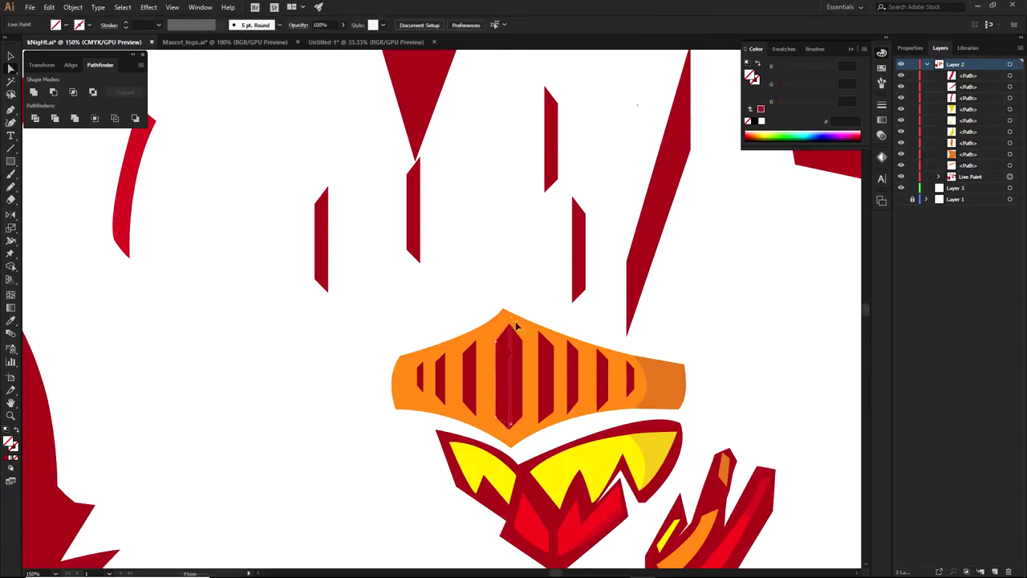
{"action": "key", "text": "ctrl+z"}
Step: Move further dark red bars out of the visor's centre and right-hand slots into the space above it
{"action": "left_click_drag", "start_coordinate": [515, 350], "coordinate": [541, 252]}
{"action": "left_click_drag", "start_coordinate": [546, 366], "coordinate": [594, 288]}
{"action": "left_click_drag", "start_coordinate": [576, 371], "coordinate": [630, 319]}
{"action": "left_click", "coordinate": [630, 385]}
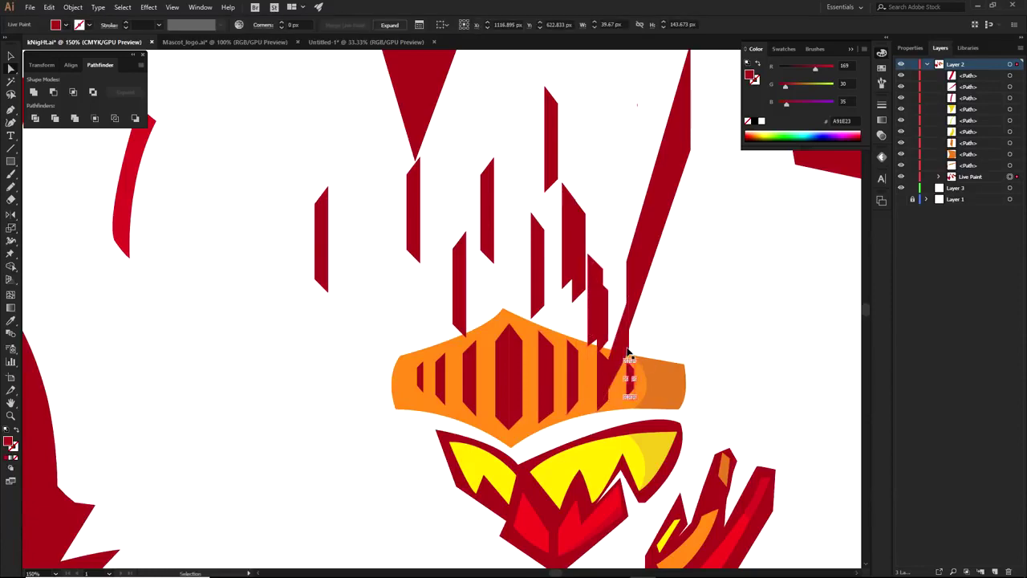
{"action": "key", "text": "ctrl+z"}
{"action": "scroll", "coordinate": [643, 355], "scroll_direction": "down", "scroll_amount": 2}
{"action": "left_click_drag", "start_coordinate": [632, 434], "coordinate": [626, 413]}
{"action": "scroll", "coordinate": [617, 413], "scroll_direction": "up", "scroll_amount": 2}
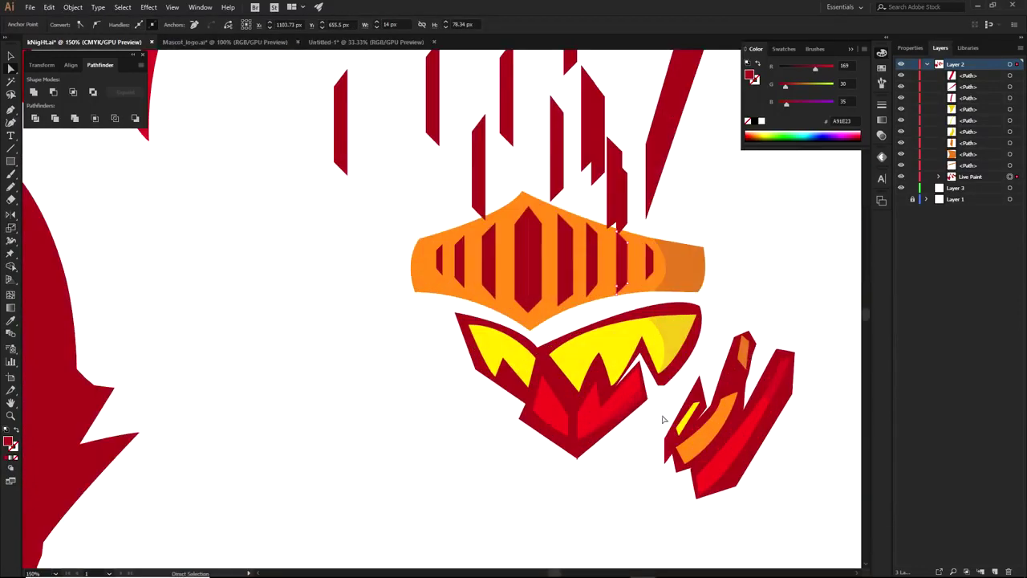
Step: Pull the dark red mouth outline and the two yellow teeth shapes away from the knight's lower face
{"action": "left_click_drag", "start_coordinate": [568, 395], "coordinate": [562, 493]}
{"action": "key", "text": "ctrl+z"}
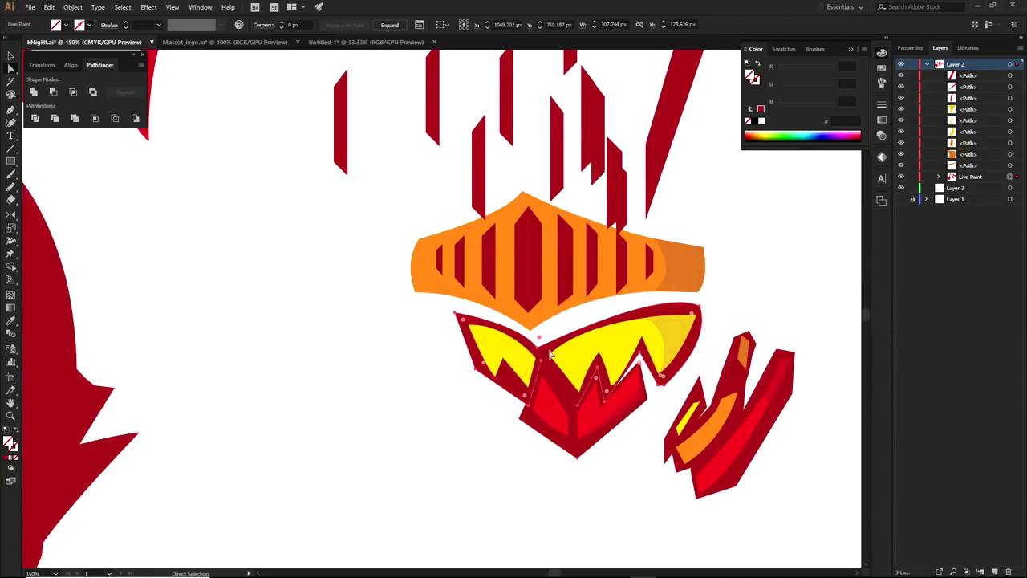
{"action": "left_click_drag", "start_coordinate": [551, 353], "coordinate": [268, 452]}
{"action": "left_click_drag", "start_coordinate": [616, 350], "coordinate": [392, 402]}
{"action": "left_click_drag", "start_coordinate": [520, 363], "coordinate": [488, 472]}
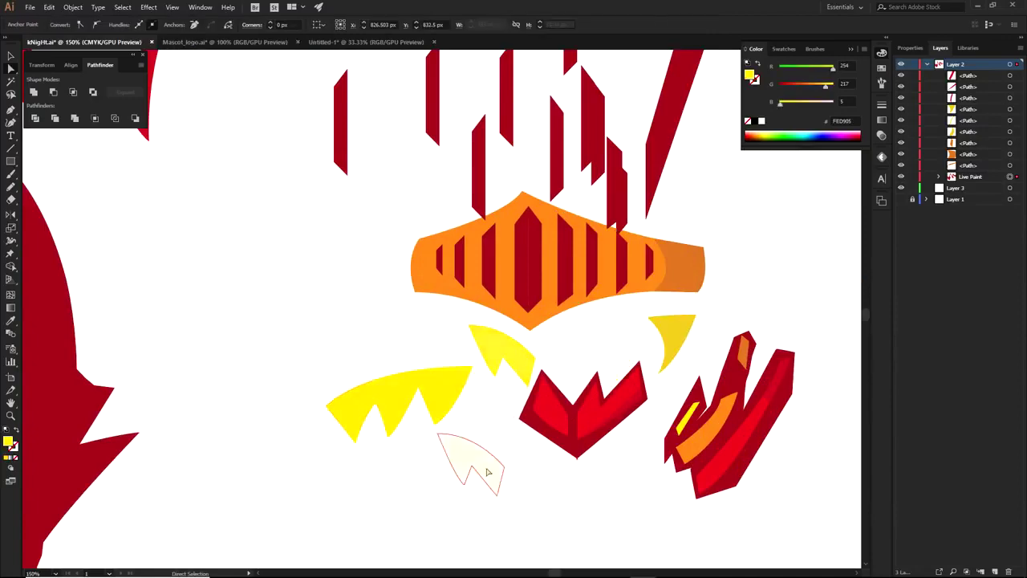
Step: Select all the scattered knight pieces to view their outlines, and deselect them
{"action": "scroll", "coordinate": [488, 469], "scroll_direction": "down", "scroll_amount": 4}
{"action": "left_click_drag", "start_coordinate": [232, 205], "coordinate": [832, 516]}
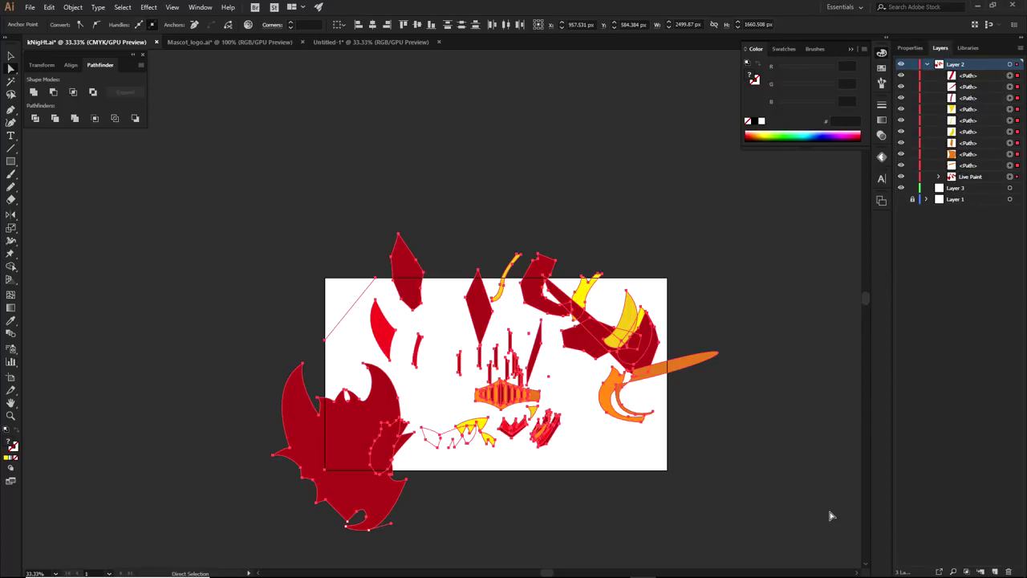
{"action": "left_click", "coordinate": [832, 516]}
Step: Undo the moves of the separated pieces until the knight's head is fully reassembled
{"action": "left_click_drag", "start_coordinate": [474, 425], "coordinate": [500, 414]}
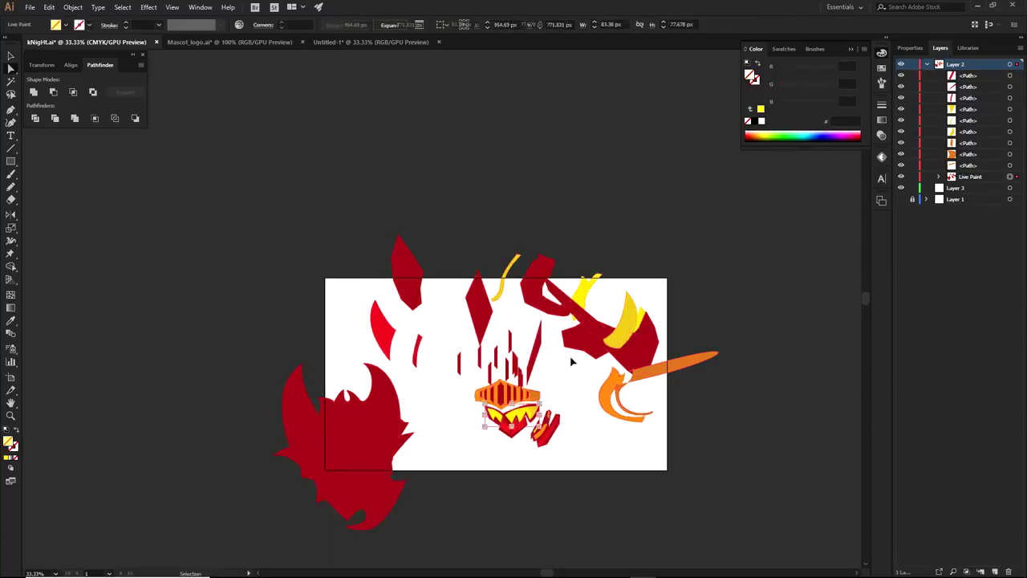
{"action": "left_click_drag", "start_coordinate": [534, 358], "coordinate": [512, 375]}
{"action": "key", "text": "ctrl+z"}
{"action": "key", "text": "ctrl+z"}
{"action": "key", "text": "ctrl+z"}
{"action": "key", "text": "ctrl+z"}
{"action": "key", "text": "ctrl+z"}
{"action": "key", "text": "ctrl+z"}
{"action": "key", "text": "ctrl+z"}
{"action": "key", "text": "ctrl+z"}
{"action": "key", "text": "ctrl+z"}
{"action": "key", "text": "ctrl+z"}
{"action": "key", "text": "ctrl+z"}
{"action": "key", "text": "ctrl+z"}
{"action": "key", "text": "ctrl+z"}
{"action": "key", "text": "ctrl+z"}
{"action": "key", "text": "ctrl+z"}
{"action": "key", "text": "ctrl+z"}
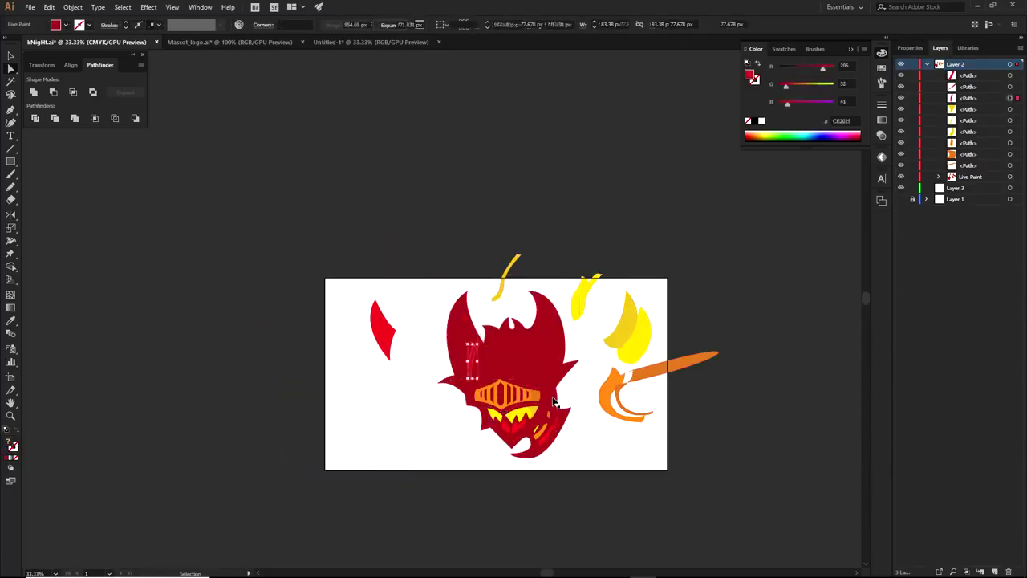
{"action": "scroll", "coordinate": [474, 367], "scroll_direction": "up", "scroll_amount": 1}
{"action": "left_click_drag", "start_coordinate": [475, 367], "coordinate": [448, 331]}
{"action": "scroll", "coordinate": [441, 337], "scroll_direction": "up", "scroll_amount": 1}
{"action": "left_click", "coordinate": [702, 399]}
{"action": "scroll", "coordinate": [700, 385], "scroll_direction": "down", "scroll_amount": 1}
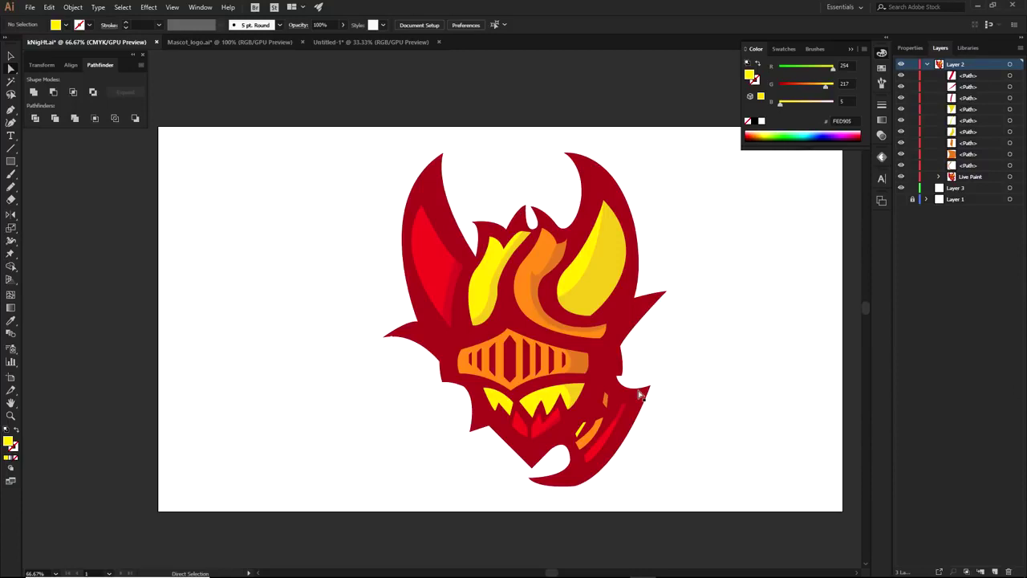
{"action": "scroll", "coordinate": [615, 420], "scroll_direction": "up", "scroll_amount": 1}
{"action": "left_click_drag", "start_coordinate": [597, 447], "coordinate": [630, 406]}
{"action": "left_click_drag", "start_coordinate": [742, 322], "coordinate": [649, 427]}
{"action": "key", "text": "p"}
{"action": "left_click", "coordinate": [539, 445]}
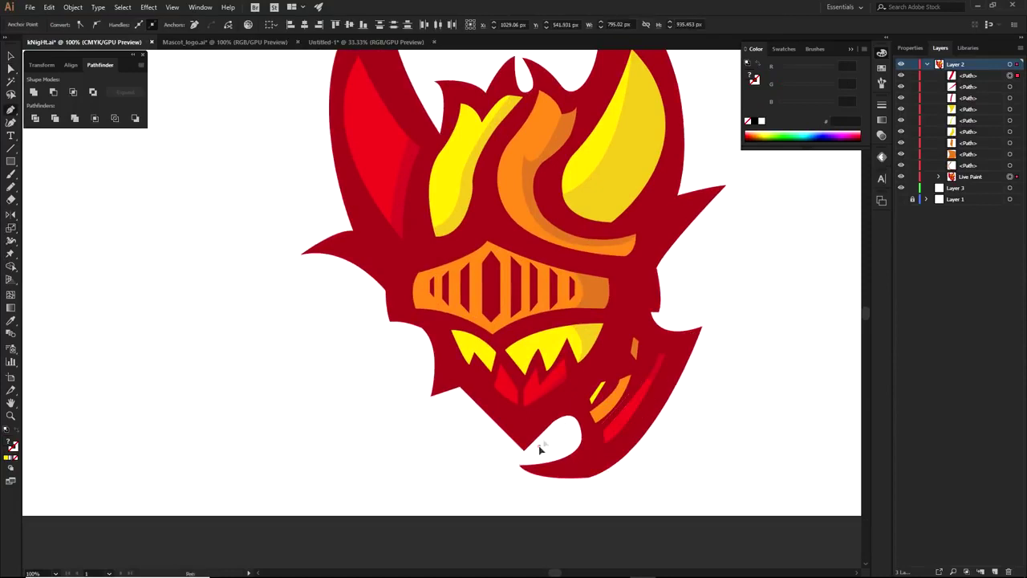
{"action": "left_click", "coordinate": [684, 285]}
{"action": "left_click", "coordinate": [833, 382]}
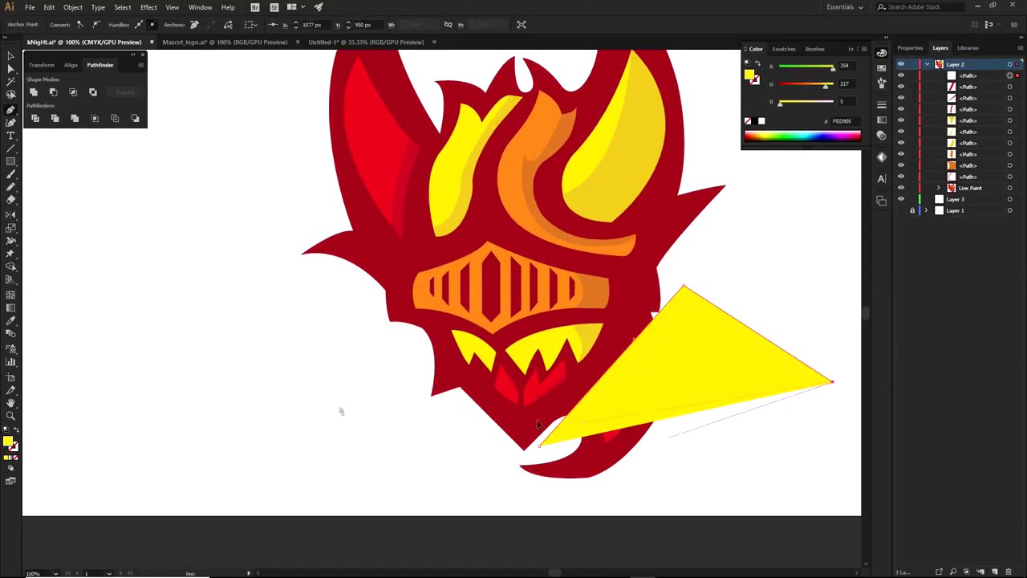
Step: Set the fill of the open trial path beside the knight's jaw to none and delete the path
{"action": "left_click", "coordinate": [15, 457]}
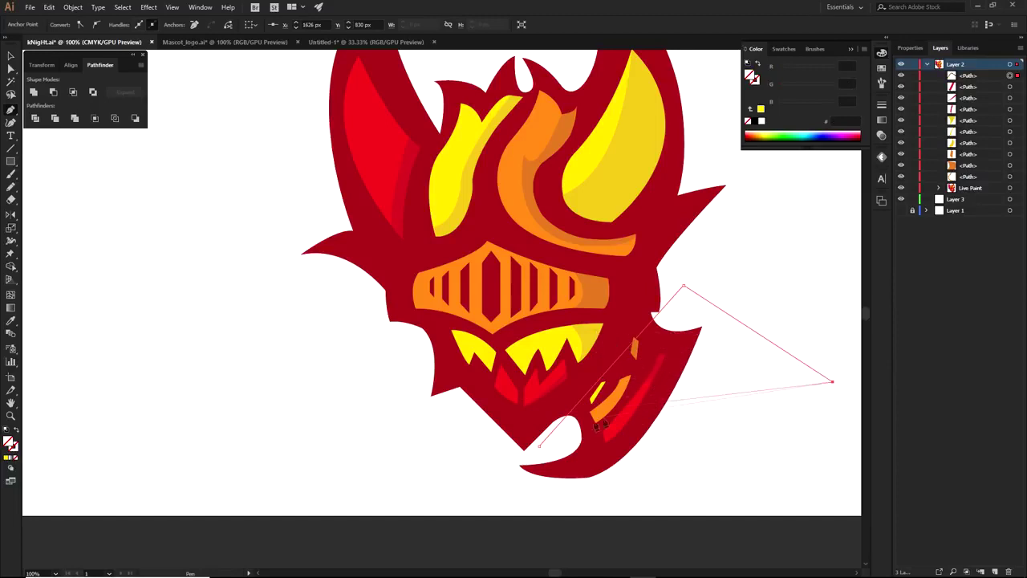
{"action": "left_click", "coordinate": [724, 393], "text": "ctrl"}
{"action": "left_click", "coordinate": [666, 341]}
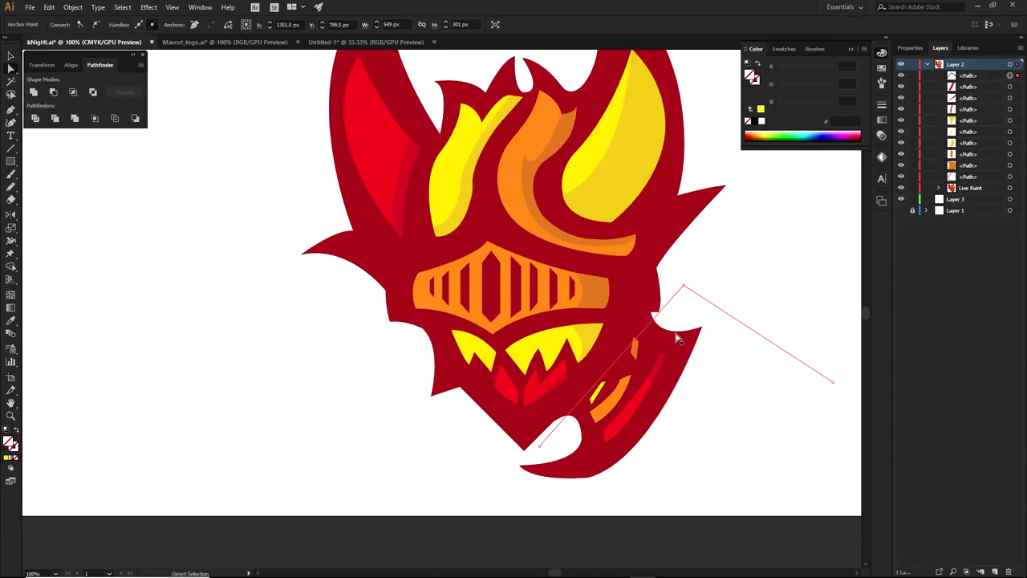
{"action": "key", "text": "Delete"}
{"action": "key", "text": "Delete"}
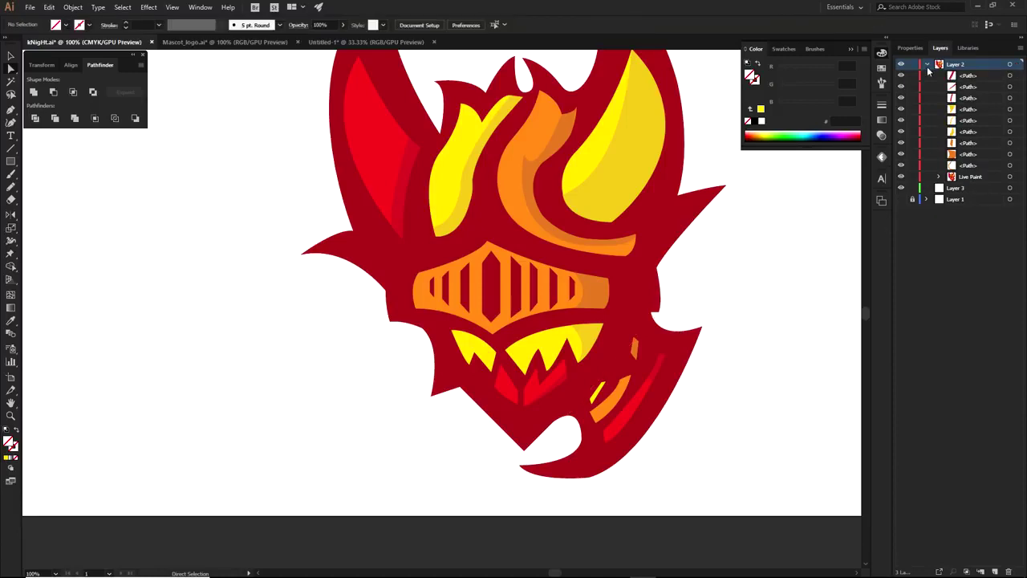
Step: Collapse and lock Layer 2, and add a new layer above it for tracing
{"action": "left_click", "coordinate": [926, 65]}
{"action": "left_click", "coordinate": [995, 571]}
{"action": "scroll", "coordinate": [706, 283], "scroll_direction": "down", "scroll_amount": 1}
{"action": "scroll", "coordinate": [594, 89], "scroll_direction": "up", "scroll_amount": 3}
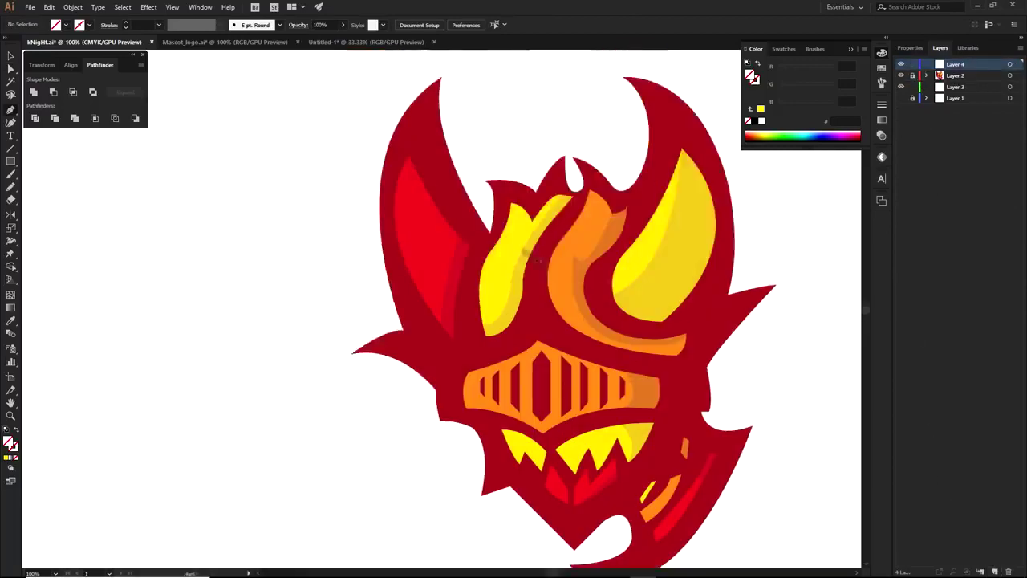
Step: Start a Pen path at the notch in the knight's crest and trace the left tufts to the outermost tip
{"action": "key", "text": "p"}
{"action": "left_click", "coordinate": [570, 293]}
{"action": "left_click_drag", "start_coordinate": [541, 222], "coordinate": [534, 155]}
{"action": "left_click", "coordinate": [541, 223]}
{"action": "left_click_drag", "start_coordinate": [491, 293], "coordinate": [485, 337]}
{"action": "left_click", "coordinate": [491, 293]}
{"action": "left_click_drag", "start_coordinate": [389, 271], "coordinate": [310, 278]}
{"action": "left_click_drag", "start_coordinate": [390, 271], "coordinate": [539, 256]}
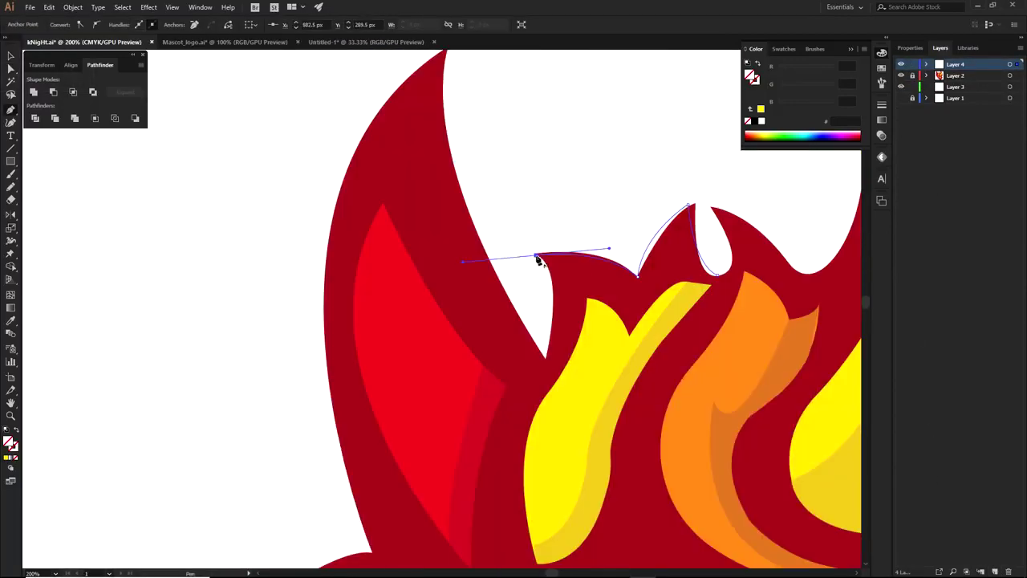
Step: Continue the Pen path around the left horn and out to the tip of the left side spike
{"action": "left_click", "coordinate": [536, 255]}
{"action": "left_click_drag", "start_coordinate": [546, 359], "coordinate": [541, 376]}
{"action": "left_click", "coordinate": [546, 360]}
{"action": "scroll", "coordinate": [544, 345], "scroll_direction": "down", "scroll_amount": 2}
{"action": "left_click_drag", "start_coordinate": [495, 198], "coordinate": [495, 164]}
{"action": "left_click_drag", "start_coordinate": [497, 297], "coordinate": [497, 299]}
{"action": "left_click", "coordinate": [495, 197]}
{"action": "left_click_drag", "start_coordinate": [457, 323], "coordinate": [472, 257]}
{"action": "left_click_drag", "start_coordinate": [473, 383], "coordinate": [488, 407]}
{"action": "left_click_drag", "start_coordinate": [456, 358], "coordinate": [399, 184]}
{"action": "left_click", "coordinate": [474, 383]}
{"action": "left_click_drag", "start_coordinate": [424, 407], "coordinate": [416, 428]}
{"action": "left_click", "coordinate": [423, 407]}
Step: Continue the outline along the underside of the left spike and the left jaw down to the chin point
{"action": "scroll", "coordinate": [429, 454], "scroll_direction": "up", "scroll_amount": 2}
{"action": "left_click_drag", "start_coordinate": [584, 431], "coordinate": [631, 516]}
{"action": "left_click", "coordinate": [419, 360], "text": "ctrl"}
{"action": "left_click_drag", "start_coordinate": [436, 319], "coordinate": [446, 333]}
{"action": "left_click_drag", "start_coordinate": [446, 332], "coordinate": [365, 201]}
{"action": "left_click", "coordinate": [505, 300]}
{"action": "left_click_drag", "start_coordinate": [515, 364], "coordinate": [520, 386]}
{"action": "left_click", "coordinate": [514, 365]}
{"action": "left_click_drag", "start_coordinate": [515, 366], "coordinate": [447, 231]}
{"action": "left_click_drag", "start_coordinate": [515, 244], "coordinate": [519, 247]}
{"action": "left_click_drag", "start_coordinate": [528, 378], "coordinate": [505, 472]}
{"action": "left_click", "coordinate": [528, 378]}
{"action": "left_click_drag", "start_coordinate": [586, 358], "coordinate": [594, 354]}
{"action": "left_click", "coordinate": [715, 486]}
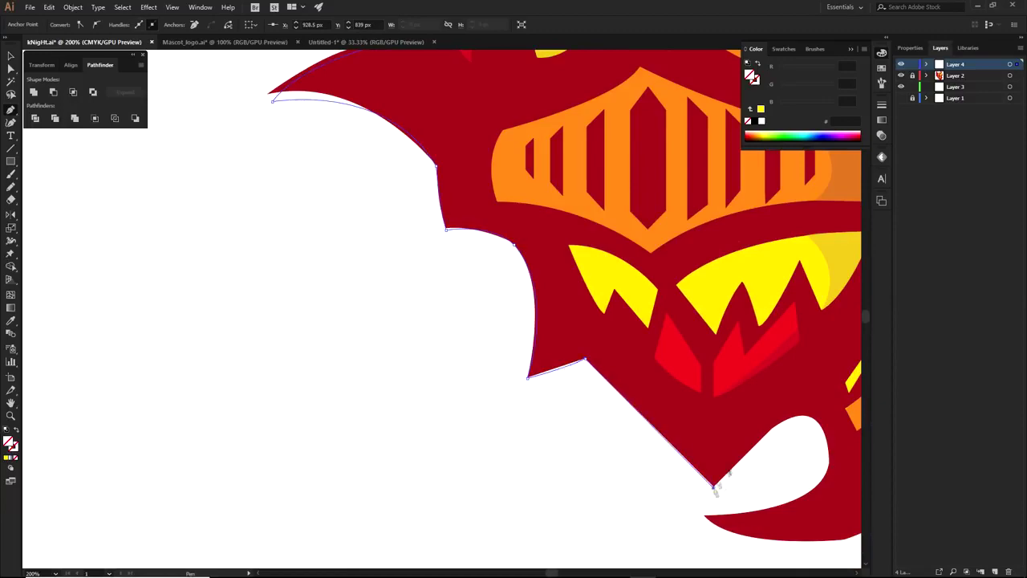
Step: Trace from the chin up the right cheek and around the right side spike to the right horn's base
{"action": "scroll", "coordinate": [715, 489], "scroll_direction": "down", "scroll_amount": 2}
{"action": "scroll", "coordinate": [711, 365], "scroll_direction": "up", "scroll_amount": 1}
{"action": "left_click_drag", "start_coordinate": [713, 345], "coordinate": [713, 236]}
{"action": "left_click", "coordinate": [713, 346]}
{"action": "left_click", "coordinate": [730, 349]}
{"action": "left_click", "coordinate": [724, 276]}
{"action": "left_click_drag", "start_coordinate": [724, 278], "coordinate": [618, 416]}
{"action": "left_click_drag", "start_coordinate": [721, 290], "coordinate": [785, 227]}
{"action": "left_click", "coordinate": [721, 290]}
{"action": "left_click_drag", "start_coordinate": [650, 299], "coordinate": [618, 315]}
{"action": "left_click", "coordinate": [680, 288], "text": "ctrl"}
{"action": "key", "text": "ctrl+z"}
{"action": "left_click", "coordinate": [694, 279], "text": "ctrl"}
{"action": "key", "text": "ctrl+z"}
{"action": "key", "text": "ctrl+minus"}
Step: Trace the right horn and right crest tuft, close the outline at the crest notch, and deselect it
{"action": "left_click_drag", "start_coordinate": [564, 143], "coordinate": [709, 172]}
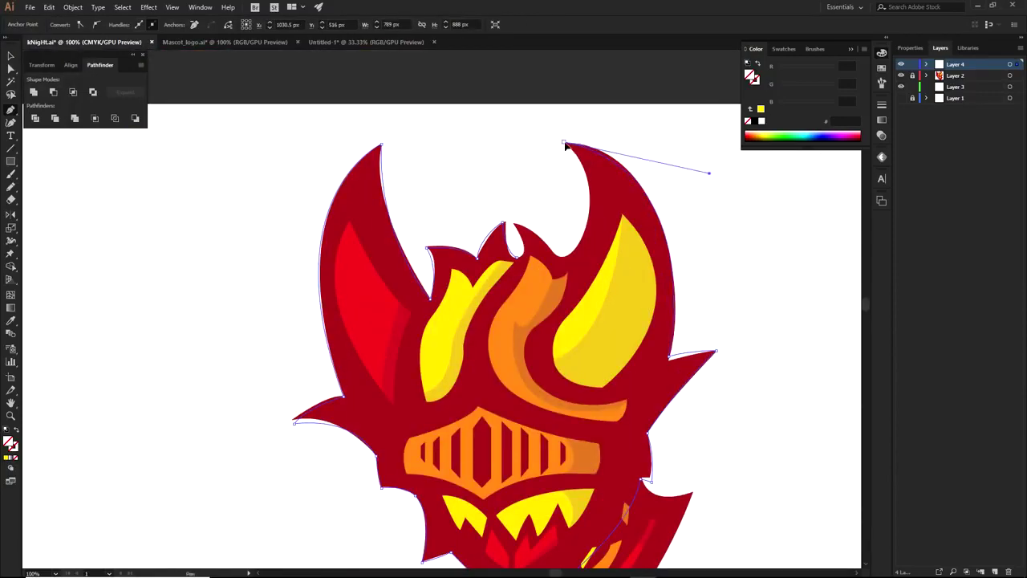
{"action": "scroll", "coordinate": [574, 241], "scroll_direction": "up", "scroll_amount": 1}
{"action": "left_click_drag", "start_coordinate": [558, 269], "coordinate": [469, 340]}
{"action": "left_click", "coordinate": [560, 269]}
{"action": "scroll", "coordinate": [521, 218], "scroll_direction": "up", "scroll_amount": 2}
{"action": "left_click_drag", "start_coordinate": [448, 215], "coordinate": [350, 203]}
{"action": "left_click", "coordinate": [448, 214]}
{"action": "left_click_drag", "start_coordinate": [459, 316], "coordinate": [407, 334]}
{"action": "key", "text": "a"}
{"action": "scroll", "coordinate": [507, 189], "scroll_direction": "down", "scroll_amount": 4}
{"action": "left_click", "coordinate": [685, 247]}
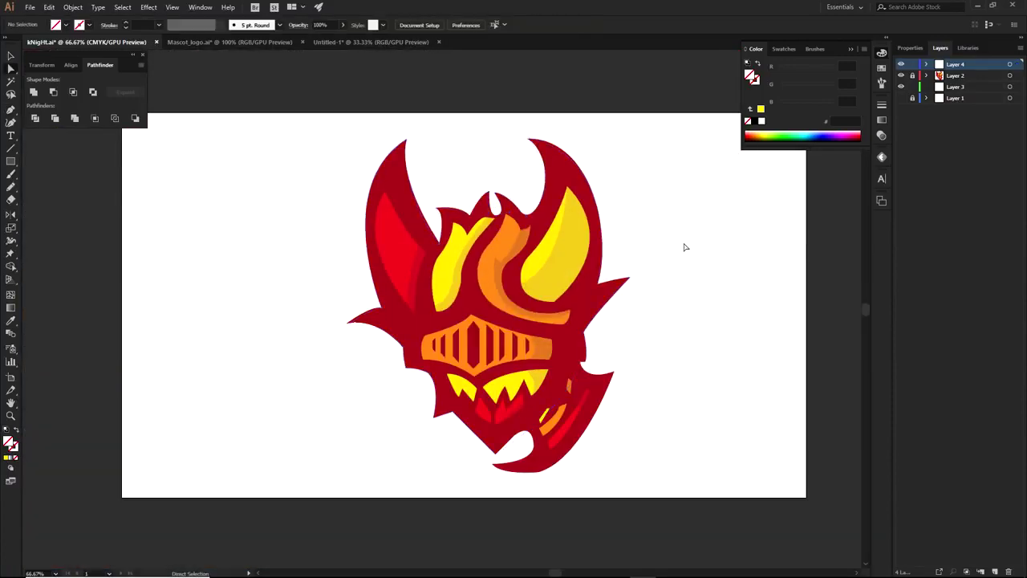
Step: Select the traced head outline, move it to the left of the knight, and undo the move
{"action": "left_click", "coordinate": [550, 203]}
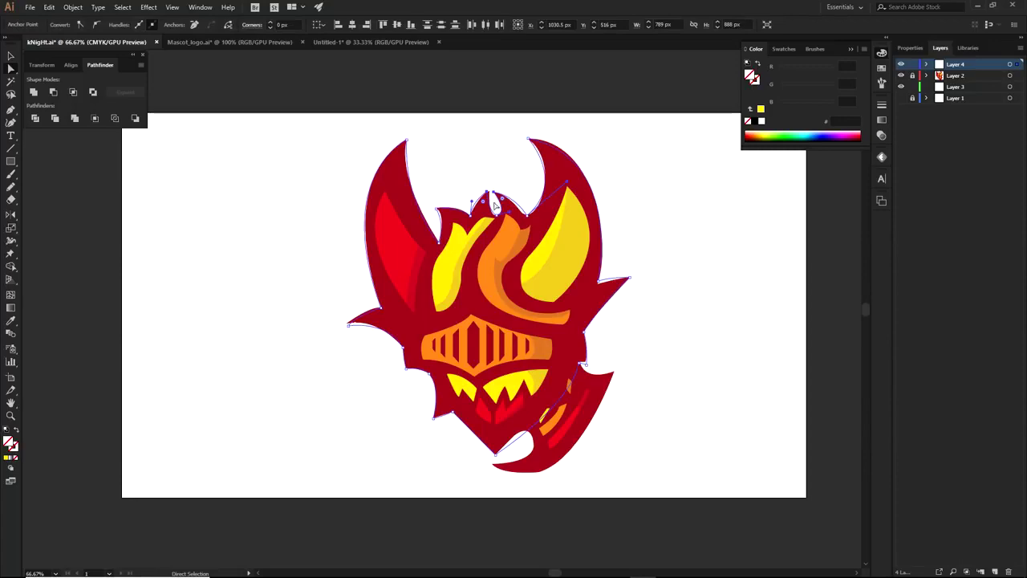
{"action": "scroll", "coordinate": [439, 238], "scroll_direction": "up", "scroll_amount": 2}
{"action": "scroll", "coordinate": [449, 255], "scroll_direction": "down", "scroll_amount": 2}
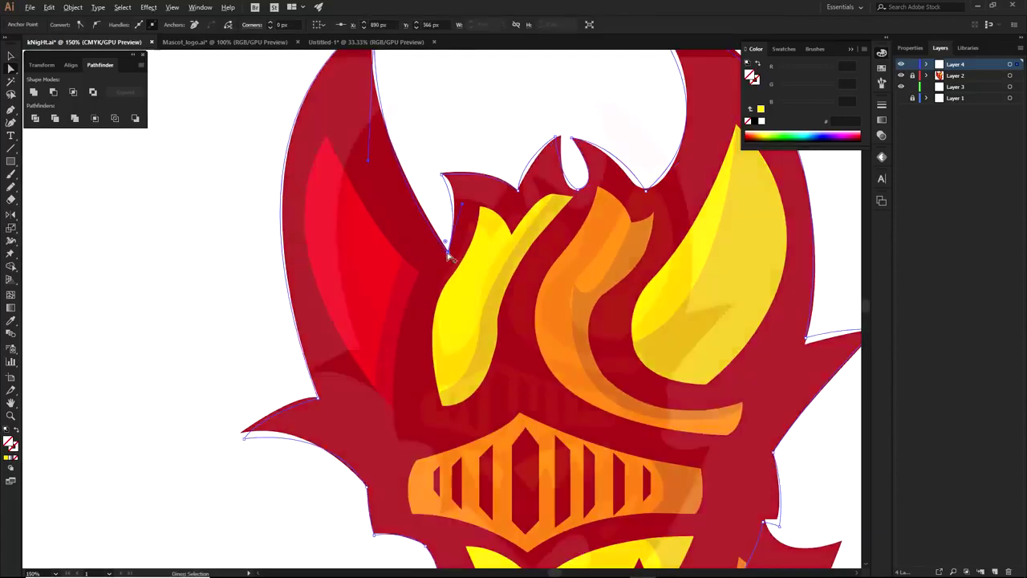
{"action": "left_click_drag", "start_coordinate": [536, 224], "coordinate": [298, 251]}
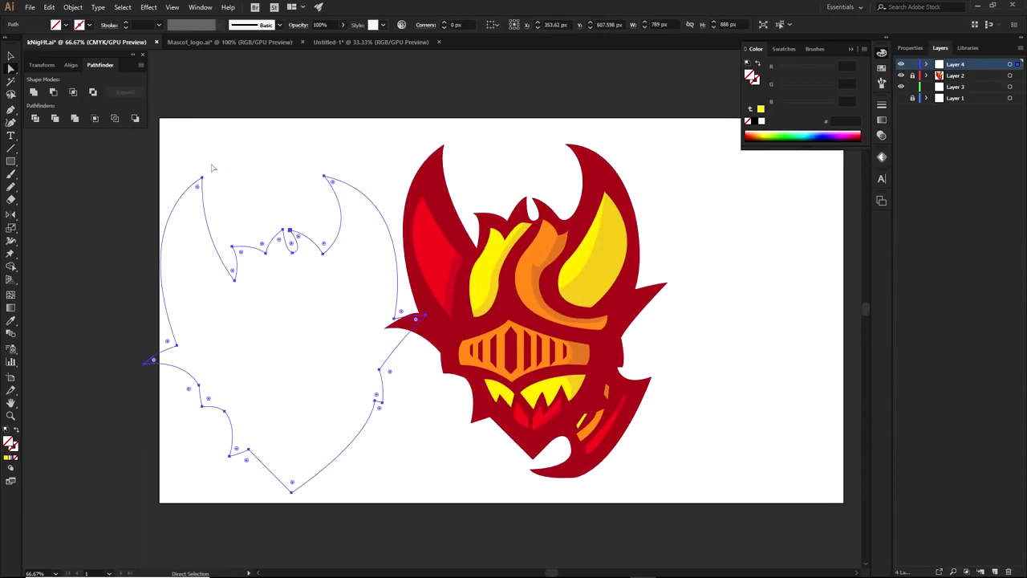
{"action": "key", "text": "ctrl+z"}
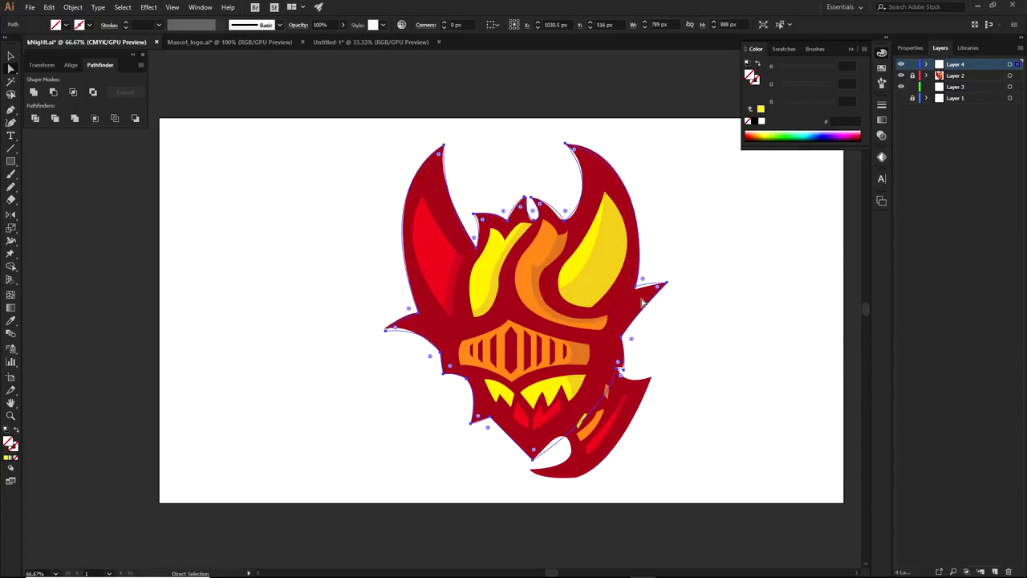
Step: Fill the traced head outline with solid yellow, hide Layer 4, and unlock Layer 2
{"action": "left_click", "coordinate": [7, 459]}
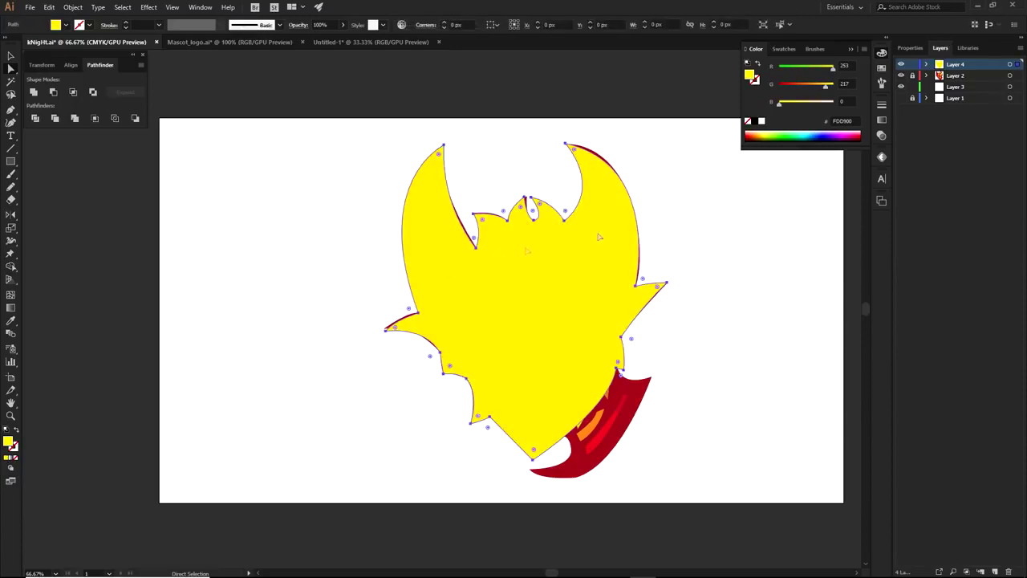
{"action": "left_click", "coordinate": [901, 65]}
{"action": "left_click_drag", "start_coordinate": [711, 264], "coordinate": [713, 297]}
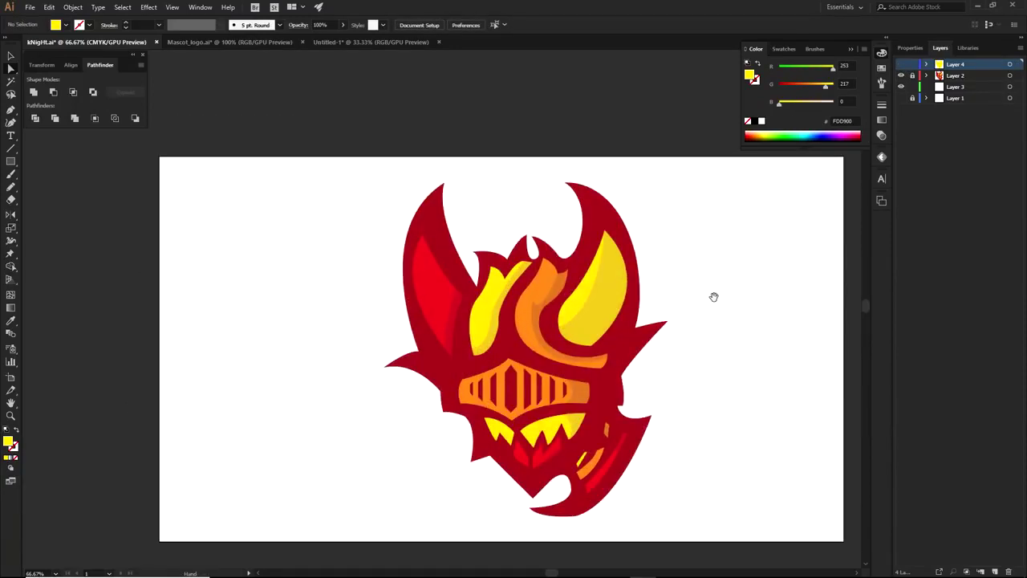
{"action": "scroll", "coordinate": [567, 317], "scroll_direction": "up", "scroll_amount": 3}
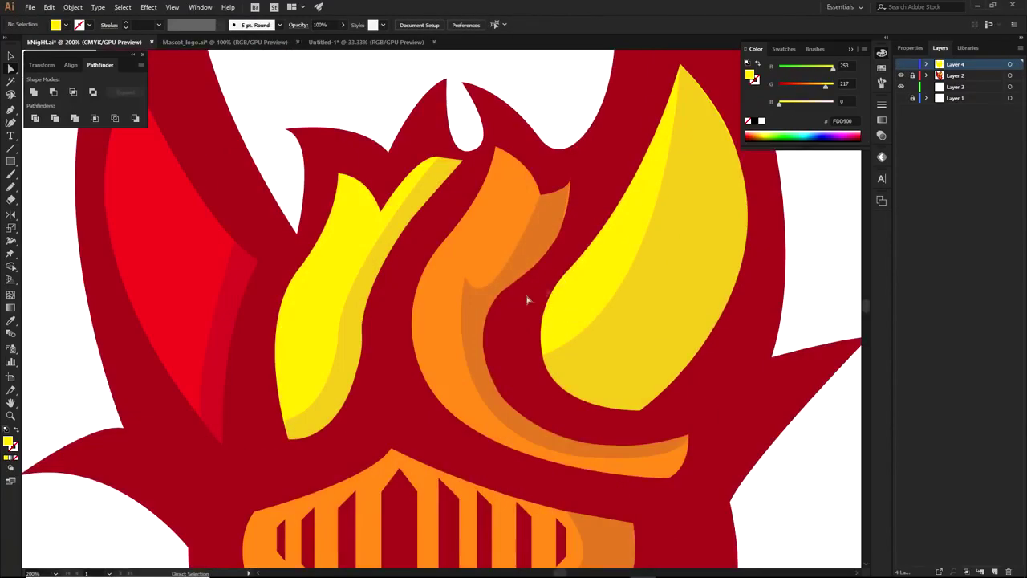
{"action": "scroll", "coordinate": [786, 327], "scroll_direction": "down", "scroll_amount": 2}
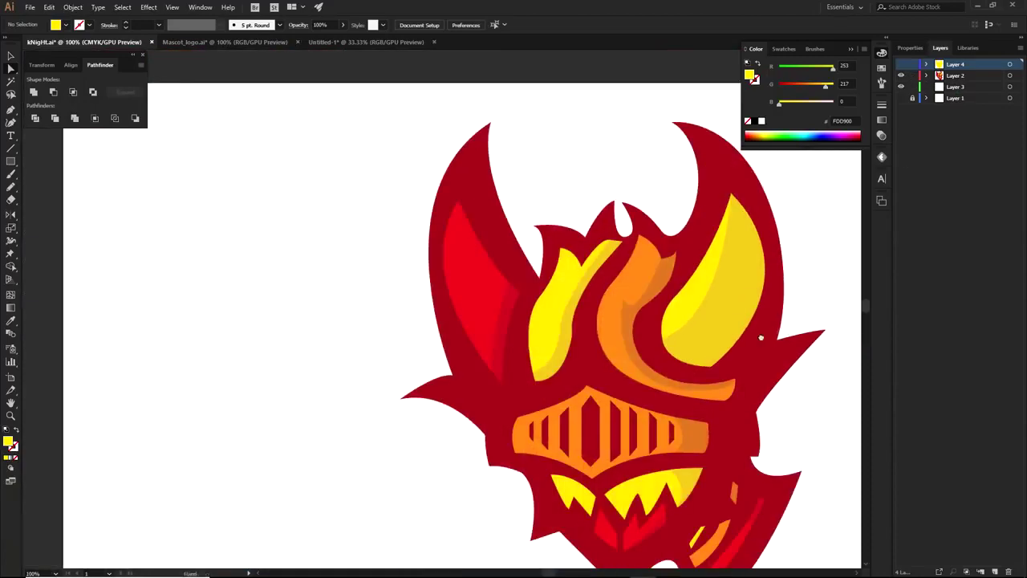
Step: Select the right horn's yellow shape and its darker shading, and examine how their lower edges line up
{"action": "left_click", "coordinate": [613, 374]}
{"action": "scroll", "coordinate": [613, 374], "scroll_direction": "up", "scroll_amount": 10}
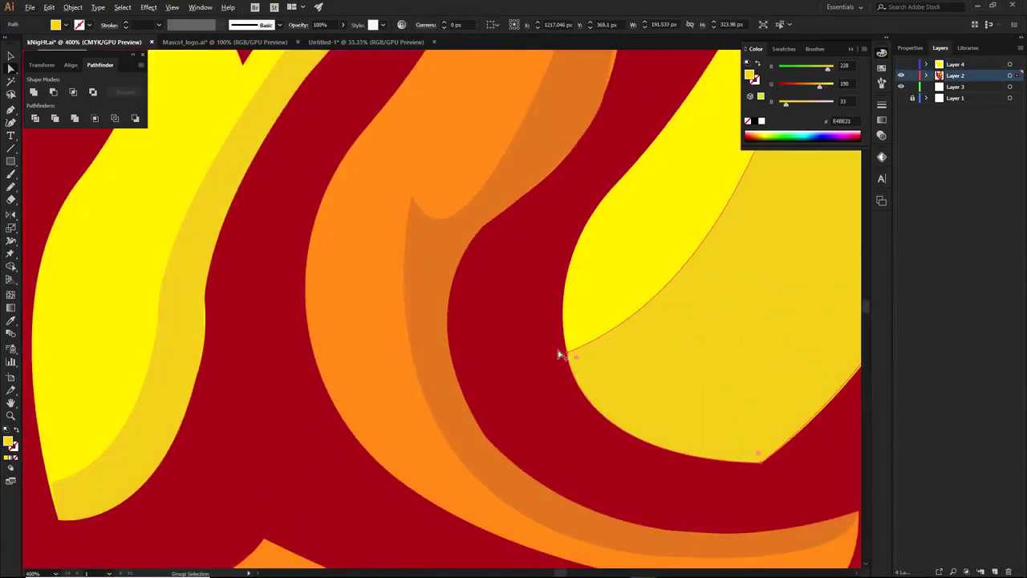
{"action": "left_click", "coordinate": [643, 401], "text": "shift"}
{"action": "scroll", "coordinate": [573, 298], "scroll_direction": "down", "scroll_amount": 2}
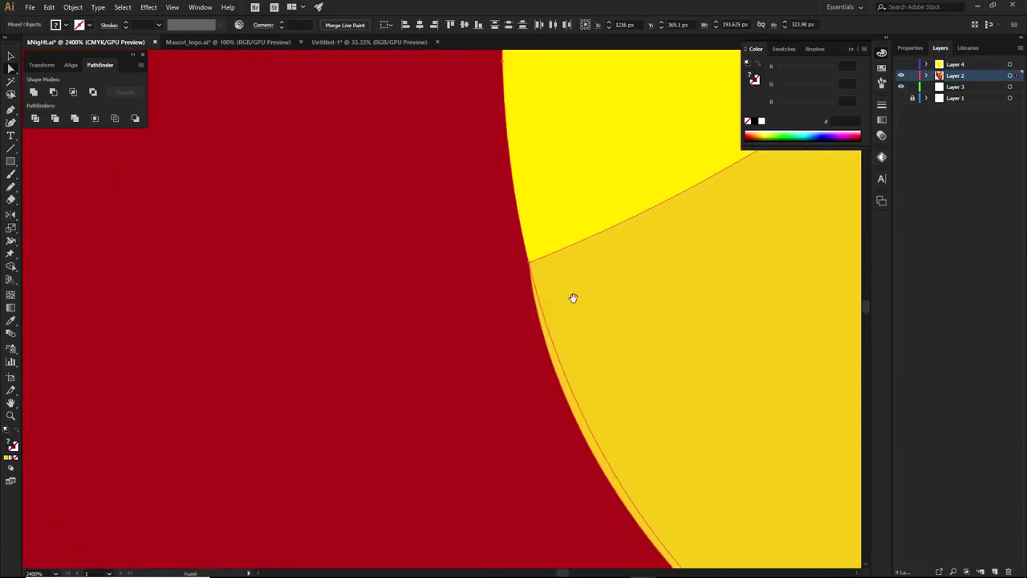
{"action": "scroll", "coordinate": [509, 252], "scroll_direction": "up", "scroll_amount": 2}
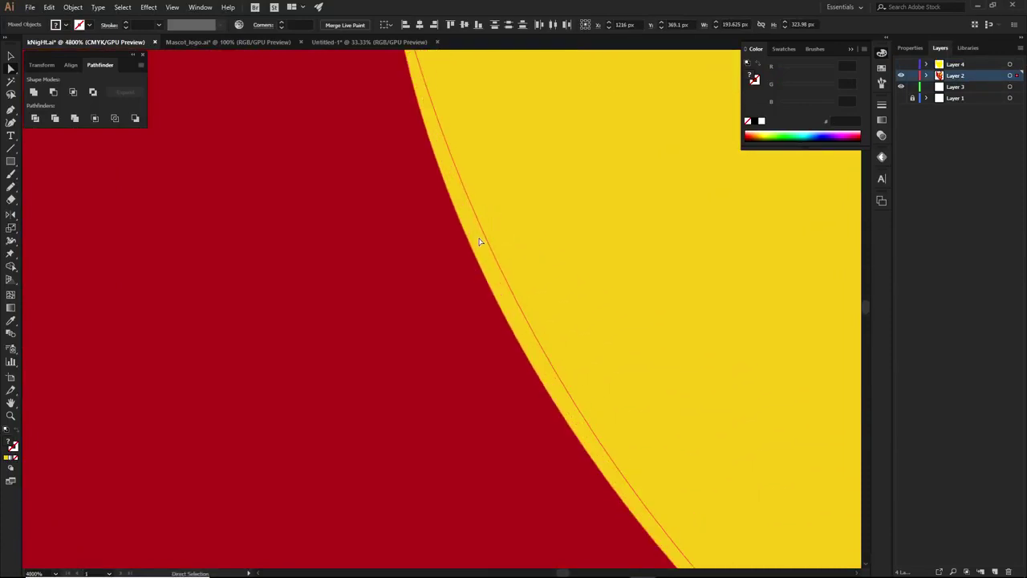
{"action": "scroll", "coordinate": [562, 257], "scroll_direction": "down", "scroll_amount": 5}
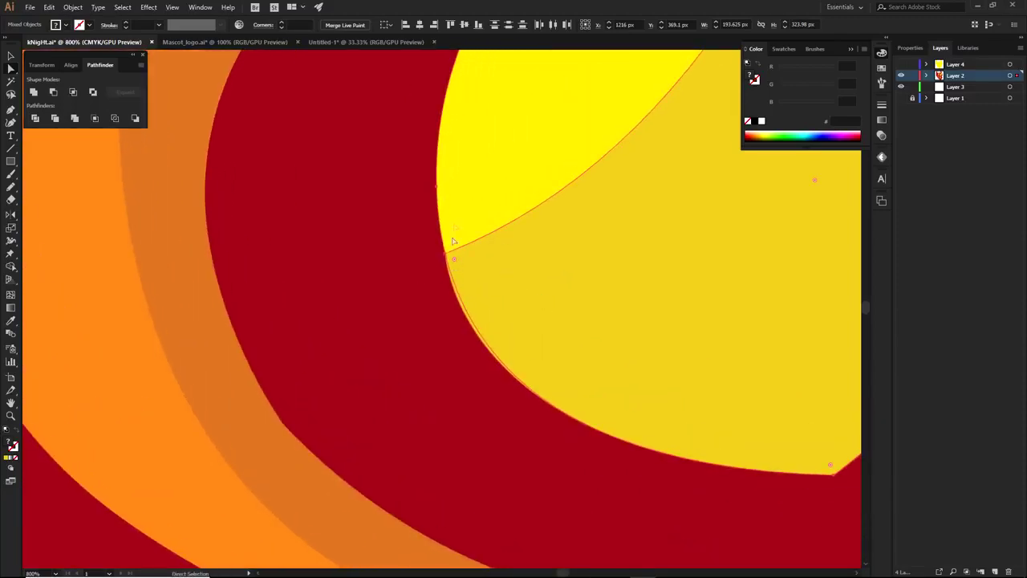
{"action": "left_click_drag", "start_coordinate": [509, 196], "coordinate": [369, 259]}
{"action": "scroll", "coordinate": [514, 257], "scroll_direction": "down", "scroll_amount": 2}
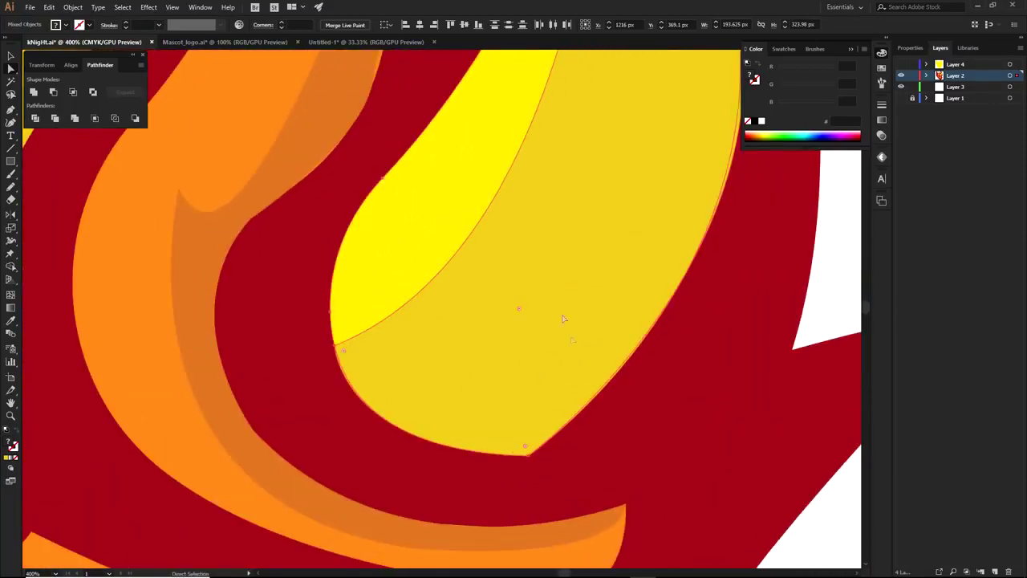
{"action": "scroll", "coordinate": [602, 393], "scroll_direction": "up", "scroll_amount": 3}
{"action": "scroll", "coordinate": [574, 374], "scroll_direction": "down", "scroll_amount": 4}
Step: Examine the outer and upper edges of the right horn's shading against the yellow shape beneath it
{"action": "left_click_drag", "start_coordinate": [634, 277], "coordinate": [600, 421]}
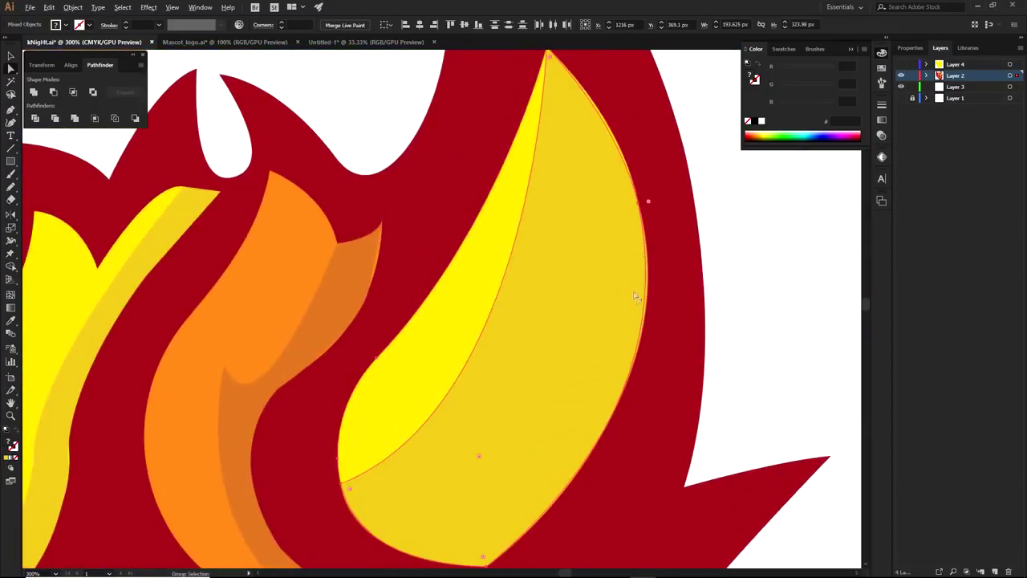
{"action": "scroll", "coordinate": [644, 277], "scroll_direction": "up", "scroll_amount": 3}
{"action": "scroll", "coordinate": [649, 322], "scroll_direction": "down", "scroll_amount": 5}
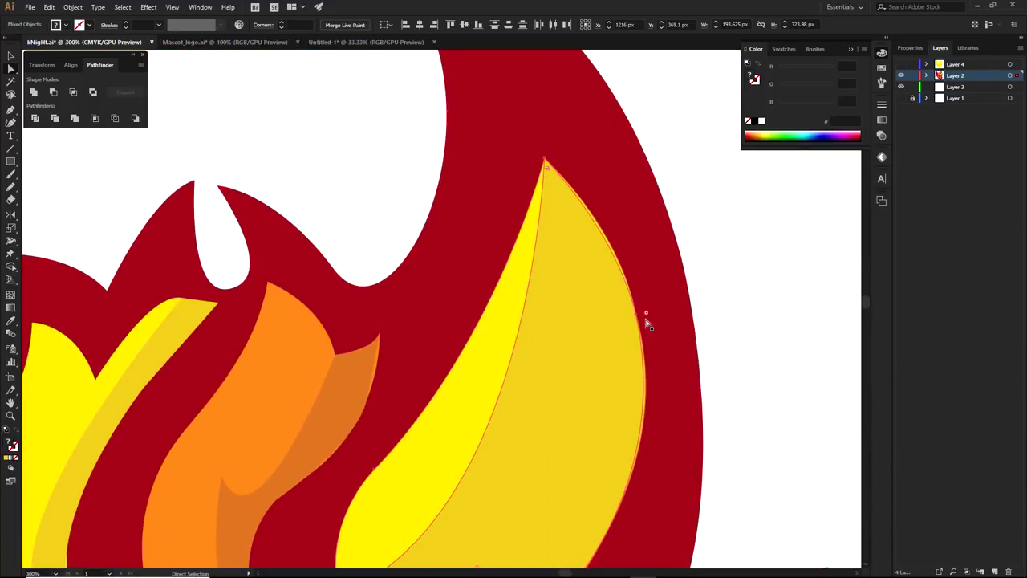
{"action": "scroll", "coordinate": [606, 253], "scroll_direction": "up", "scroll_amount": 3}
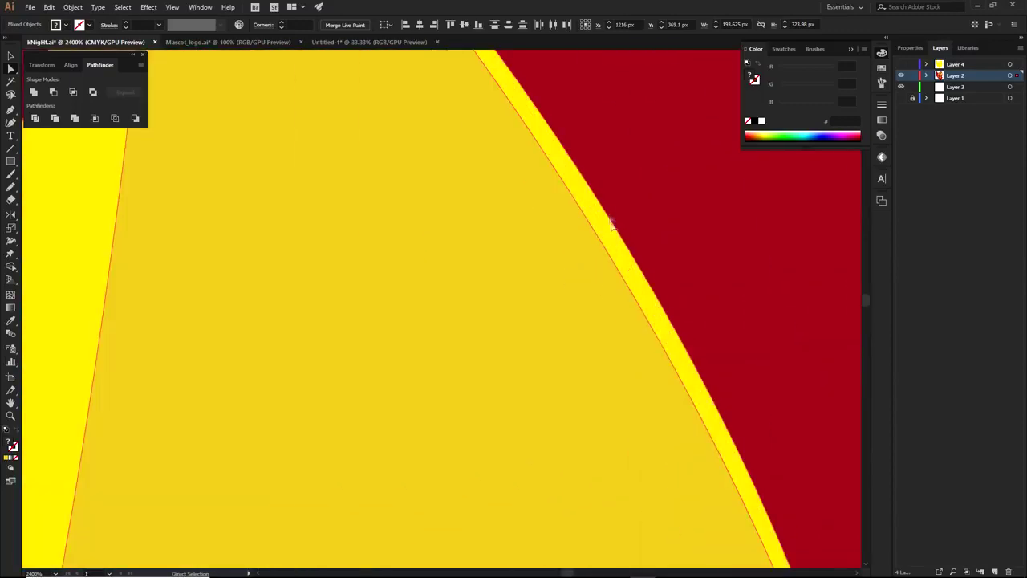
{"action": "scroll", "coordinate": [608, 220], "scroll_direction": "down", "scroll_amount": 1}
{"action": "scroll", "coordinate": [425, 212], "scroll_direction": "down", "scroll_amount": 4}
{"action": "scroll", "coordinate": [280, 204], "scroll_direction": "up", "scroll_amount": 1}
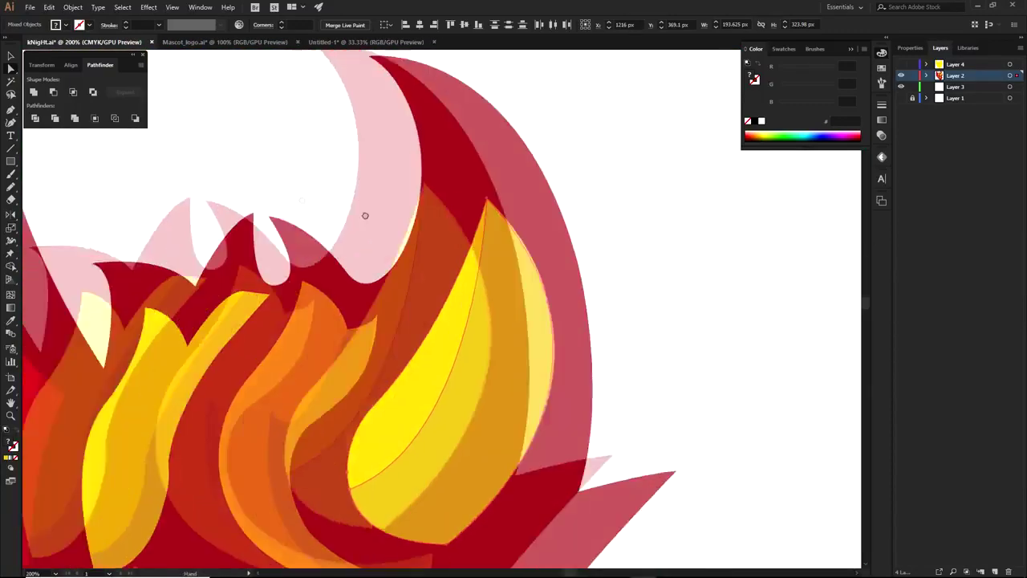
{"action": "scroll", "coordinate": [418, 233], "scroll_direction": "up", "scroll_amount": 7}
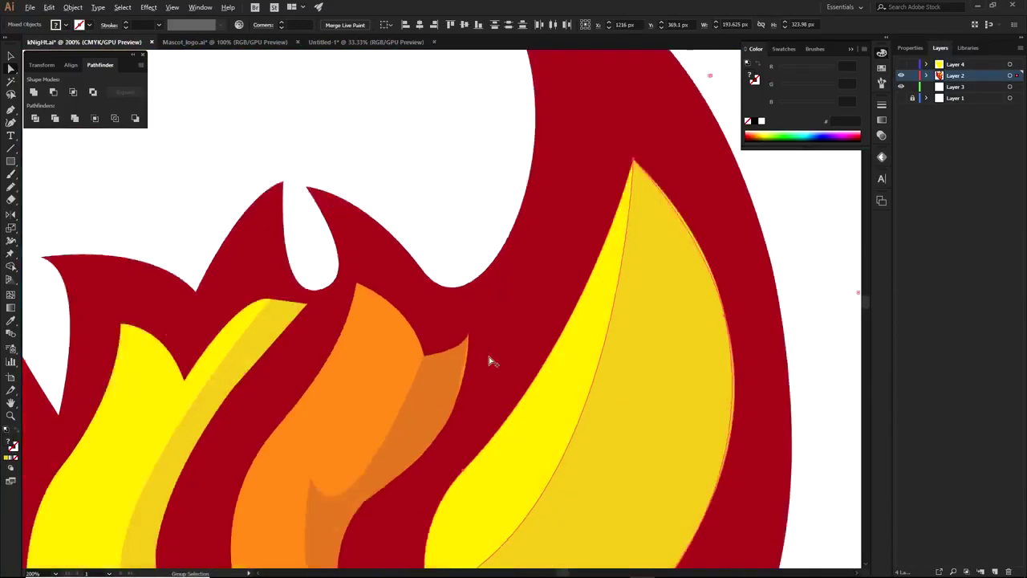
{"action": "scroll", "coordinate": [409, 347], "scroll_direction": "down", "scroll_amount": 2}
Step: Select the tiny pink fragment at the tip of the orange lock to inspect it, and deselect it
{"action": "left_click", "coordinate": [422, 234]}
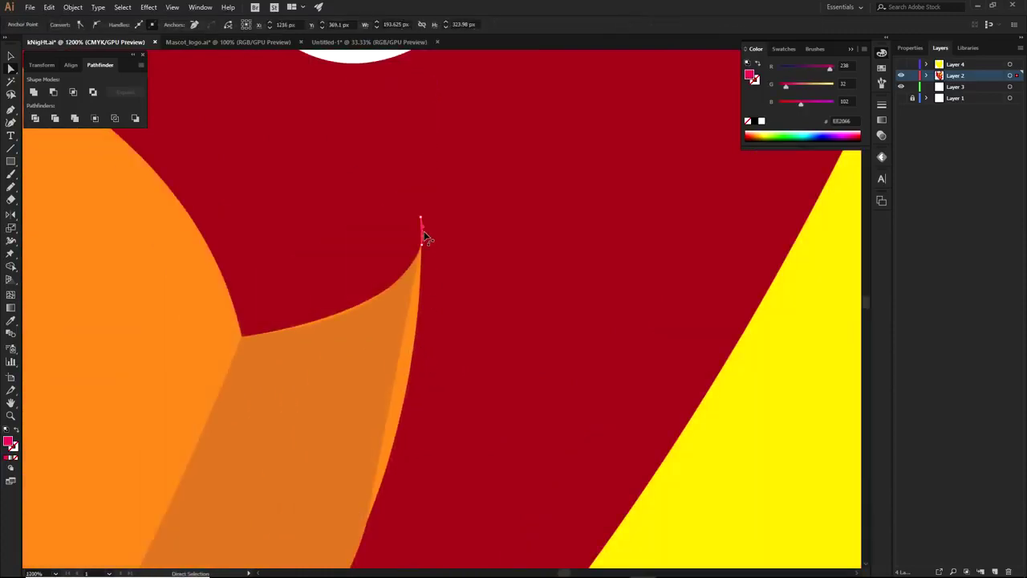
{"action": "scroll", "coordinate": [427, 232], "scroll_direction": "down", "scroll_amount": 6}
{"action": "scroll", "coordinate": [448, 249], "scroll_direction": "down", "scroll_amount": 3}
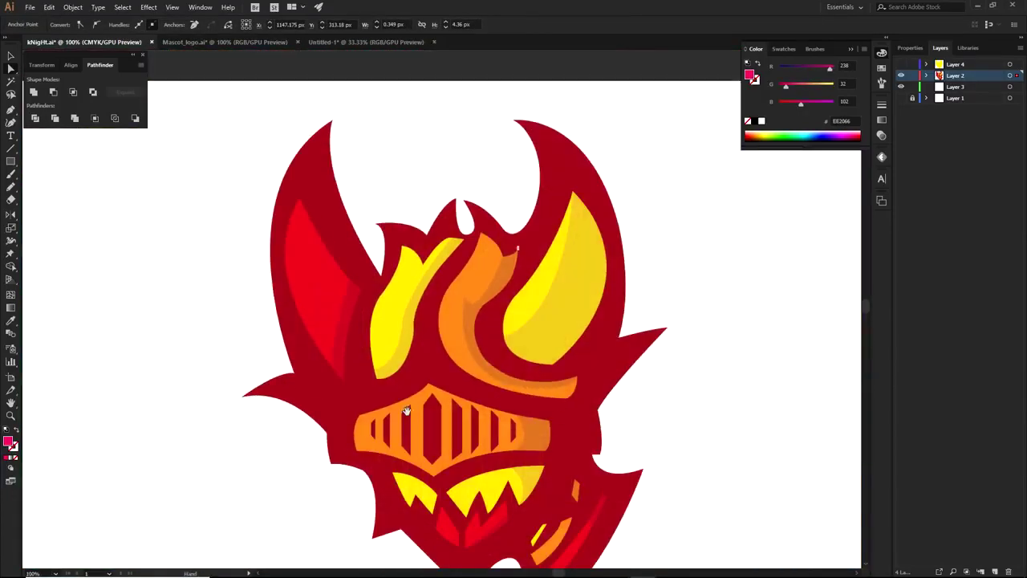
{"action": "left_click", "coordinate": [628, 249]}
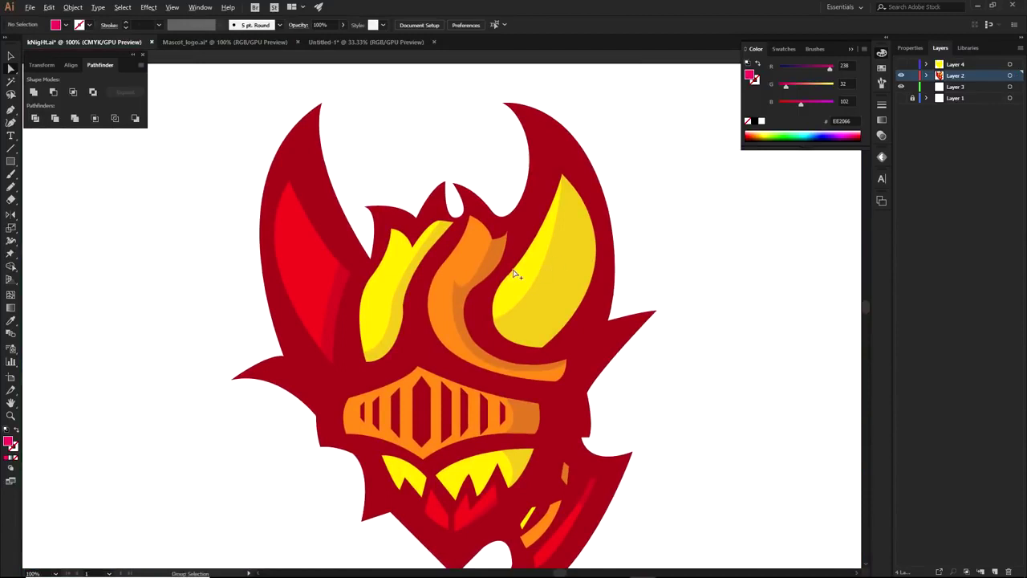
Step: Move the two lower-left anchor points of the right horn's yellow shape slightly outward to widen it
{"action": "scroll", "coordinate": [516, 273], "scroll_direction": "up", "scroll_amount": 2}
{"action": "left_click", "coordinate": [578, 318]}
{"action": "left_click", "coordinate": [497, 293]}
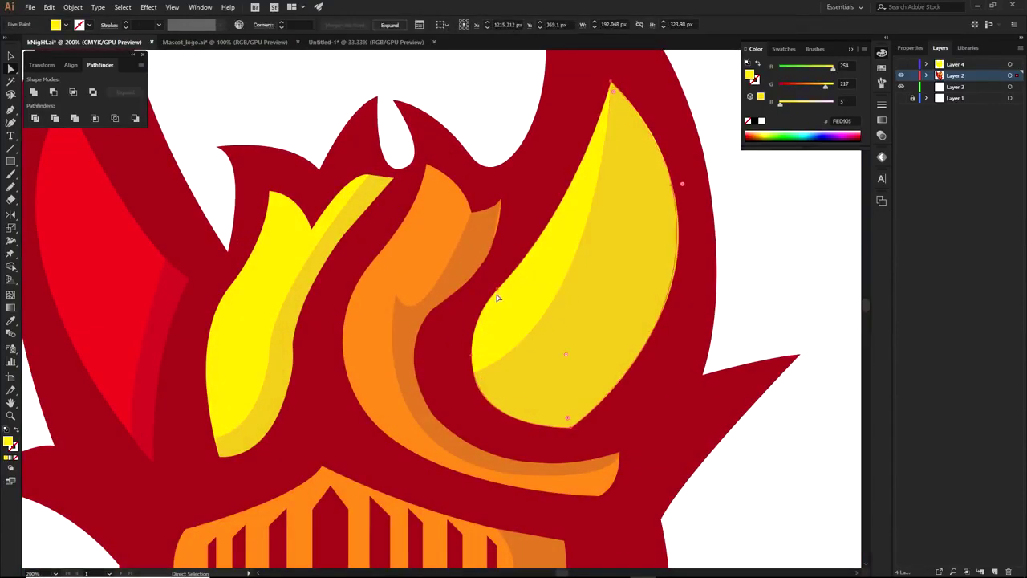
{"action": "left_click", "coordinate": [471, 356]}
{"action": "left_click_drag", "start_coordinate": [472, 356], "coordinate": [460, 357]}
{"action": "left_click_drag", "start_coordinate": [497, 290], "coordinate": [485, 286]}
Step: Extend the lower-left anchor point of the darker shading to the yellow shape's widened edge
{"action": "scroll", "coordinate": [439, 368], "scroll_direction": "up", "scroll_amount": 1}
{"action": "scroll", "coordinate": [440, 372], "scroll_direction": "up", "scroll_amount": 1}
{"action": "left_click", "coordinate": [496, 388]}
{"action": "left_click", "coordinate": [495, 394], "text": "alt"}
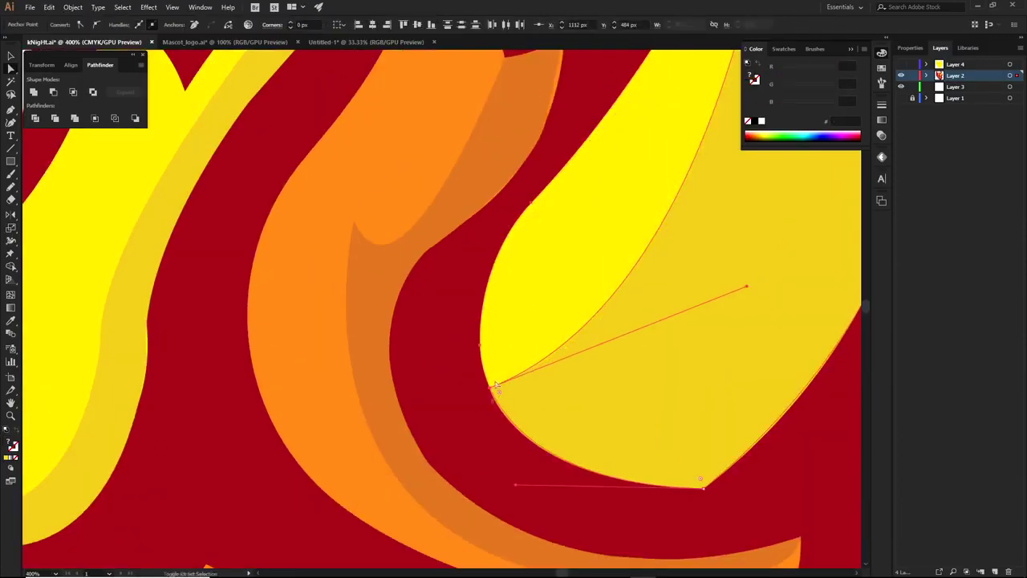
Step: Remove the darker shading from the right horn's yellow shape with the Shape Builder tool
{"action": "scroll", "coordinate": [498, 401], "scroll_direction": "up", "scroll_amount": 4}
{"action": "scroll", "coordinate": [499, 426], "scroll_direction": "up", "scroll_amount": 3}
{"action": "key", "text": "shift+m"}
{"action": "scroll", "coordinate": [451, 455], "scroll_direction": "down", "scroll_amount": 3}
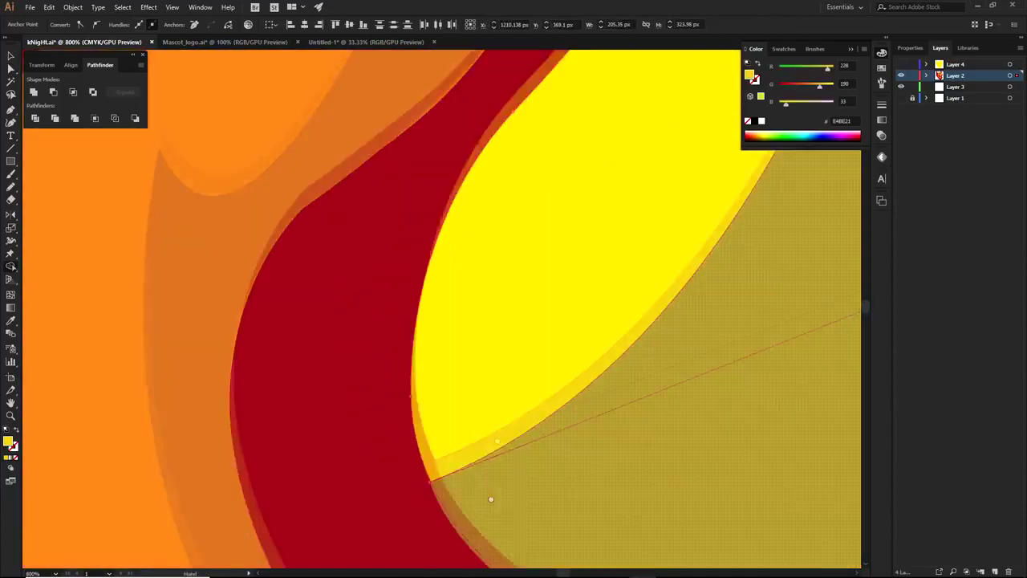
{"action": "scroll", "coordinate": [488, 497], "scroll_direction": "down", "scroll_amount": 2}
{"action": "scroll", "coordinate": [491, 390], "scroll_direction": "up", "scroll_amount": 3}
{"action": "scroll", "coordinate": [495, 383], "scroll_direction": "down", "scroll_amount": 4}
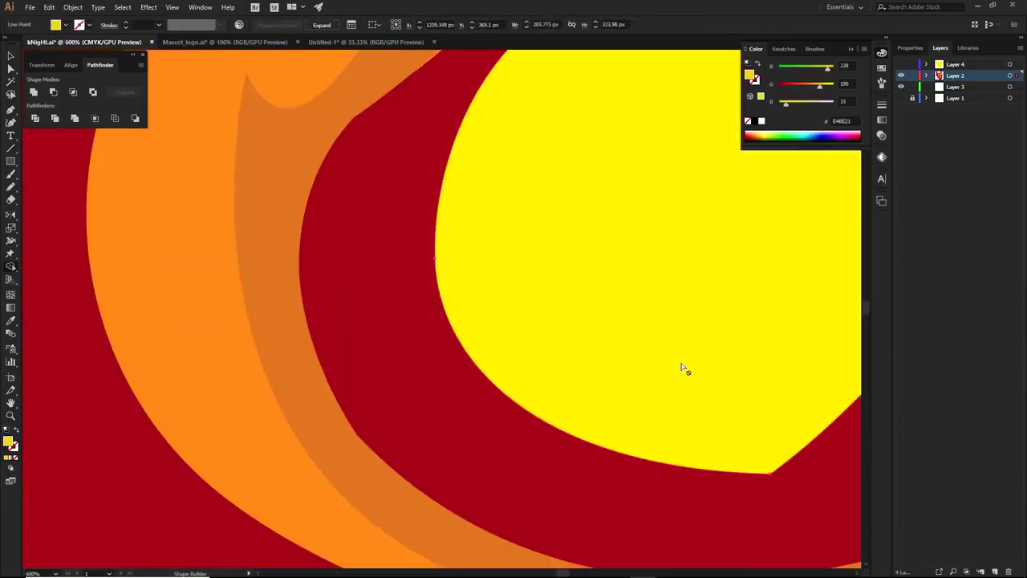
Step: Extend the bottom anchor point and outer curve of the darker shading to the edge of the right horn's yellow shape
{"action": "left_click", "coordinate": [723, 381]}
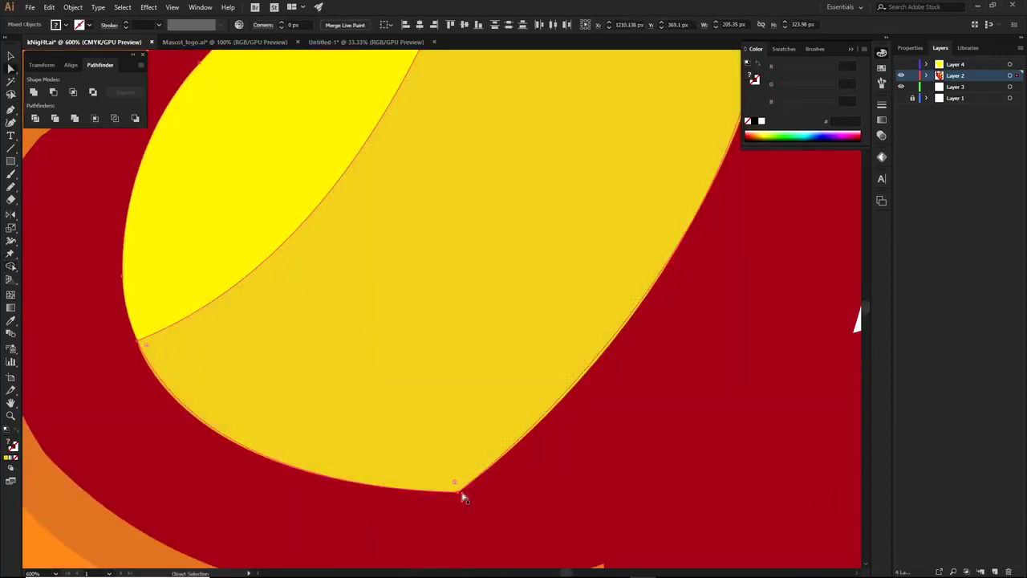
{"action": "left_click", "coordinate": [459, 492]}
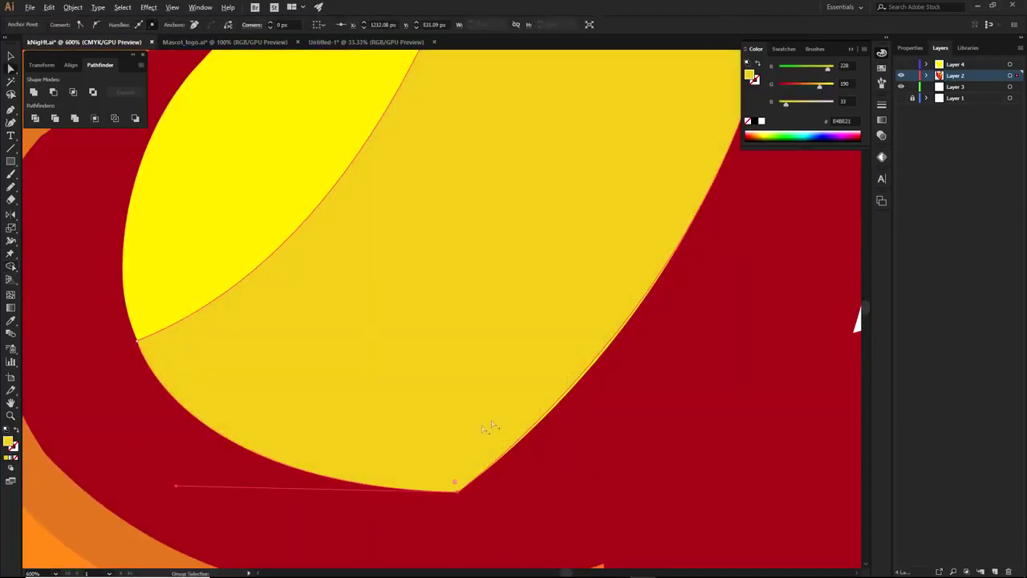
{"action": "scroll", "coordinate": [500, 369], "scroll_direction": "down", "scroll_amount": 1}
{"action": "left_click_drag", "start_coordinate": [676, 184], "coordinate": [631, 314]}
{"action": "scroll", "coordinate": [630, 318], "scroll_direction": "down", "scroll_amount": 2}
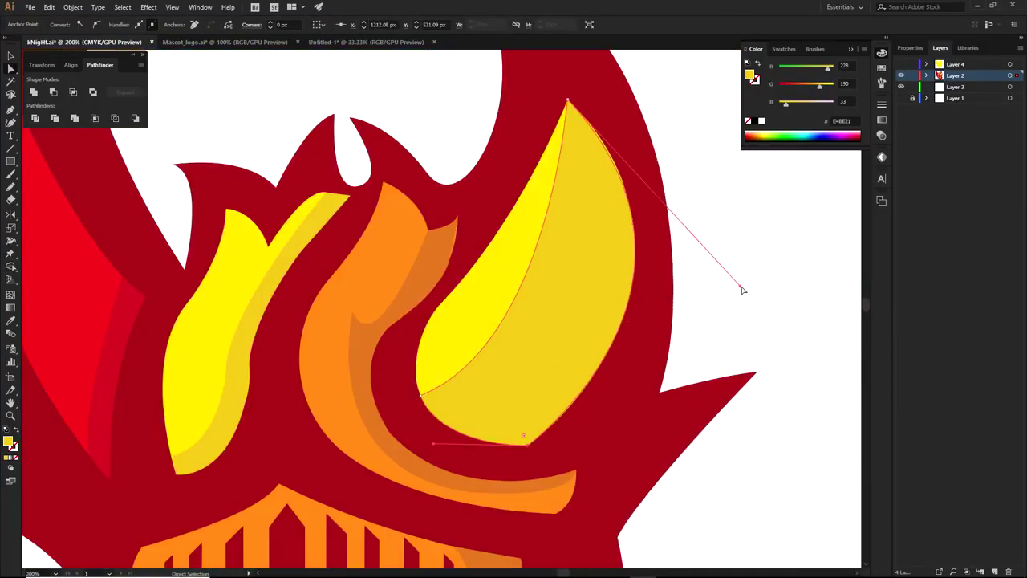
{"action": "left_click_drag", "start_coordinate": [742, 290], "coordinate": [746, 302]}
Step: Clean up the slivers between the shading and the right horn's yellow outer edge with the Shape Builder tool, and deselect
{"action": "left_click", "coordinate": [490, 421]}
{"action": "key", "text": "shift+m"}
{"action": "scroll", "coordinate": [594, 381], "scroll_direction": "up", "scroll_amount": 3}
{"action": "left_click", "coordinate": [594, 376], "text": "alt"}
{"action": "scroll", "coordinate": [594, 376], "scroll_direction": "down", "scroll_amount": 3}
{"action": "left_click", "coordinate": [642, 170]}
{"action": "key", "text": "a"}
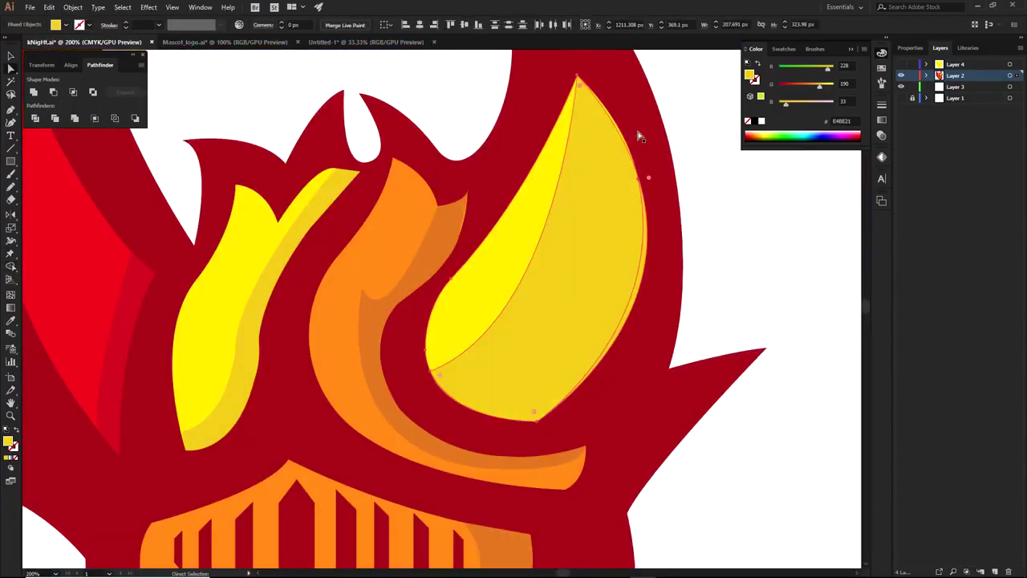
{"action": "left_click", "coordinate": [639, 135]}
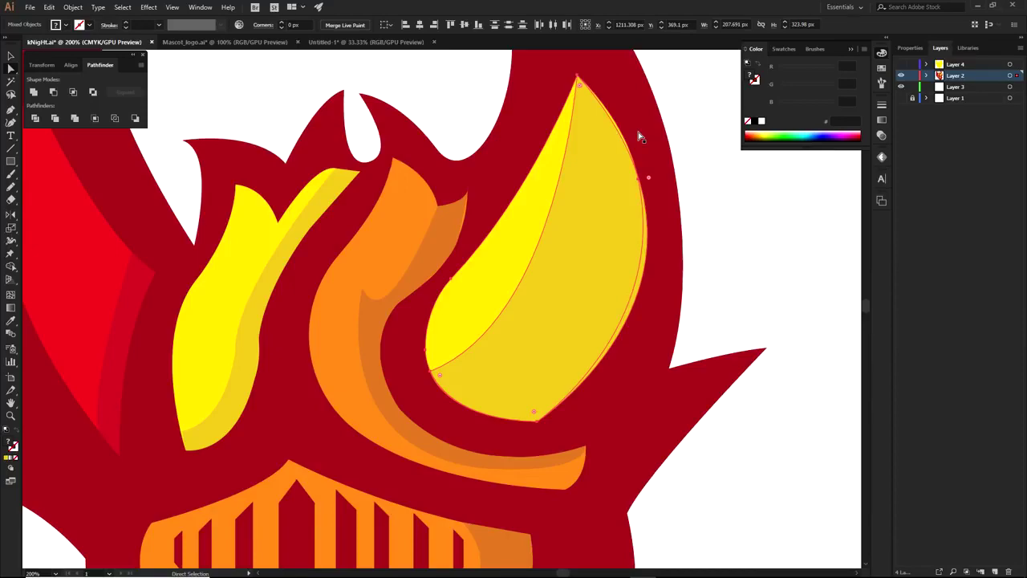
{"action": "left_click", "coordinate": [711, 179]}
{"action": "scroll", "coordinate": [711, 178], "scroll_direction": "down", "scroll_amount": 1}
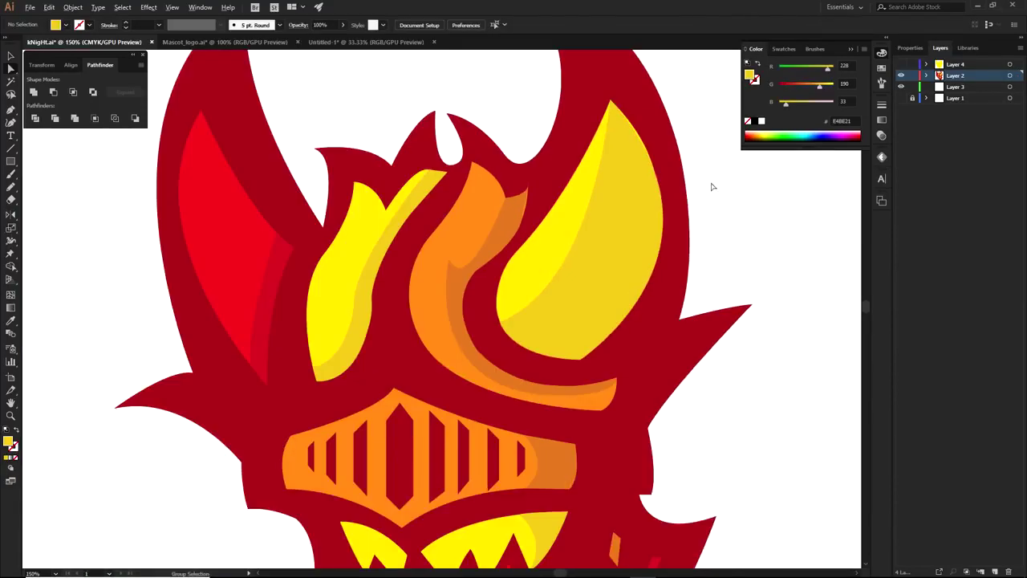
Step: Lock Layer 2 and add a new layer at the top of the layer stack, above Layer 4
{"action": "left_click_drag", "start_coordinate": [526, 179], "coordinate": [527, 234]}
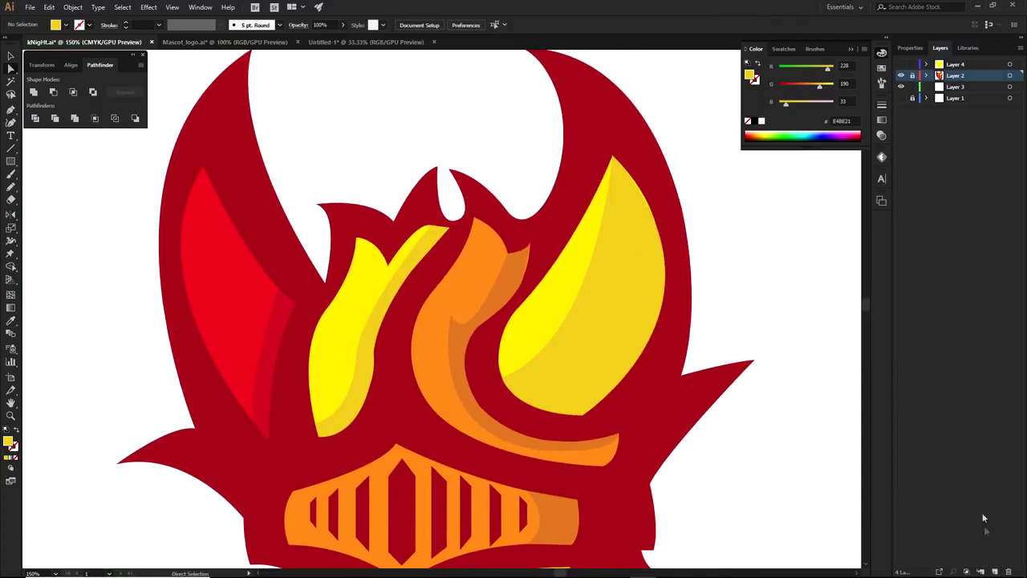
{"action": "left_click", "coordinate": [994, 569]}
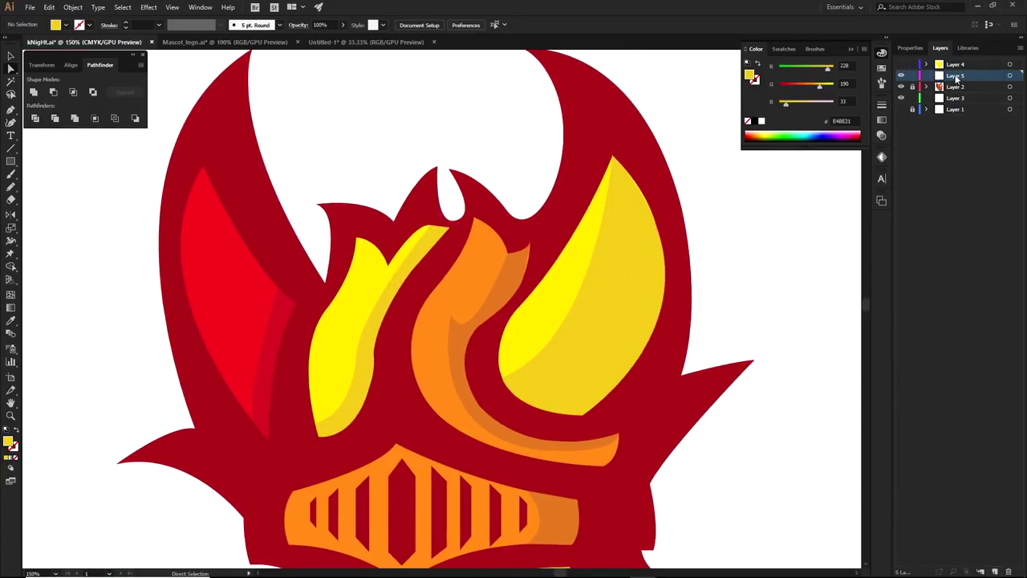
{"action": "left_click_drag", "start_coordinate": [955, 77], "coordinate": [956, 64]}
Step: Trace the right horn's yellow shape with the Pen tool as a closed path with no fill
{"action": "key", "text": "p"}
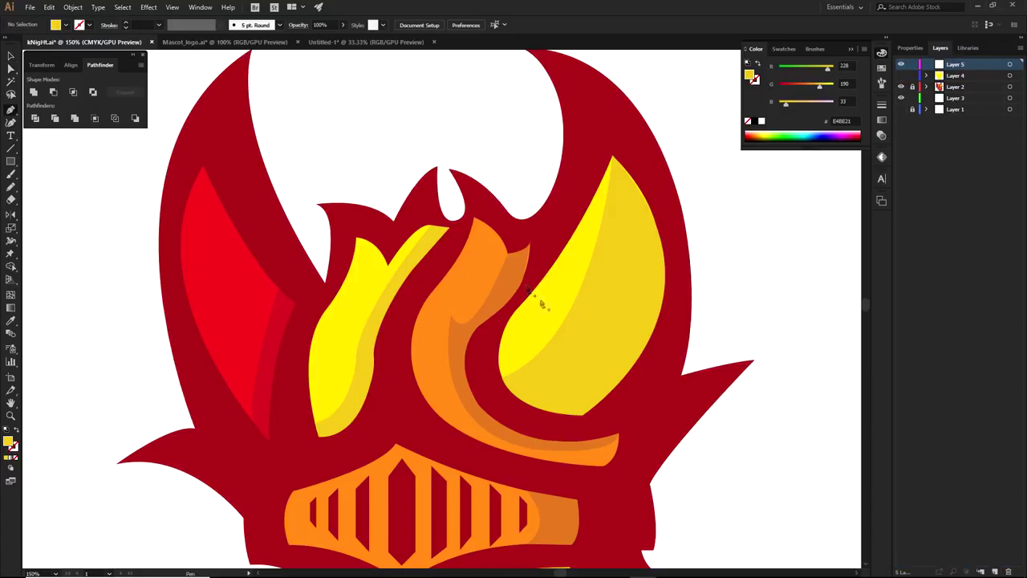
{"action": "scroll", "coordinate": [538, 273], "scroll_direction": "up", "scroll_amount": 3}
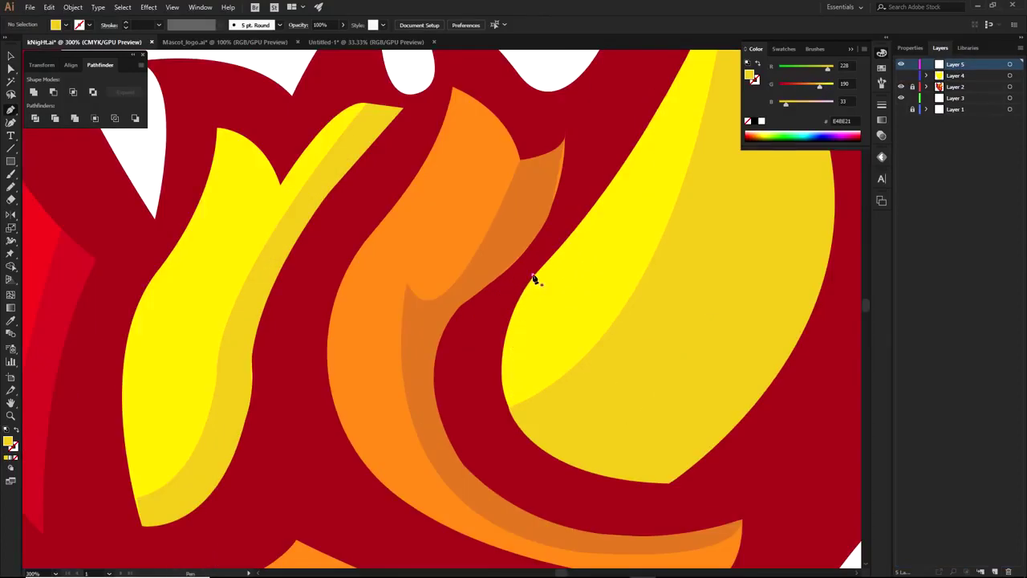
{"action": "left_click", "coordinate": [534, 279]}
{"action": "left_click_drag", "start_coordinate": [668, 484], "coordinate": [732, 493]}
{"action": "left_click", "coordinate": [545, 484]}
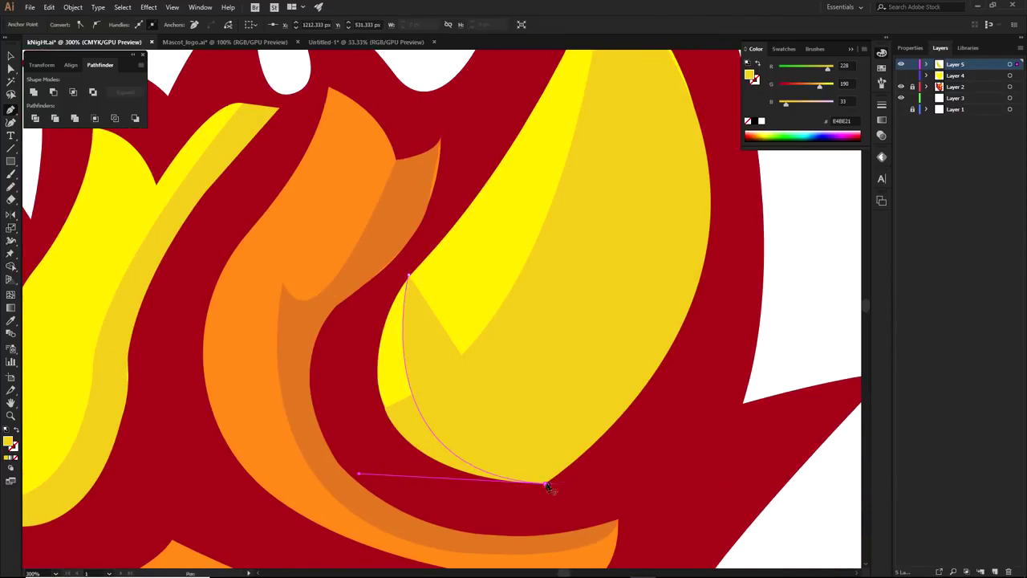
{"action": "scroll", "coordinate": [546, 484], "scroll_direction": "down", "scroll_amount": 3}
{"action": "left_click_drag", "start_coordinate": [575, 286], "coordinate": [485, 193]}
{"action": "left_click", "coordinate": [575, 286]}
{"action": "left_click", "coordinate": [16, 457]}
{"action": "scroll", "coordinate": [450, 436], "scroll_direction": "up", "scroll_amount": 1}
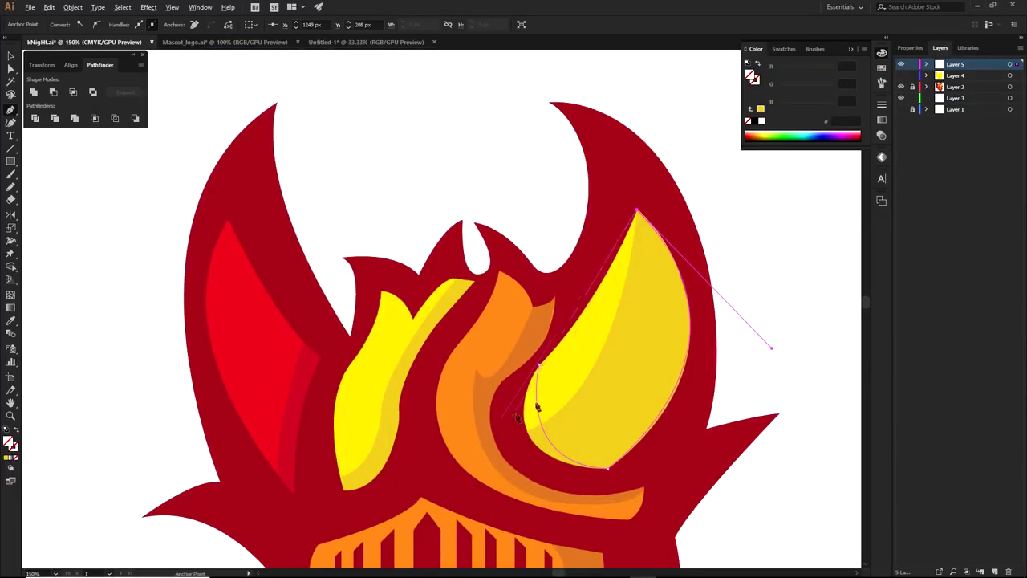
{"action": "left_click_drag", "start_coordinate": [539, 365], "coordinate": [451, 444]}
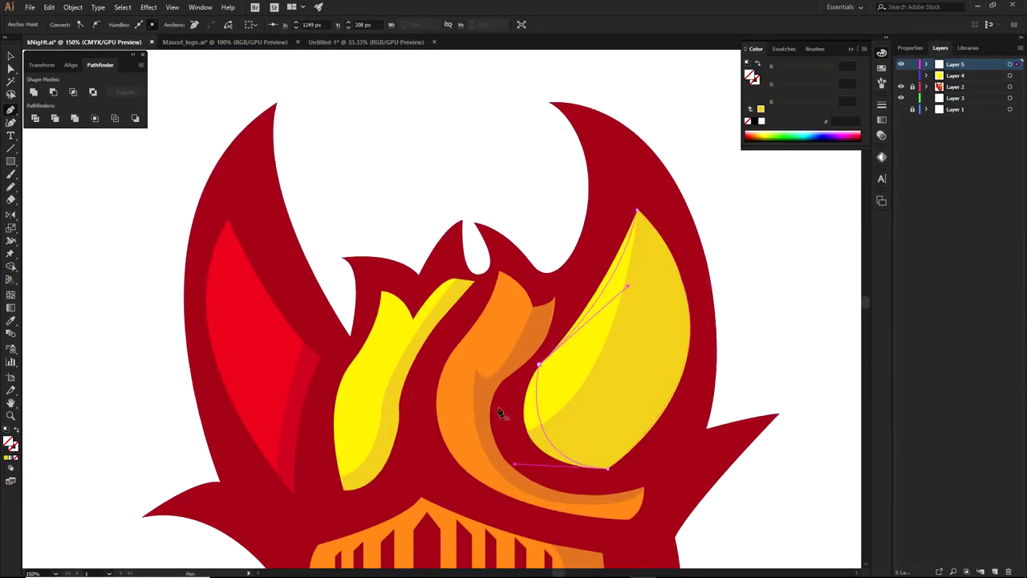
Step: Trace the left horn's red inner shape with the Pen tool as a closed curved path, and deselect it
{"action": "left_click_drag", "start_coordinate": [344, 378], "coordinate": [514, 342]}
{"action": "left_click", "coordinate": [512, 322]}
{"action": "left_click_drag", "start_coordinate": [482, 463], "coordinate": [490, 498]}
{"action": "left_click", "coordinate": [482, 462]}
{"action": "left_click_drag", "start_coordinate": [419, 186], "coordinate": [476, 101]}
{"action": "left_click", "coordinate": [419, 271]}
{"action": "left_click_drag", "start_coordinate": [419, 272], "coordinate": [427, 247]}
{"action": "left_click_drag", "start_coordinate": [369, 415], "coordinate": [345, 418]}
{"action": "left_click_drag", "start_coordinate": [512, 409], "coordinate": [586, 477]}
{"action": "left_click_drag", "start_coordinate": [547, 319], "coordinate": [406, 251]}
{"action": "key", "text": "a"}
{"action": "left_click", "coordinate": [434, 194]}
Step: Hide Layer 2 and show the yellow silhouette on Layer 4
{"action": "left_click", "coordinate": [901, 86]}
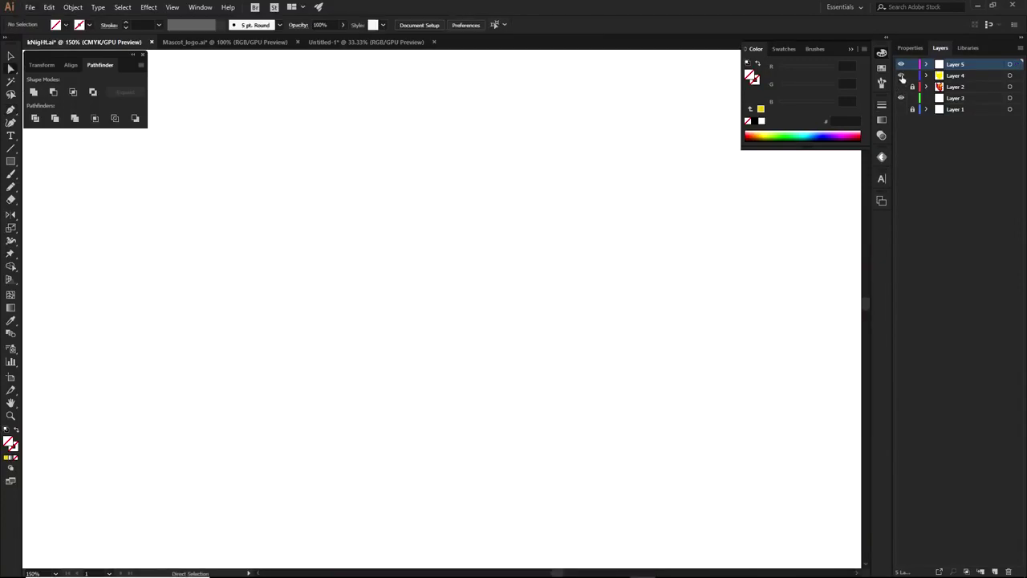
{"action": "left_click", "coordinate": [900, 76]}
{"action": "key", "text": "ctrl+minus"}
Step: Select the silhouette with both traced horn paths and cut the two inner horn areas out with the Shape Builder tool
{"action": "left_click_drag", "start_coordinate": [648, 407], "coordinate": [784, 446]}
{"action": "left_click_drag", "start_coordinate": [777, 446], "coordinate": [716, 435]}
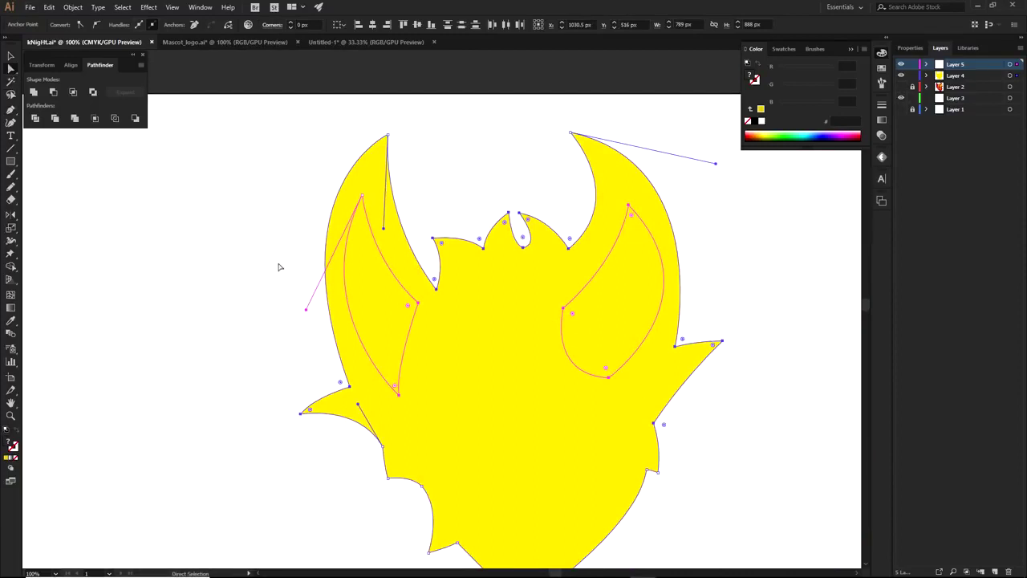
{"action": "left_click_drag", "start_coordinate": [203, 114], "coordinate": [753, 489]}
{"action": "key", "text": "shift+m"}
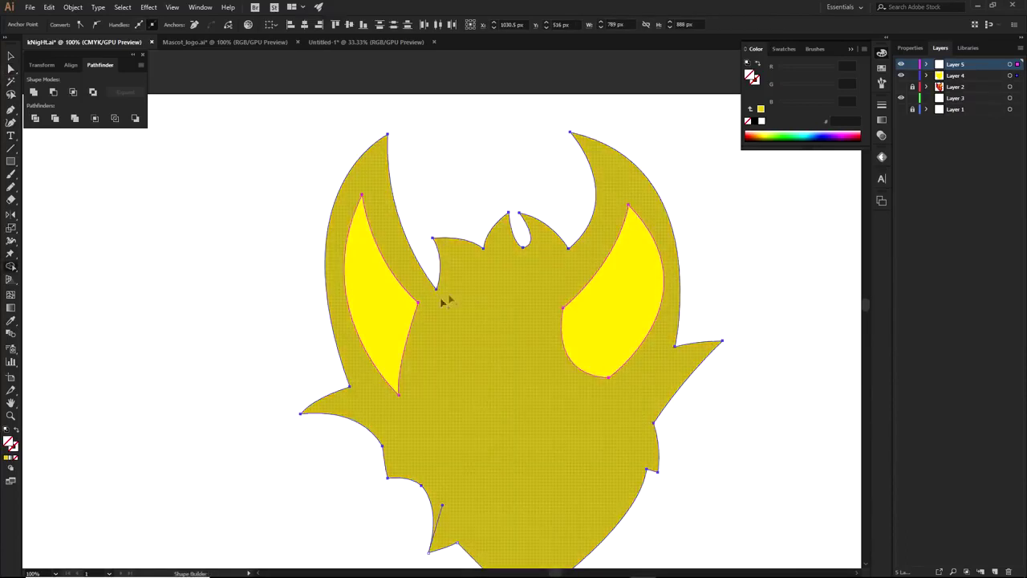
{"action": "left_click", "coordinate": [403, 308], "text": "alt"}
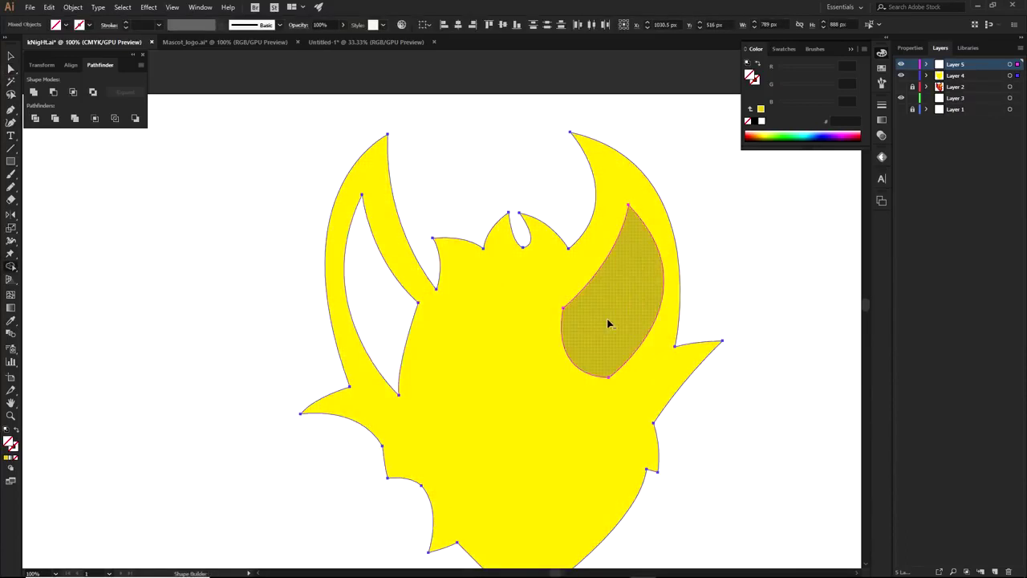
{"action": "left_click", "coordinate": [606, 320], "text": "alt"}
{"action": "key", "text": "a"}
{"action": "left_click", "coordinate": [730, 357]}
{"action": "left_click_drag", "start_coordinate": [729, 357], "coordinate": [730, 361]}
{"action": "key", "text": "a"}
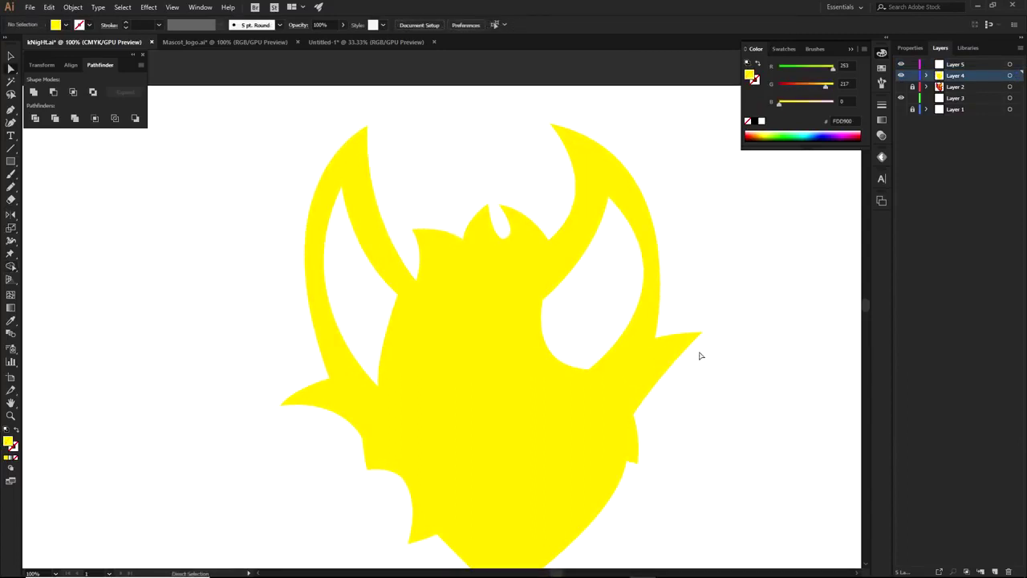
Step: Recolour the silhouette to near-black 19170F and deselect it
{"action": "left_click", "coordinate": [501, 371]}
{"action": "double_click", "coordinate": [8, 441]}
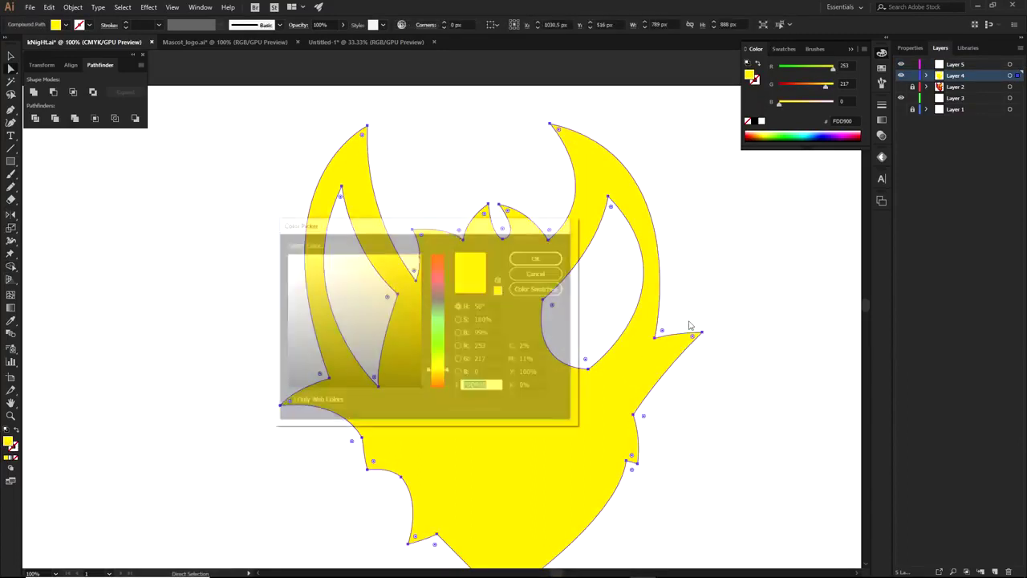
{"action": "left_click_drag", "start_coordinate": [376, 374], "coordinate": [341, 376]}
{"action": "left_click", "coordinate": [539, 257]}
{"action": "left_click", "coordinate": [594, 294]}
{"action": "mouse_move", "coordinate": [543, 397]}
{"action": "left_mouse_down"}
{"action": "mouse_move", "coordinate": [562, 404]}
{"action": "mouse_move", "coordinate": [496, 420]}
{"action": "mouse_move", "coordinate": [547, 401]}
{"action": "left_mouse_up"}
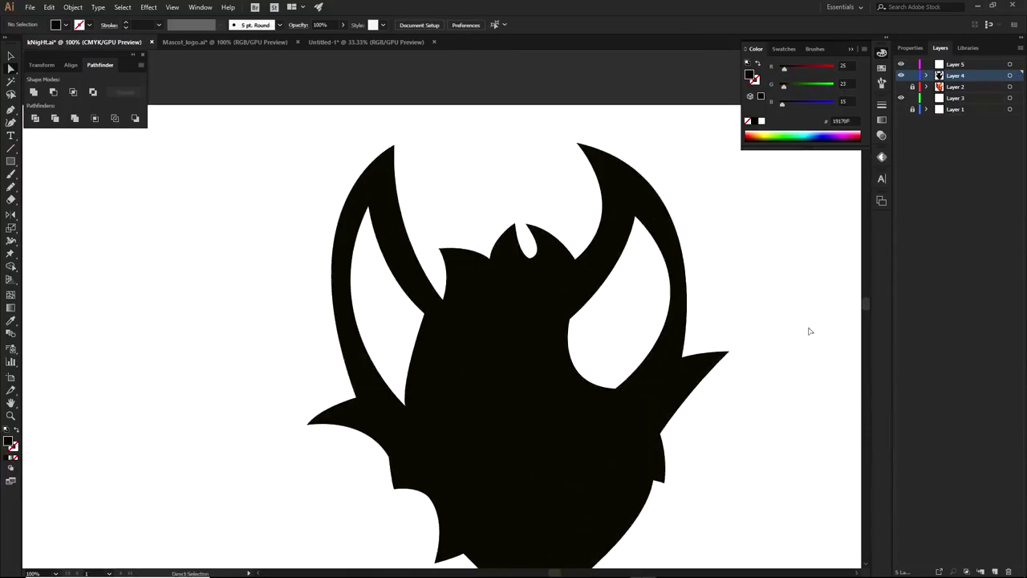
Step: Add a new layer directly below Layer 4 and draw a closed polygon on it that covers the right horn's opening
{"action": "left_click", "coordinate": [996, 571]}
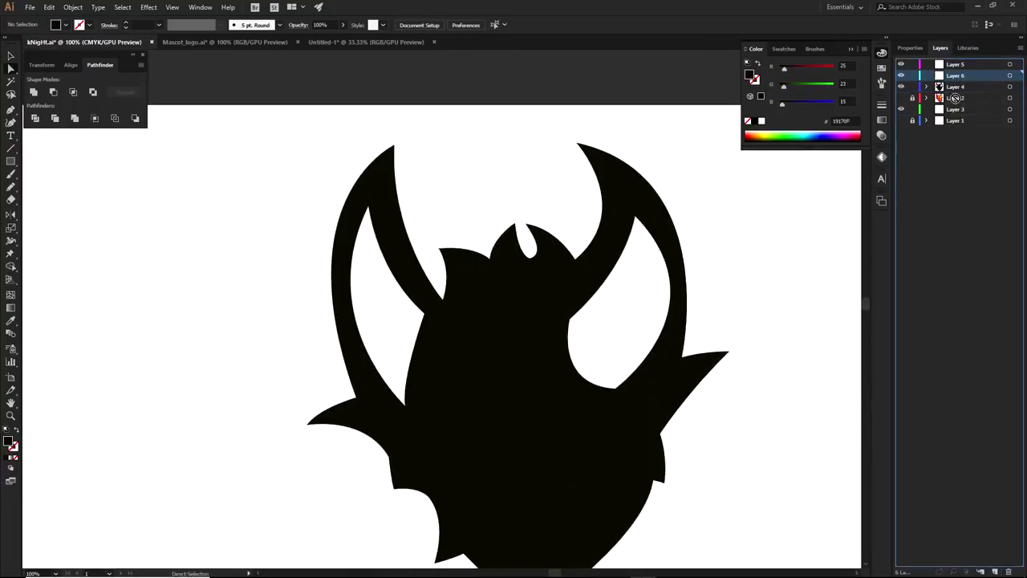
{"action": "left_click_drag", "start_coordinate": [961, 94], "coordinate": [961, 95]}
{"action": "key", "text": "p"}
{"action": "left_click", "coordinate": [552, 317]}
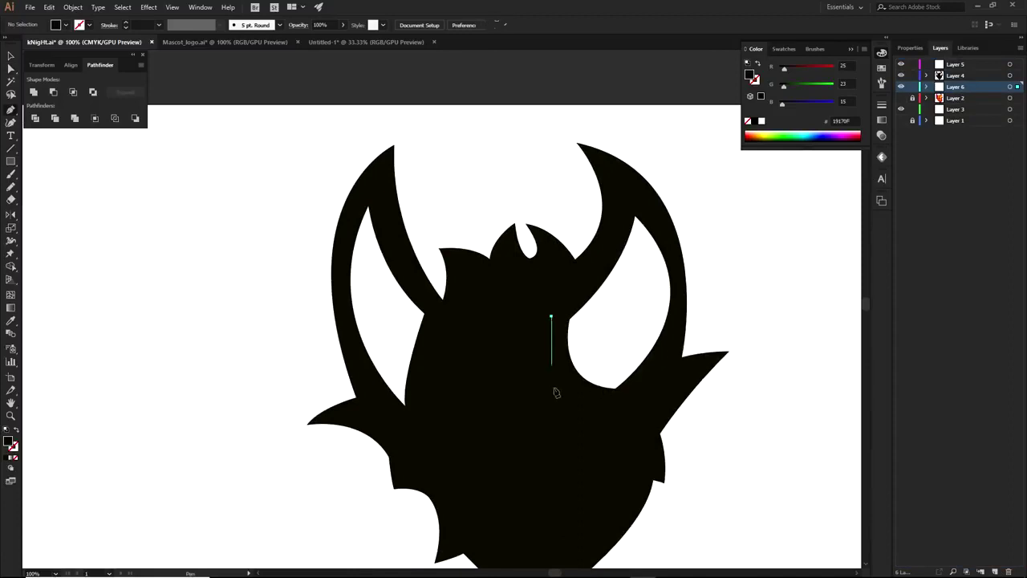
{"action": "left_click", "coordinate": [554, 388]}
{"action": "left_click", "coordinate": [620, 398]}
{"action": "left_click", "coordinate": [670, 350]}
{"action": "left_click", "coordinate": [681, 305]}
{"action": "left_click", "coordinate": [681, 254]}
{"action": "left_click", "coordinate": [665, 219]}
{"action": "left_click", "coordinate": [635, 201]}
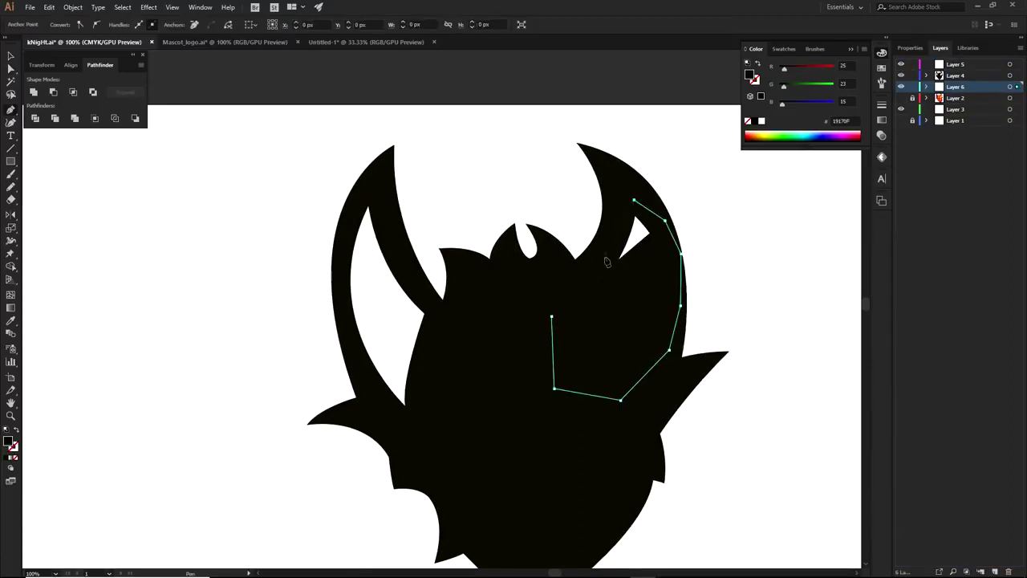
{"action": "left_click", "coordinate": [593, 288]}
{"action": "left_click", "coordinate": [553, 318]}
Step: Fill the polygon behind the right horn's opening with bright yellow FFE900 and deselect it
{"action": "key", "text": "a"}
{"action": "left_click", "coordinate": [763, 135]}
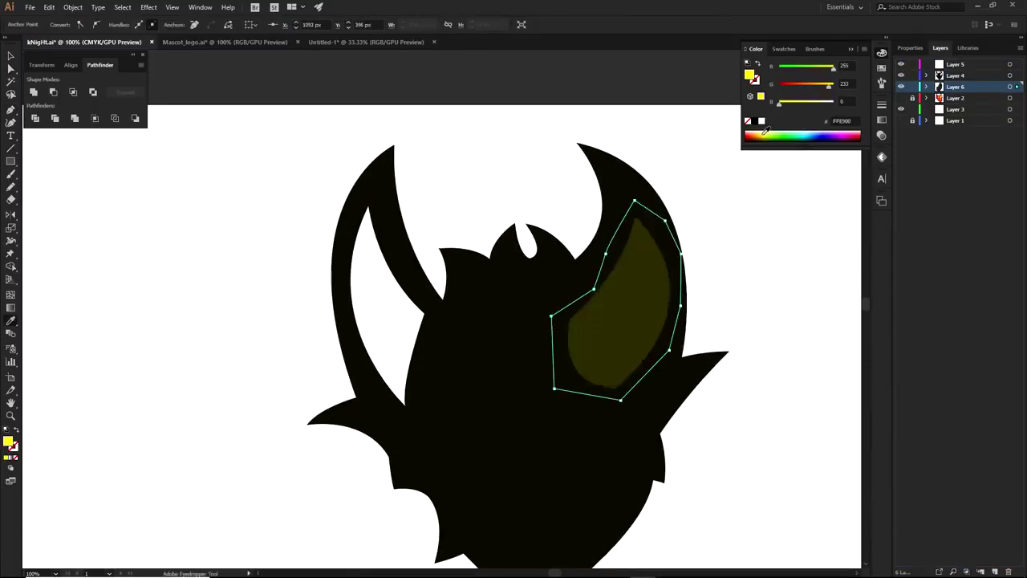
{"action": "left_click", "coordinate": [731, 290]}
{"action": "left_click_drag", "start_coordinate": [732, 289], "coordinate": [729, 298]}
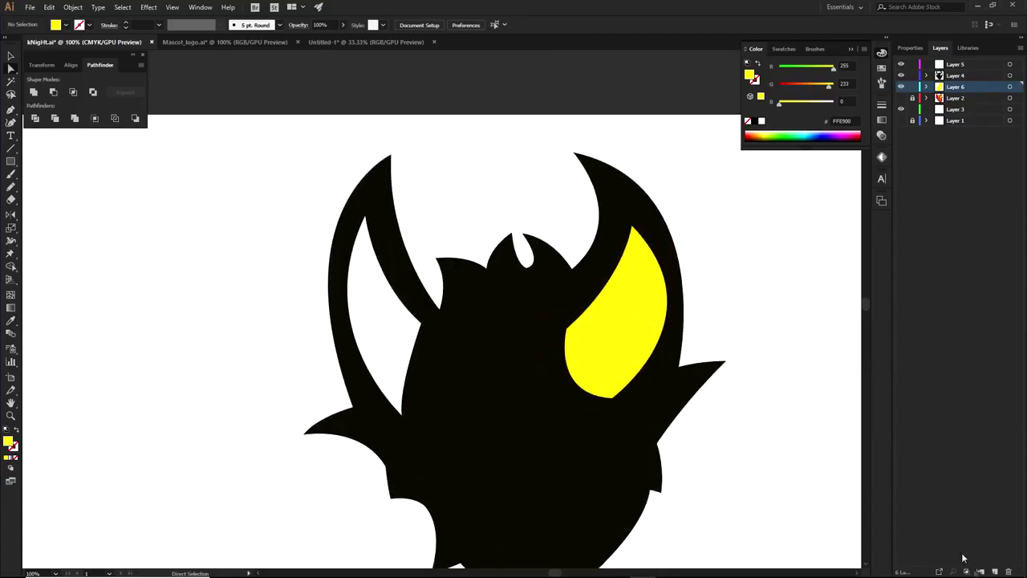
Step: Add a new layer above Layer 6 and draw the shading's curved inner edge and rough outer edge around the right horn's opening
{"action": "left_click", "coordinate": [994, 571]}
{"action": "key", "text": "p"}
{"action": "left_click", "coordinate": [557, 379]}
{"action": "left_click_drag", "start_coordinate": [655, 241], "coordinate": [648, 136]}
{"action": "left_click", "coordinate": [655, 241]}
{"action": "left_click", "coordinate": [674, 284]}
{"action": "left_click", "coordinate": [675, 345]}
{"action": "left_click", "coordinate": [643, 392]}
{"action": "left_click", "coordinate": [614, 412]}
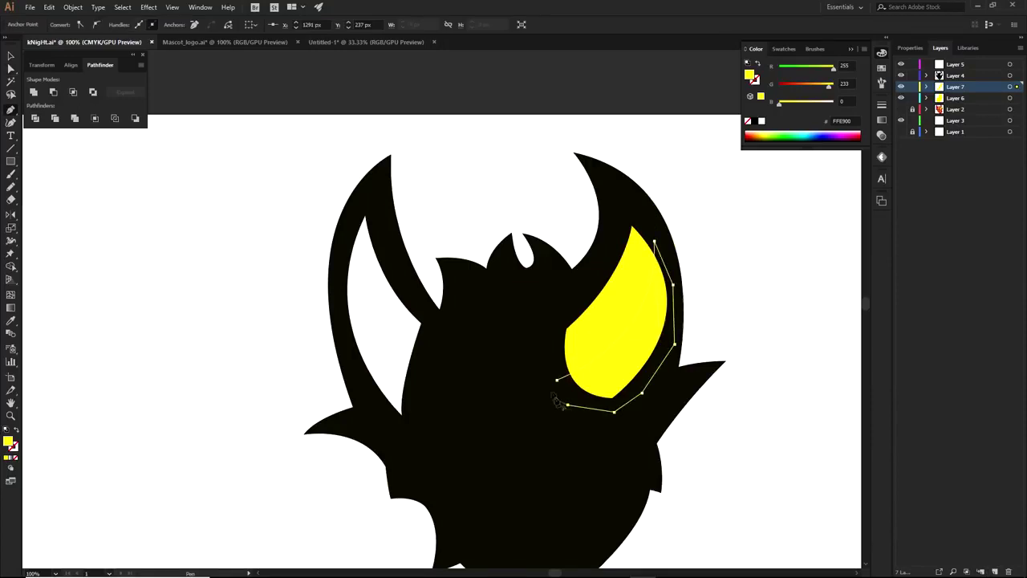
Step: Show Layer 2 in place of the layers above it to view the original artwork, and restore the previous layer visibility
{"action": "left_click", "coordinate": [900, 108]}
{"action": "left_click_drag", "start_coordinate": [902, 97], "coordinate": [901, 66]}
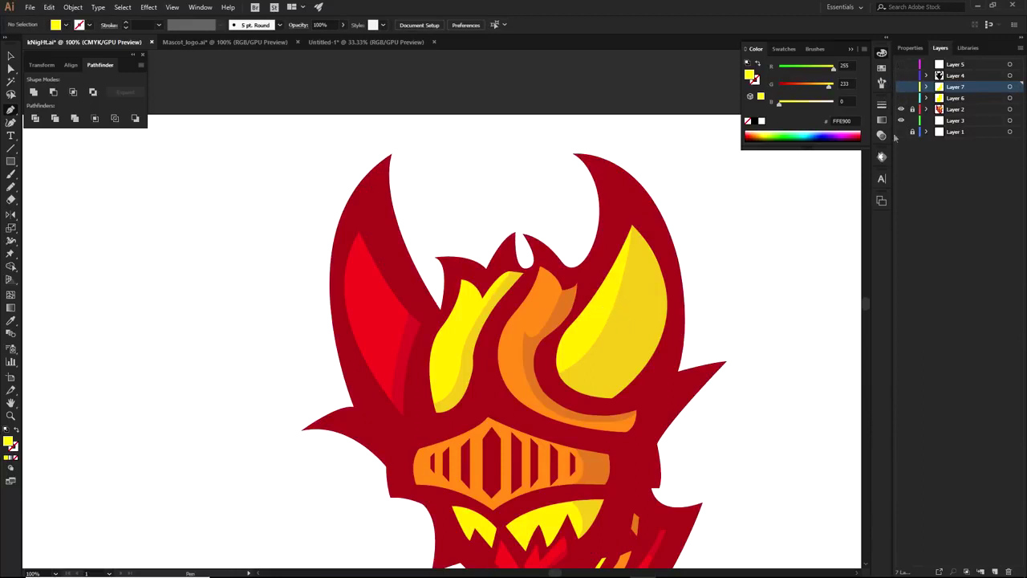
{"action": "left_click_drag", "start_coordinate": [901, 65], "coordinate": [901, 100]}
{"action": "left_click", "coordinate": [901, 108]}
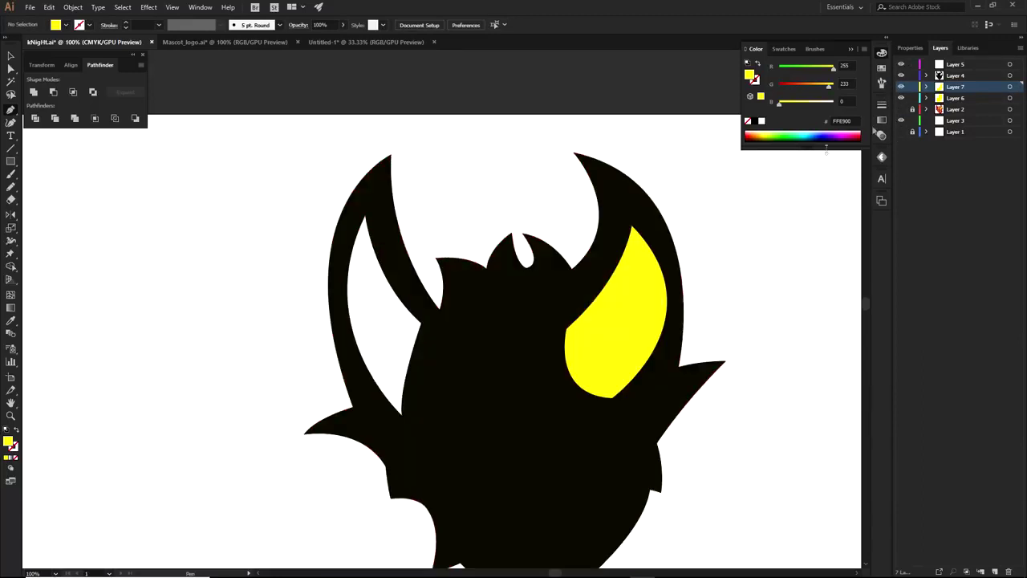
Step: Close the right horn's shading path, fill it with orange-brown D09000, and deselect it
{"action": "key", "text": "a"}
{"action": "left_click_drag", "start_coordinate": [754, 304], "coordinate": [629, 346]}
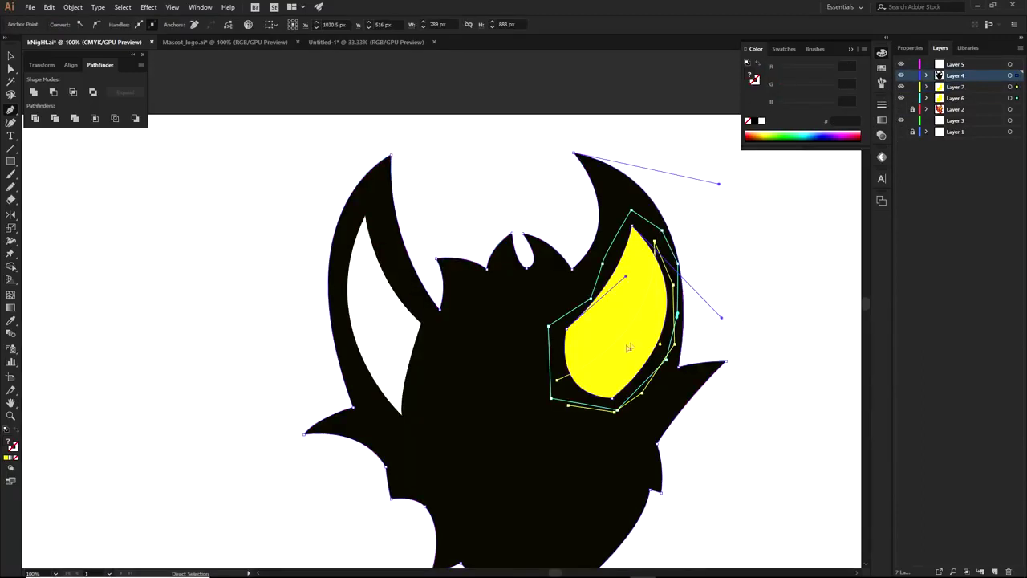
{"action": "left_click", "coordinate": [559, 384], "text": "ctrl"}
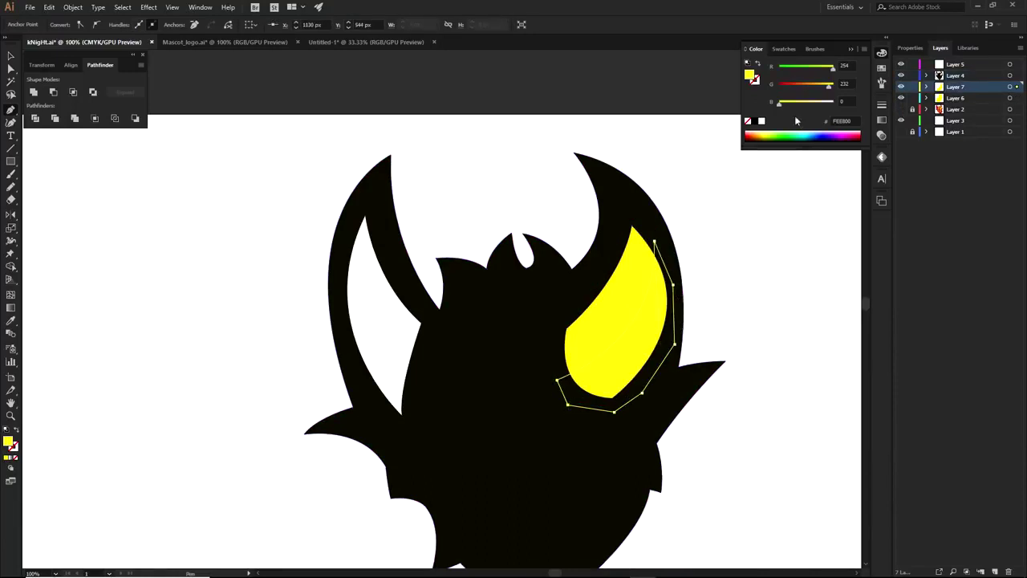
{"action": "left_click", "coordinate": [759, 137]}
{"action": "left_click", "coordinate": [757, 134]}
{"action": "left_click", "coordinate": [759, 136]}
{"action": "left_click", "coordinate": [719, 266], "text": "ctrl"}
{"action": "left_click_drag", "start_coordinate": [745, 355], "coordinate": [718, 329]}
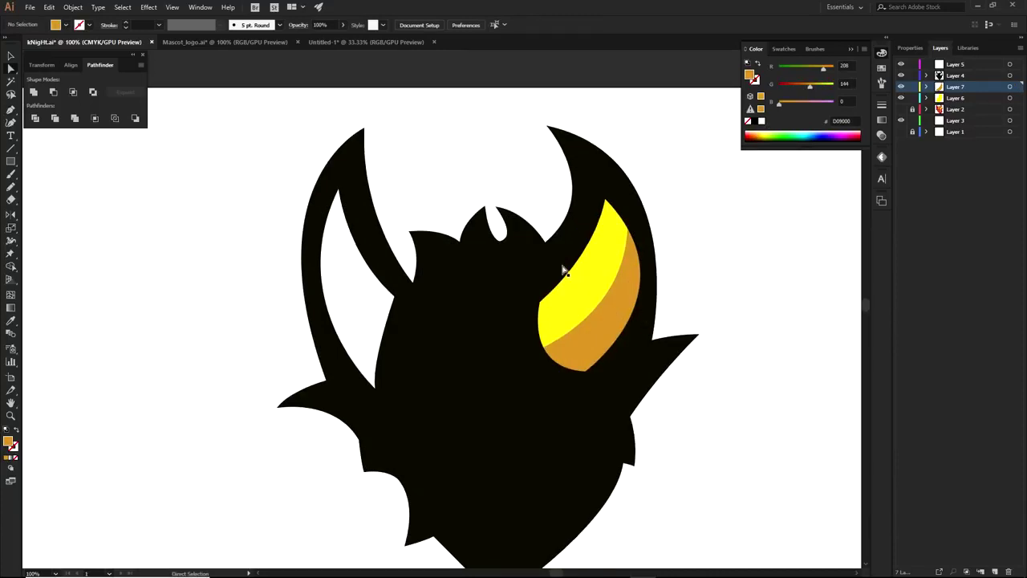
Step: Reshape the right horn's opening in the silhouette by moving its left and bottom anchor points down and left and bending the upper curve
{"action": "left_click", "coordinate": [534, 291], "text": "ctrl"}
{"action": "left_click_drag", "start_coordinate": [539, 302], "coordinate": [529, 313]}
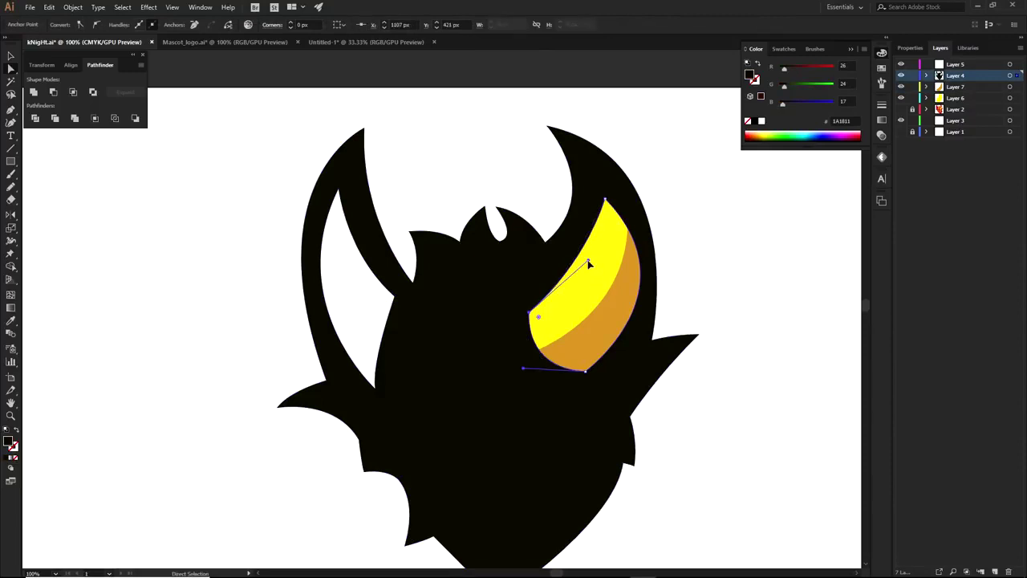
{"action": "left_click_drag", "start_coordinate": [588, 263], "coordinate": [607, 264]}
{"action": "left_click_drag", "start_coordinate": [523, 369], "coordinate": [568, 386]}
{"action": "key", "text": "ctrl+z"}
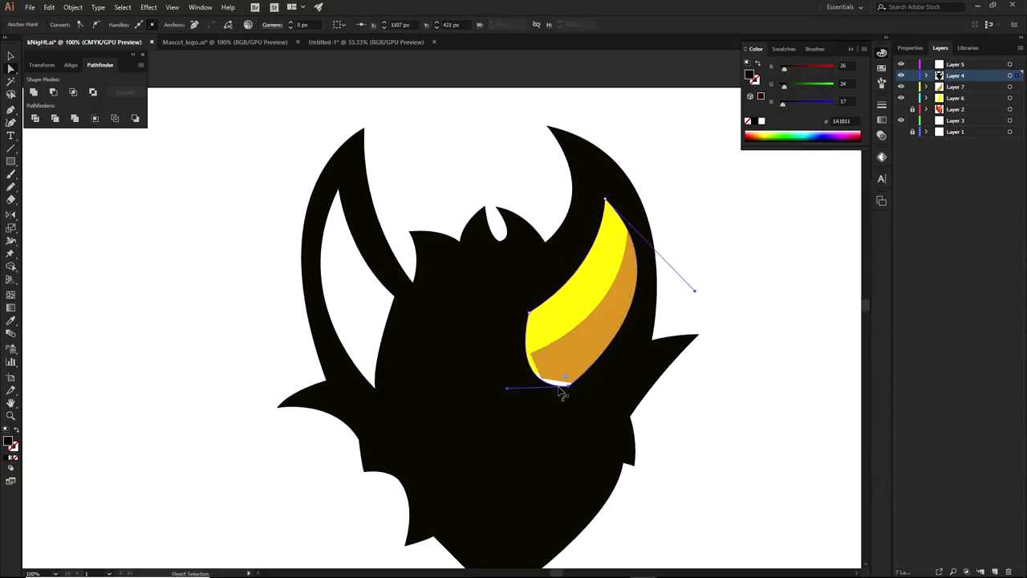
{"action": "left_click", "coordinate": [679, 396]}
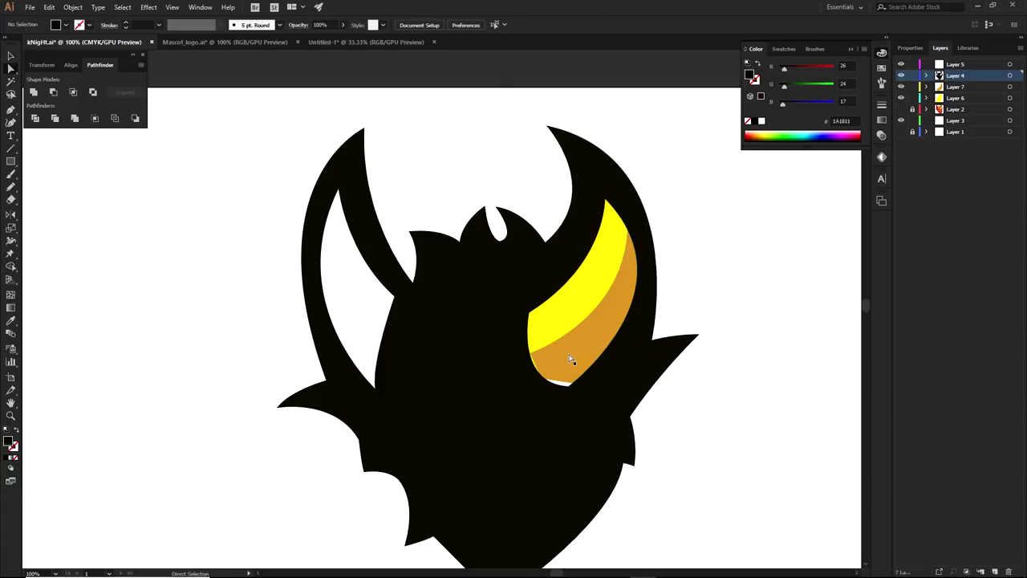
{"action": "scroll", "coordinate": [570, 361], "scroll_direction": "up", "scroll_amount": 1}
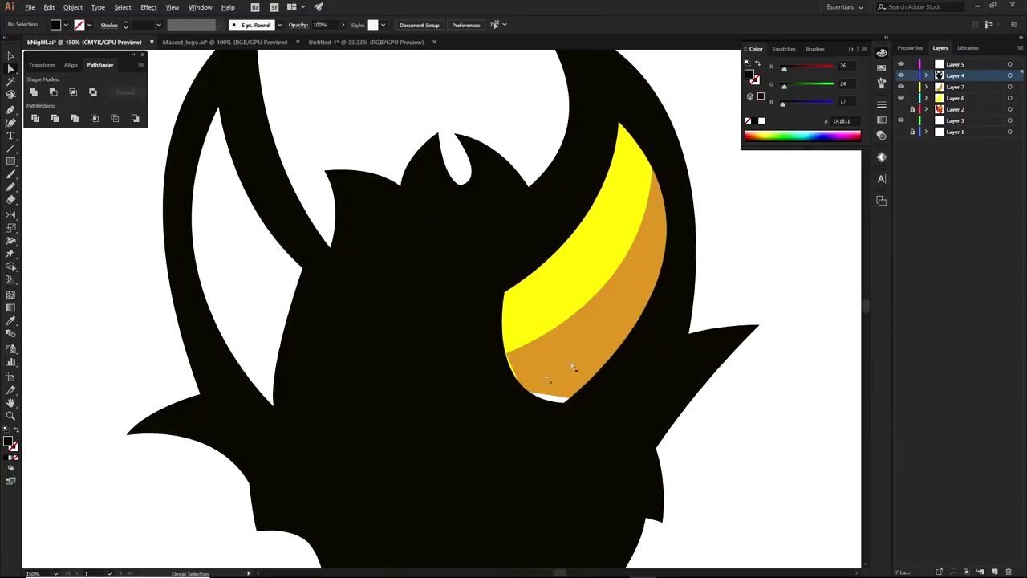
Step: Extend the orange-brown shading past the bottom of the right horn's opening by moving its lower-left anchor point down, and deselect it
{"action": "left_click", "coordinate": [543, 374]}
{"action": "left_click_drag", "start_coordinate": [491, 360], "coordinate": [488, 356]}
{"action": "key", "text": "ctrl+z"}
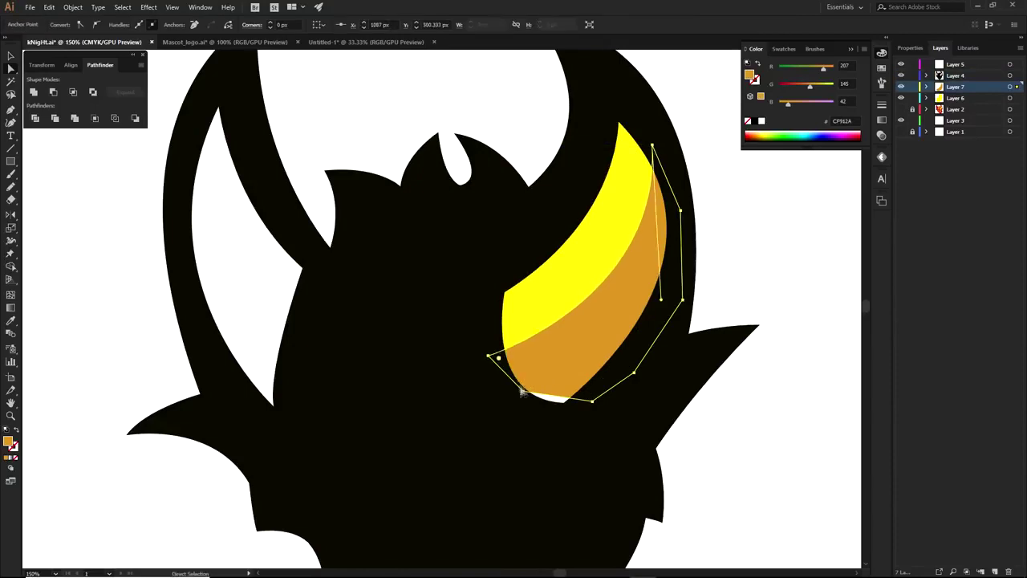
{"action": "left_click_drag", "start_coordinate": [523, 391], "coordinate": [517, 411]}
{"action": "left_click", "coordinate": [738, 175]}
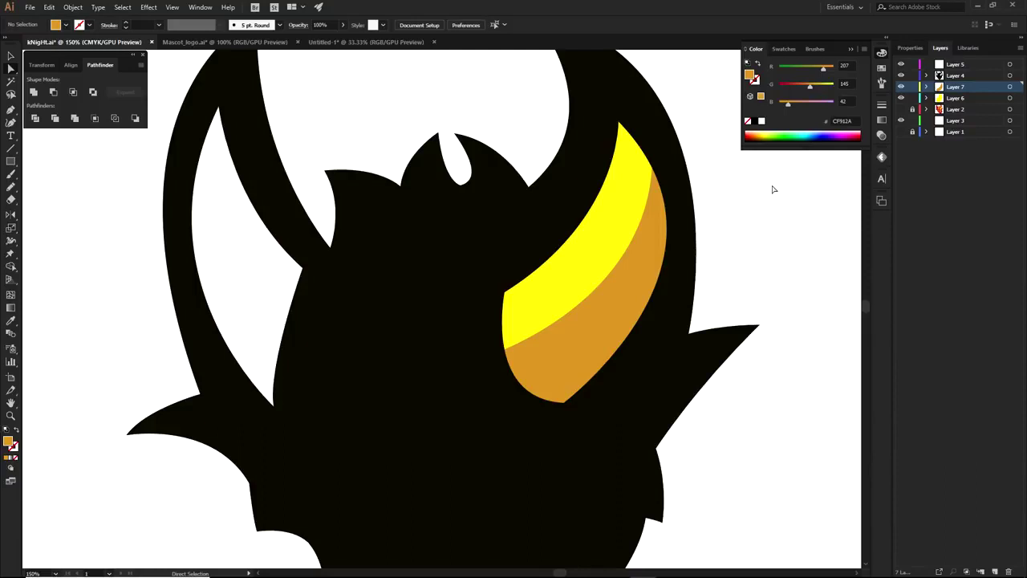
Step: Try moving the black silhouette aside from the horn colours behind it, undo the move, and deselect the artwork
{"action": "scroll", "coordinate": [729, 391], "scroll_direction": "down", "scroll_amount": 2}
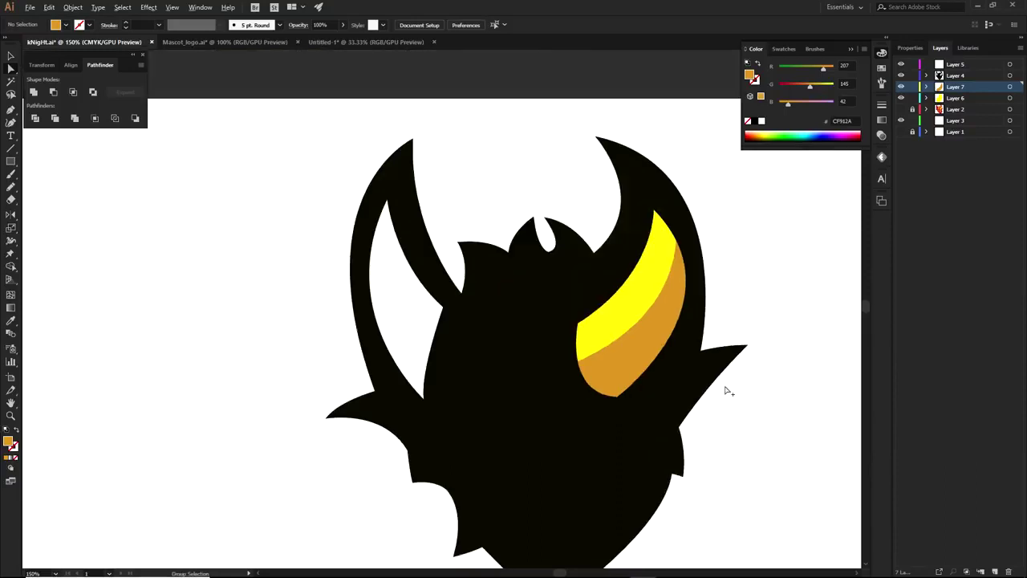
{"action": "left_click_drag", "start_coordinate": [721, 419], "coordinate": [666, 389]}
{"action": "scroll", "coordinate": [584, 382], "scroll_direction": "up", "scroll_amount": 2}
{"action": "scroll", "coordinate": [584, 382], "scroll_direction": "down", "scroll_amount": 2}
{"action": "left_click_drag", "start_coordinate": [592, 391], "coordinate": [541, 395]}
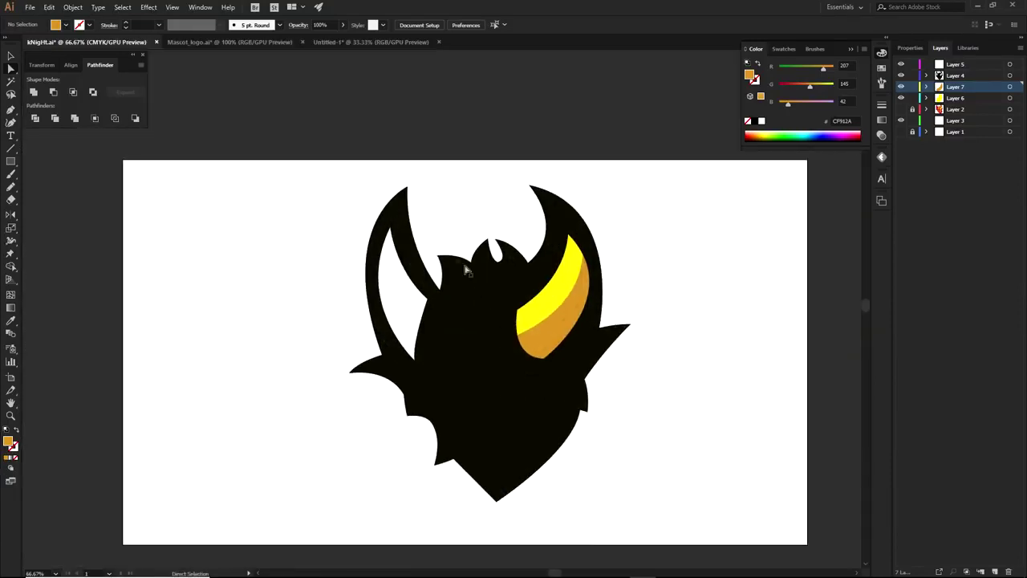
{"action": "left_click_drag", "start_coordinate": [431, 197], "coordinate": [609, 400]}
{"action": "left_click_drag", "start_coordinate": [481, 321], "coordinate": [651, 322]}
{"action": "key", "text": "ctrl+z"}
{"action": "key", "text": "ctrl+z"}
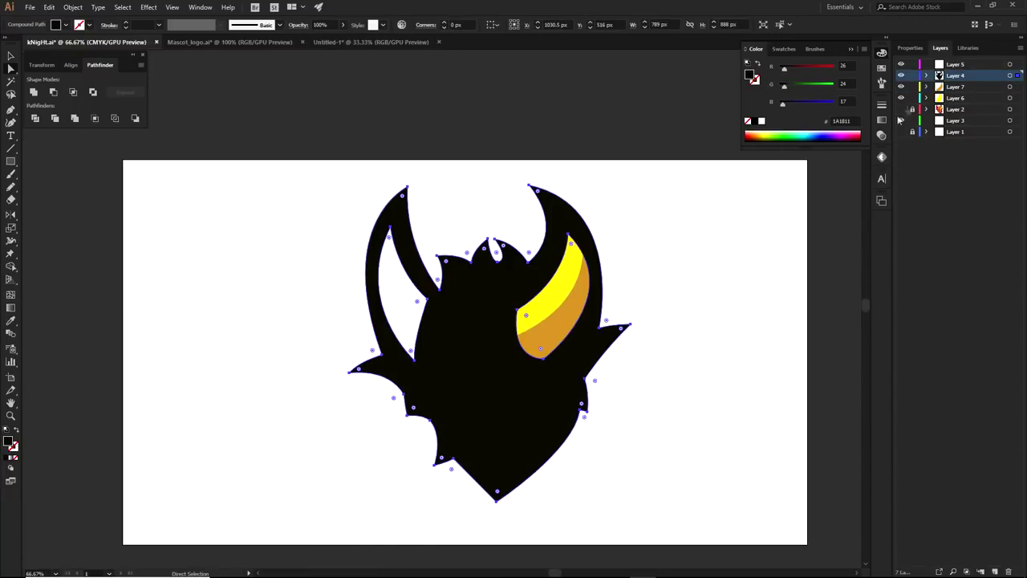
{"action": "left_click", "coordinate": [775, 197]}
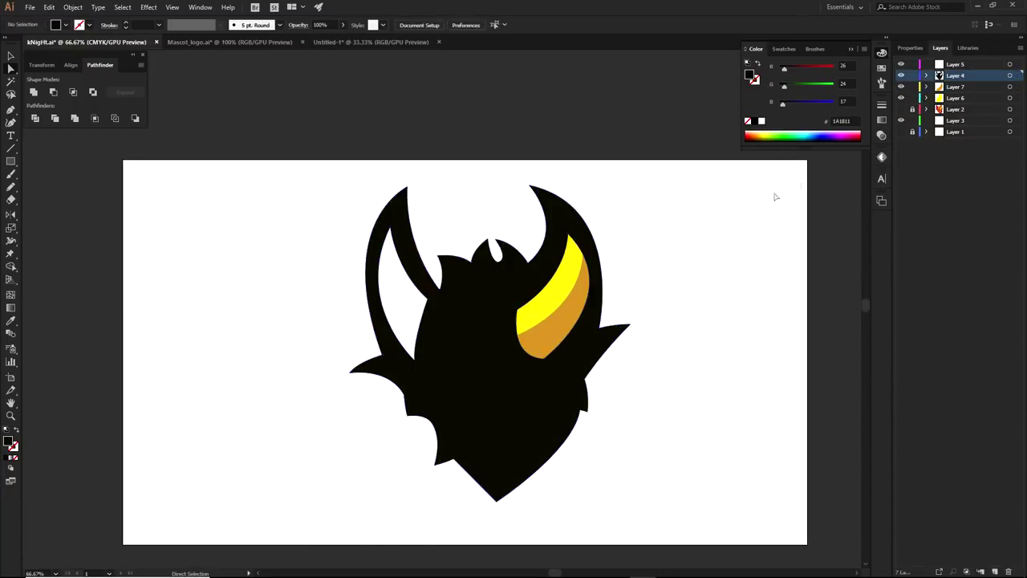
Step: Hide Layers 5, 4, 7 and 6, and show and unlock Layer 2 with the original knight artwork
{"action": "left_click_drag", "start_coordinate": [901, 64], "coordinate": [900, 98]}
{"action": "left_click", "coordinate": [900, 109]}
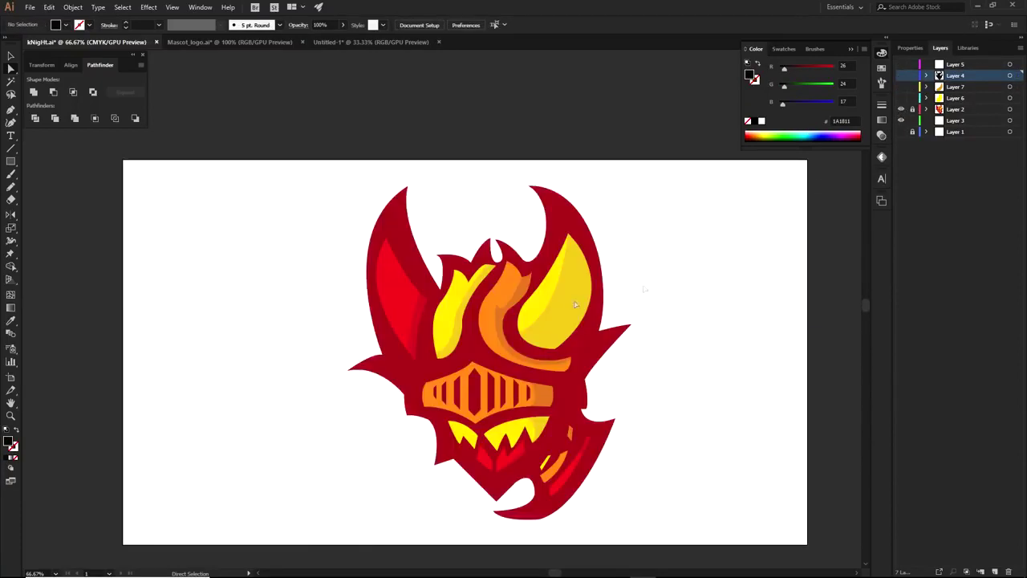
{"action": "left_click", "coordinate": [913, 109]}
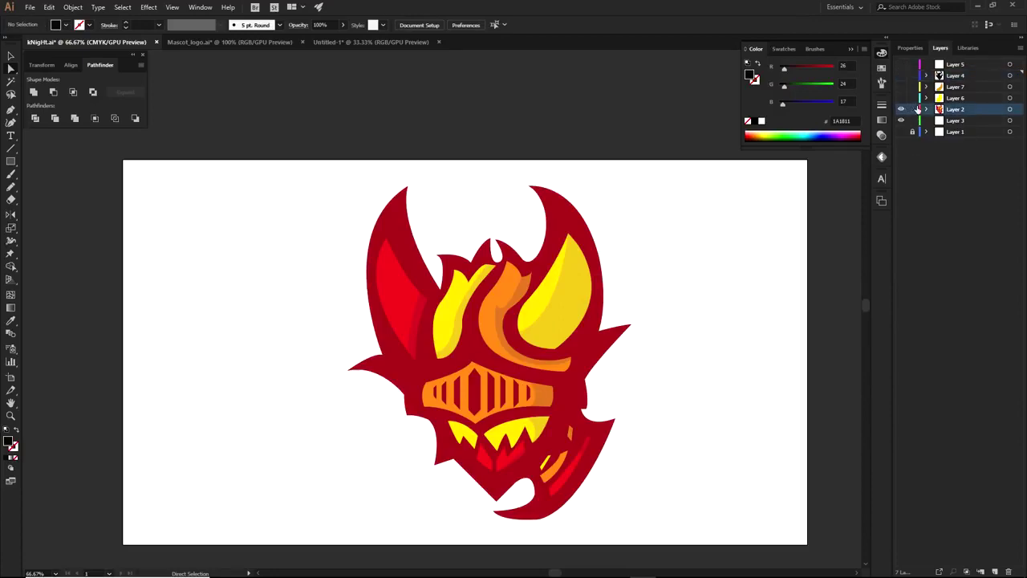
Step: Pull visor slits and the red base artwork away from the shading pieces on Layer 2, and undo the base artwork's move
{"action": "left_click", "coordinate": [477, 393]}
{"action": "key", "text": "v"}
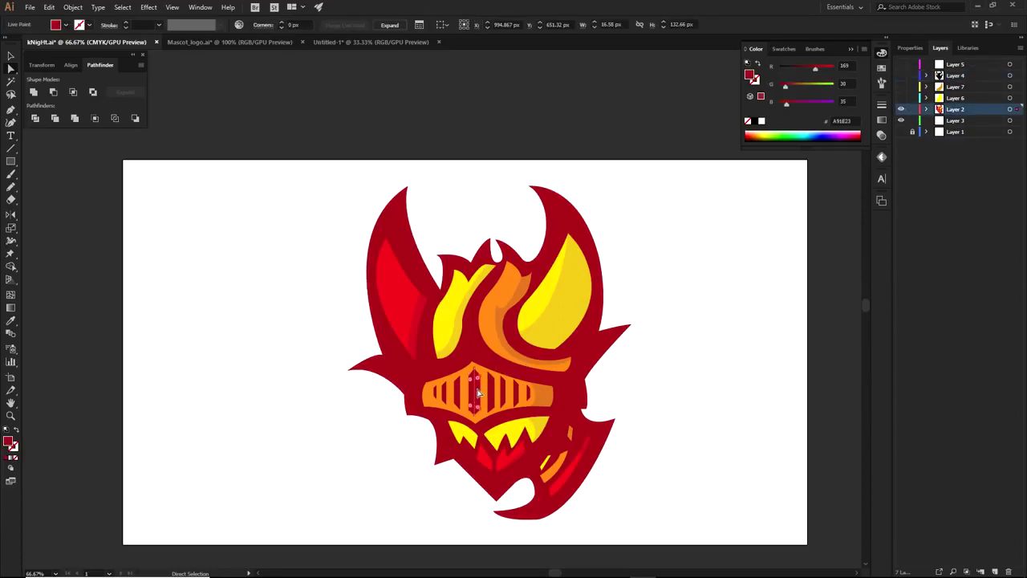
{"action": "mouse_move", "coordinate": [476, 393]}
{"action": "left_mouse_down"}
{"action": "mouse_move", "coordinate": [732, 378]}
{"action": "mouse_move", "coordinate": [470, 428]}
{"action": "left_mouse_up"}
{"action": "key", "text": "a"}
{"action": "left_click", "coordinate": [655, 434]}
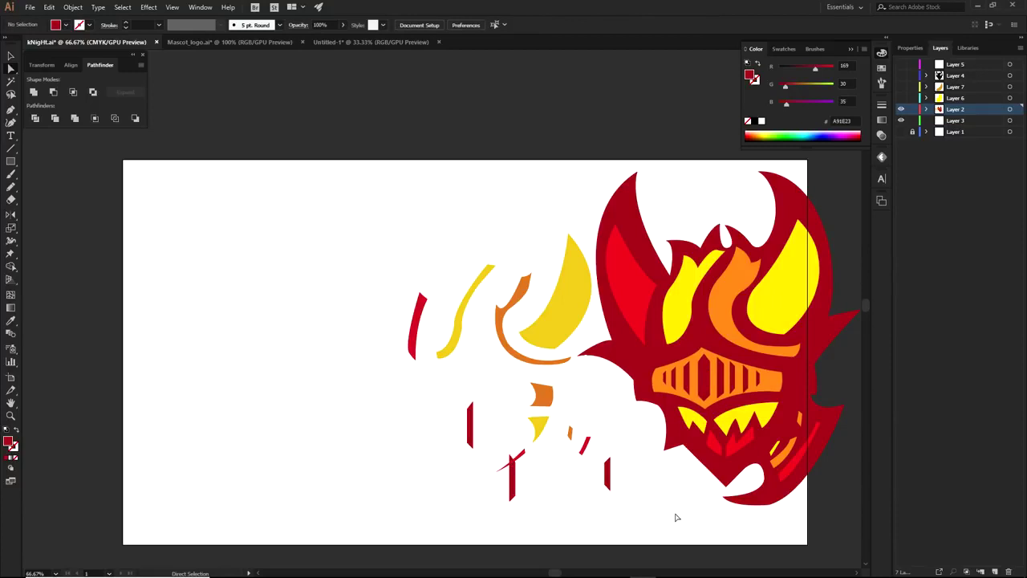
{"action": "key", "text": "ctrl+z"}
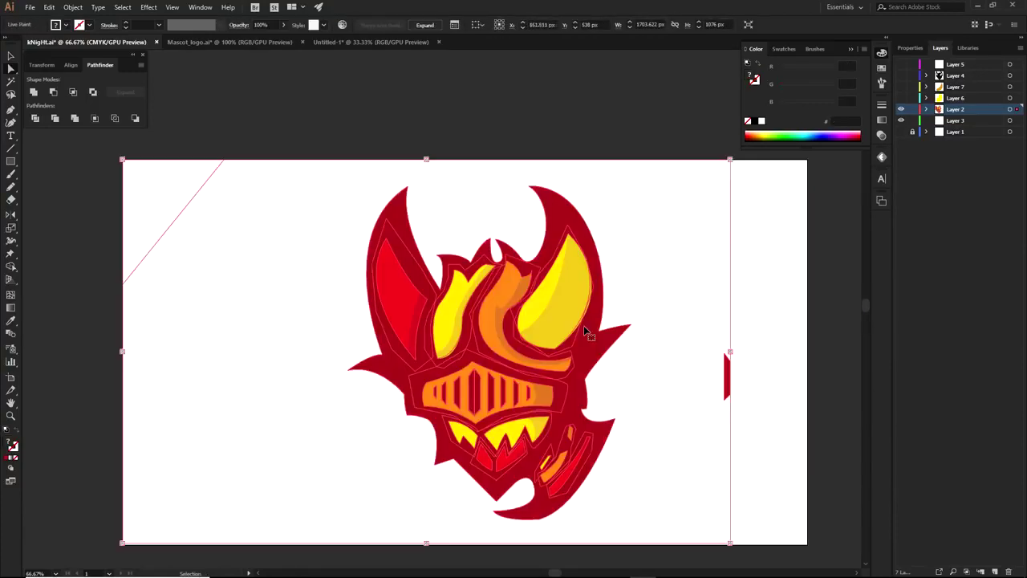
Step: Switch from Layer 2 to the silhouette layers and back, leaving only Layer 2 shown, and select the right horn's yellow base shape
{"action": "left_click", "coordinate": [903, 109]}
{"action": "left_click_drag", "start_coordinate": [901, 98], "coordinate": [901, 64]}
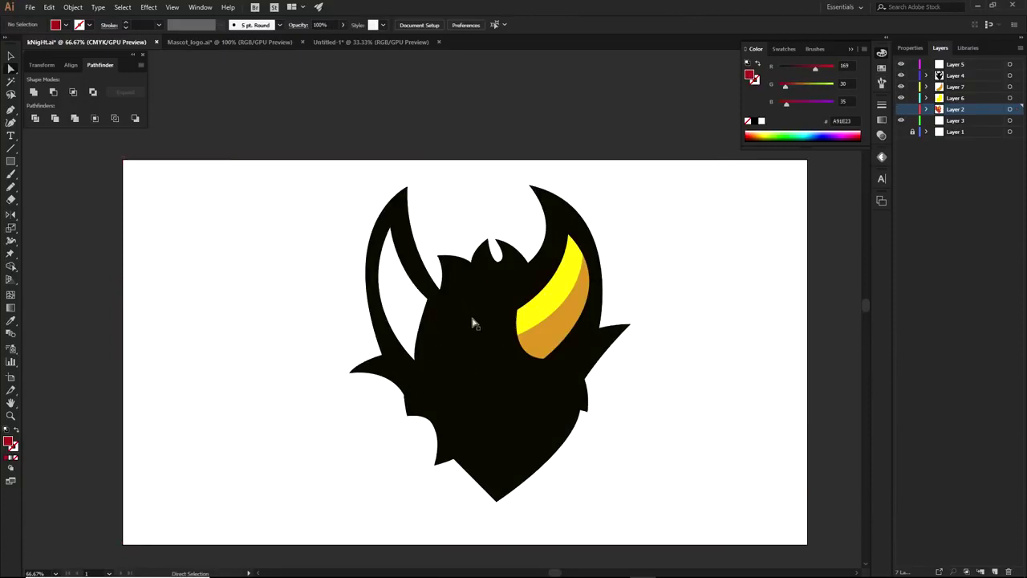
{"action": "left_click", "coordinate": [902, 109]}
{"action": "left_click_drag", "start_coordinate": [901, 120], "coordinate": [901, 64]}
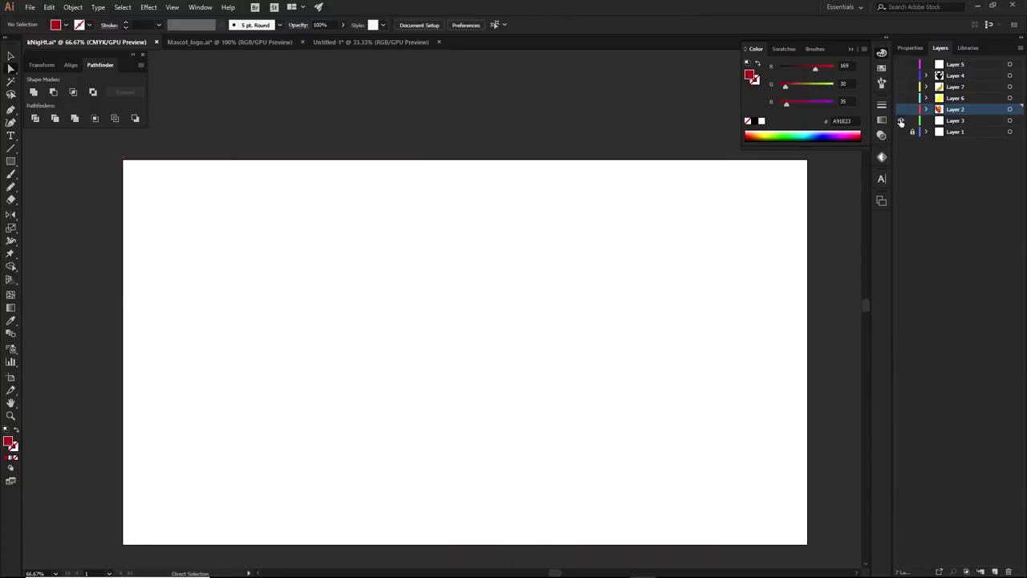
{"action": "left_click", "coordinate": [900, 109]}
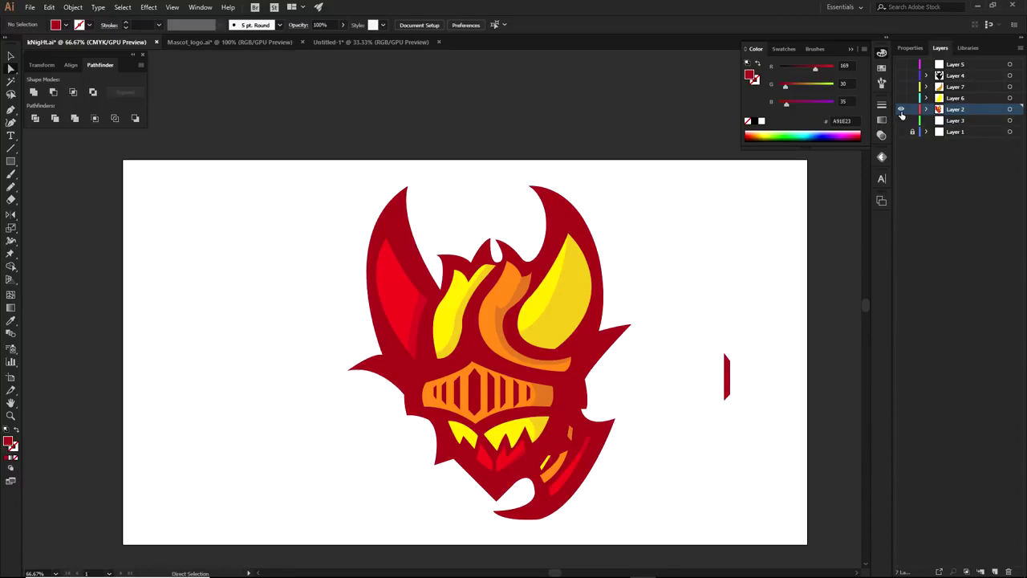
{"action": "left_click", "coordinate": [536, 302]}
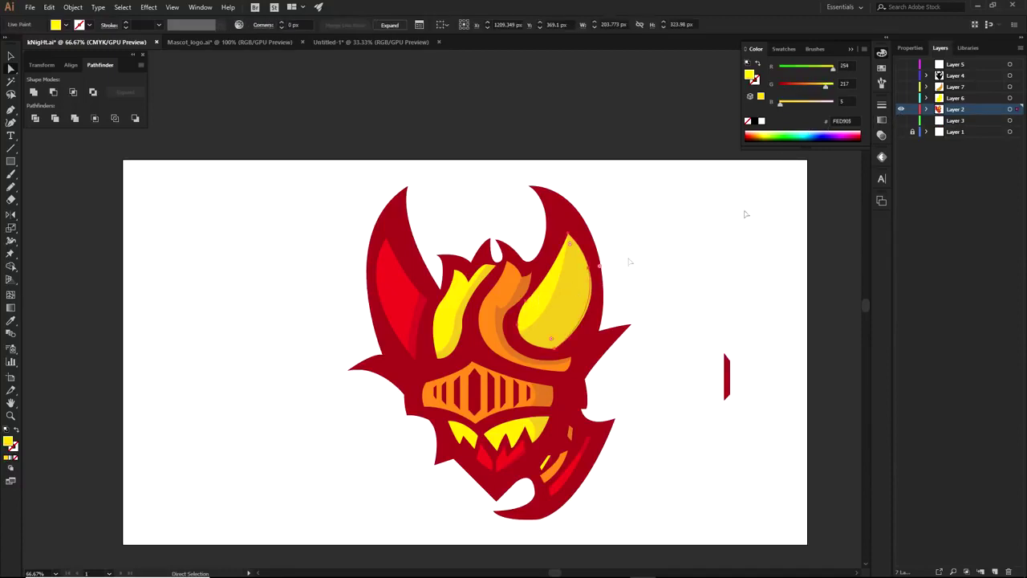